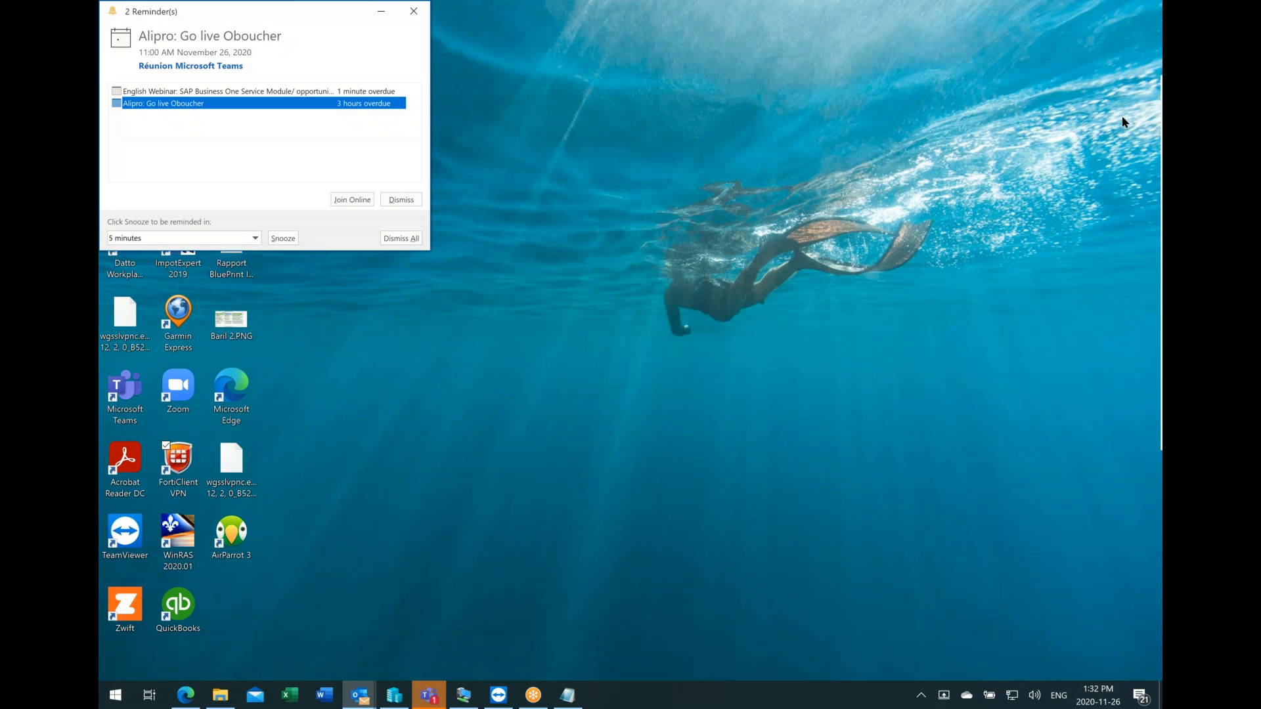
Step: Switch to SAP Business One and look through the entries of the CRM, Business Partners and Sales - A/R modules
left_click(1038, 35)
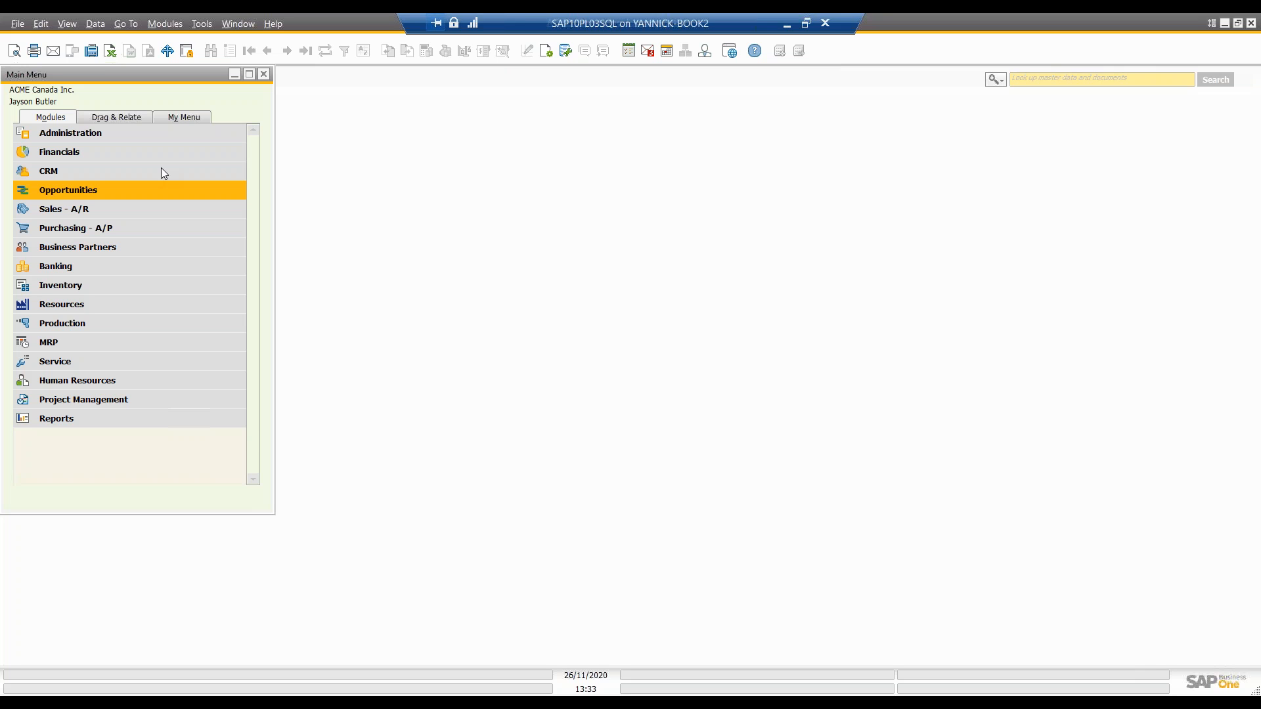
left_click(73, 171)
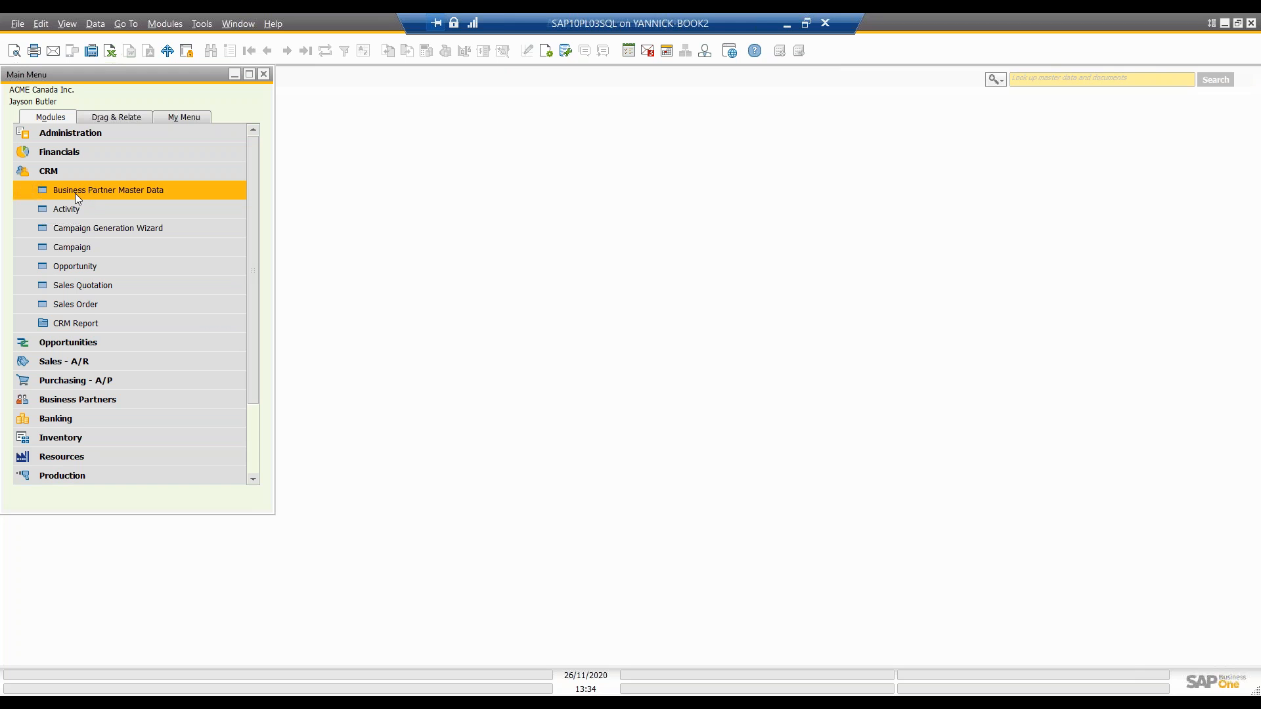
left_click(29, 399)
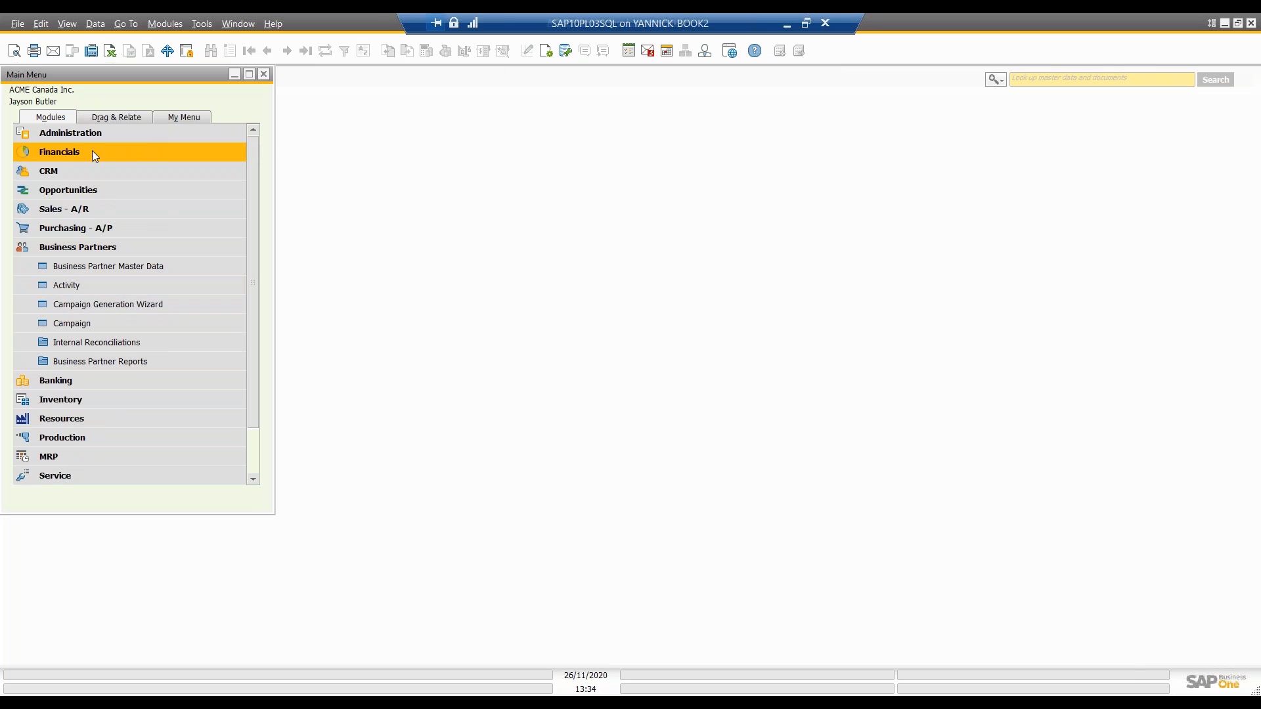
left_click(52, 172)
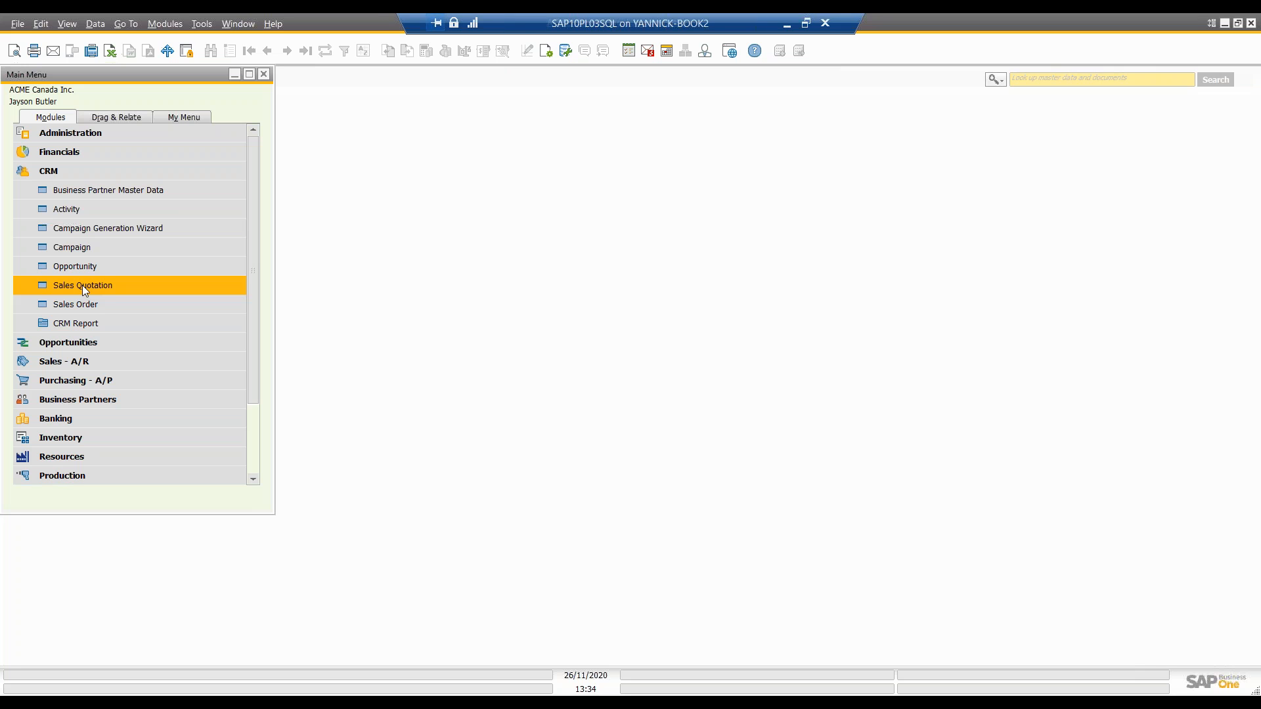
left_click(27, 365)
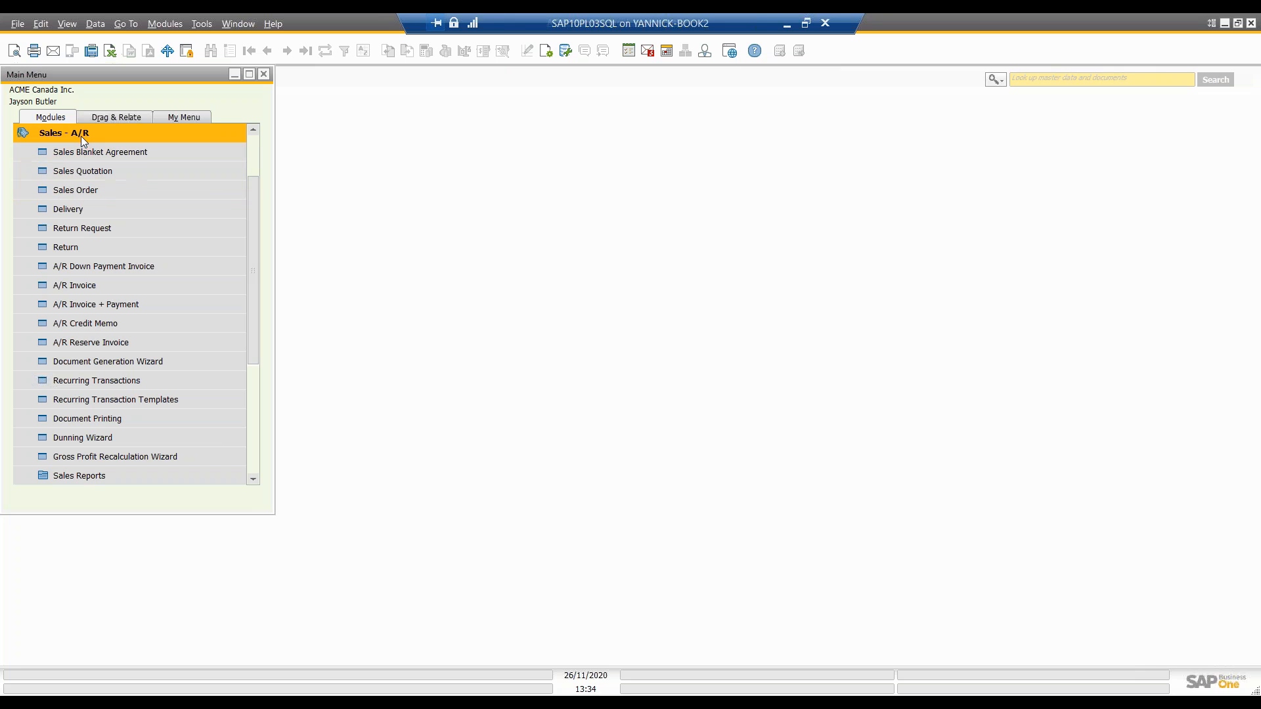
left_click(257, 141)
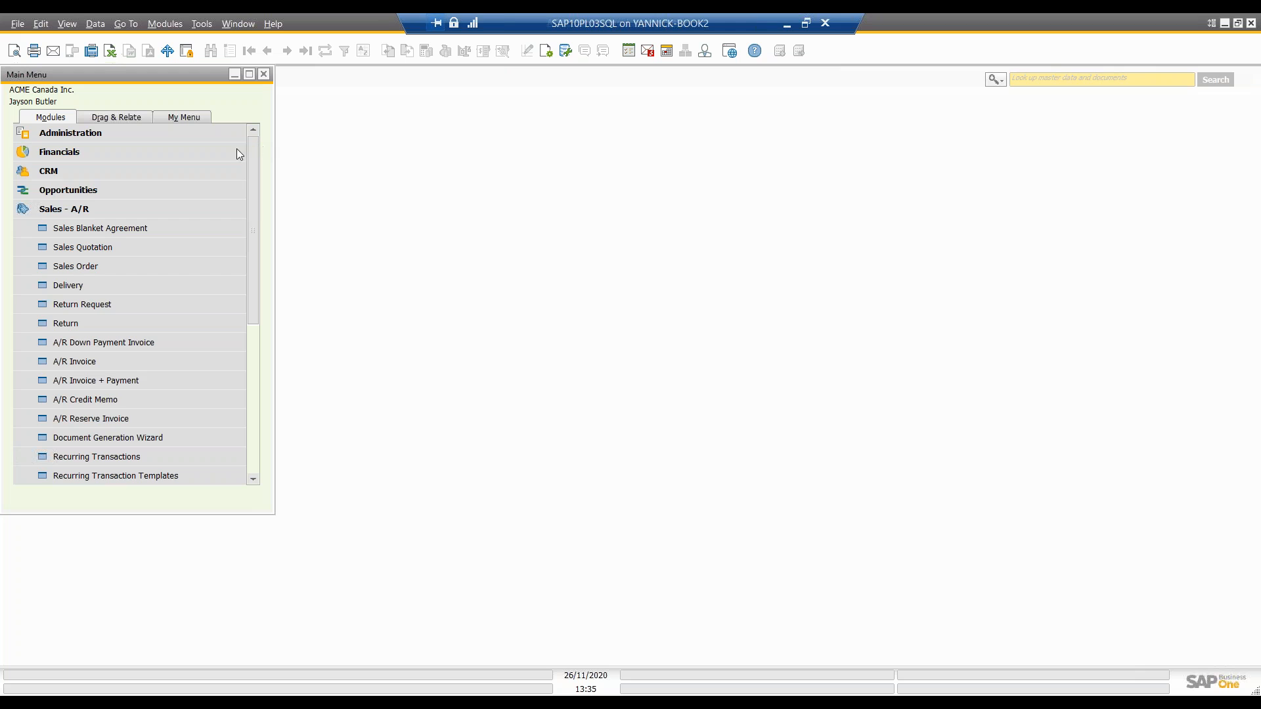
left_click(47, 211)
Step: Browse CRM business partner master data to the TEST customer, review its related actions such as Create Activity, and close the record
left_click(27, 172)
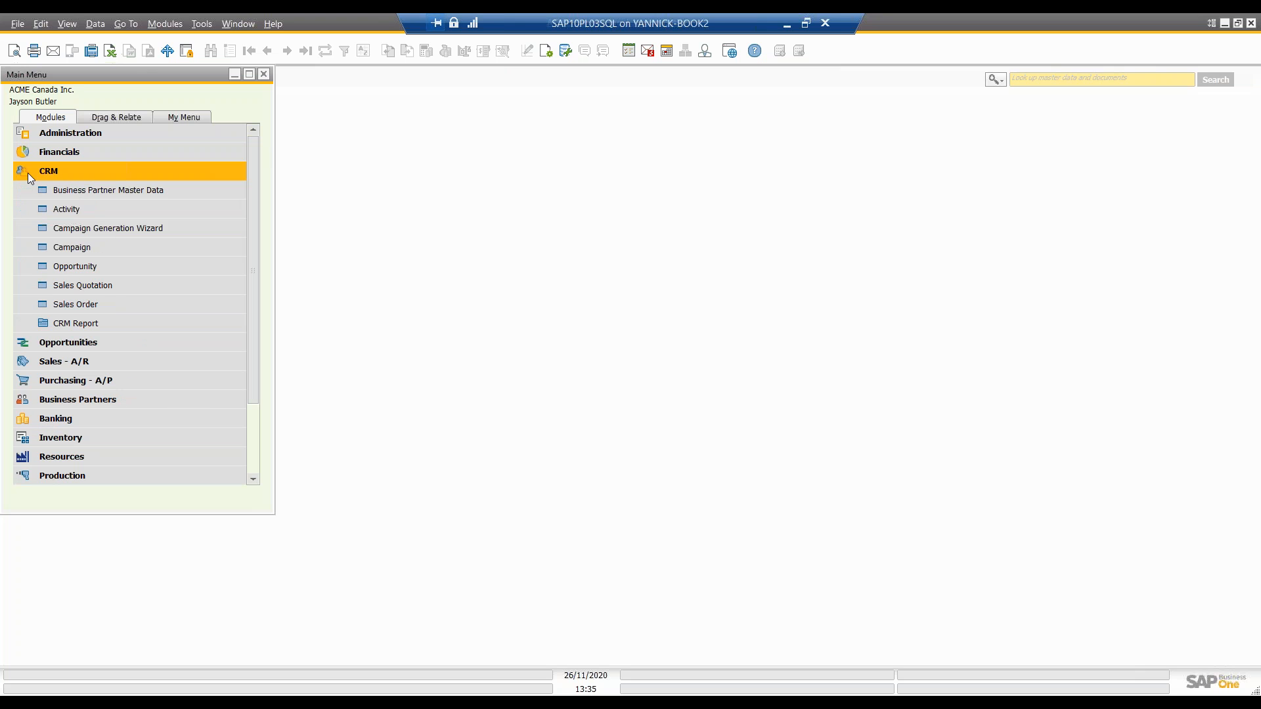
left_click(84, 191)
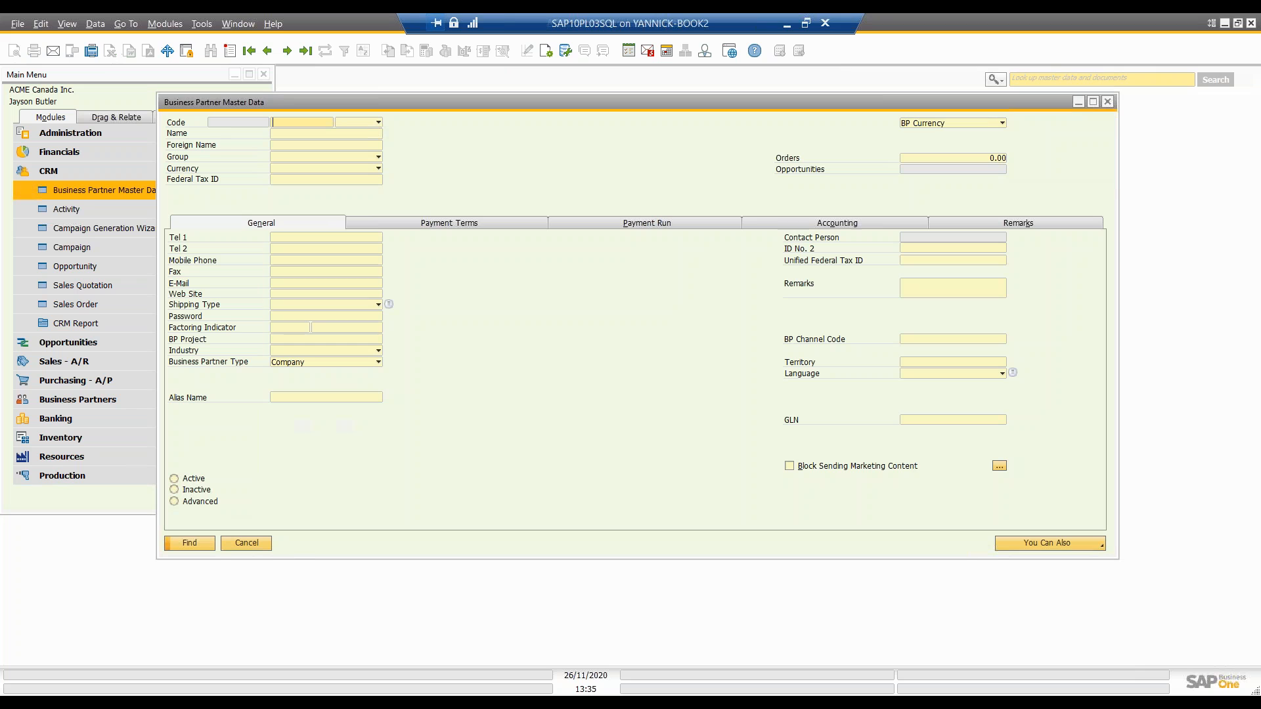
left_click(267, 52)
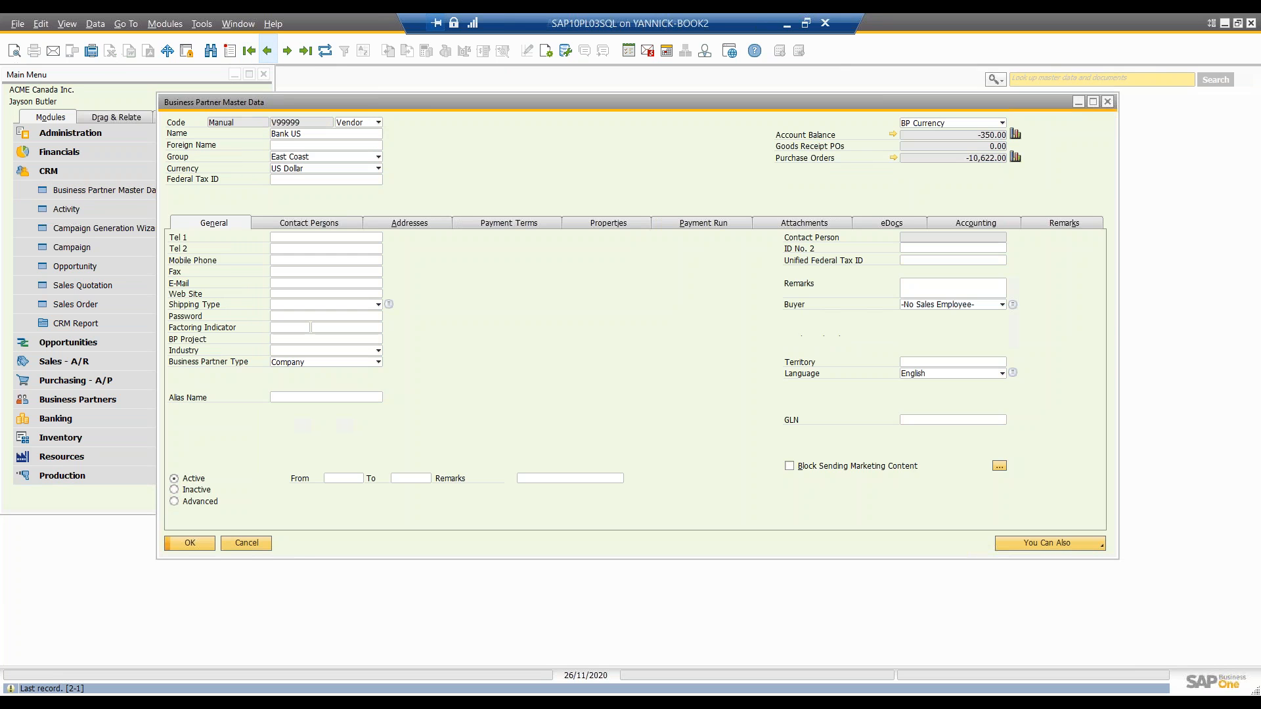
left_click(267, 52)
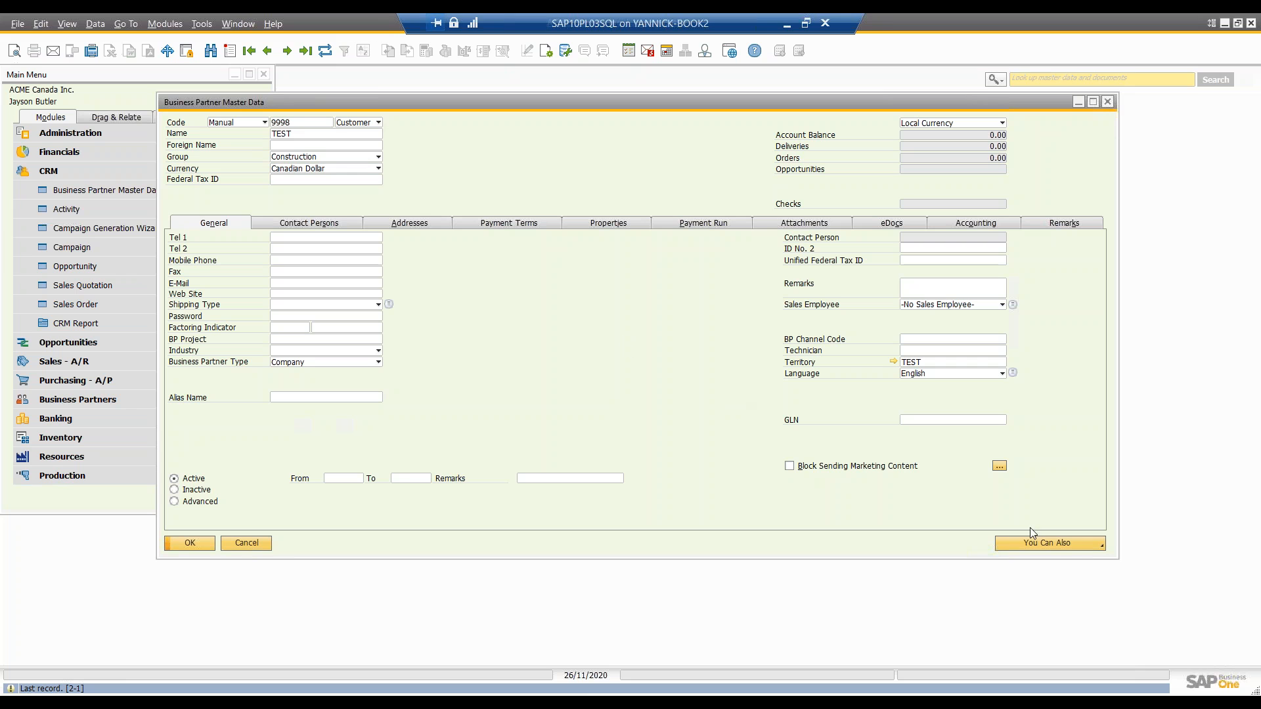
left_click(1095, 545)
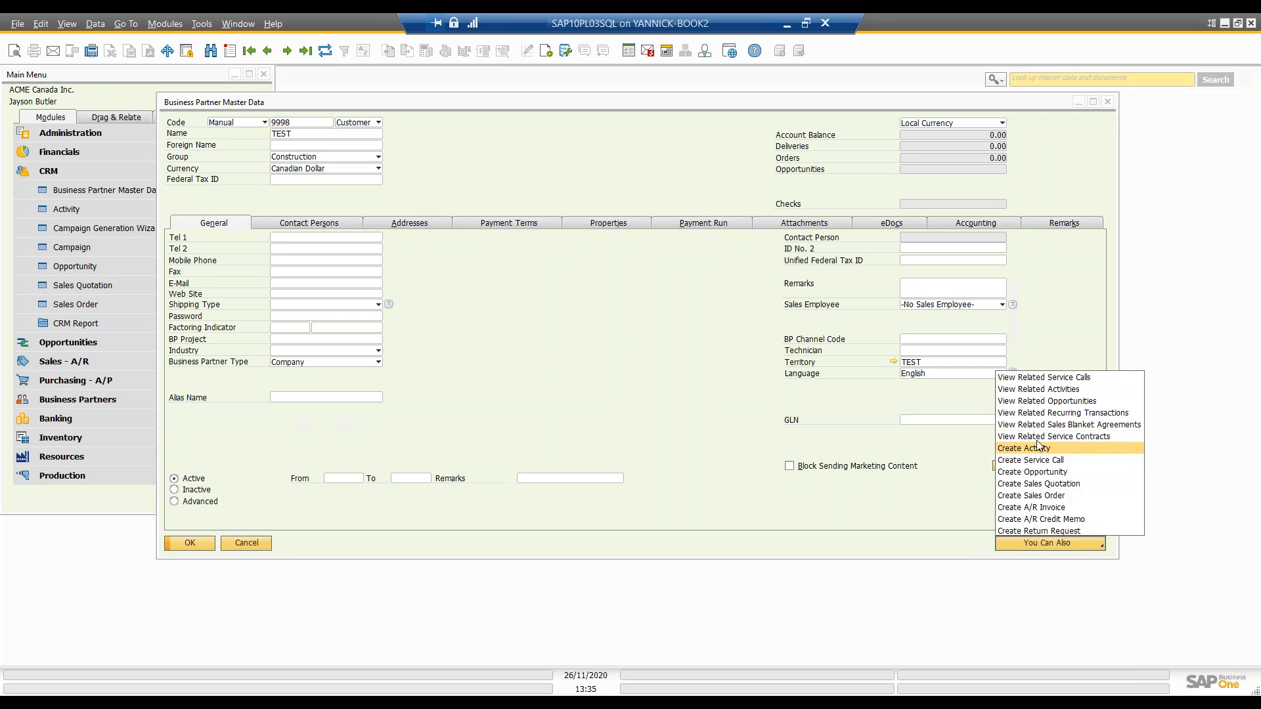
left_click(652, 367)
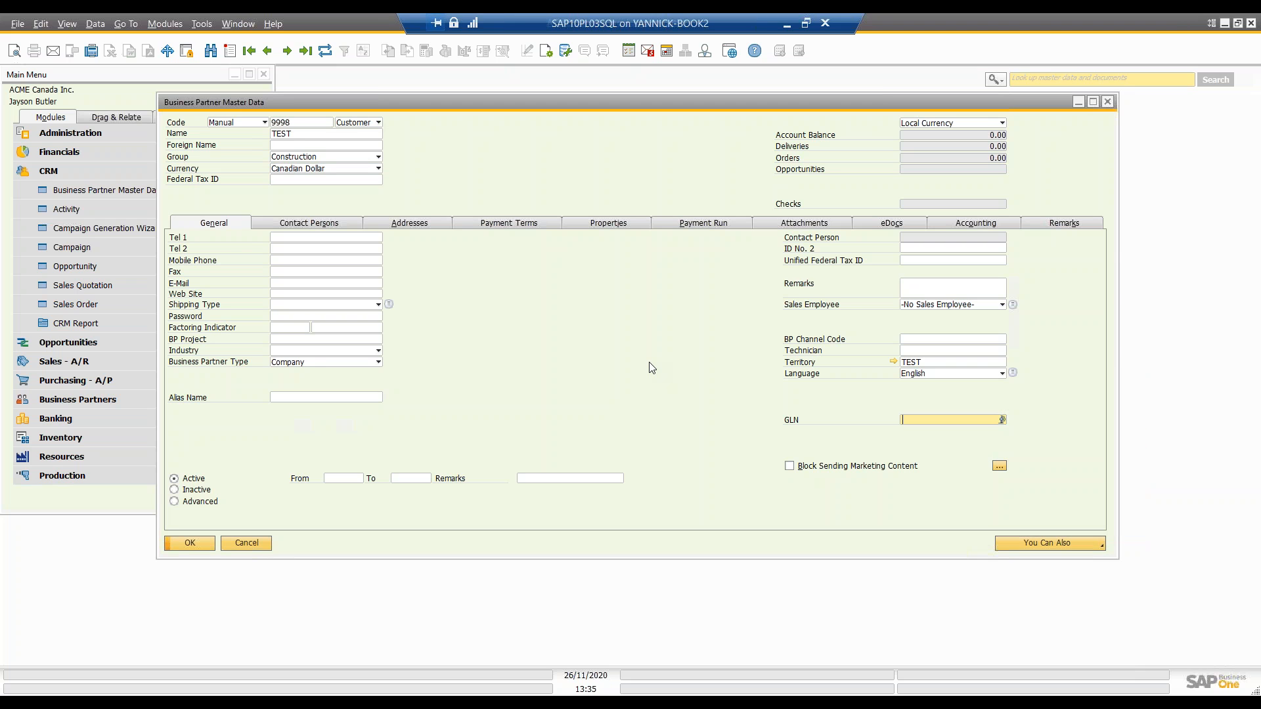
left_click(1110, 103)
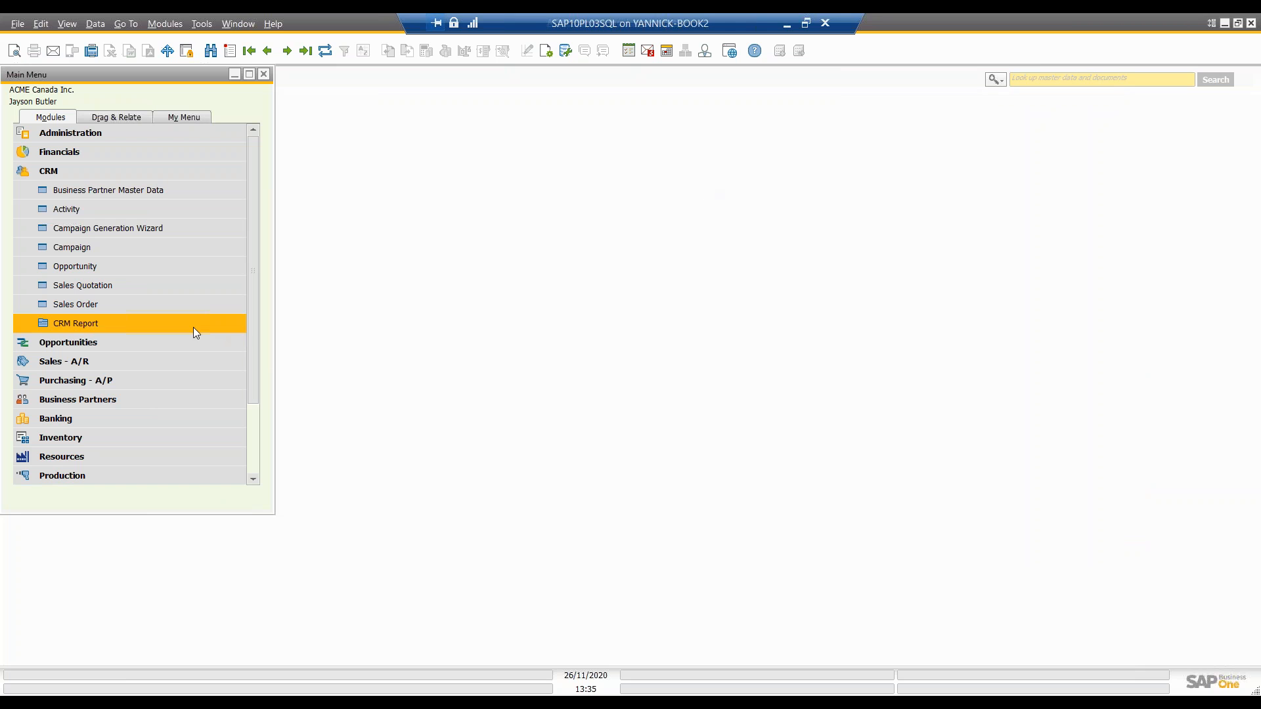
Step: Bring up the last existing sales order in Sales - A/R, review its available actions including New Activity, and close it
left_click(90, 365)
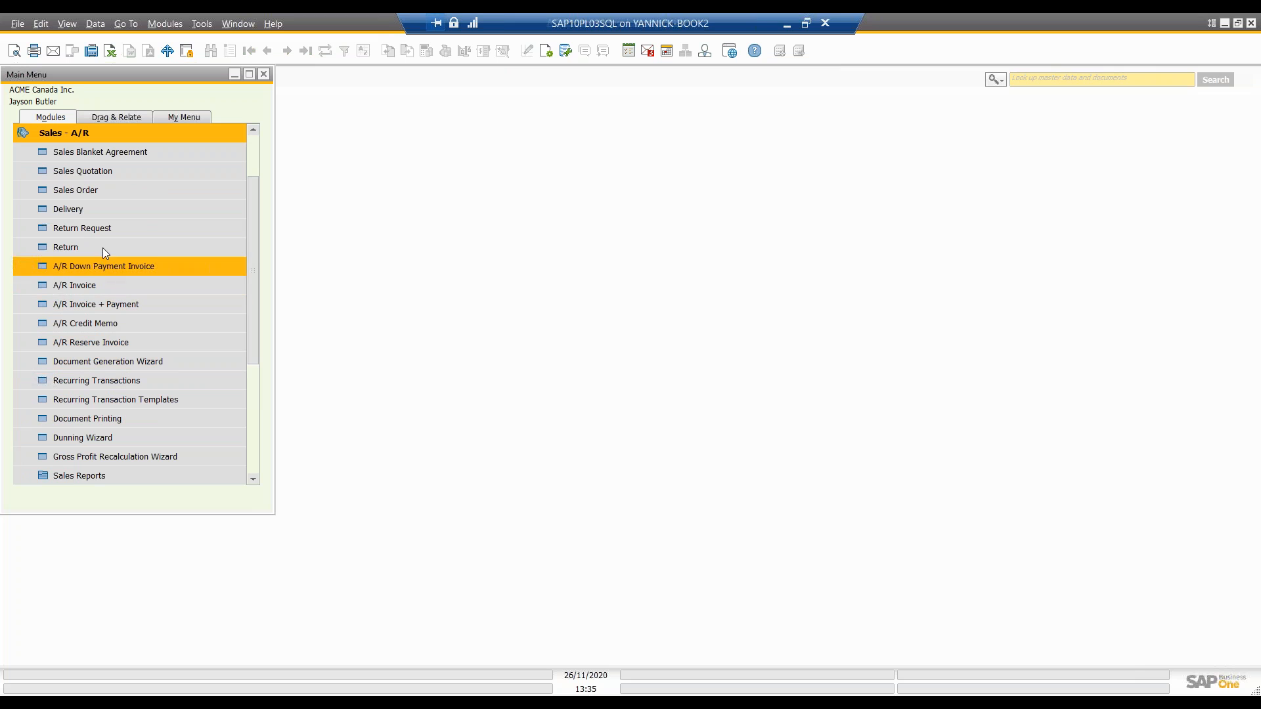
left_click(108, 192)
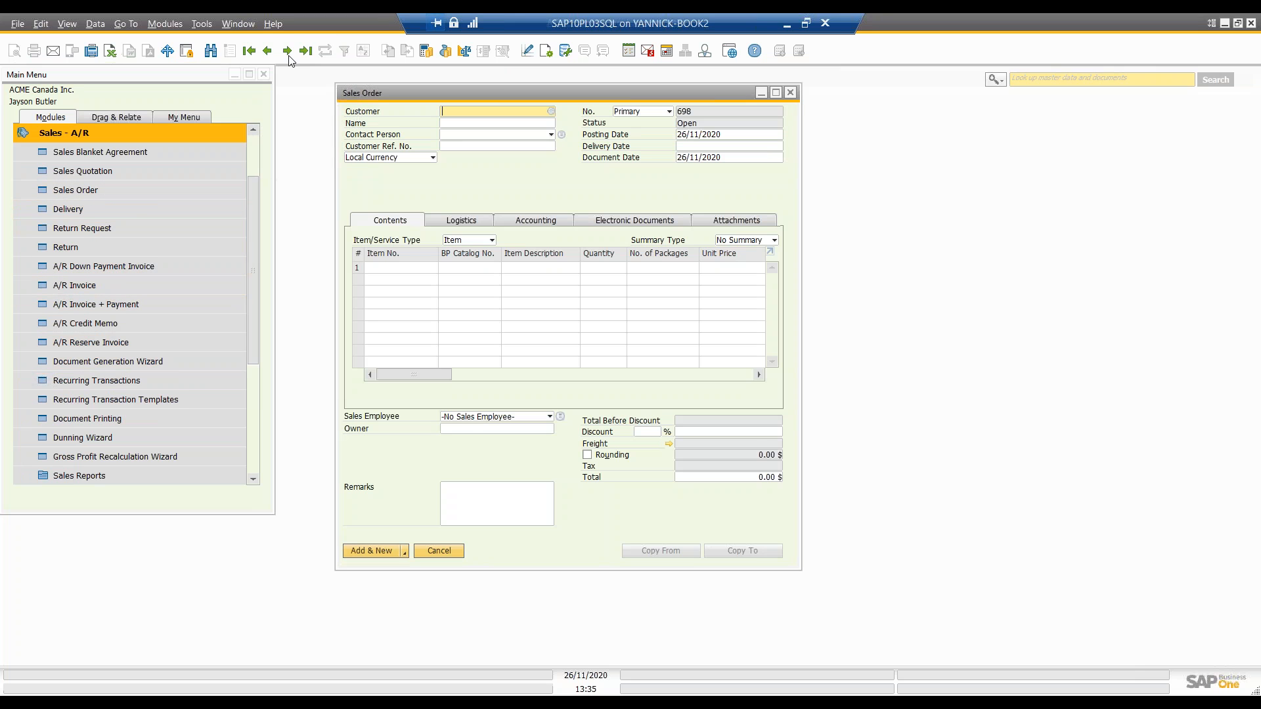
left_click(268, 51)
right_click(660, 514)
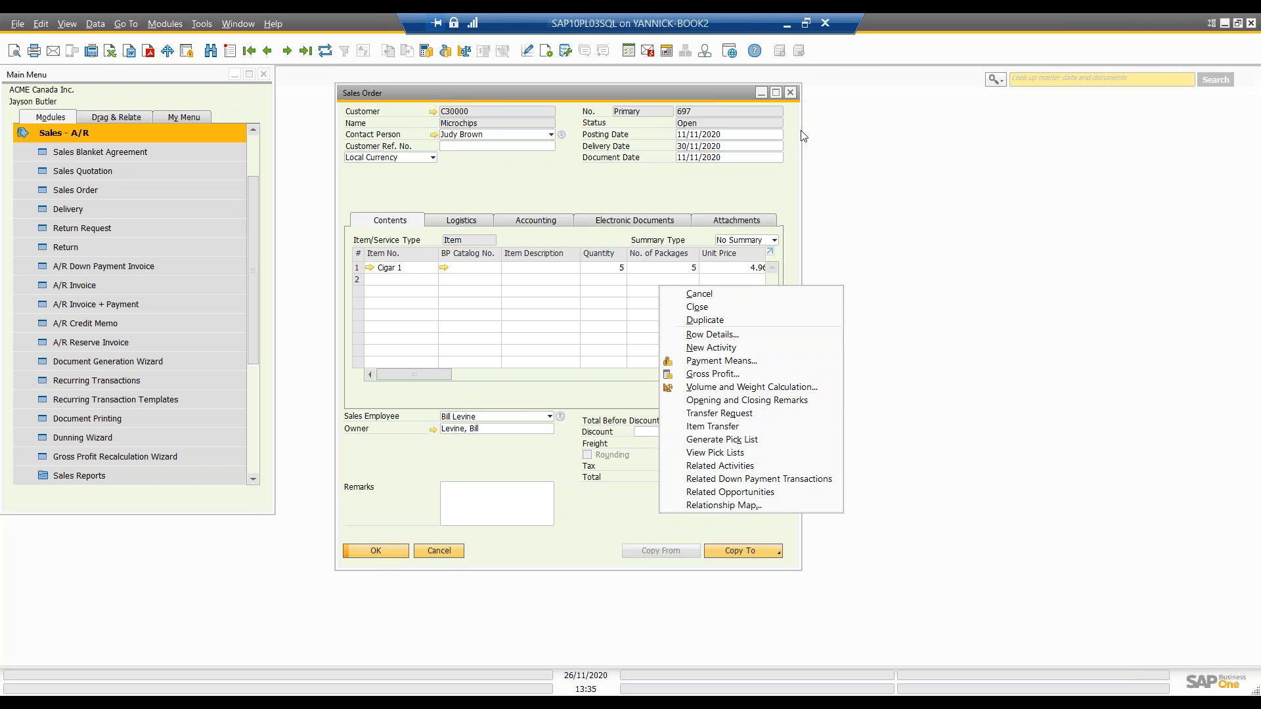
left_click(794, 93)
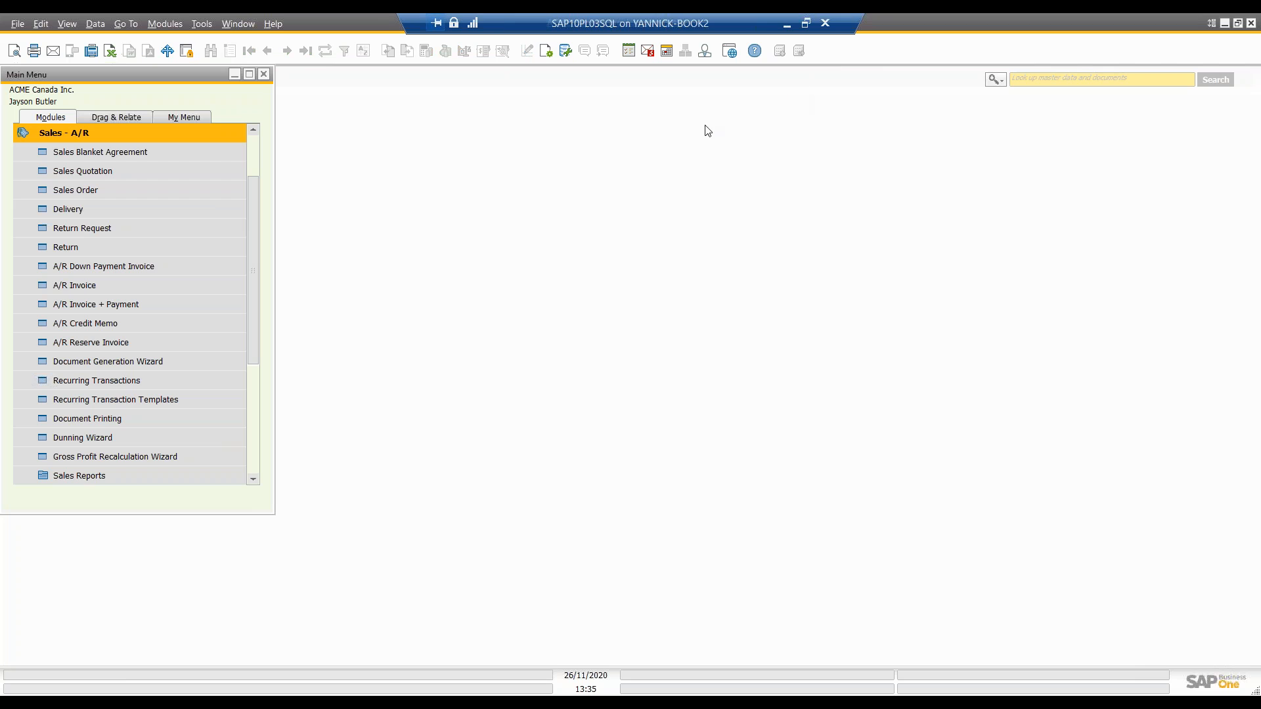
Step: Open a new activity form from the CRM module
scroll(188, 156, "up", 2)
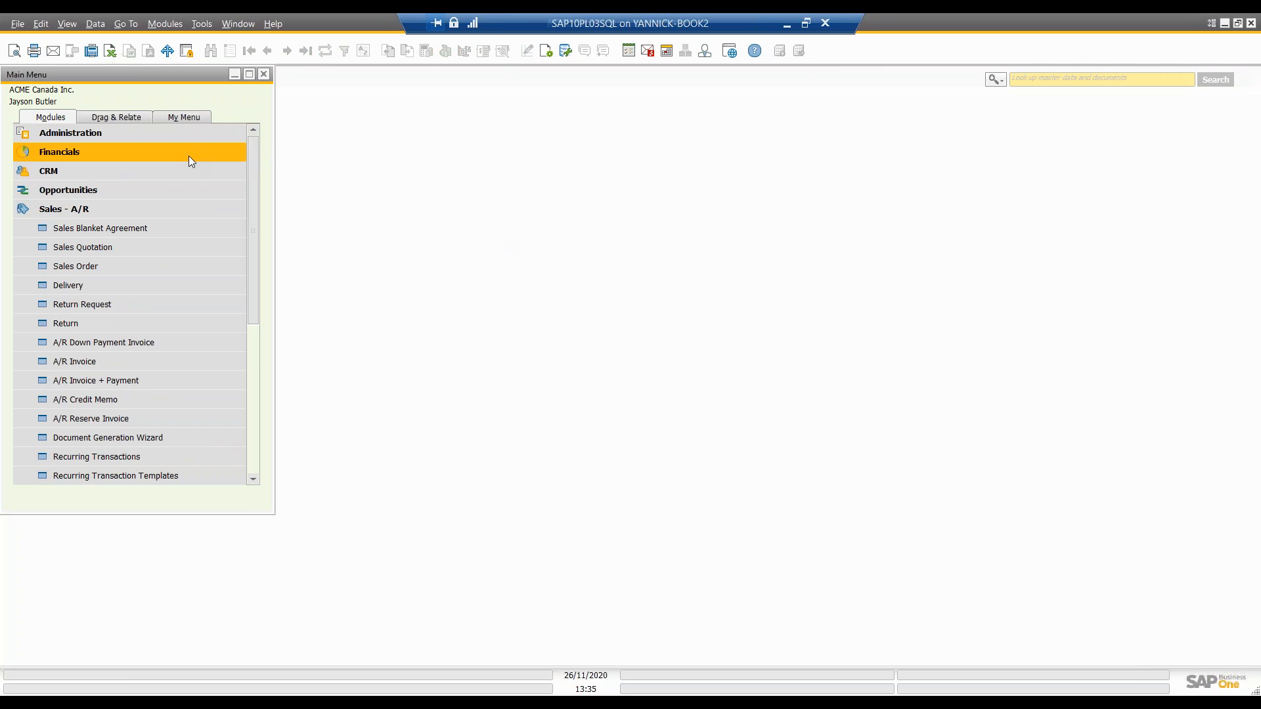
left_click(27, 211)
left_click(37, 175)
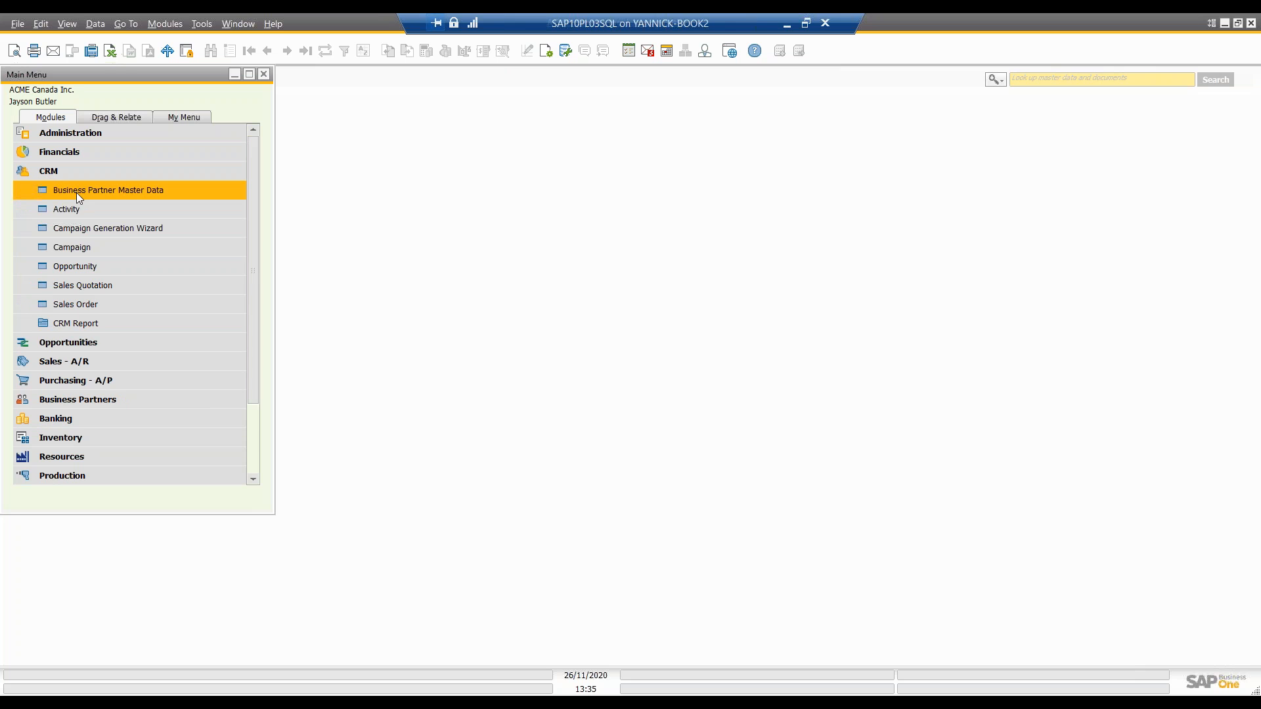
left_click(102, 213)
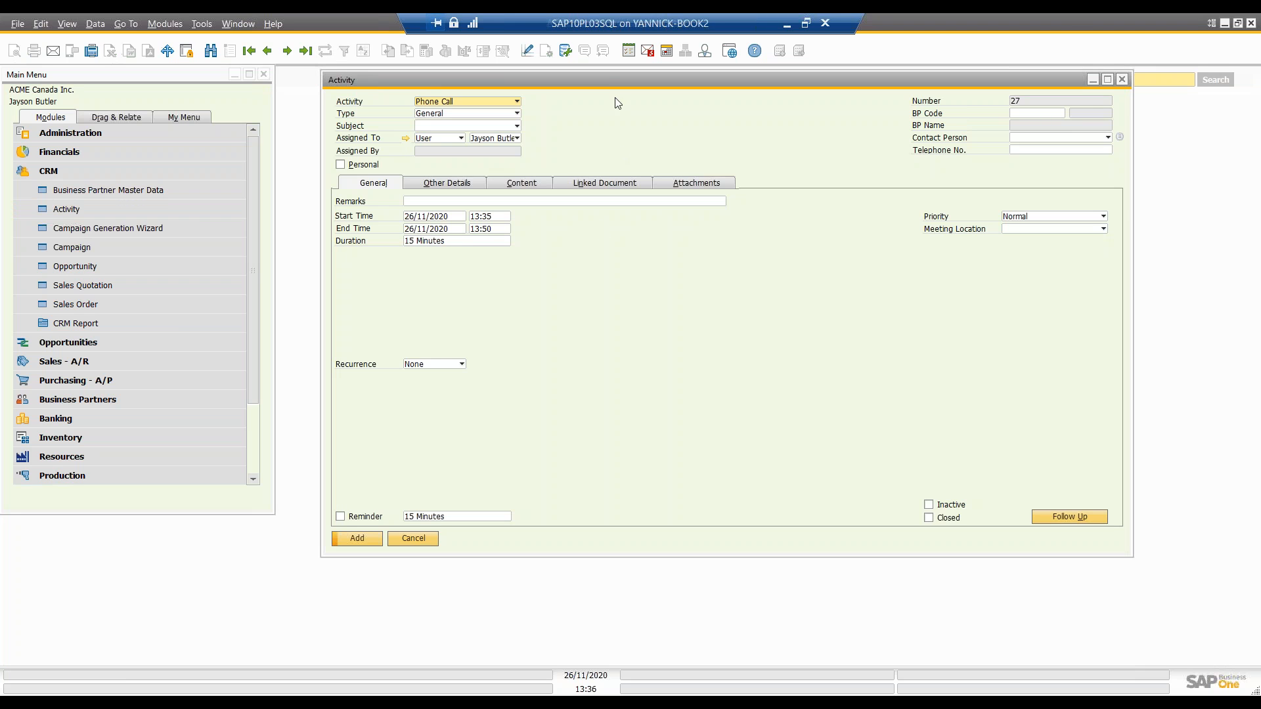
Step: Narrow the Main Menu window and reposition the Activity window beside it so the two do not overlap
left_click_drag(607, 82, 562, 97)
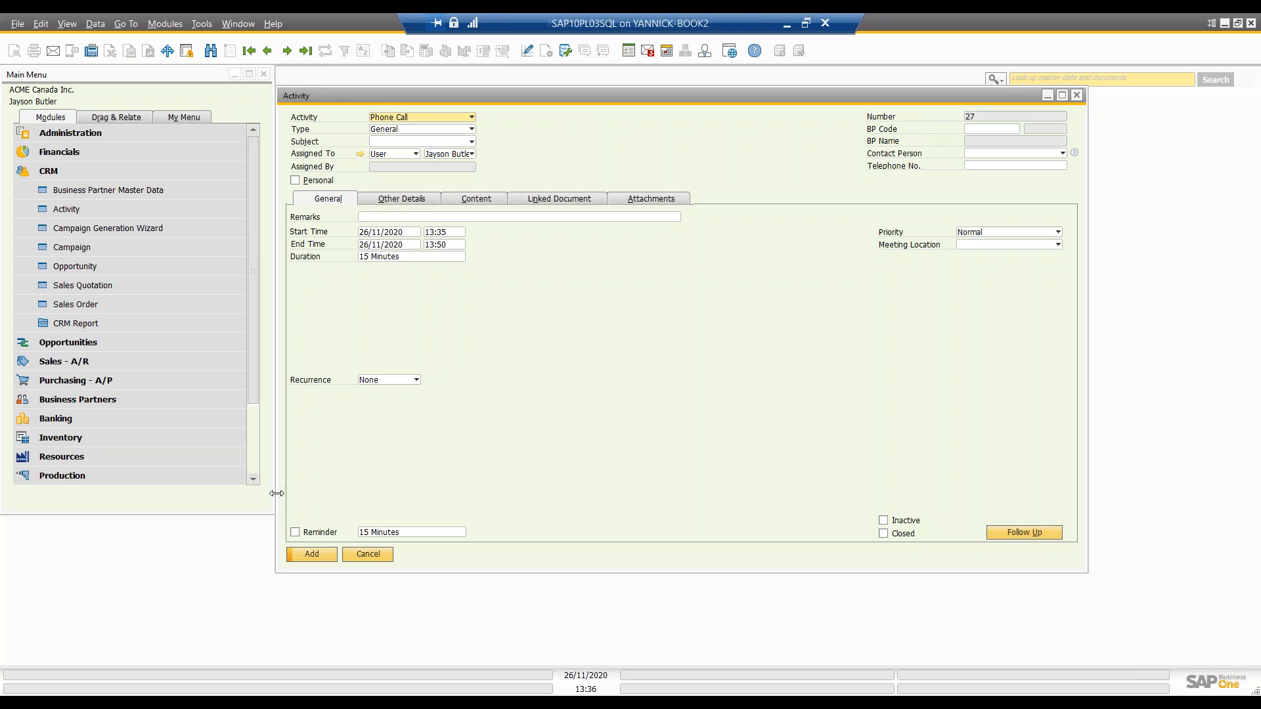
left_click_drag(269, 493, 230, 493)
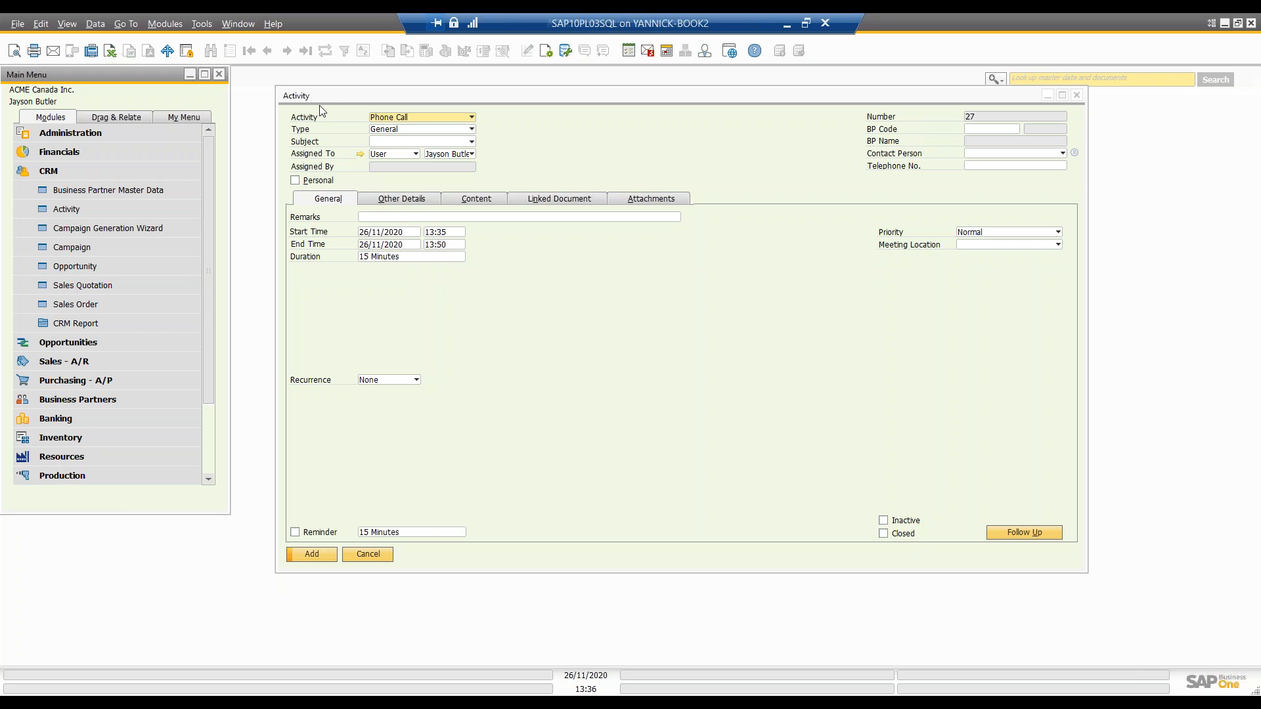
left_click_drag(332, 95, 363, 110)
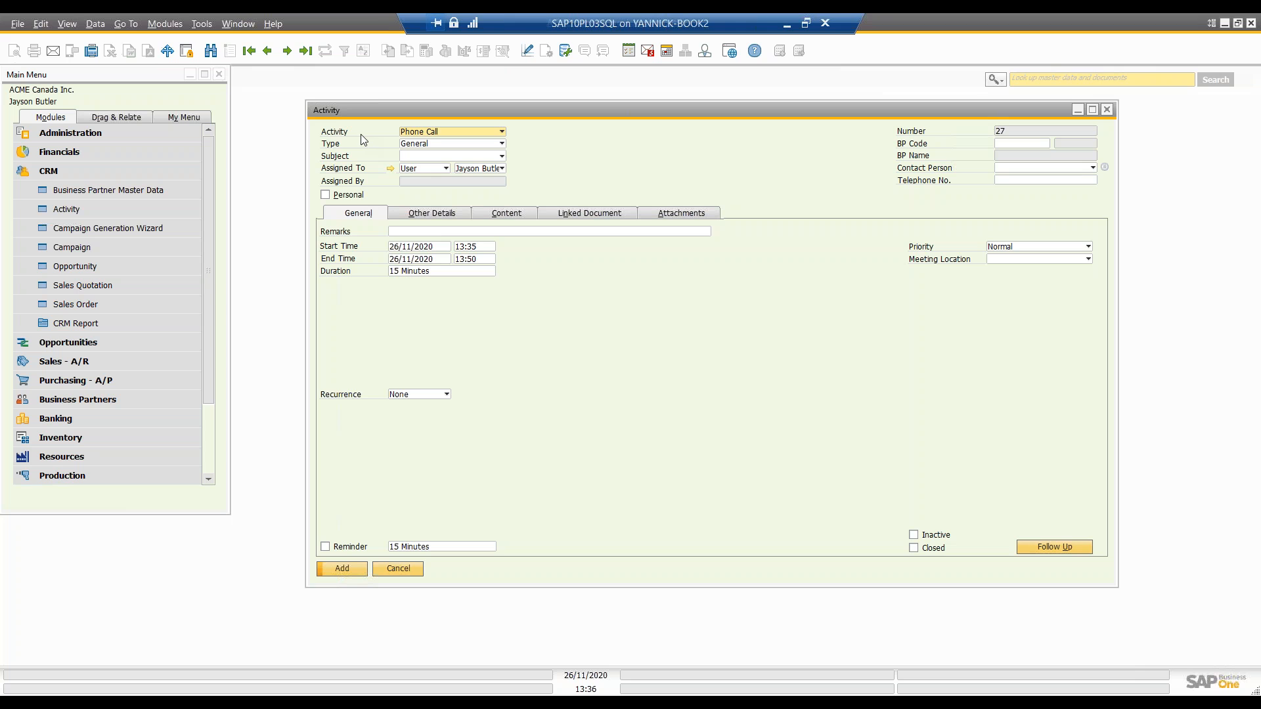
Step: Switch the new activity to Meeting and then to Note to compare the fields each one offers
left_click(433, 135)
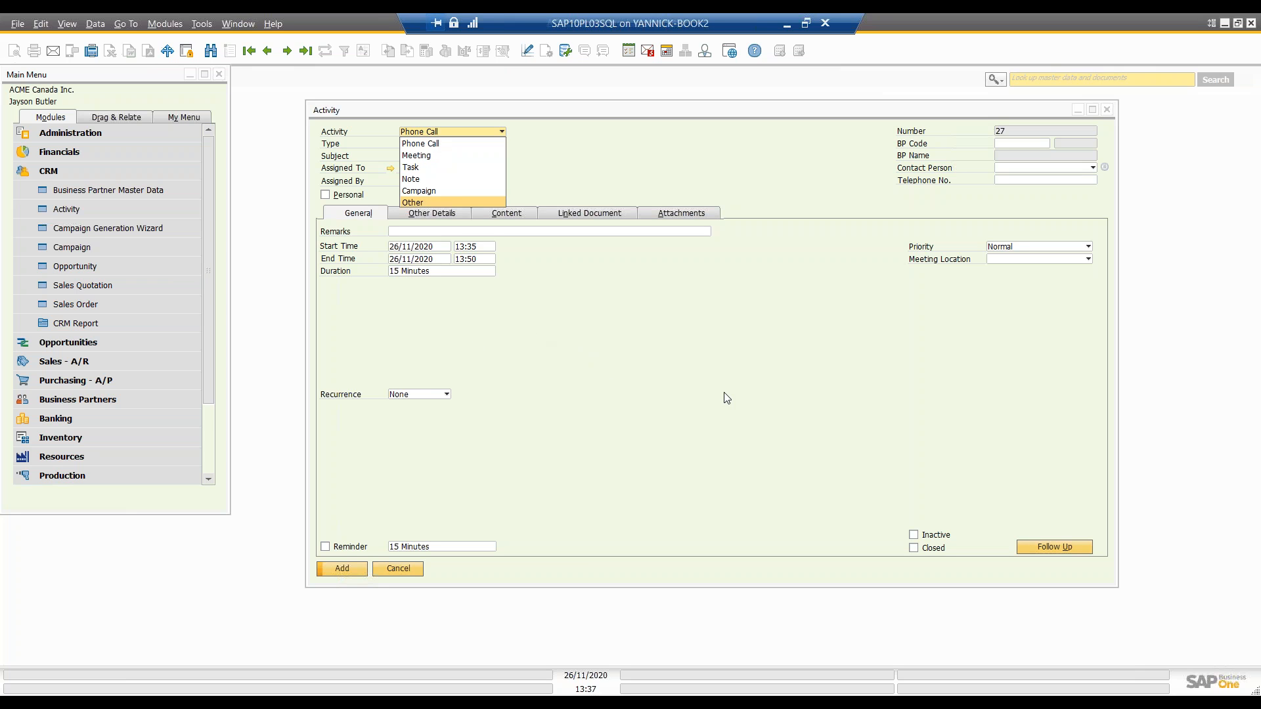
left_click(438, 159)
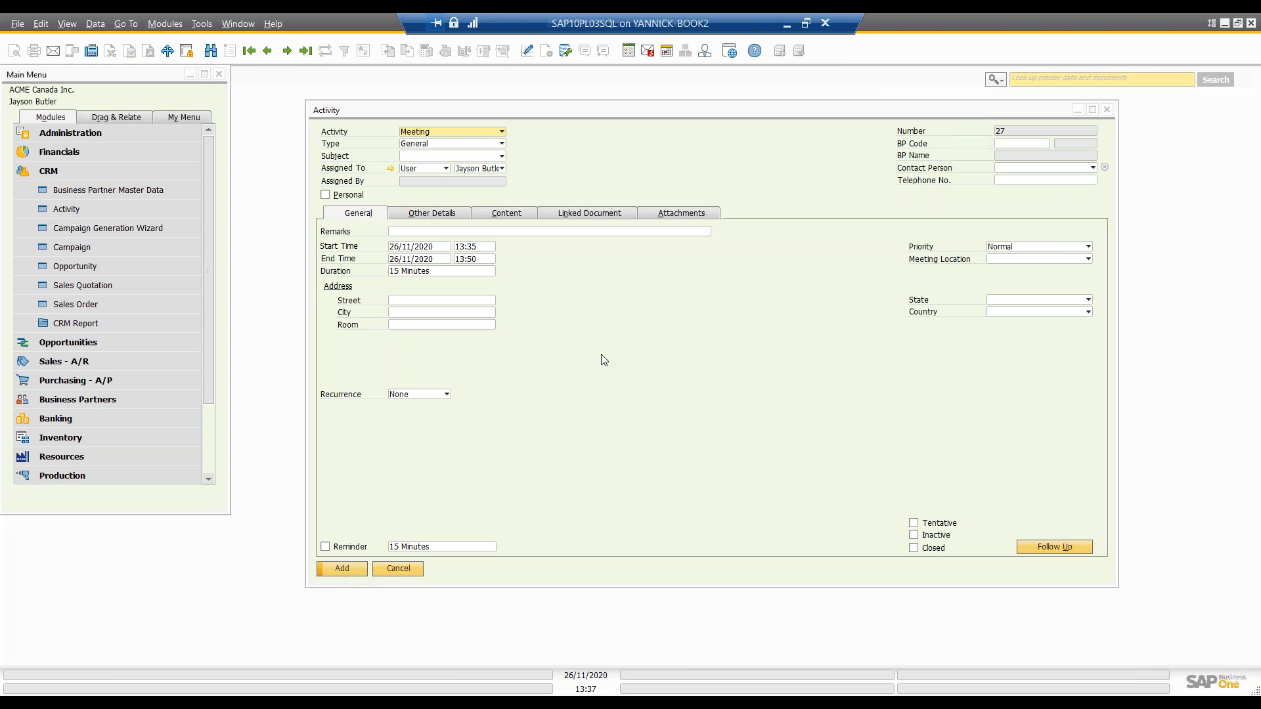
left_click(464, 134)
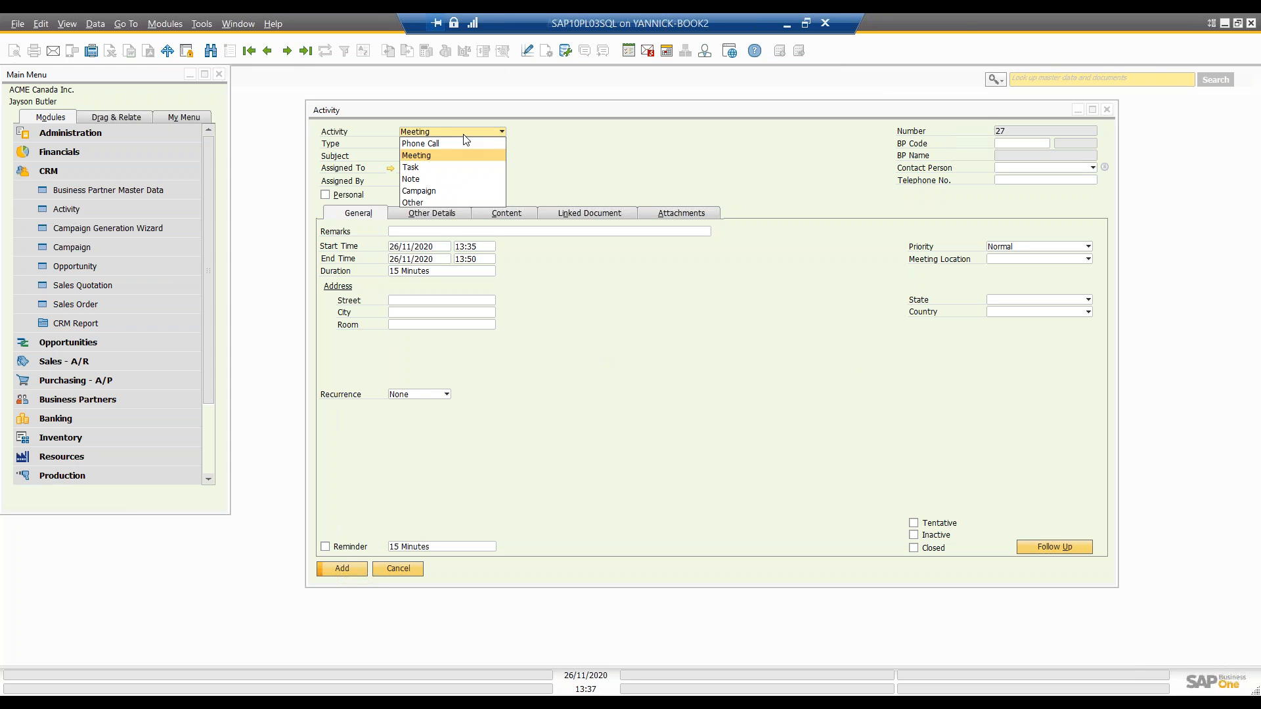
left_click(451, 179)
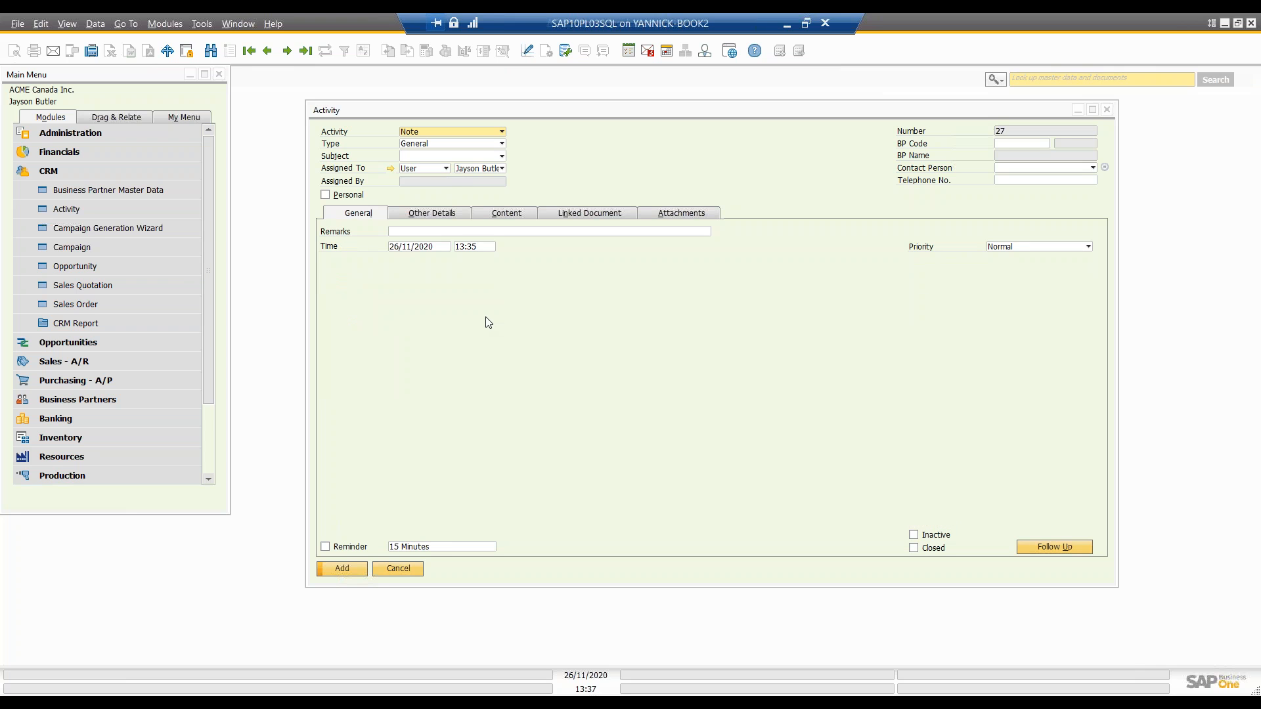
Step: Review the choices for the activity's type and category, and set the activity back to Phone Call
left_click(456, 145)
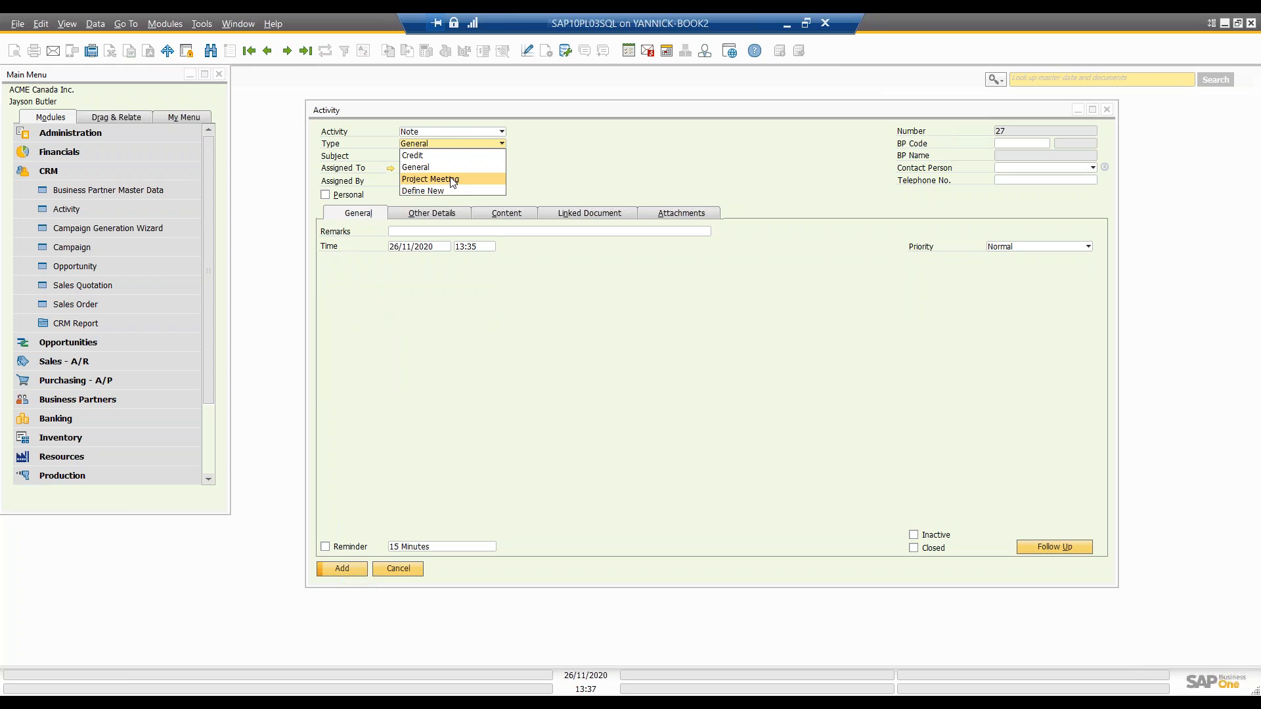
left_click(453, 132)
left_click(454, 133)
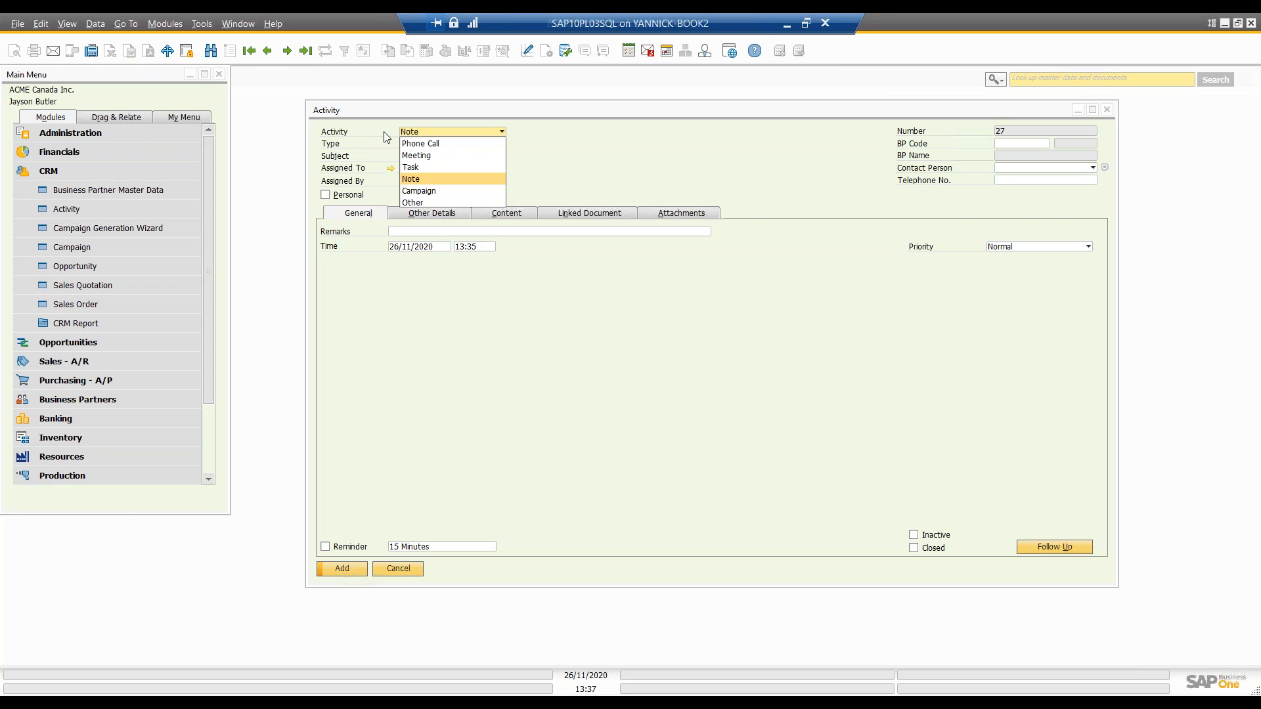
left_click(349, 151)
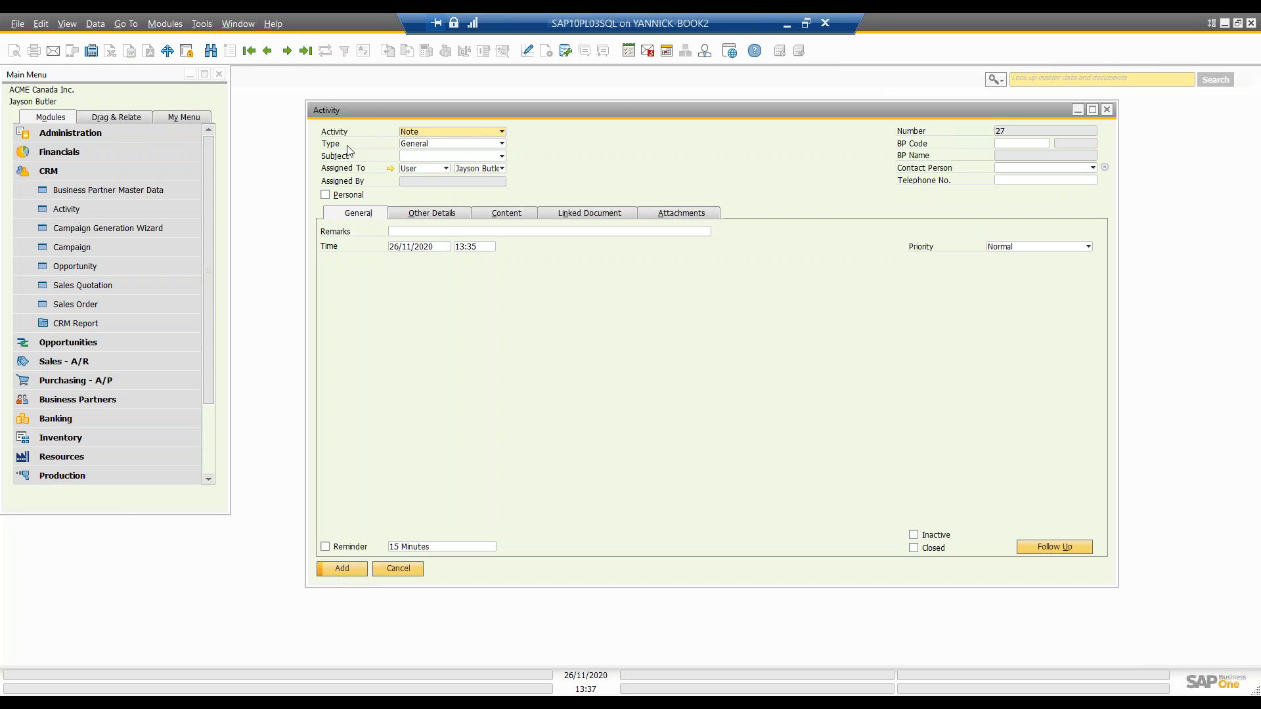
left_click(426, 134)
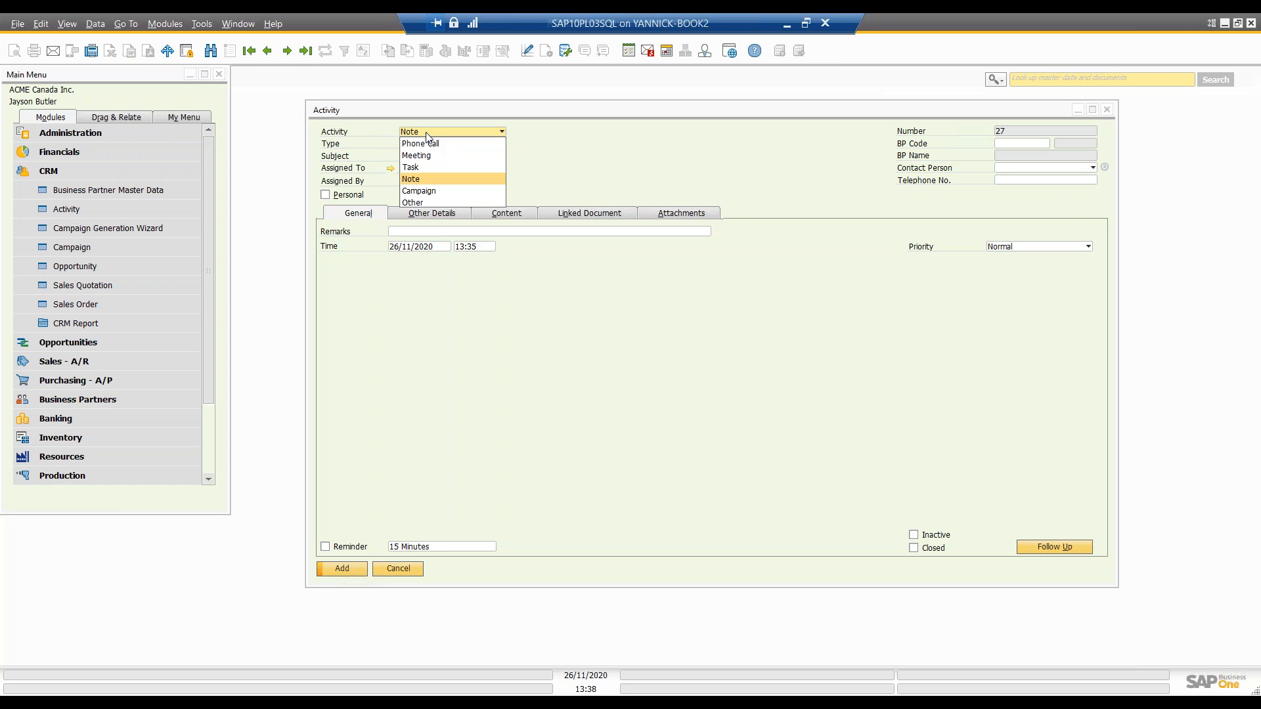
left_click(423, 143)
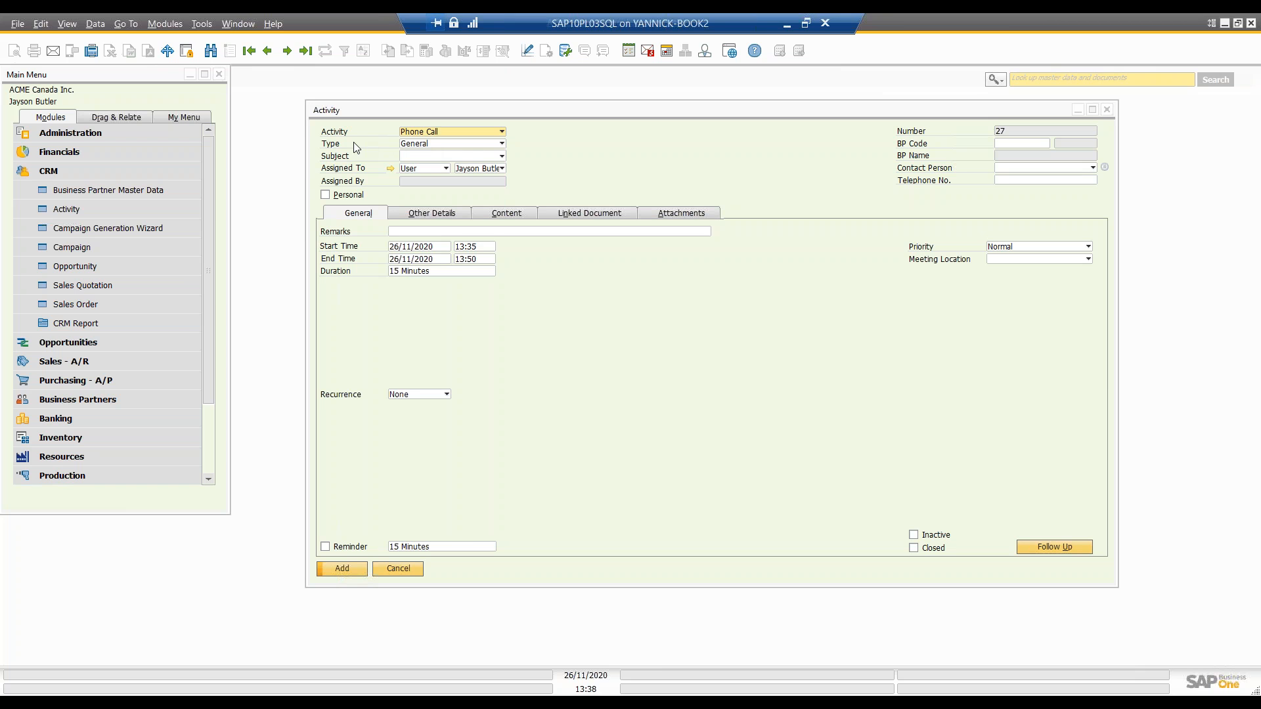
Step: Review the defined activity types in their setup window, close it, and list the type choices for the activity again
left_click(409, 144)
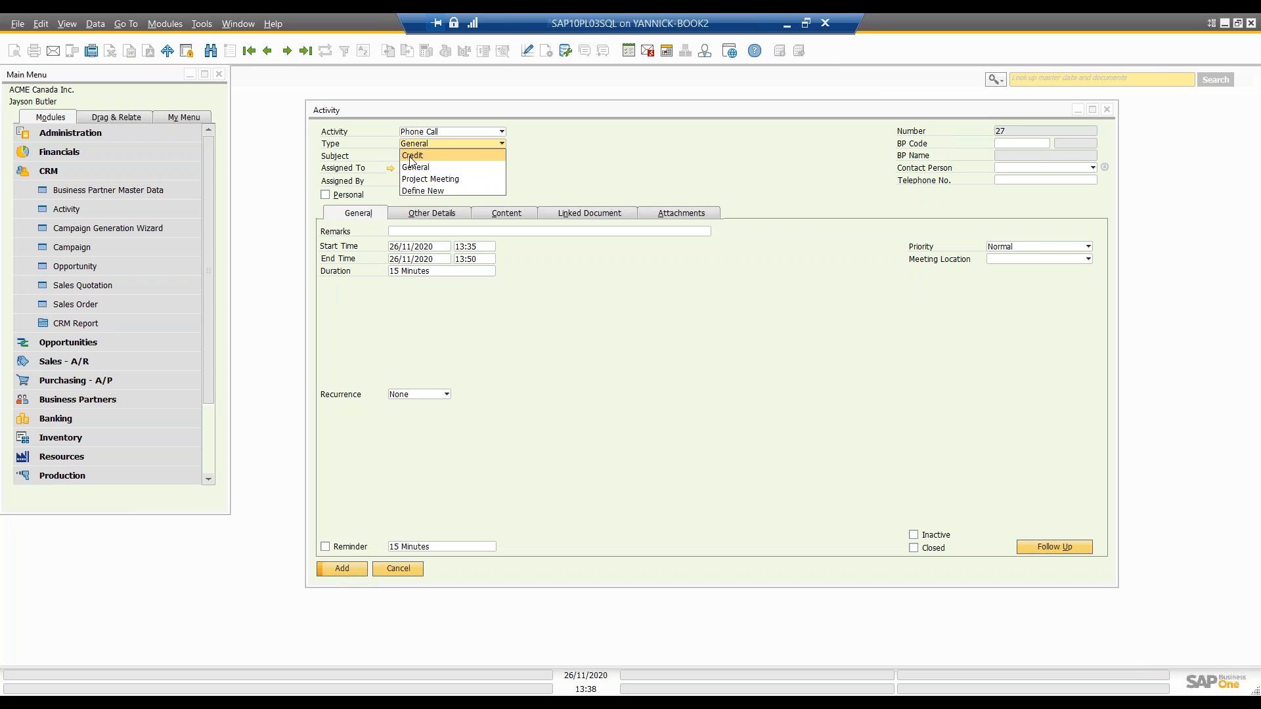
left_click(431, 191)
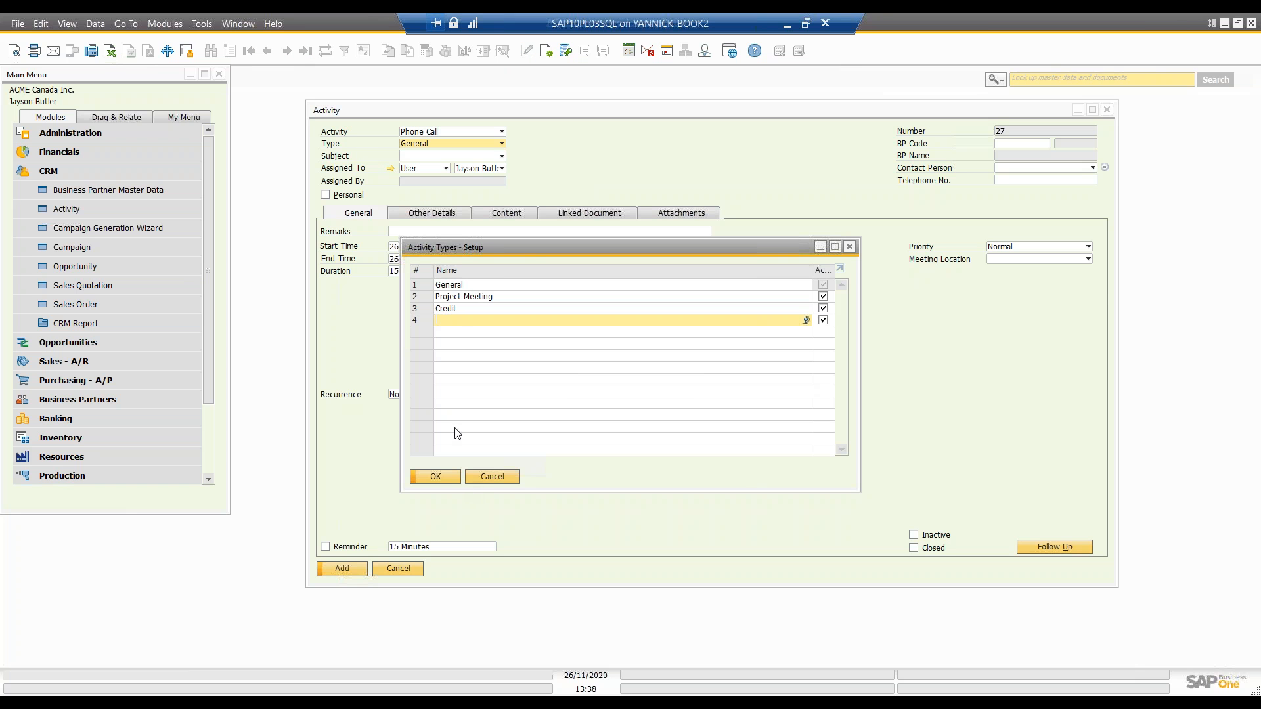
left_click(444, 480)
left_click(489, 146)
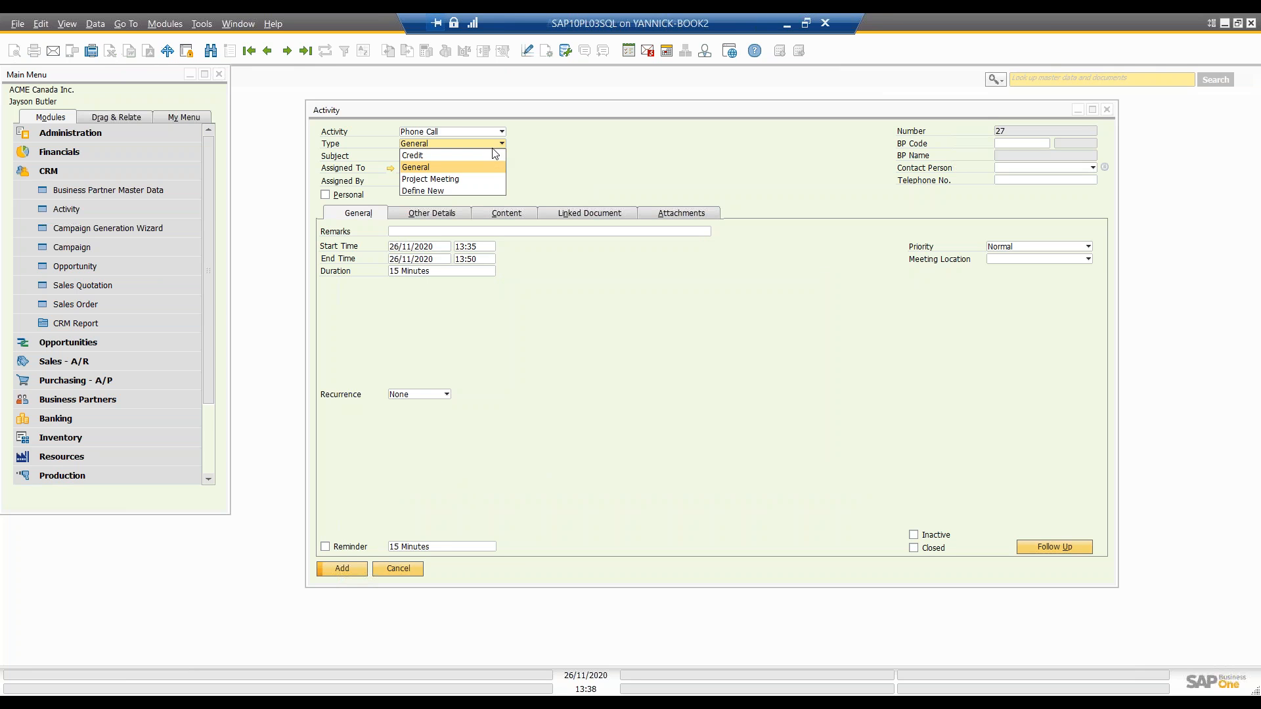
Step: Set the new activity's type to Credit and check the available activity categories
left_click(490, 155)
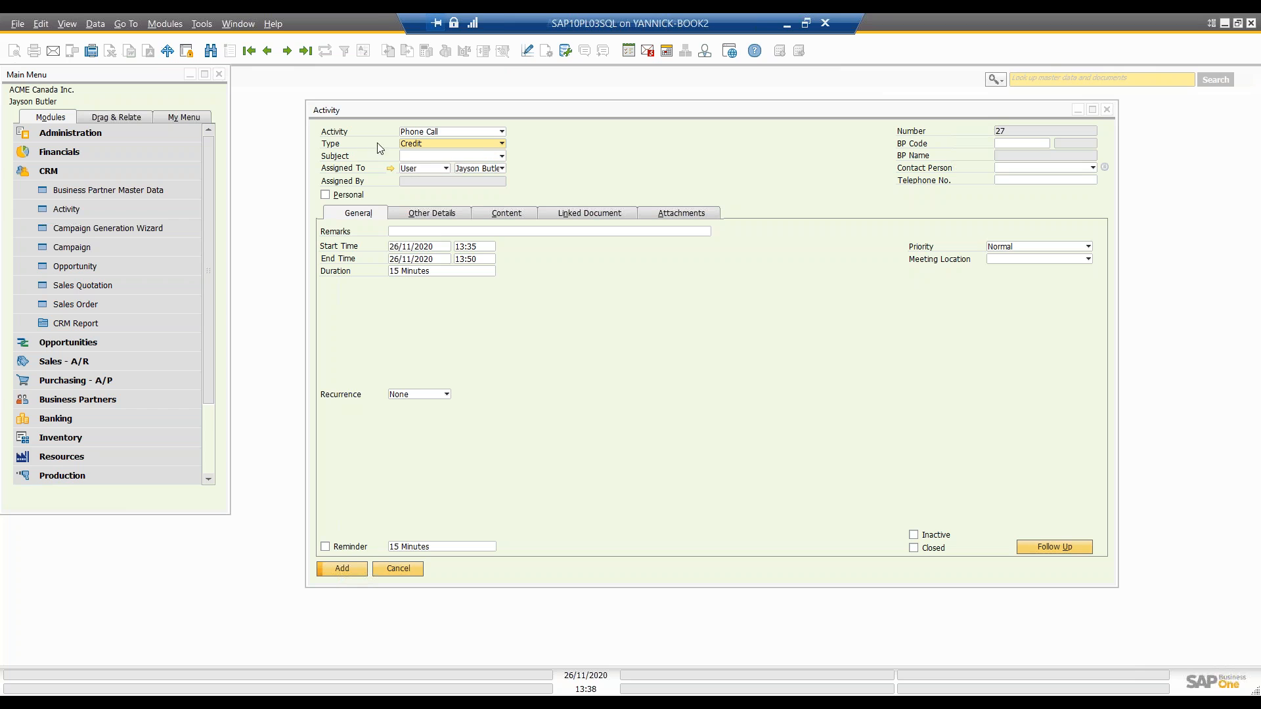
left_click(436, 132)
left_click(556, 155)
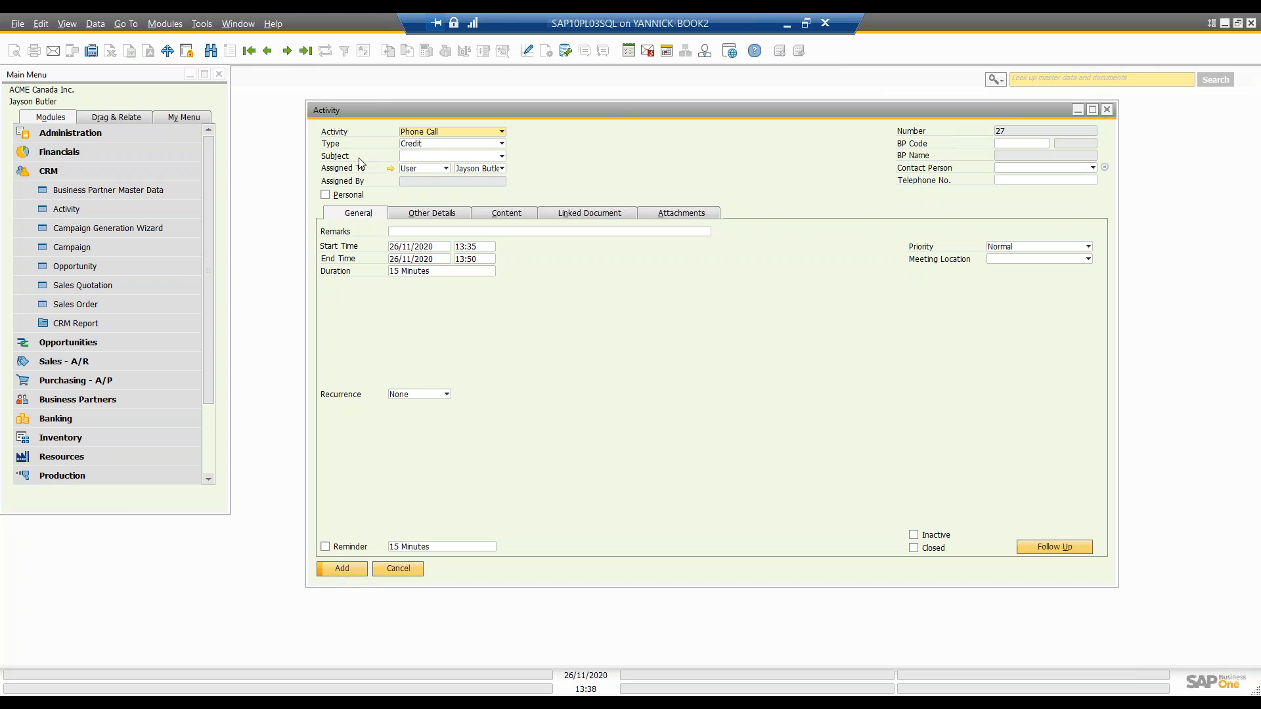
Step: Review the subjects defined for the Credit type in their setup window, and cancel without adding one
left_click(415, 157)
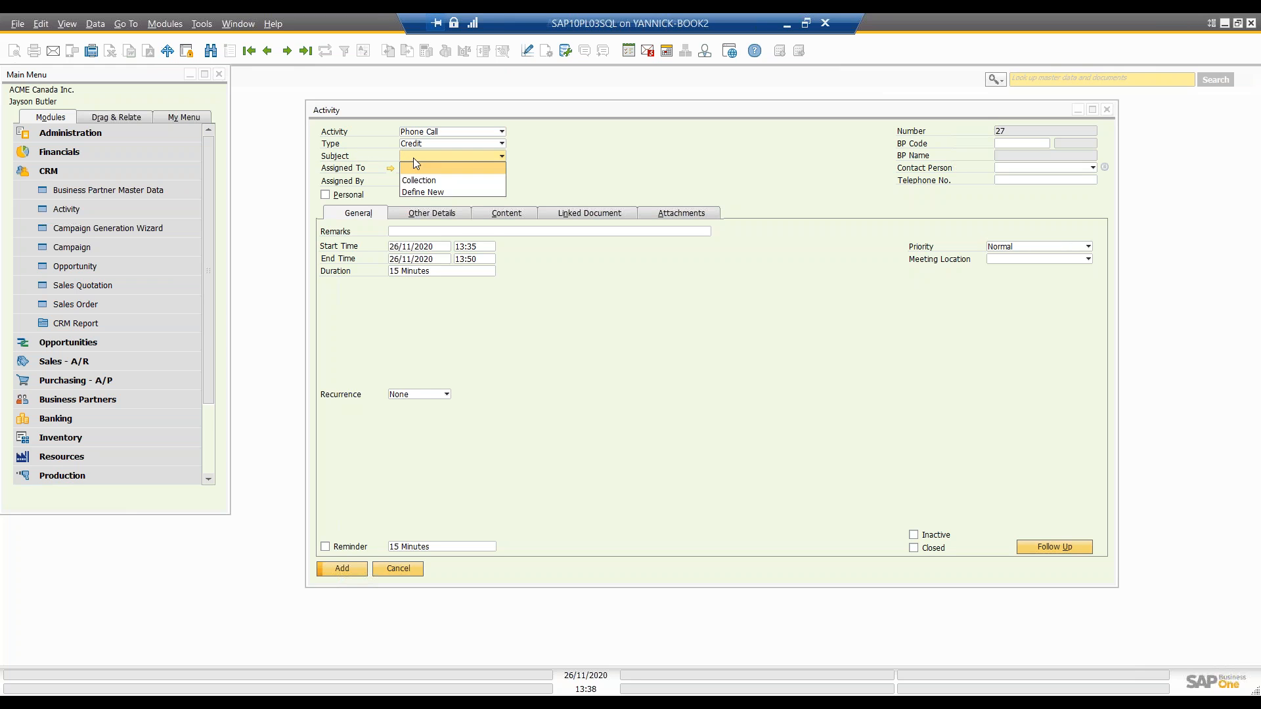
left_click(423, 193)
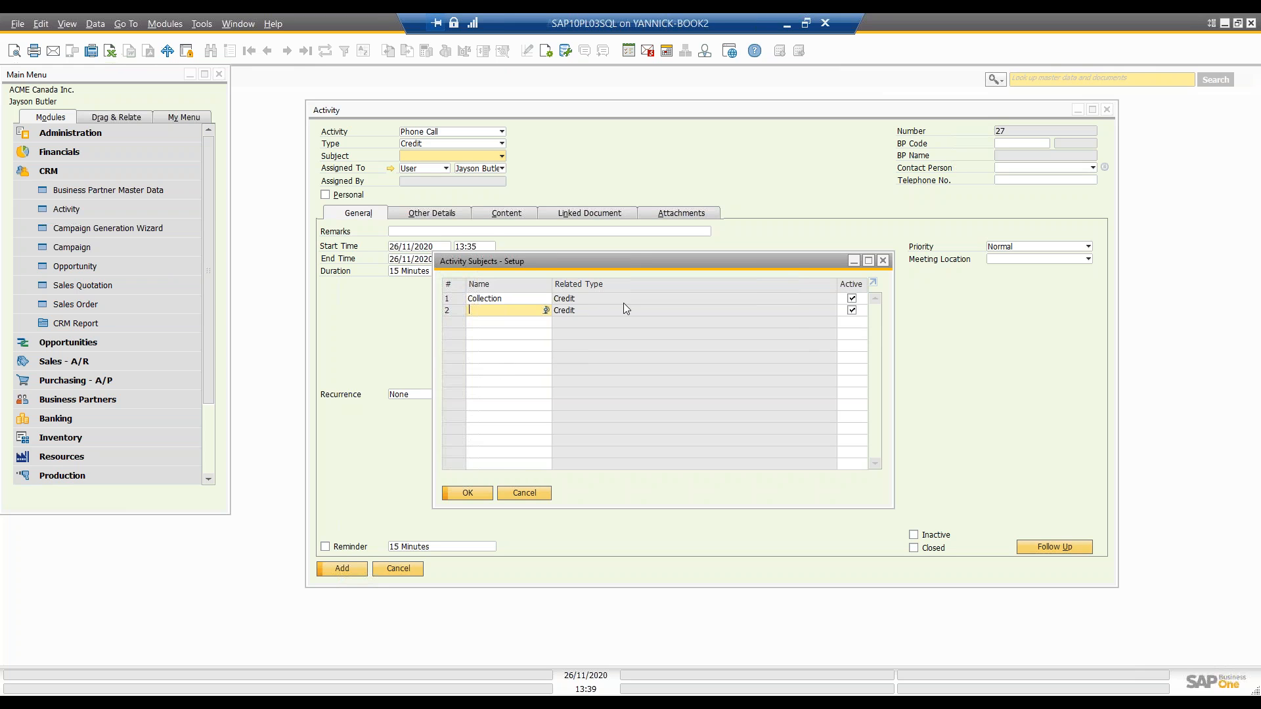
left_click(518, 494)
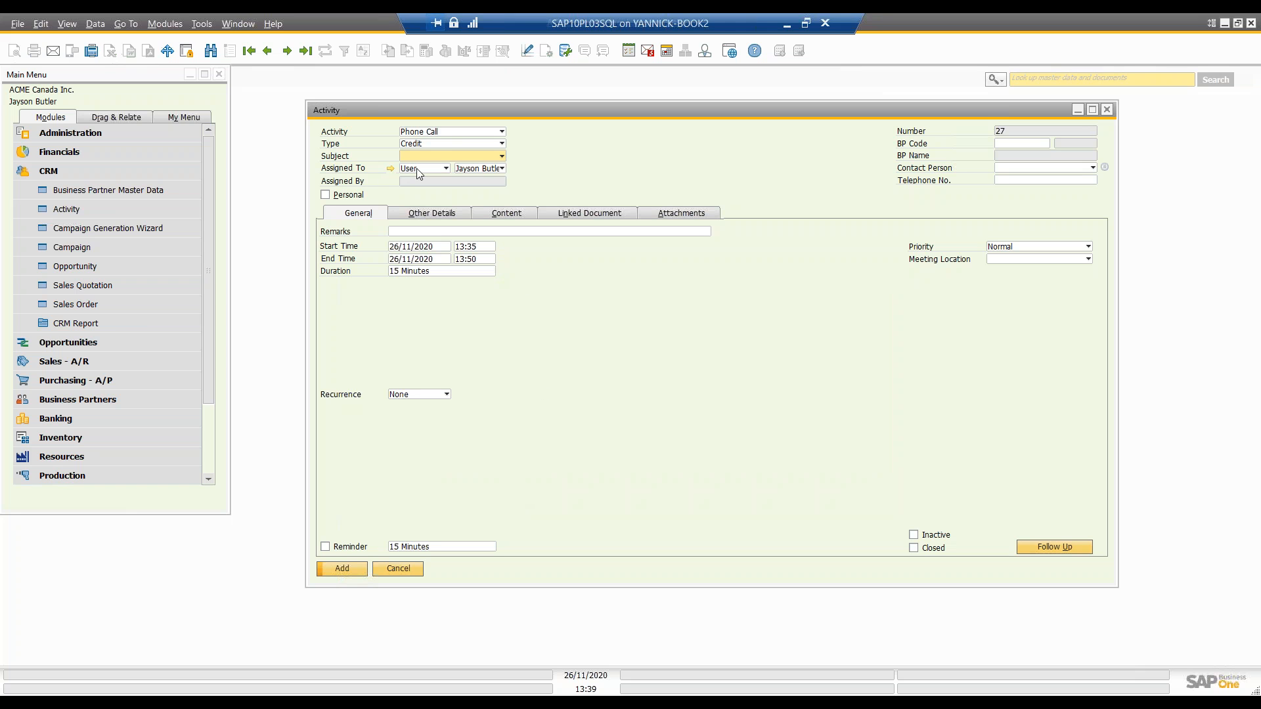
Step: Change the new activity to Task and set its subject to Collection
left_click(440, 132)
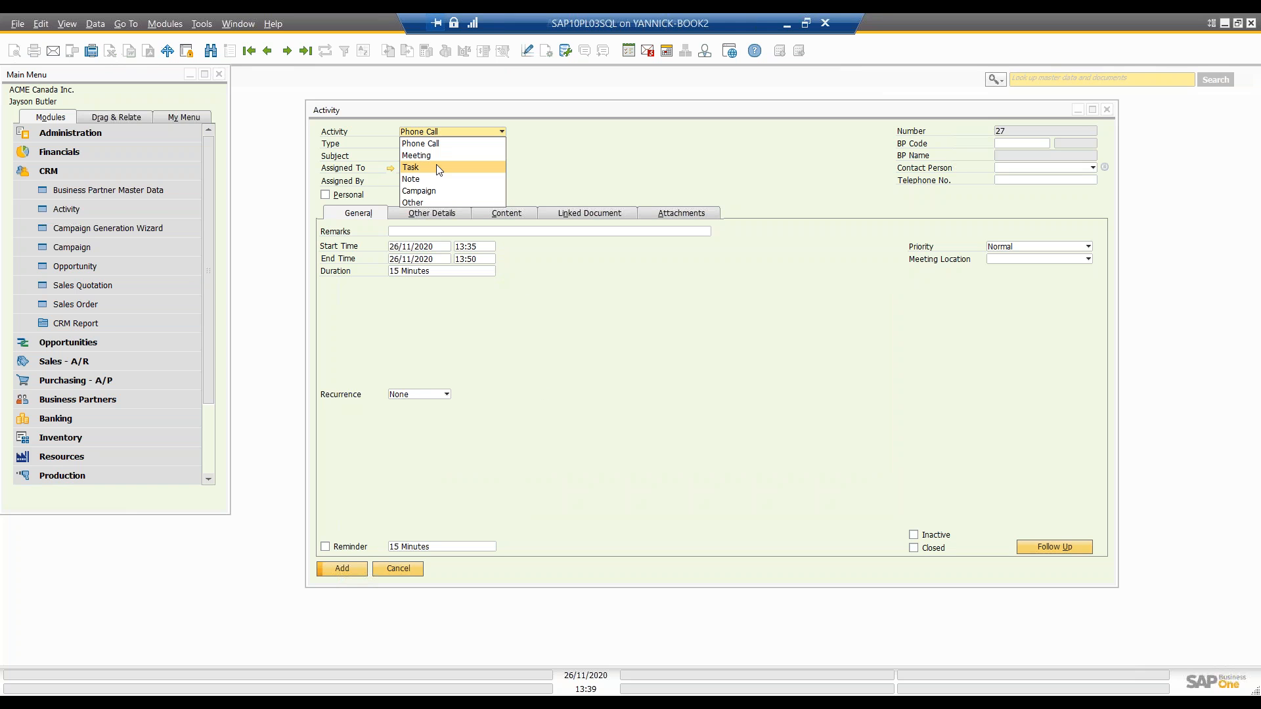
left_click(436, 165)
left_click(435, 159)
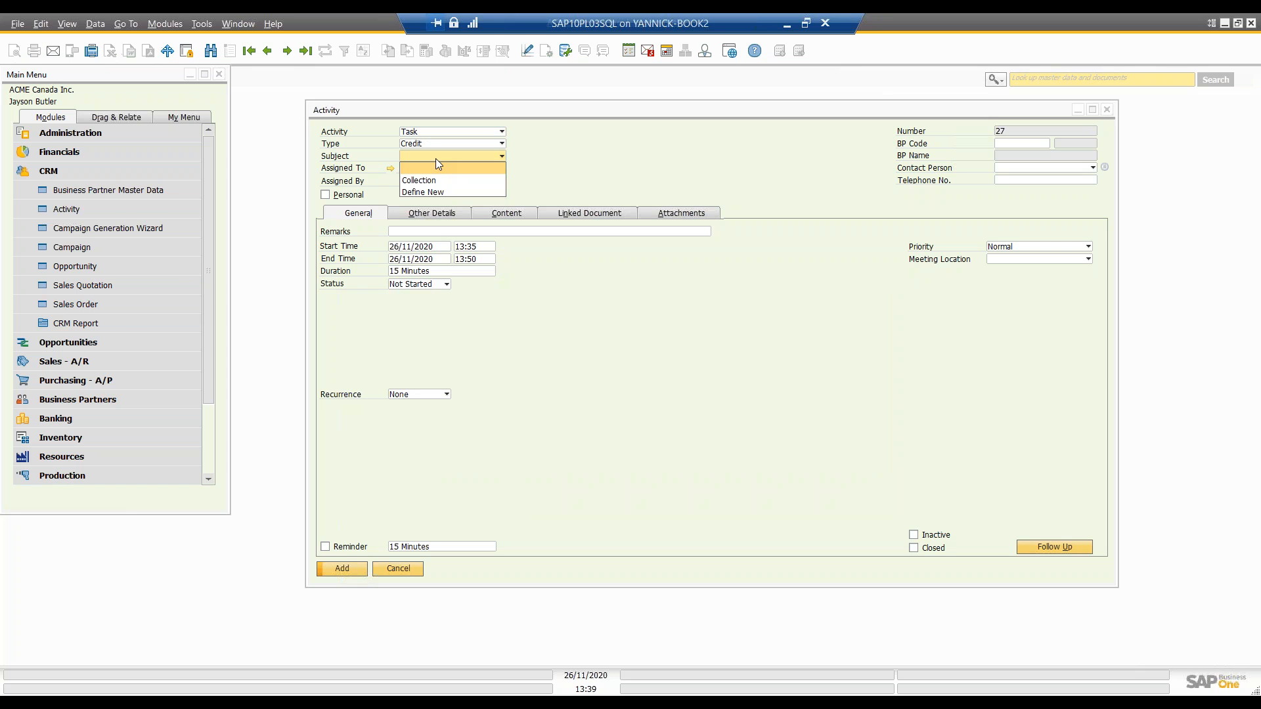
left_click(437, 178)
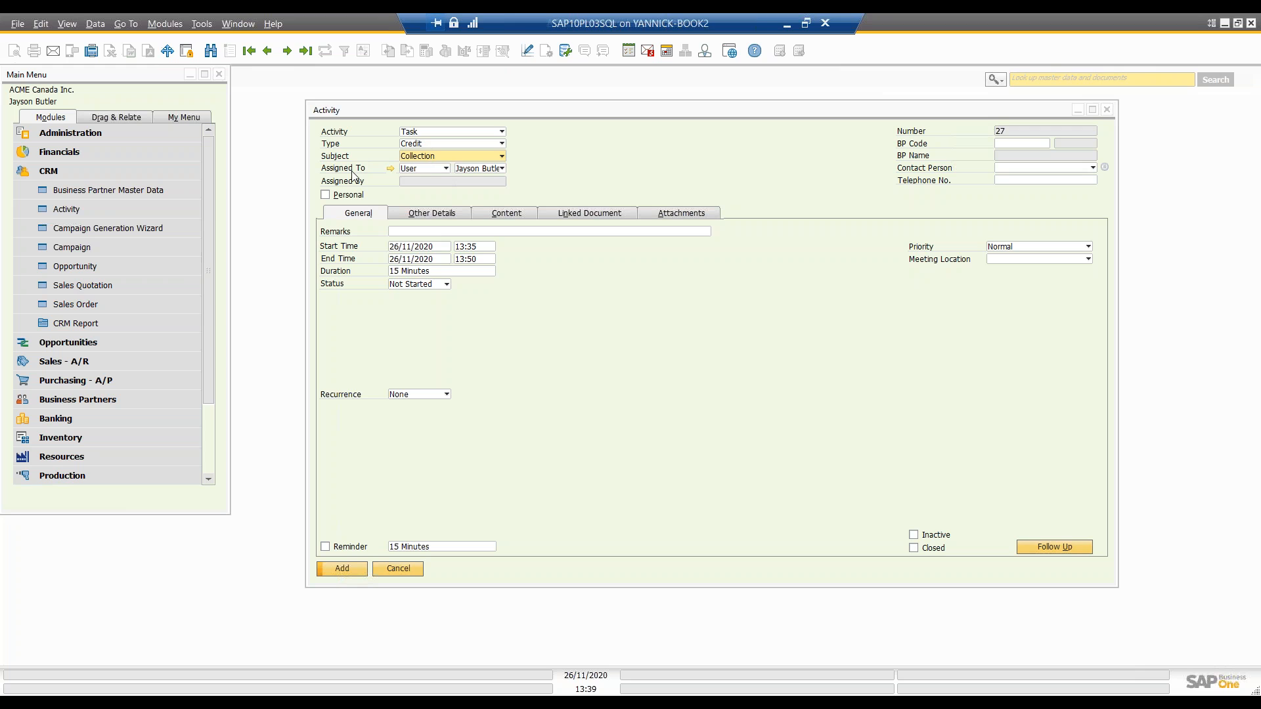
Step: Try assigning the task to an employee and to a recipient list
left_click(446, 168)
left_click(438, 194)
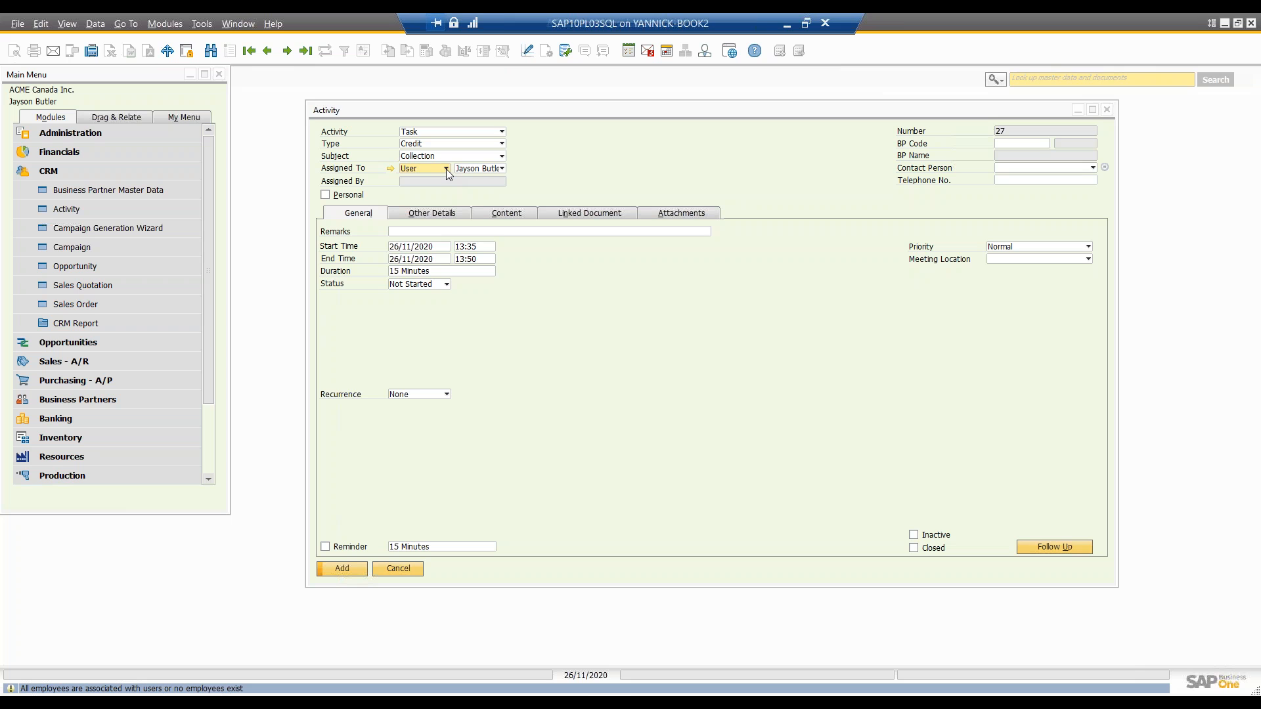
left_click(447, 170)
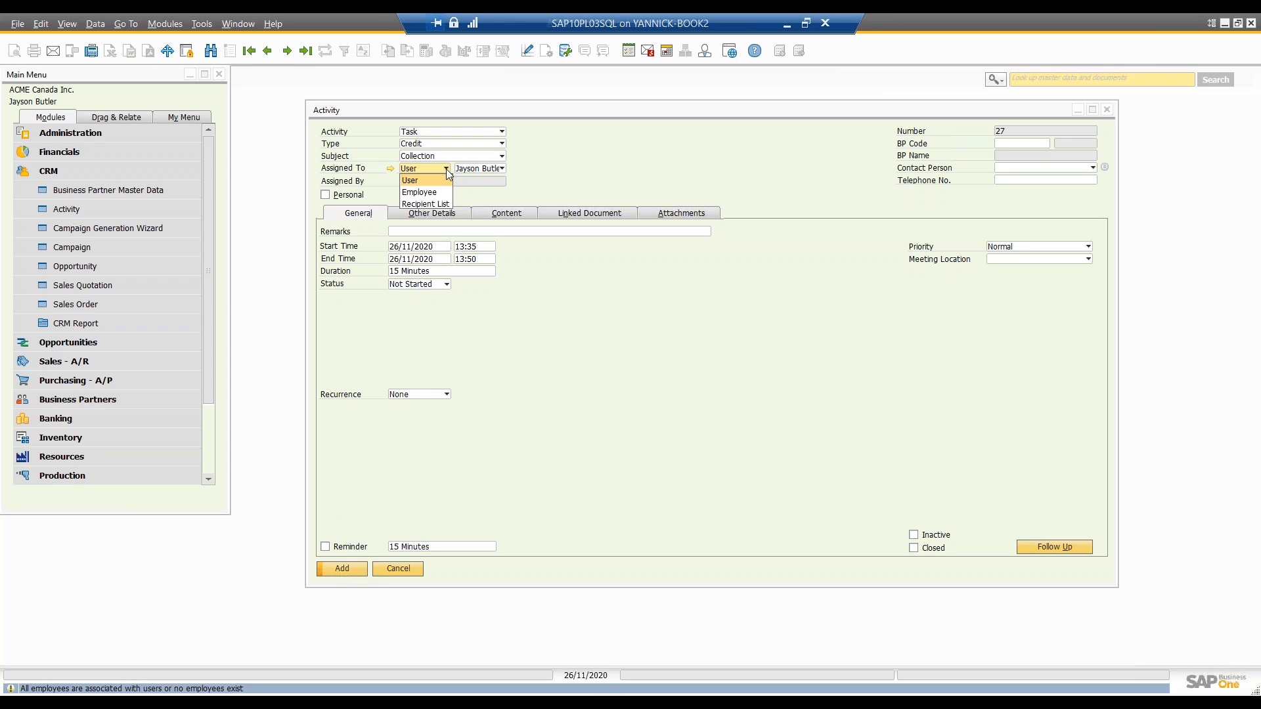
left_click(446, 204)
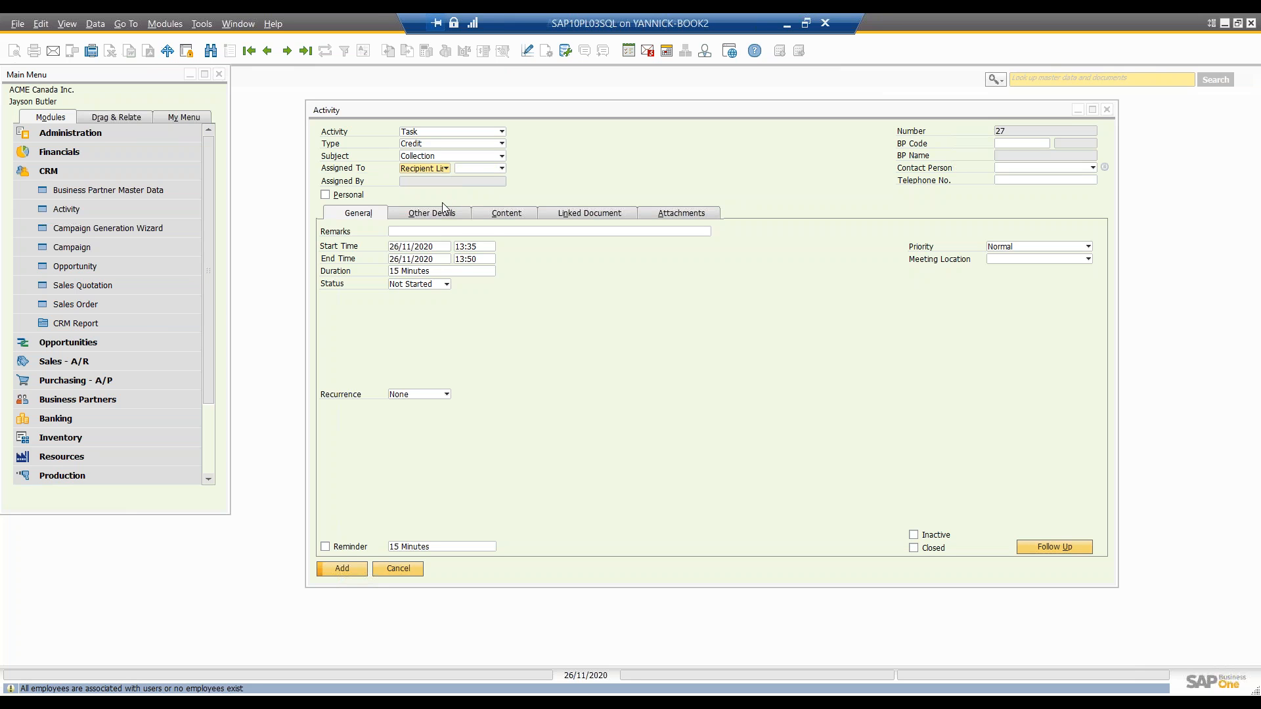
Step: Look through the users and recipient lists offered for the task's assignment, and close the recipient selection
left_click(483, 169)
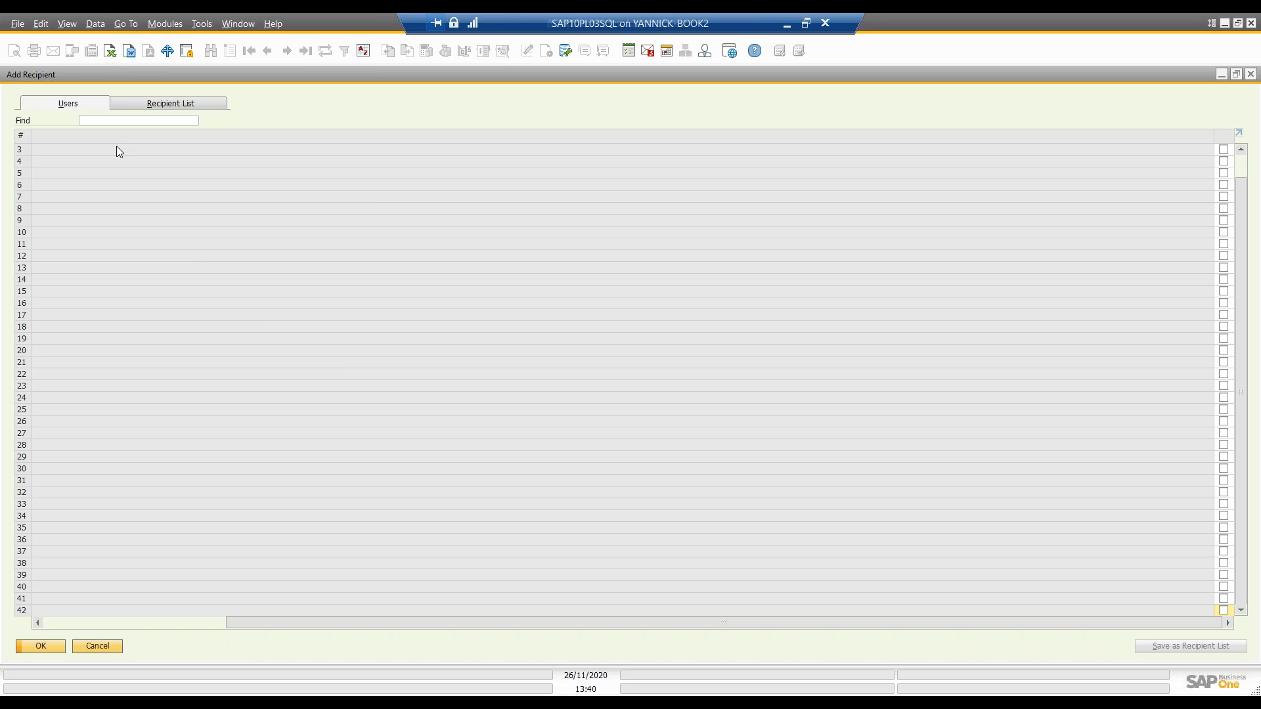
left_click(146, 104)
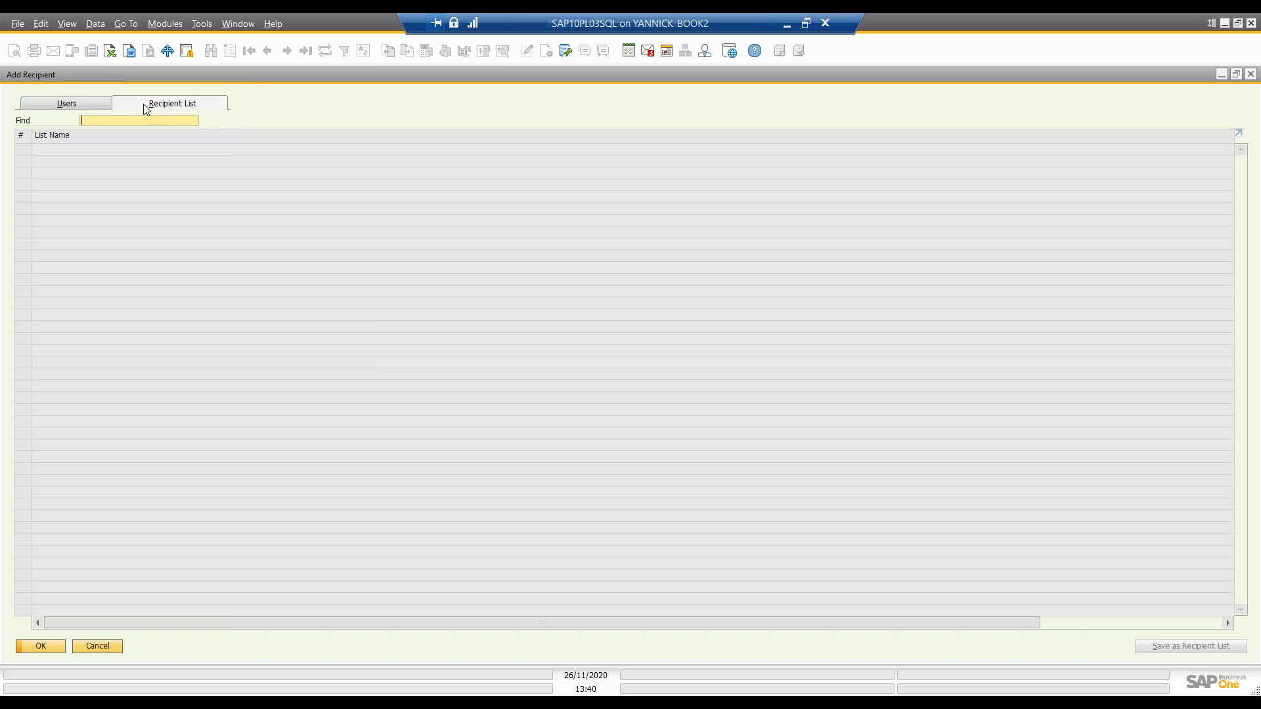
left_click(75, 103)
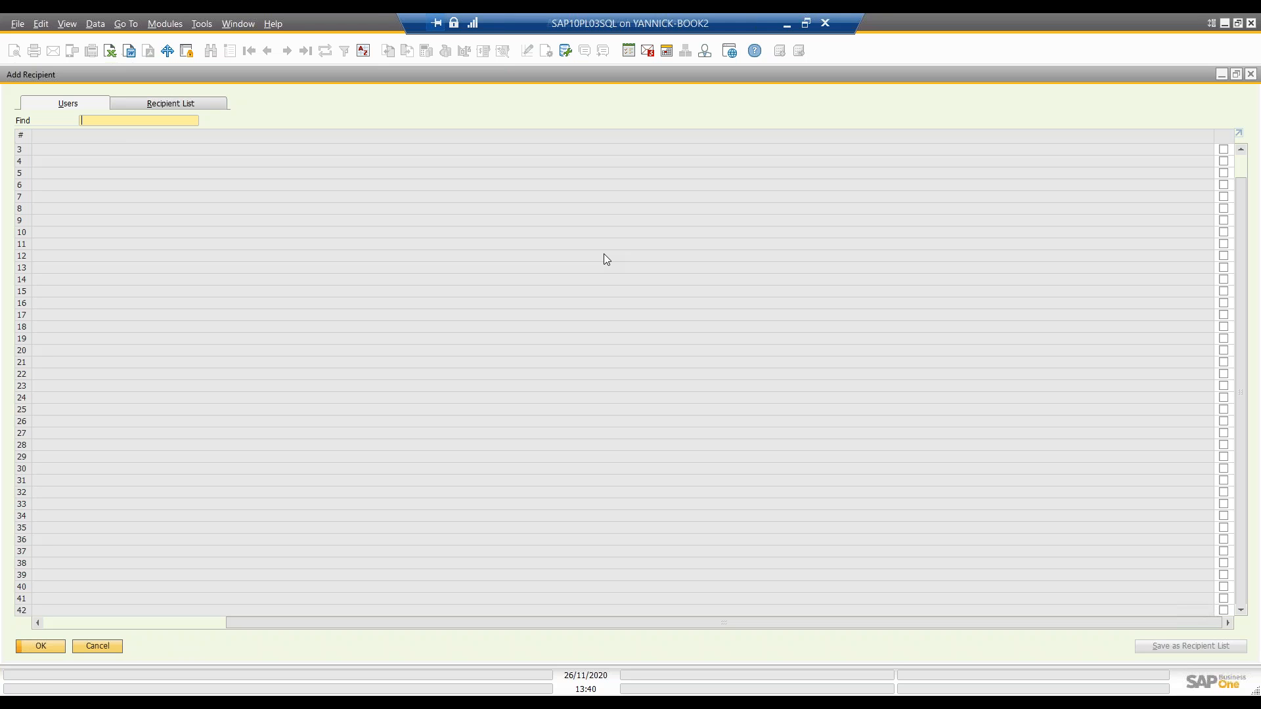
left_click(1250, 77)
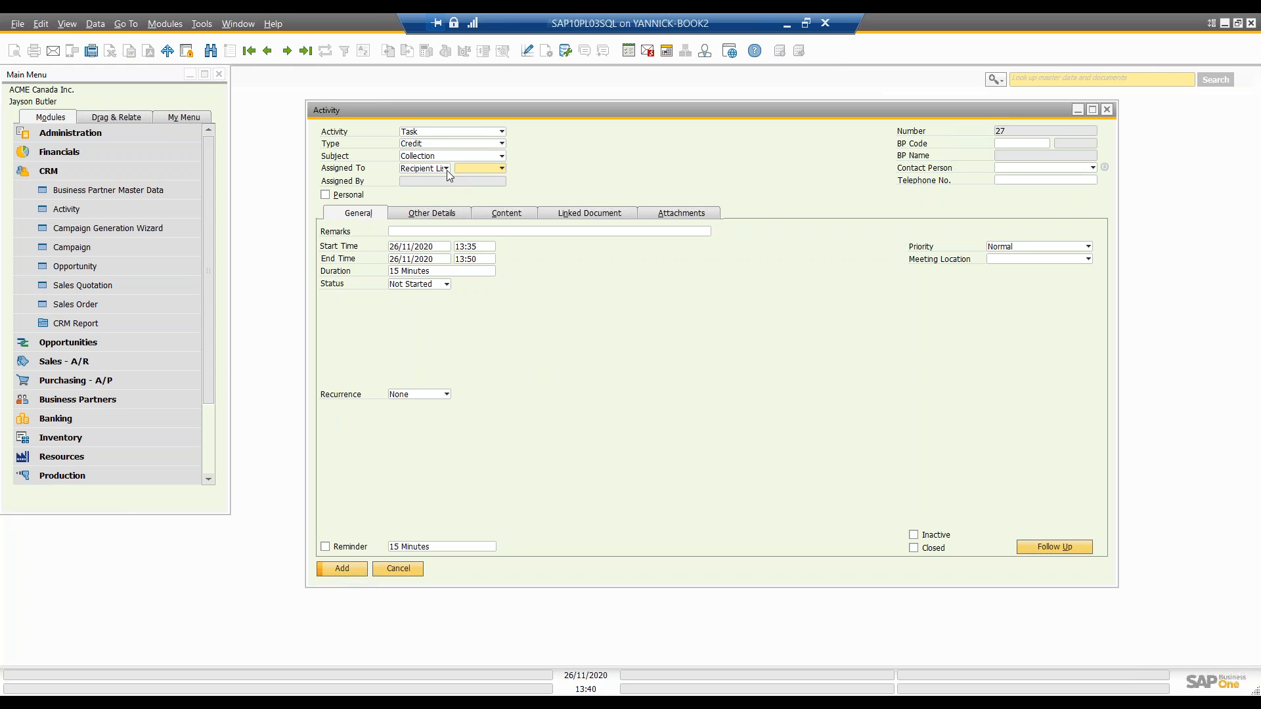
Step: Set the task's assignment back to User, choose a different user as assignee, and go to the remarks
left_click(446, 169)
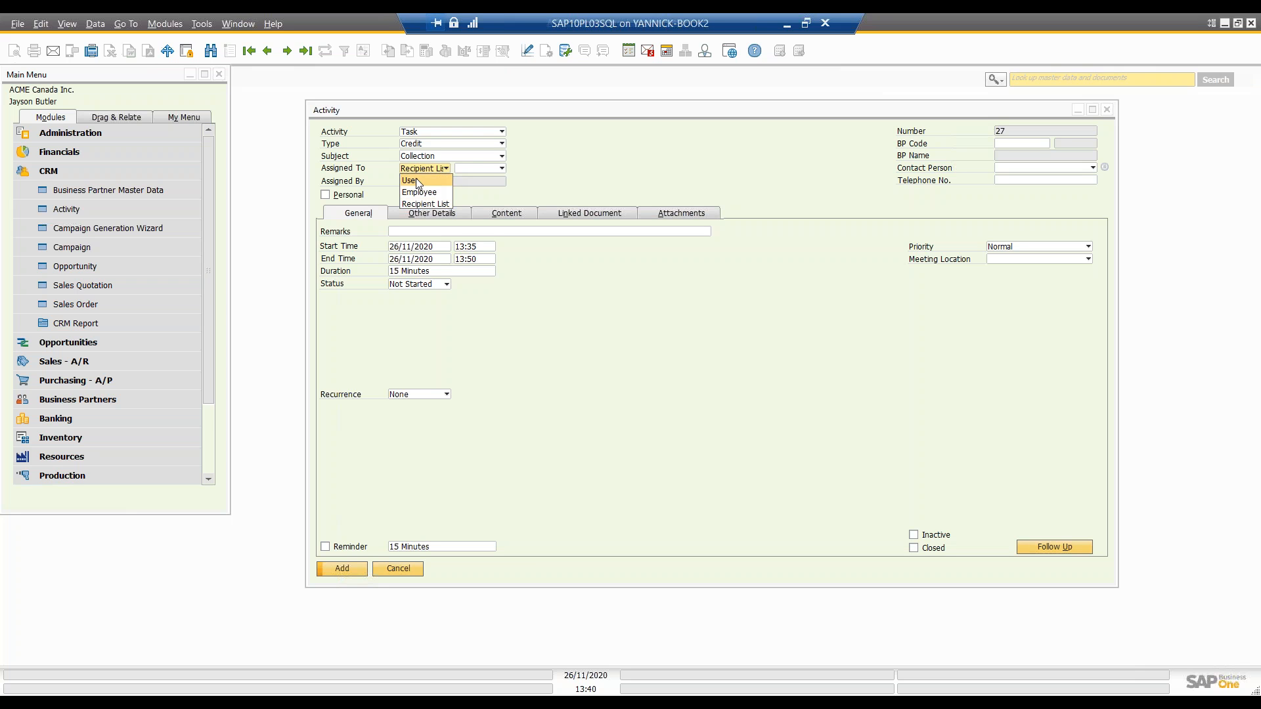
left_click(417, 181)
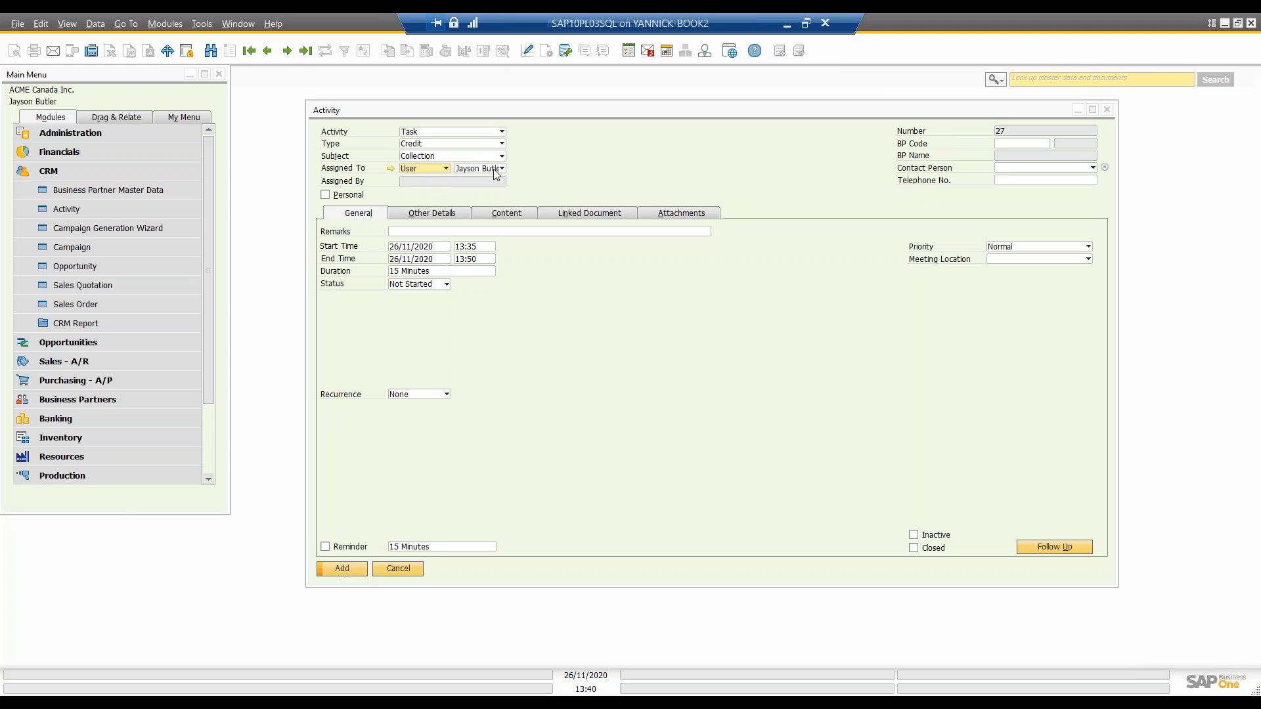
left_click(468, 170)
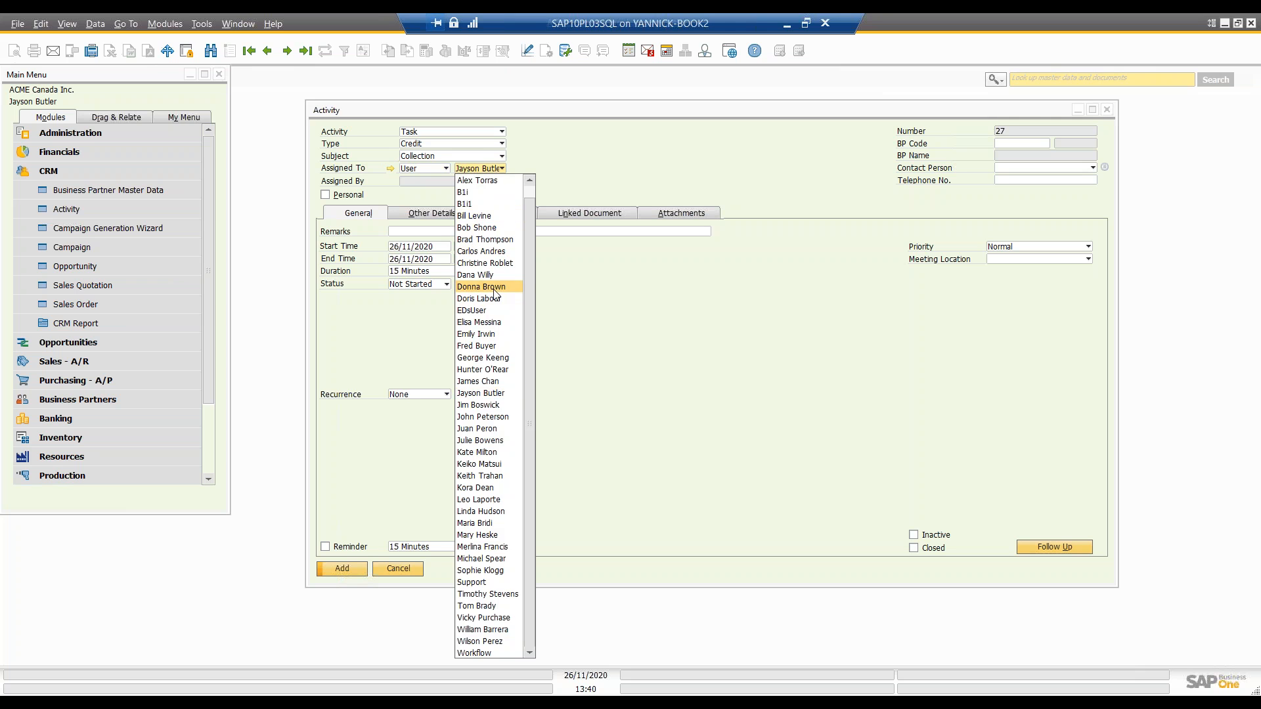
left_click(482, 288)
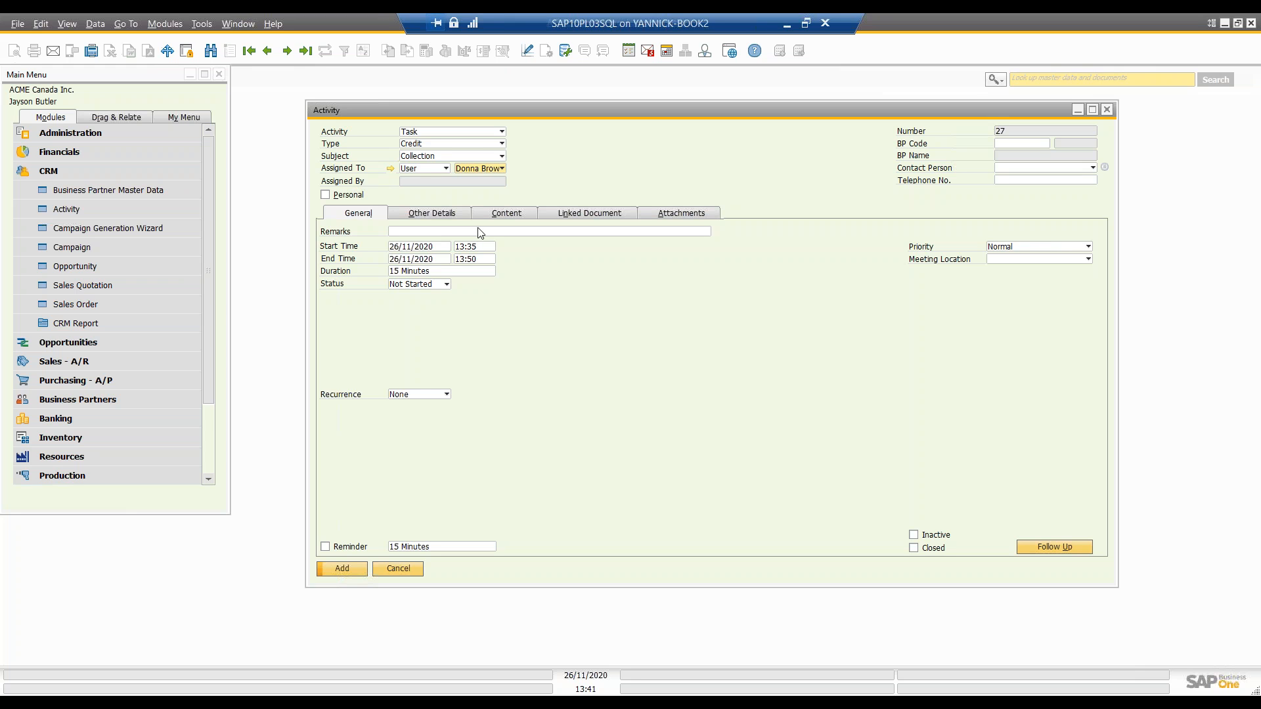
left_click(436, 232)
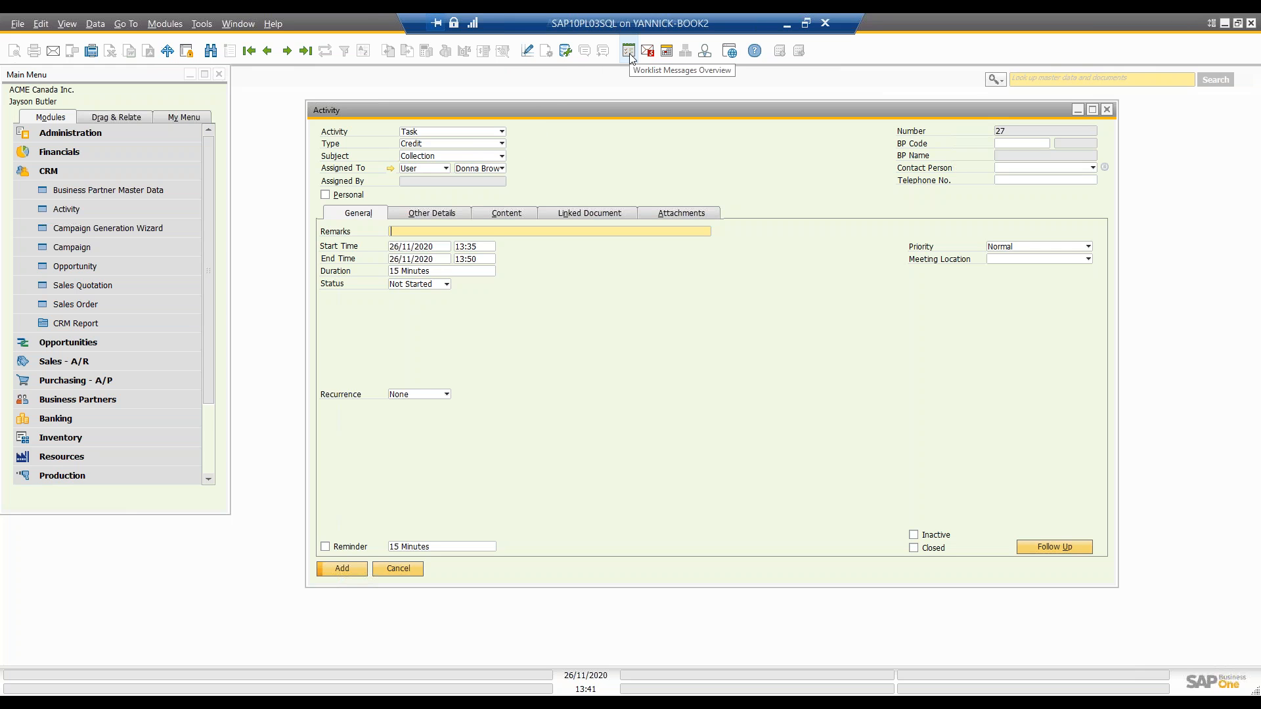
Step: Open the calendar and bring up the Maxi-Teq Credit meeting scheduled for 10:03 on Thursday 26 November
left_click(665, 58)
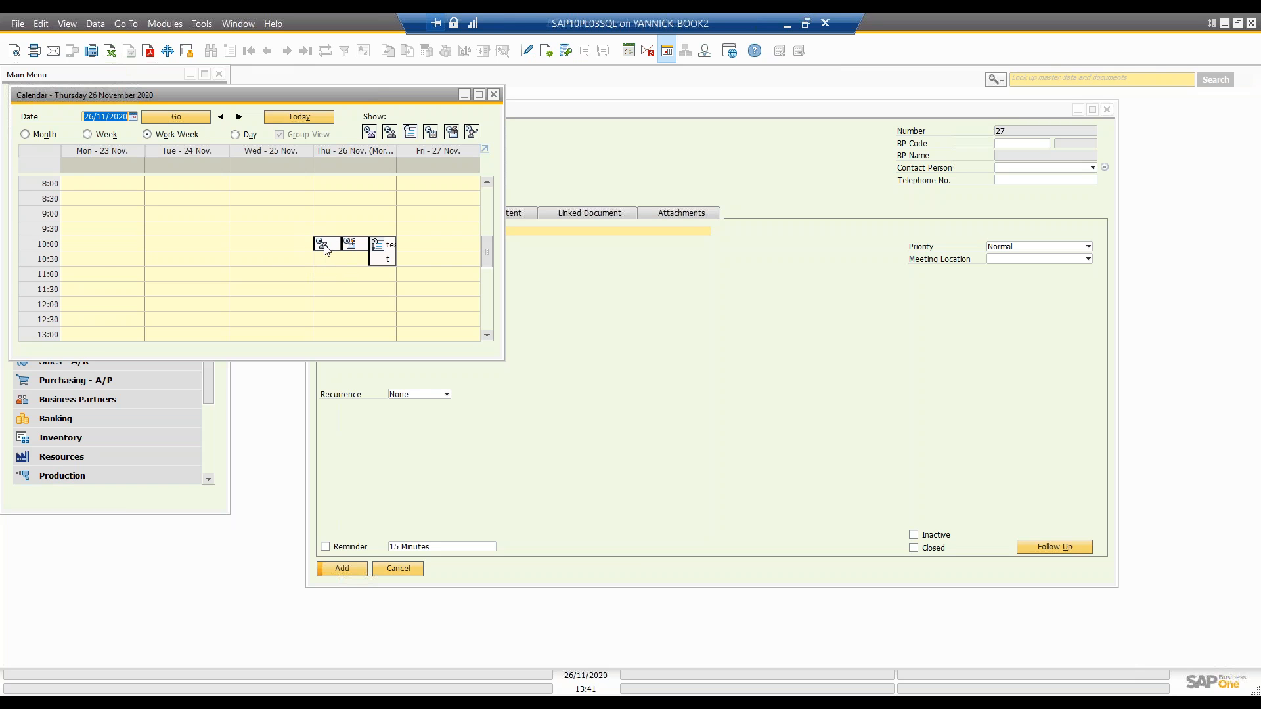
mouse_move(325, 248)
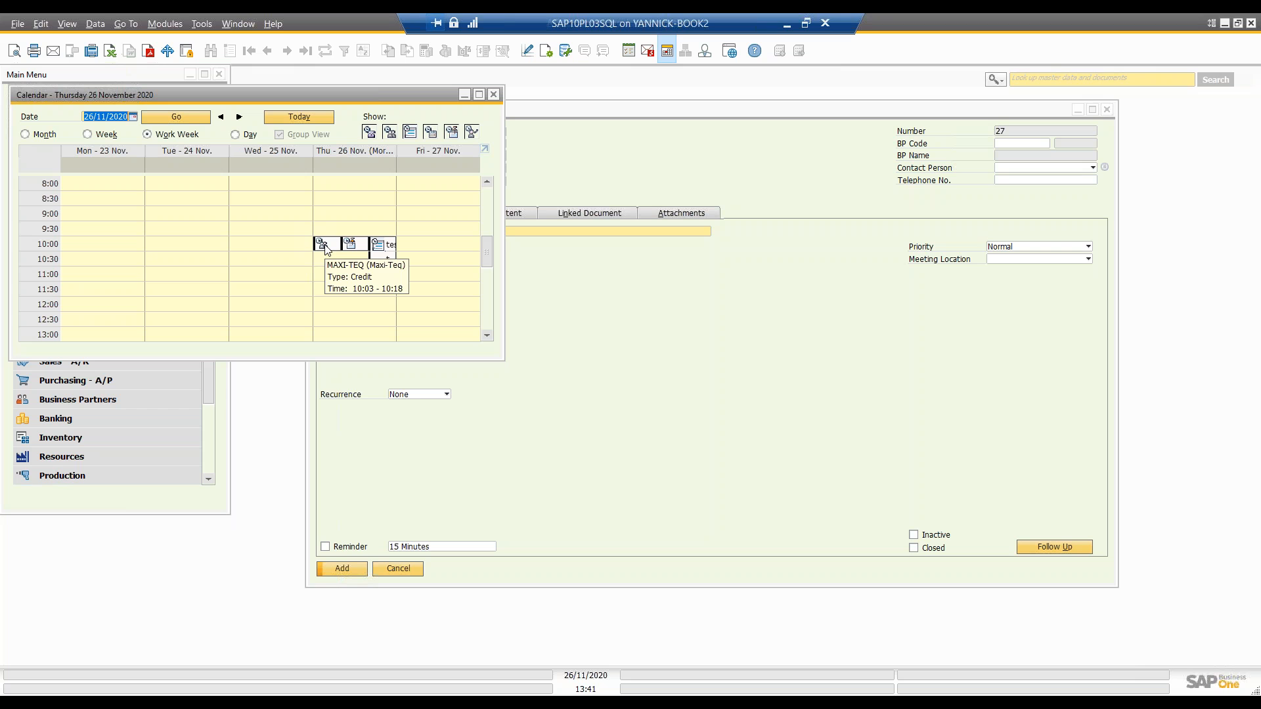
double_click(325, 248)
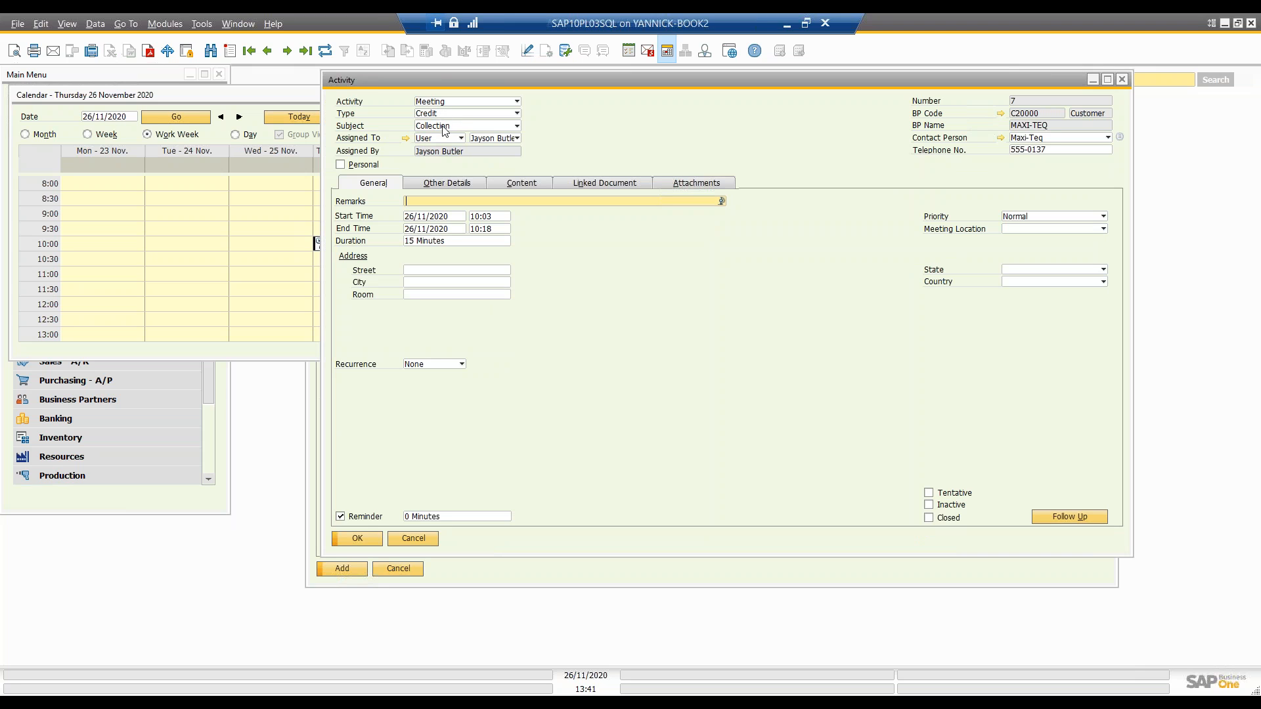
left_click(273, 247)
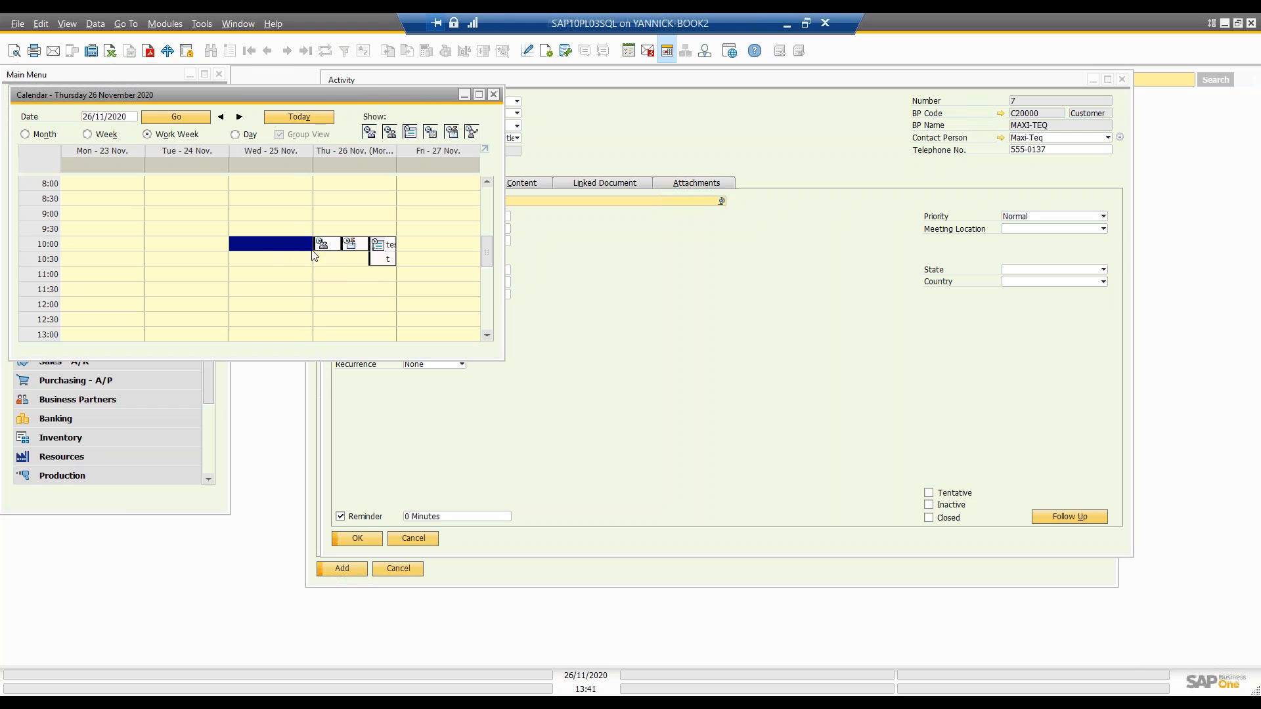
mouse_move(322, 251)
left_click(557, 136)
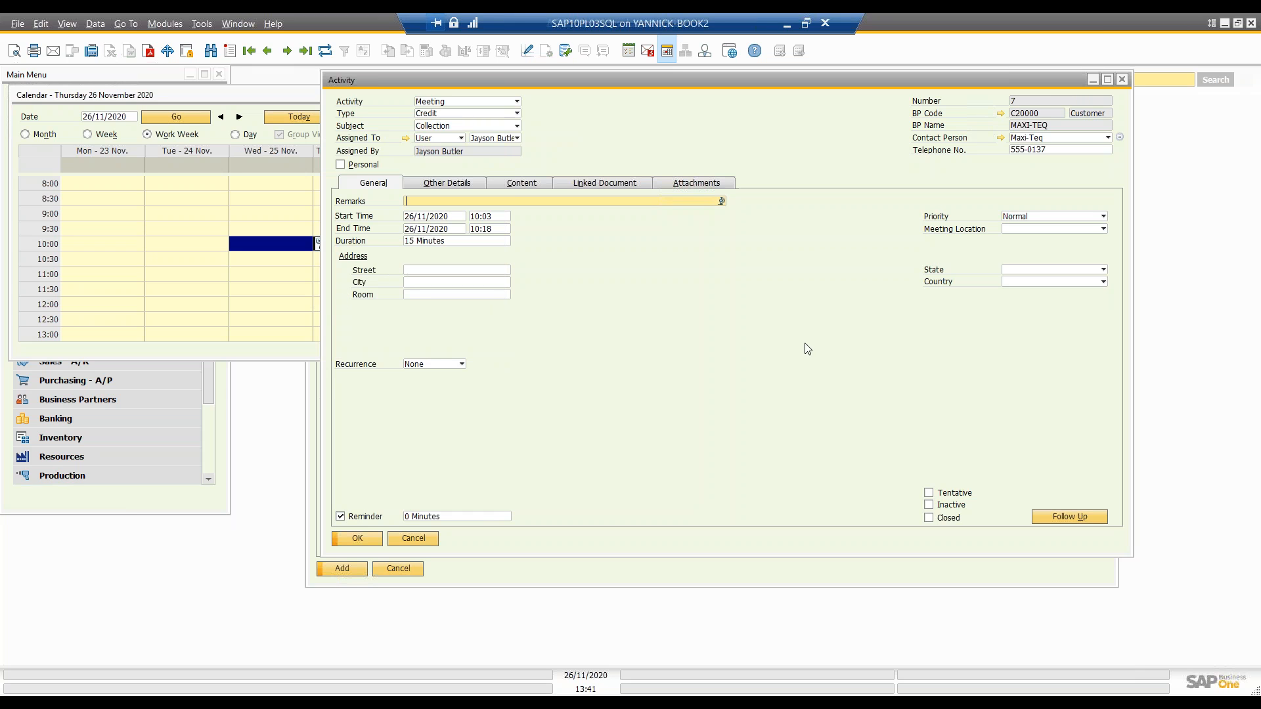
Step: Review the meeting's recurrence options, leaving it at None, and set its reminder to 7 Days
left_click(430, 366)
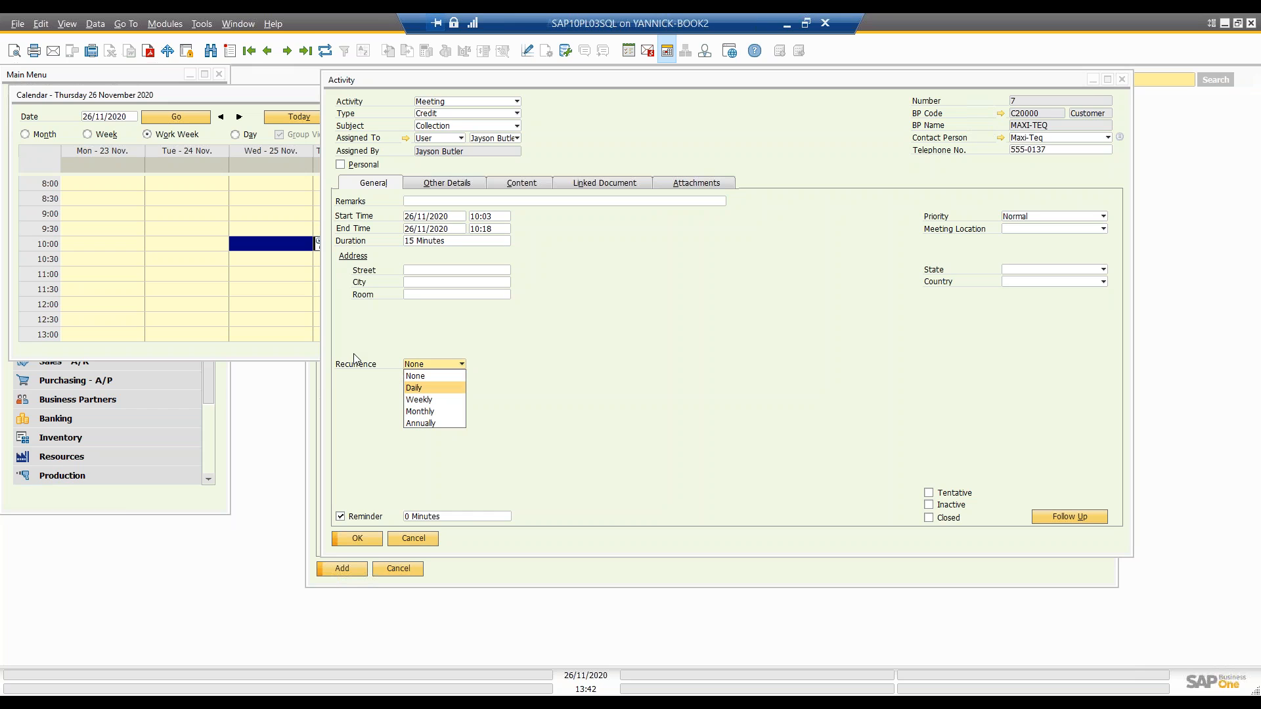
left_click(366, 500)
left_click(449, 518)
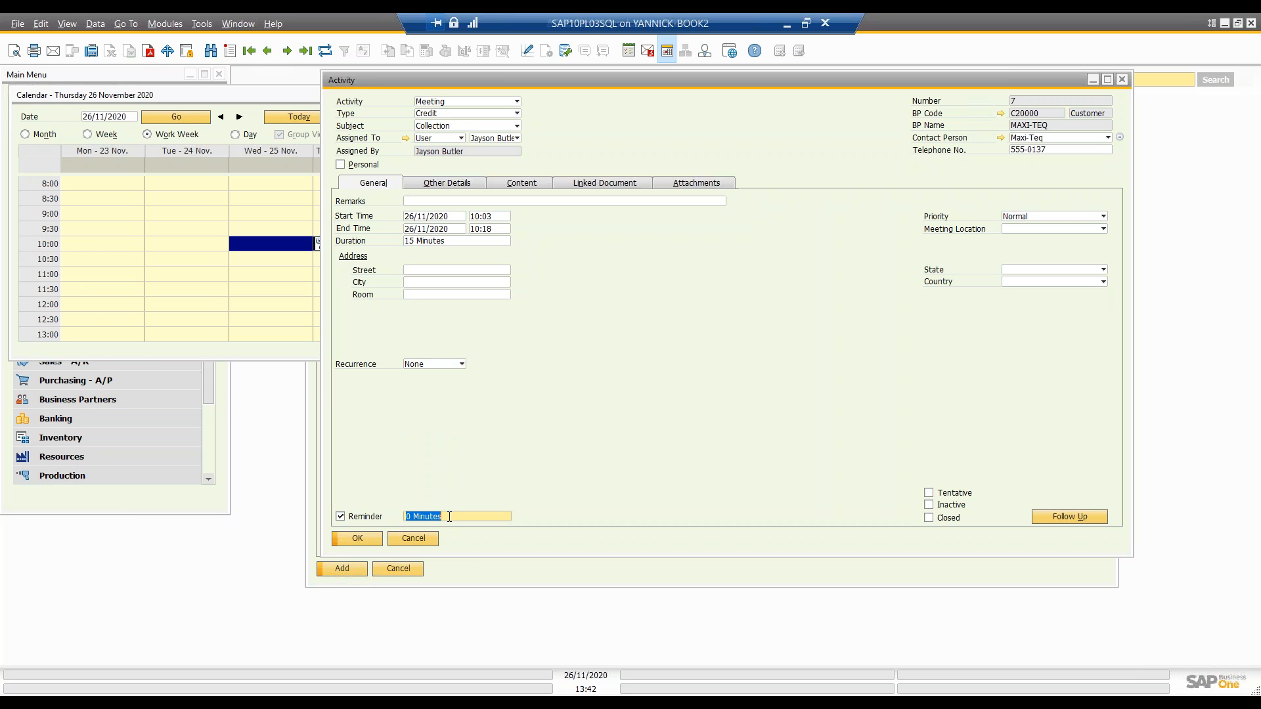
type("7 Days")
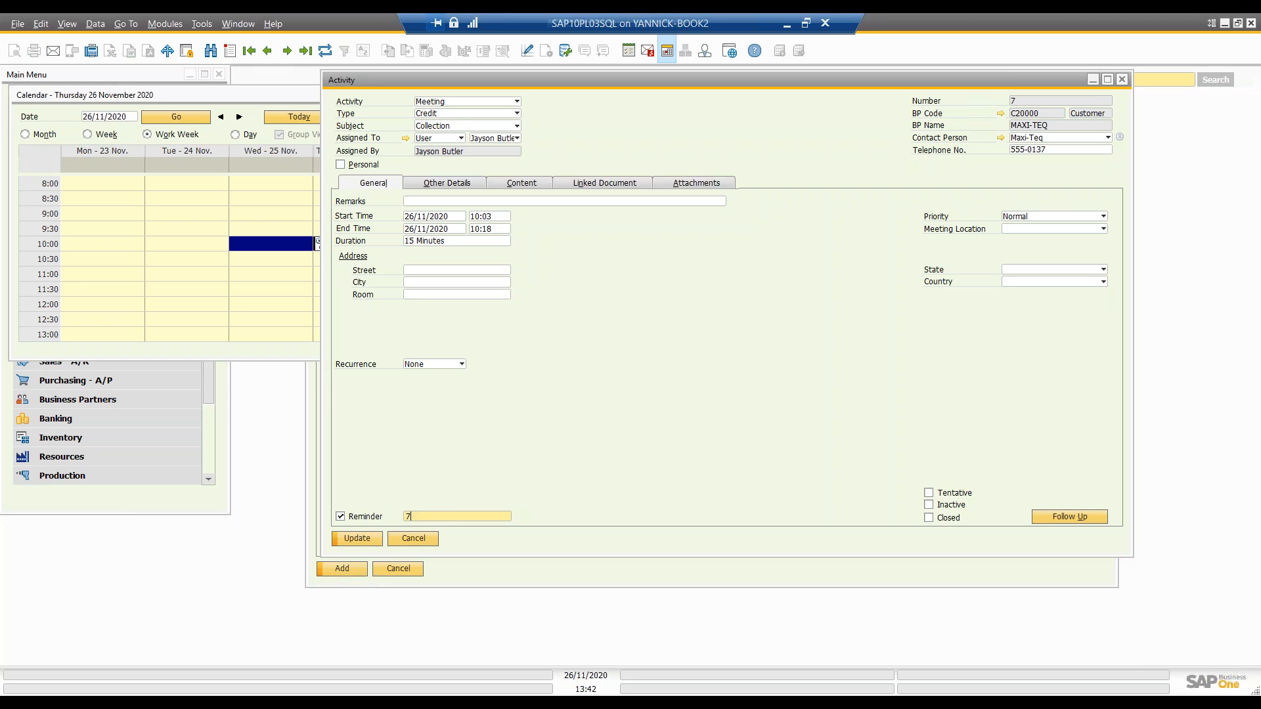
key("Tab")
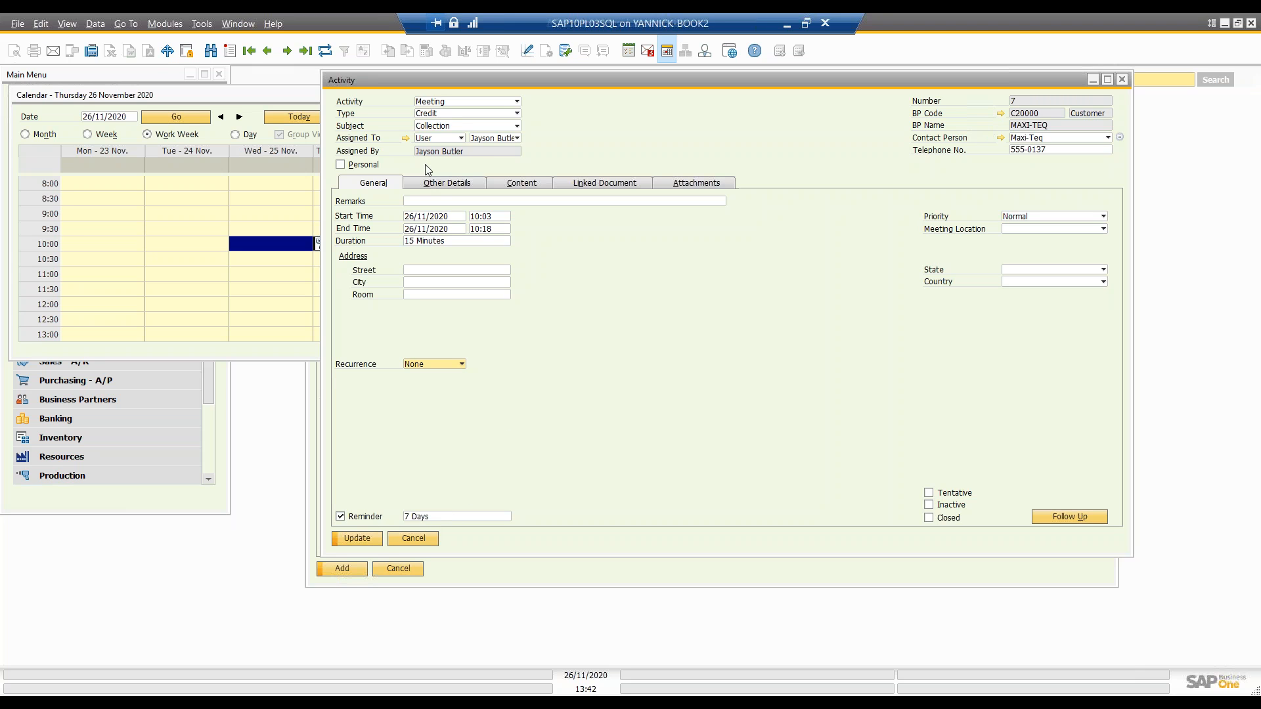
Step: Compare the Phone Call and Note fields on the Maxi-Teq activity, leave it as Phone Call, and review its meeting location choices
left_click(467, 100)
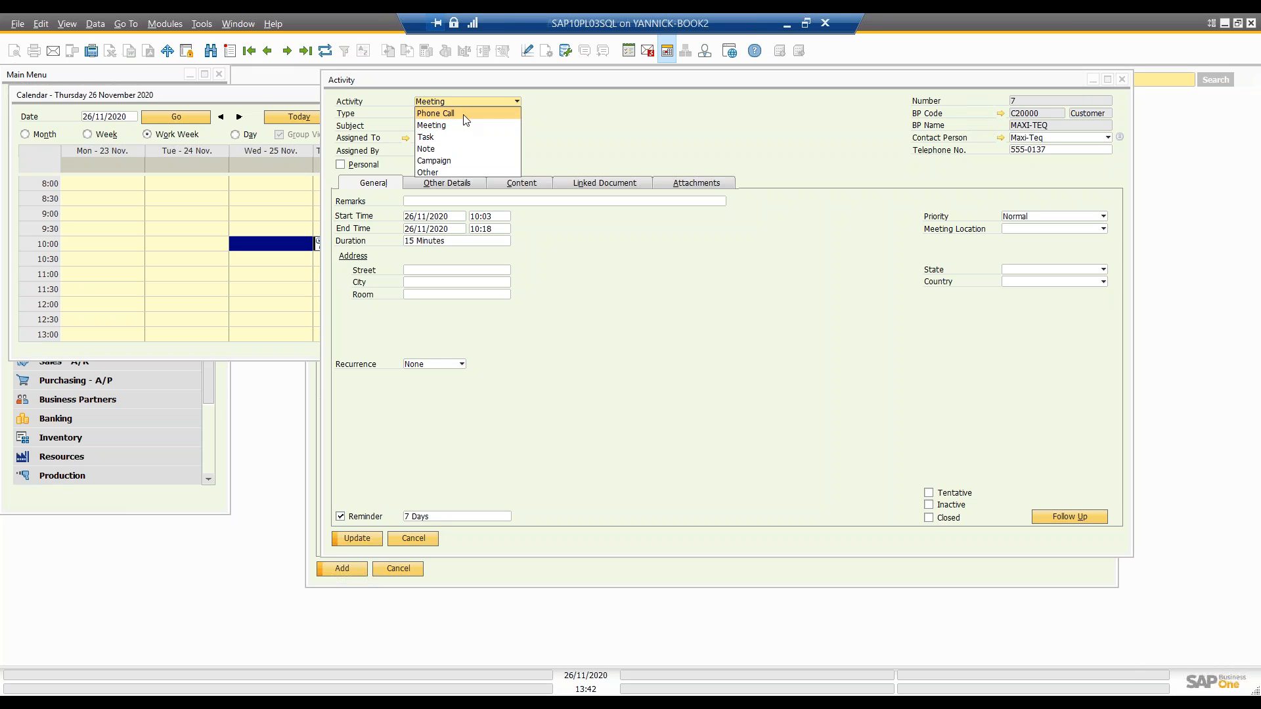
left_click(467, 110)
left_click(470, 102)
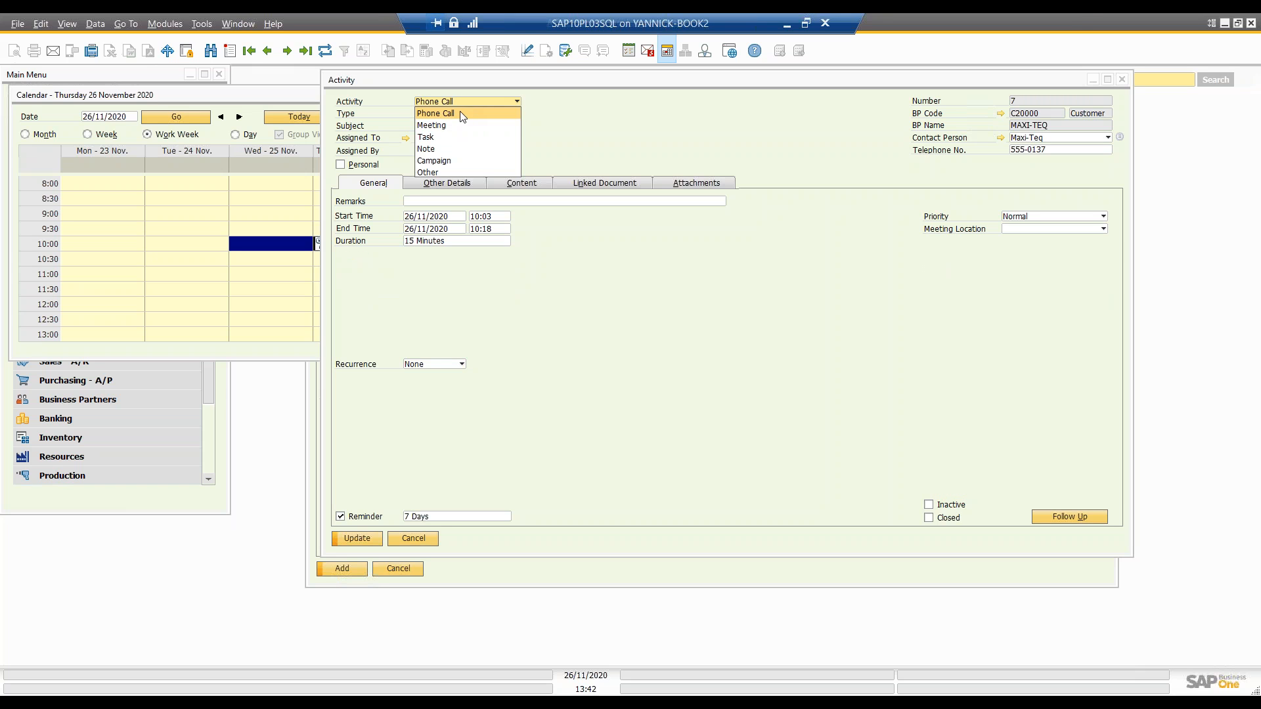
left_click(453, 148)
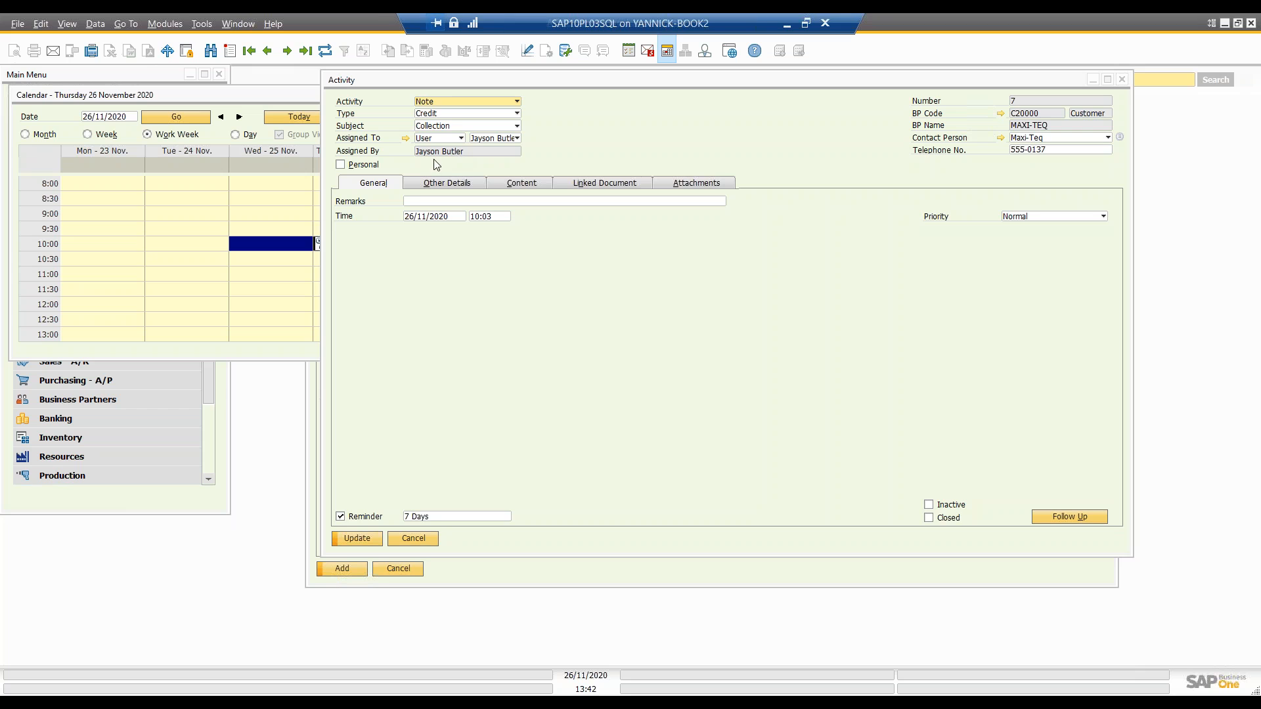
left_click(445, 103)
left_click(451, 114)
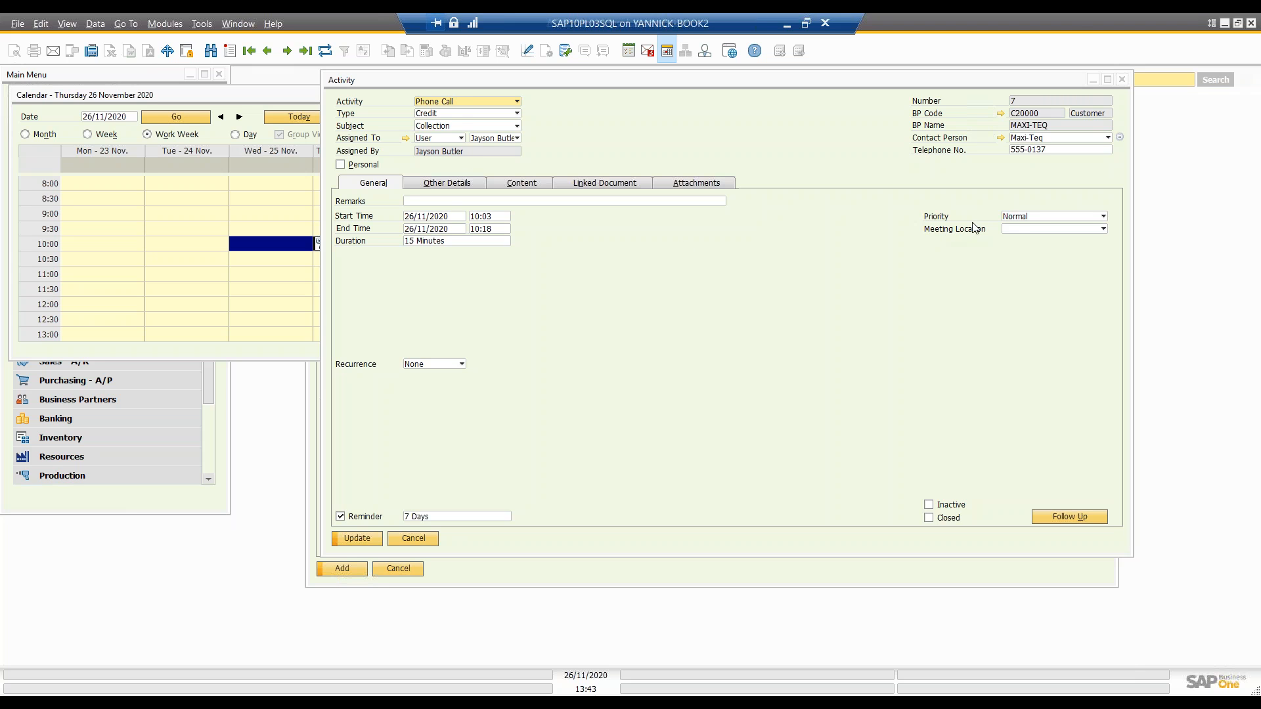
left_click(1007, 228)
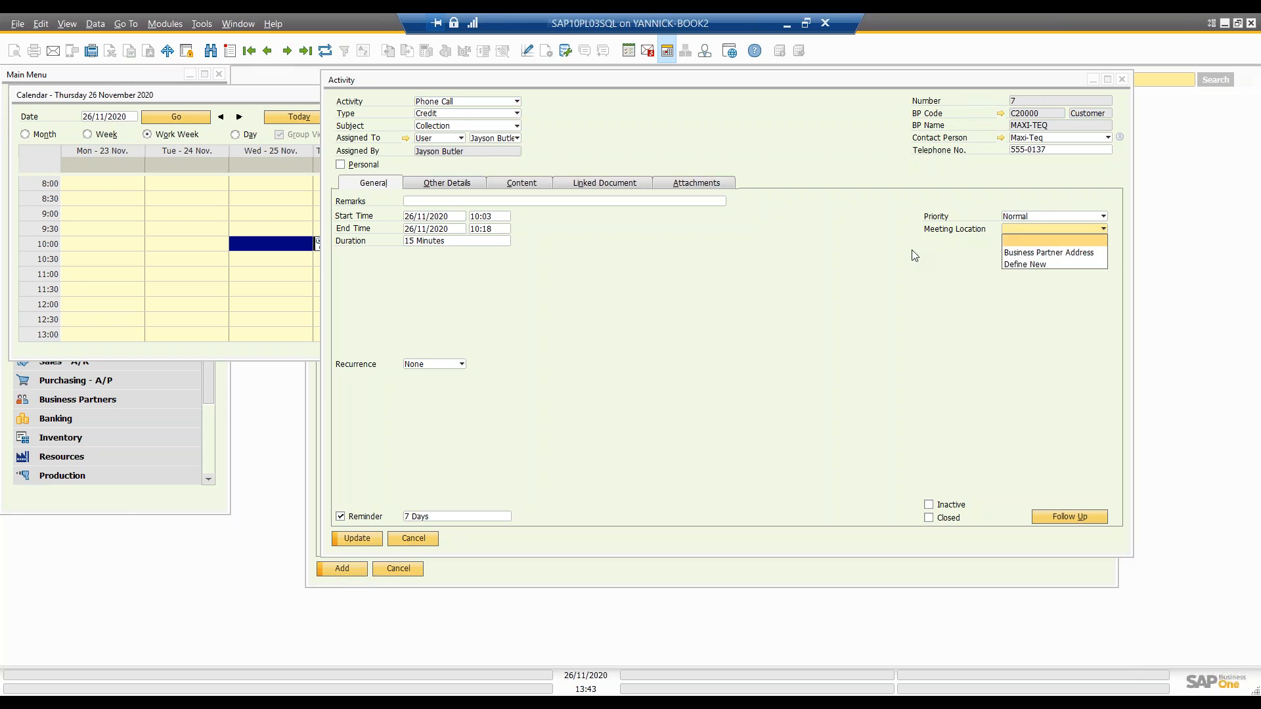
left_click(810, 272)
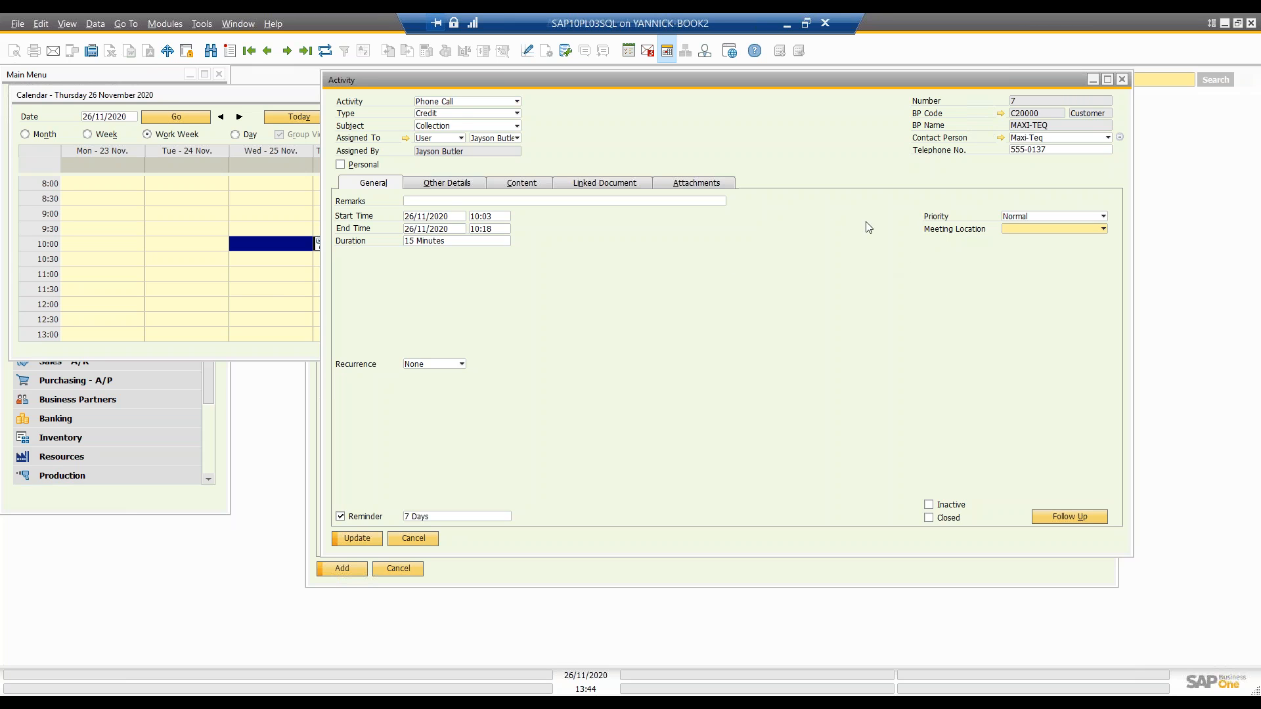
Step: Review the meeting location choices and choose a different contact person for the Maxi-Teq phone call activity
left_click(1013, 228)
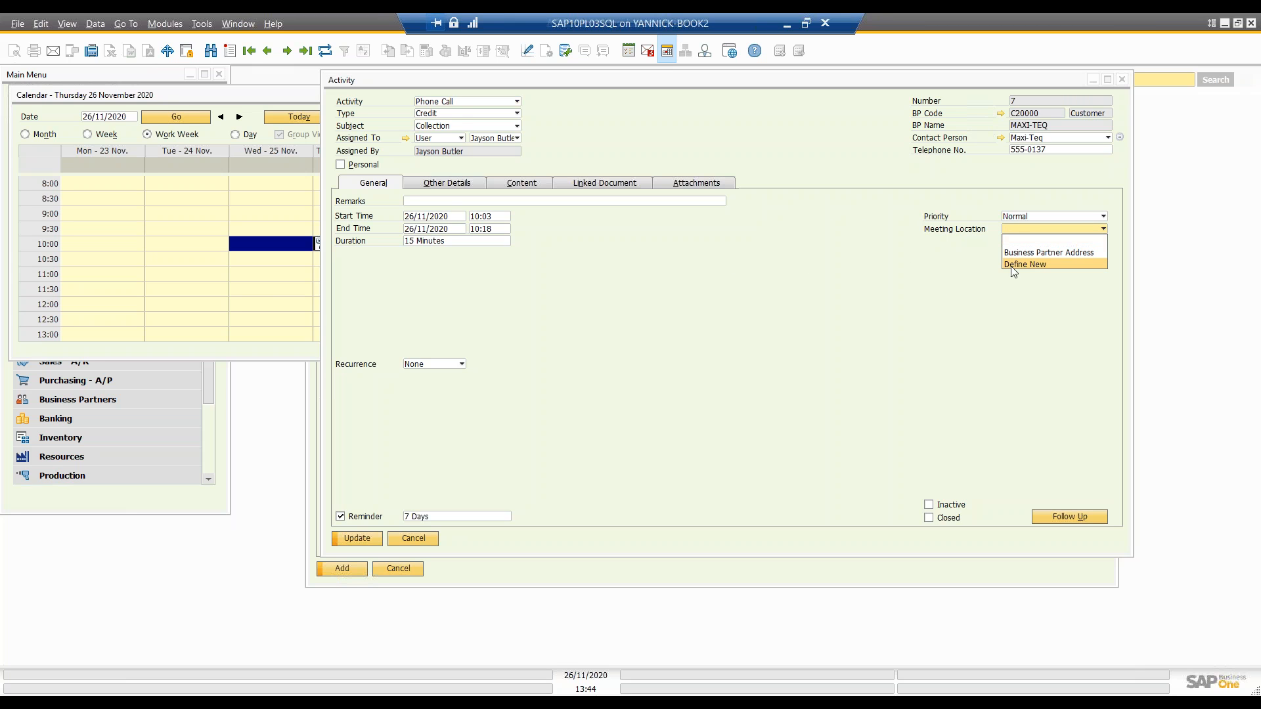
left_click(920, 260)
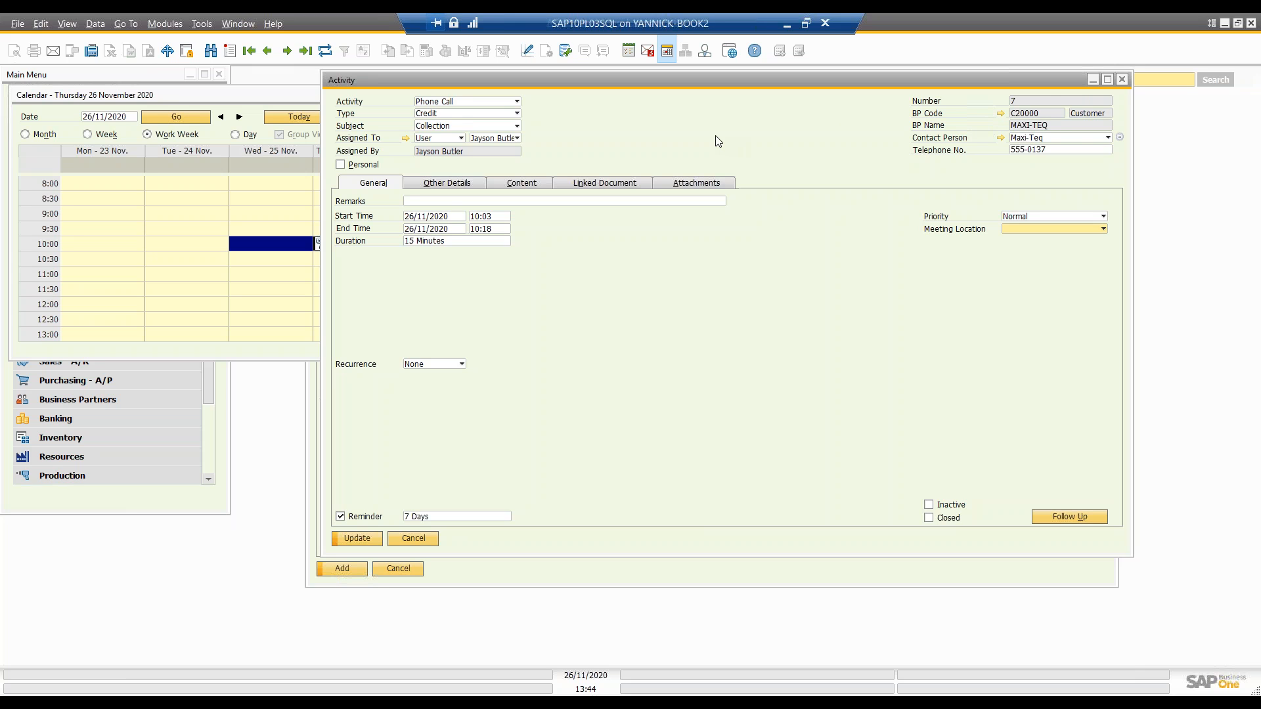
left_click(1098, 139)
left_click(1081, 149)
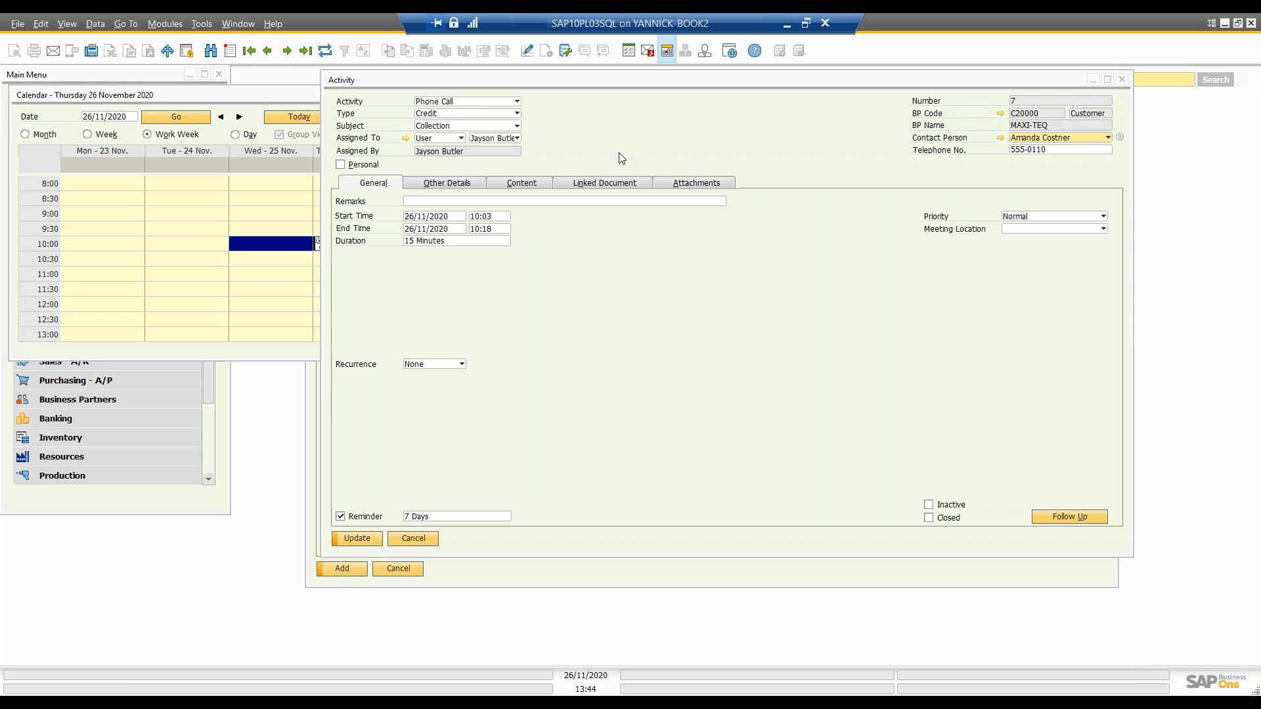
Step: Examine the list of resources and the activity type choices in the activity's other details, without selecting any
left_click(444, 186)
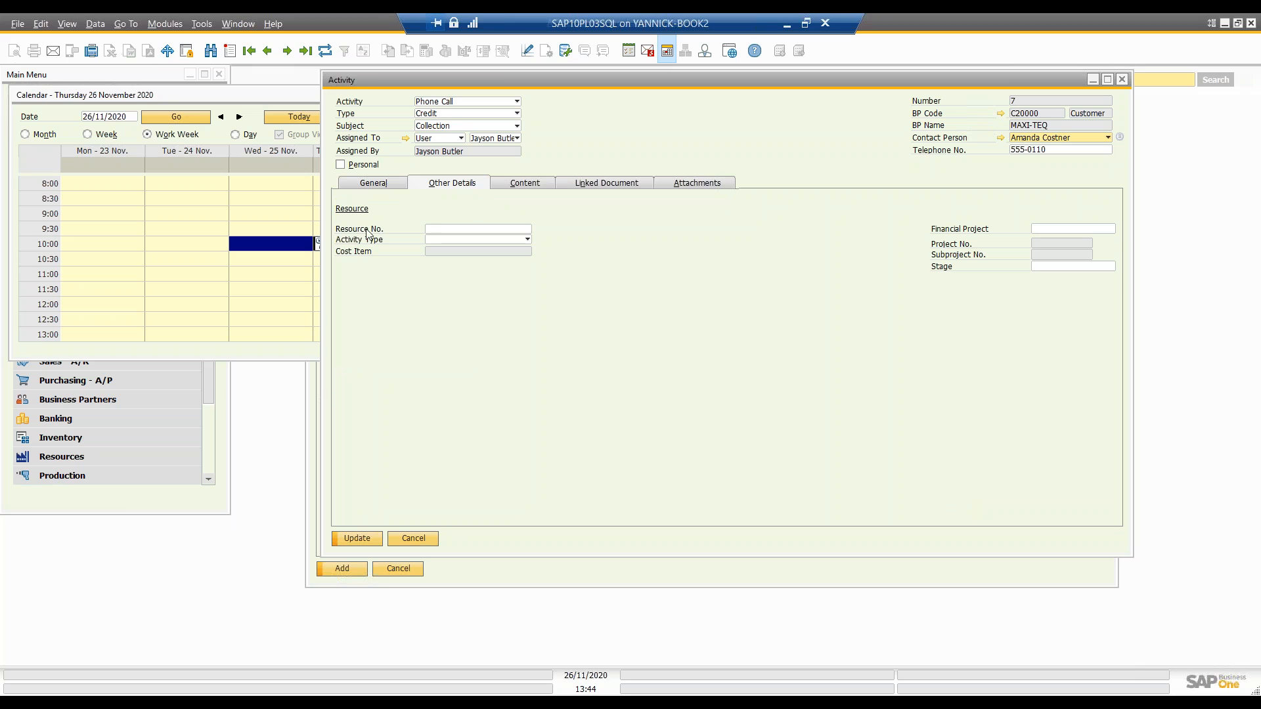
left_click(437, 229)
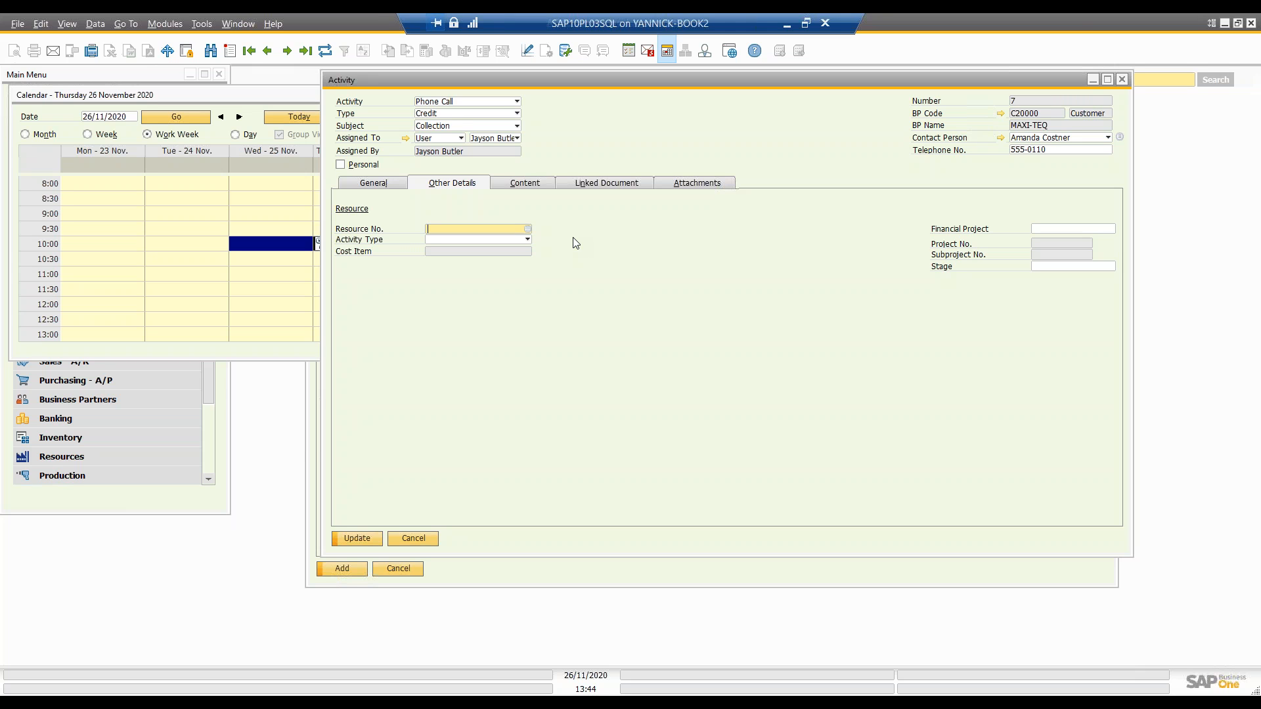
left_click(528, 228)
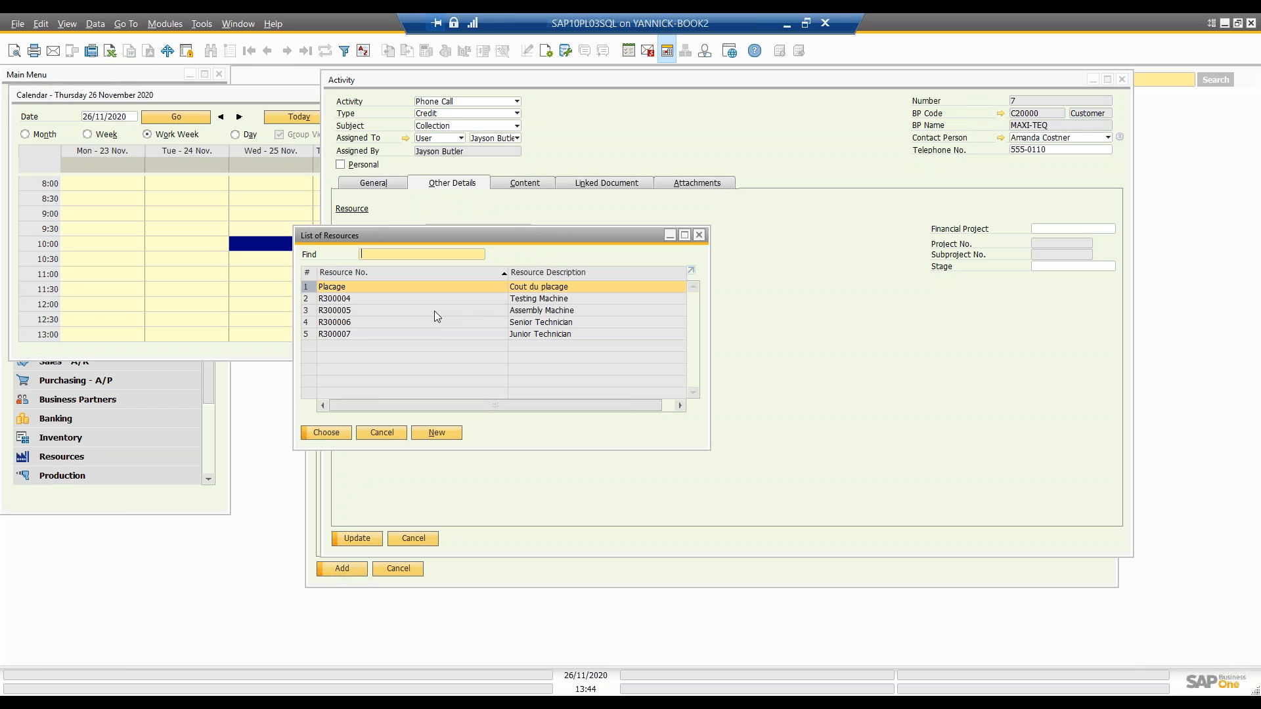
left_click(700, 235)
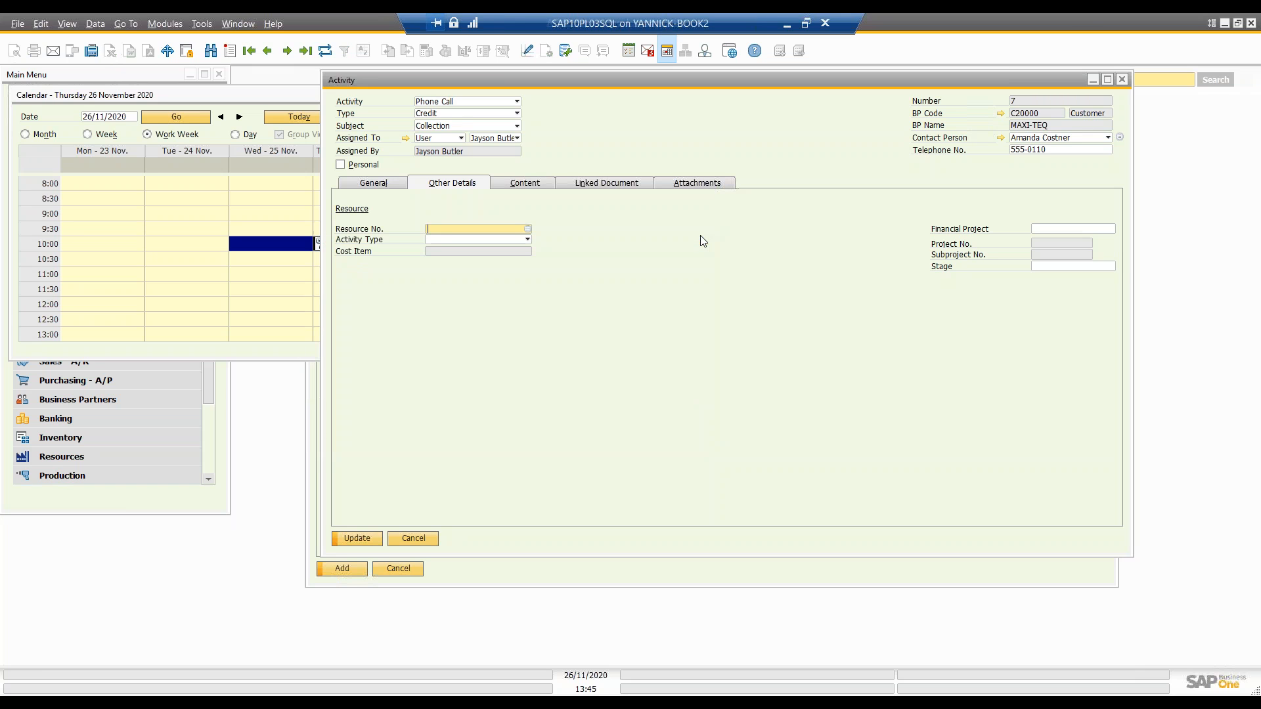
left_click(525, 226)
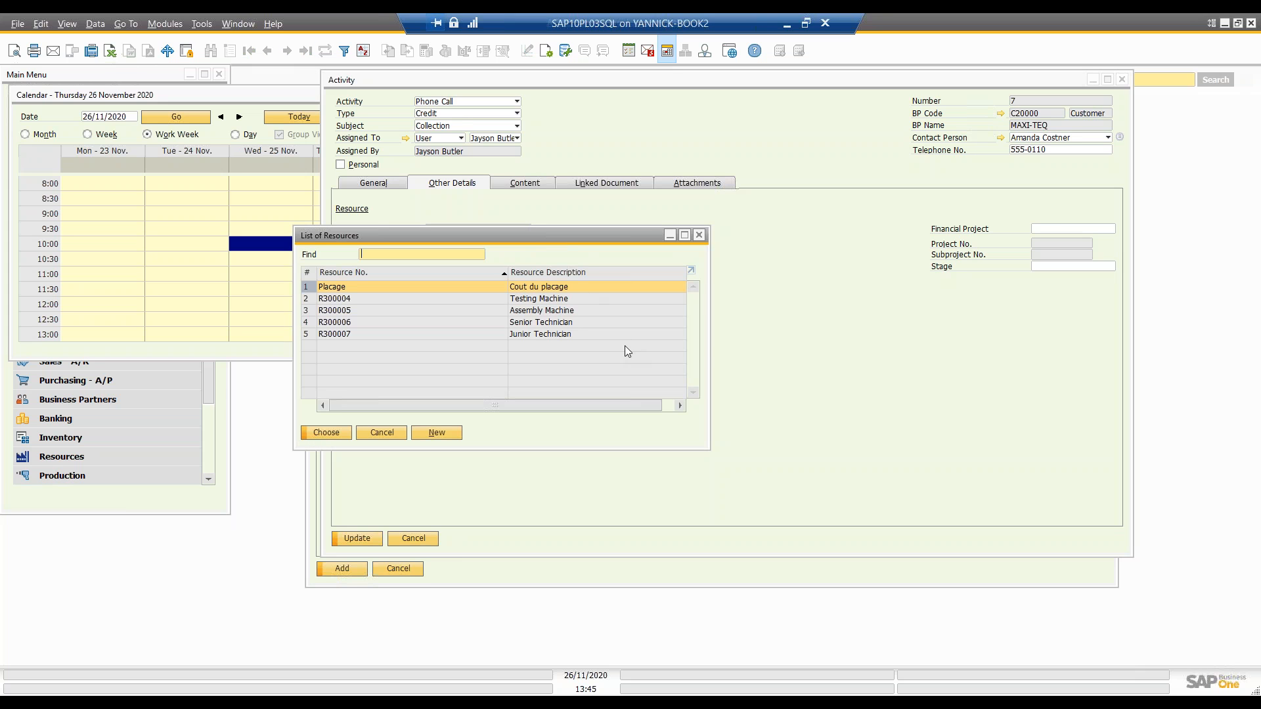
left_click(700, 235)
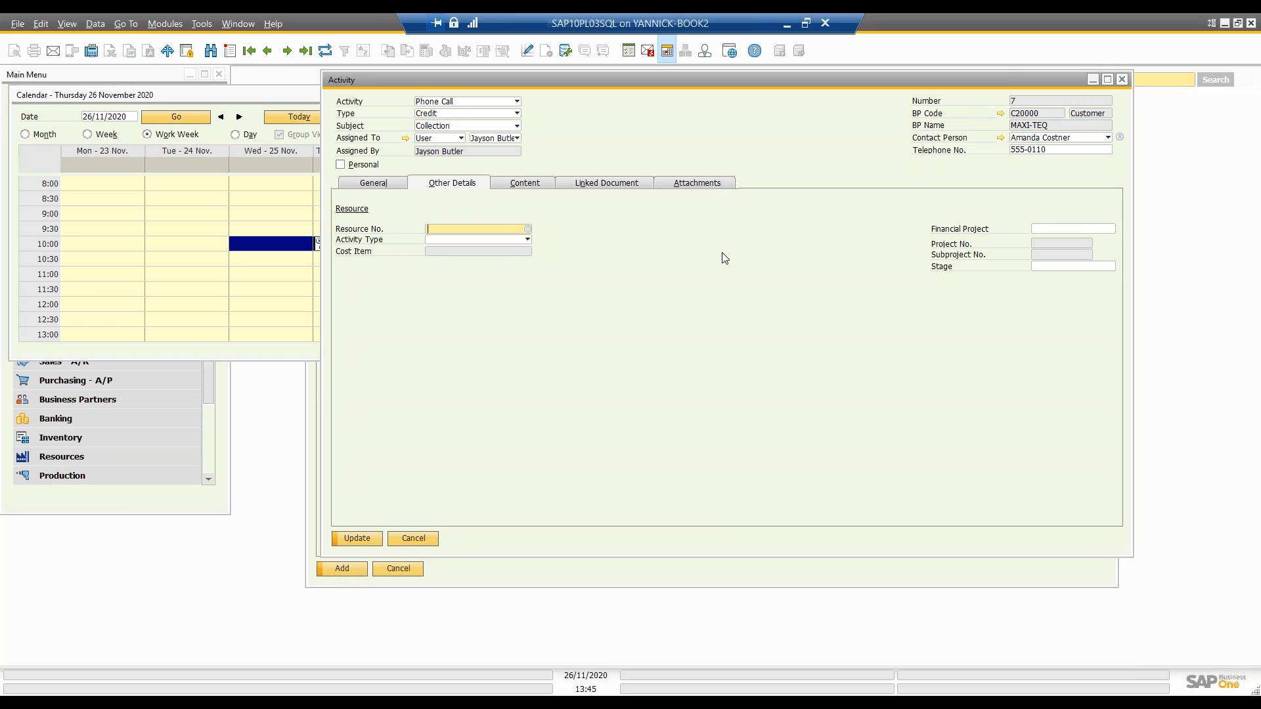
left_click(492, 240)
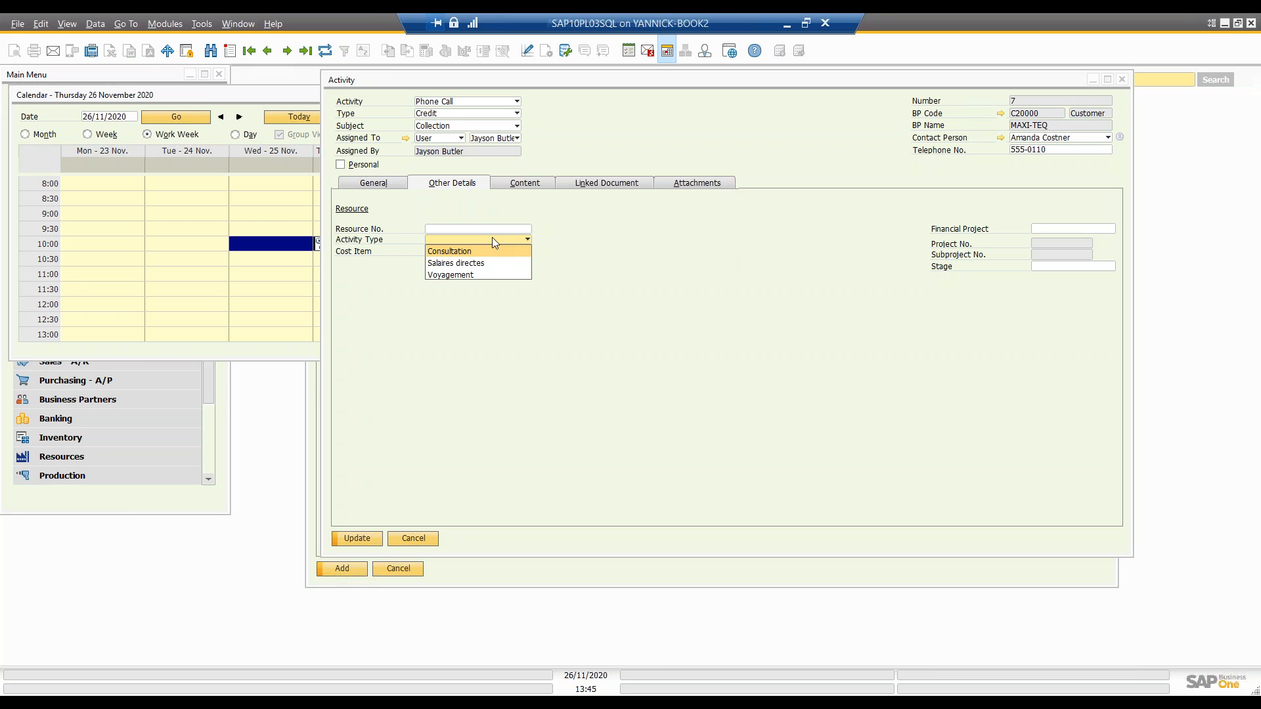
left_click(593, 240)
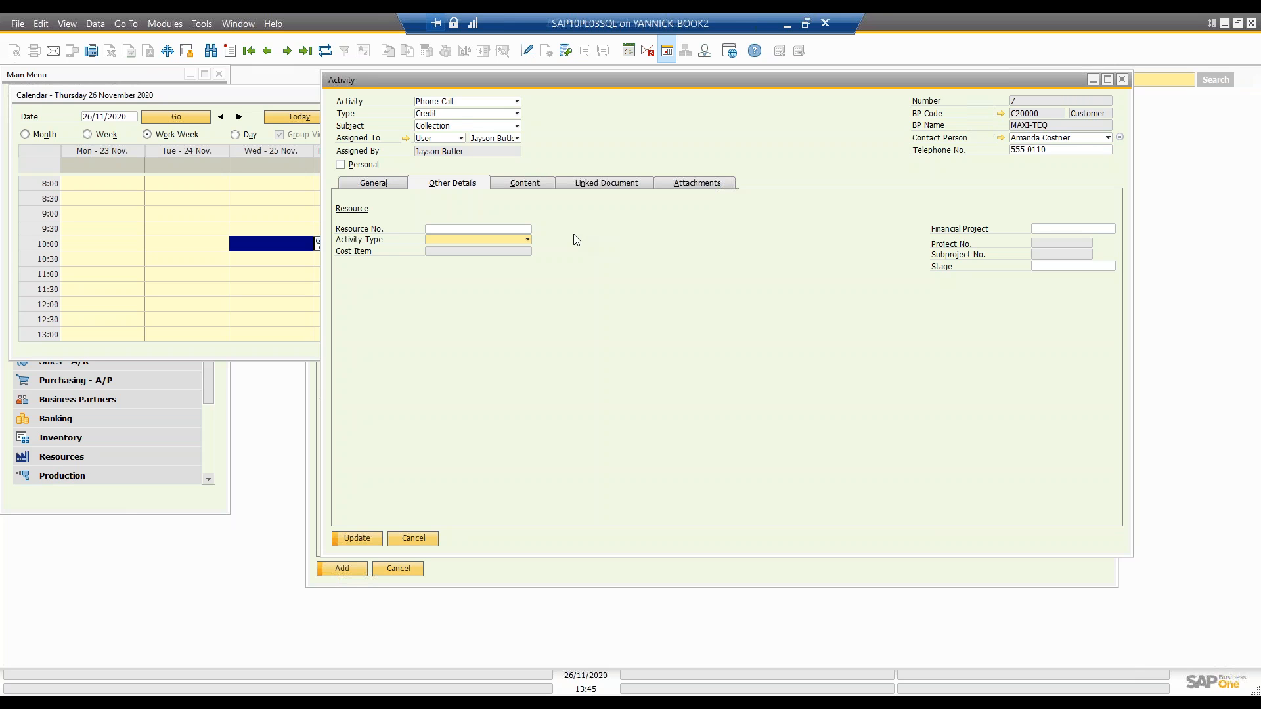
Step: Return to the general details and read the Activities Scheduled for Today message of 28/10/2020 in the Messages/Alerts Overview
left_click(396, 188)
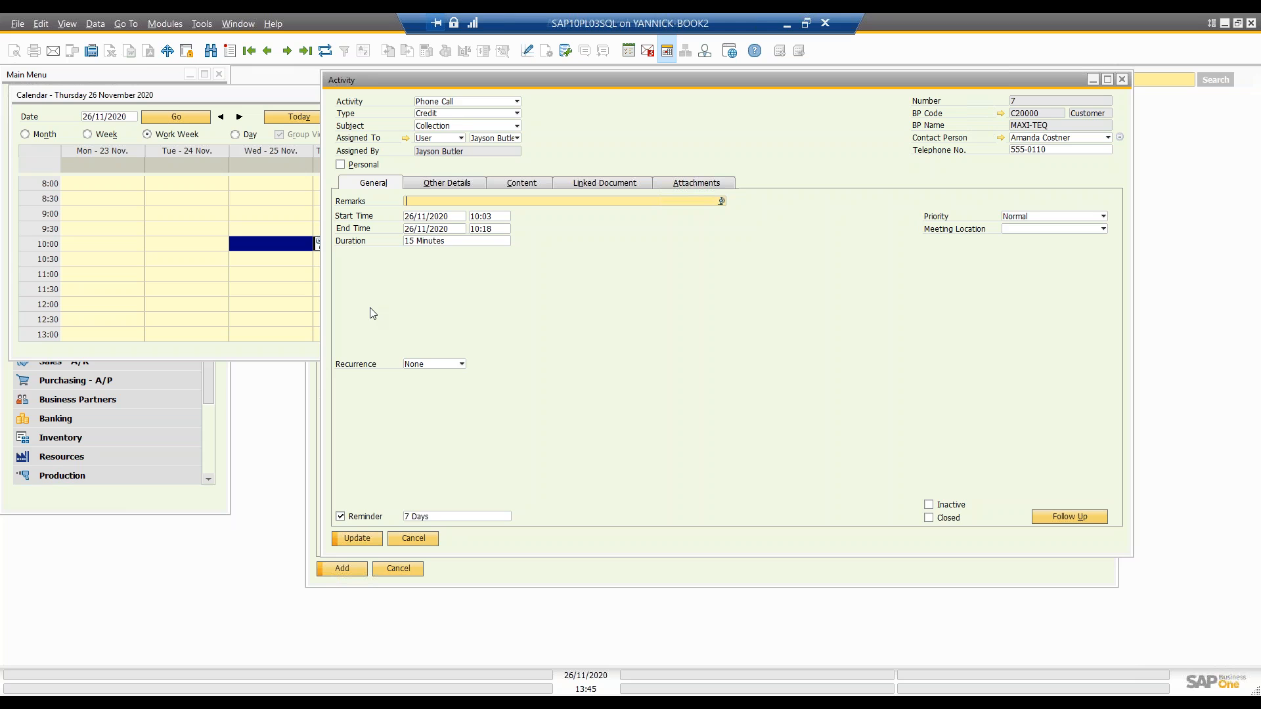
left_click(202, 25)
mouse_move(238, 25)
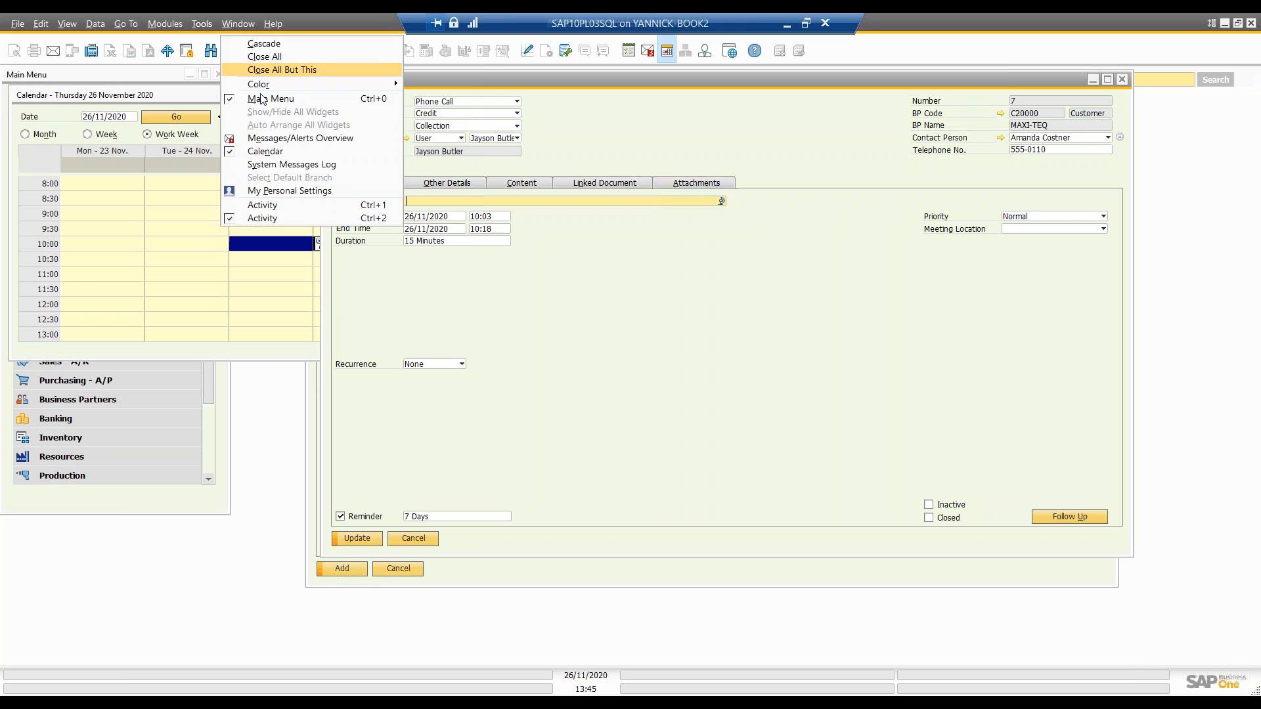
left_click(310, 127)
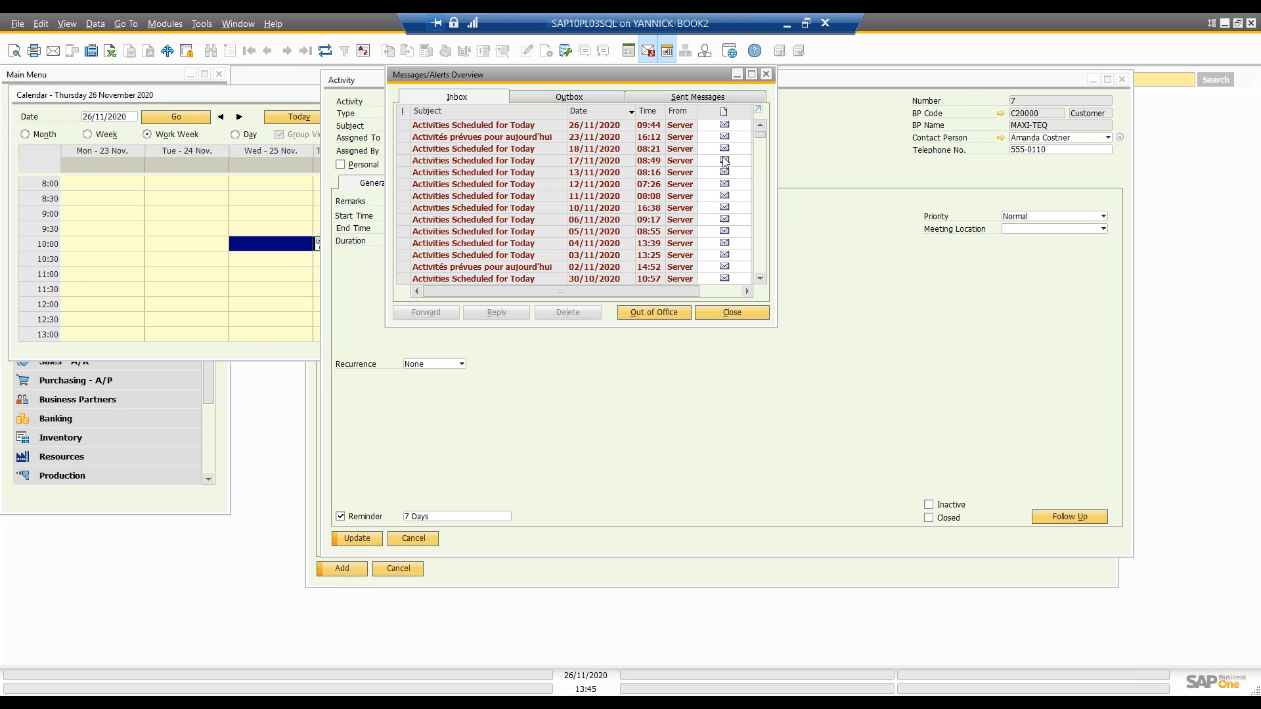
left_click_drag(763, 134, 763, 142)
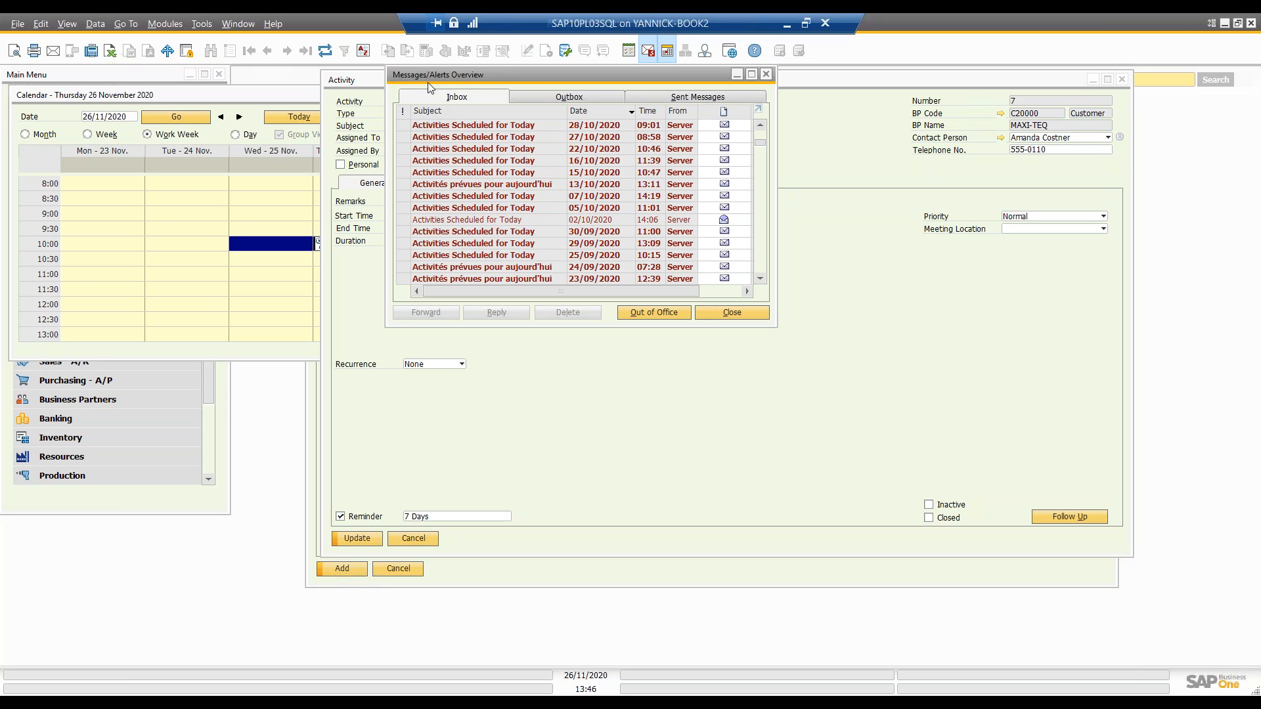
left_click(446, 126)
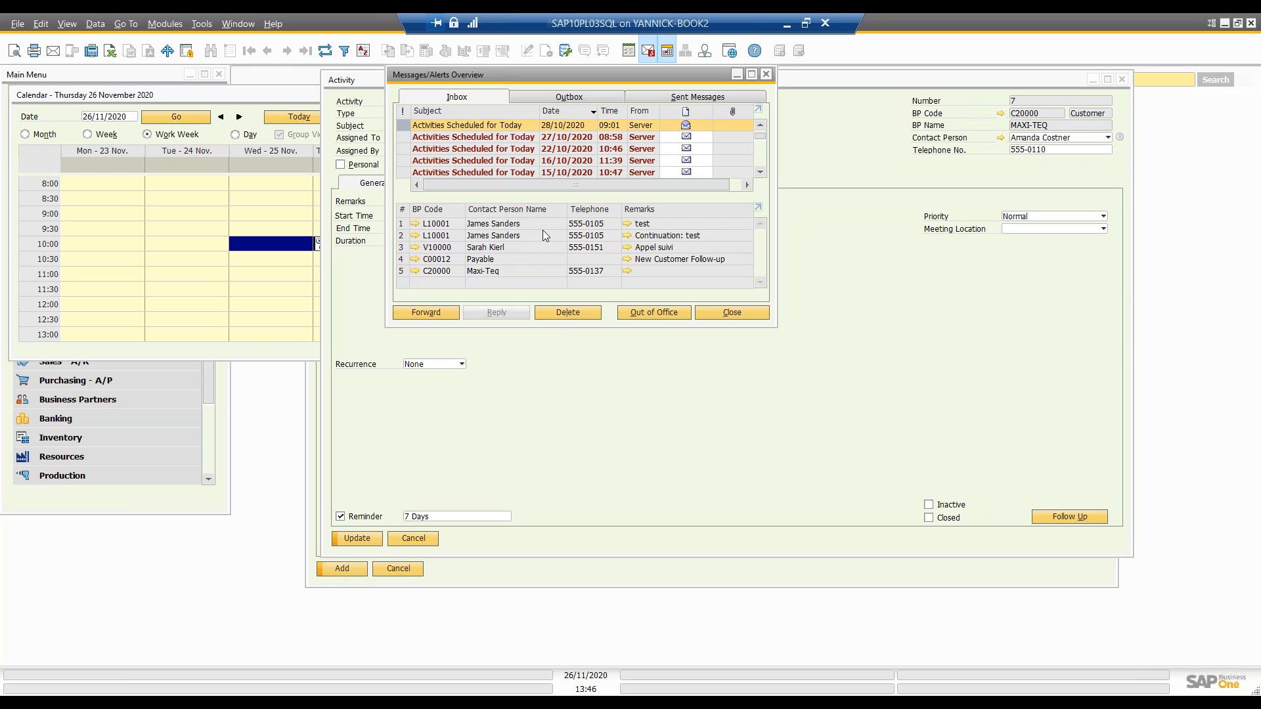
left_click(767, 76)
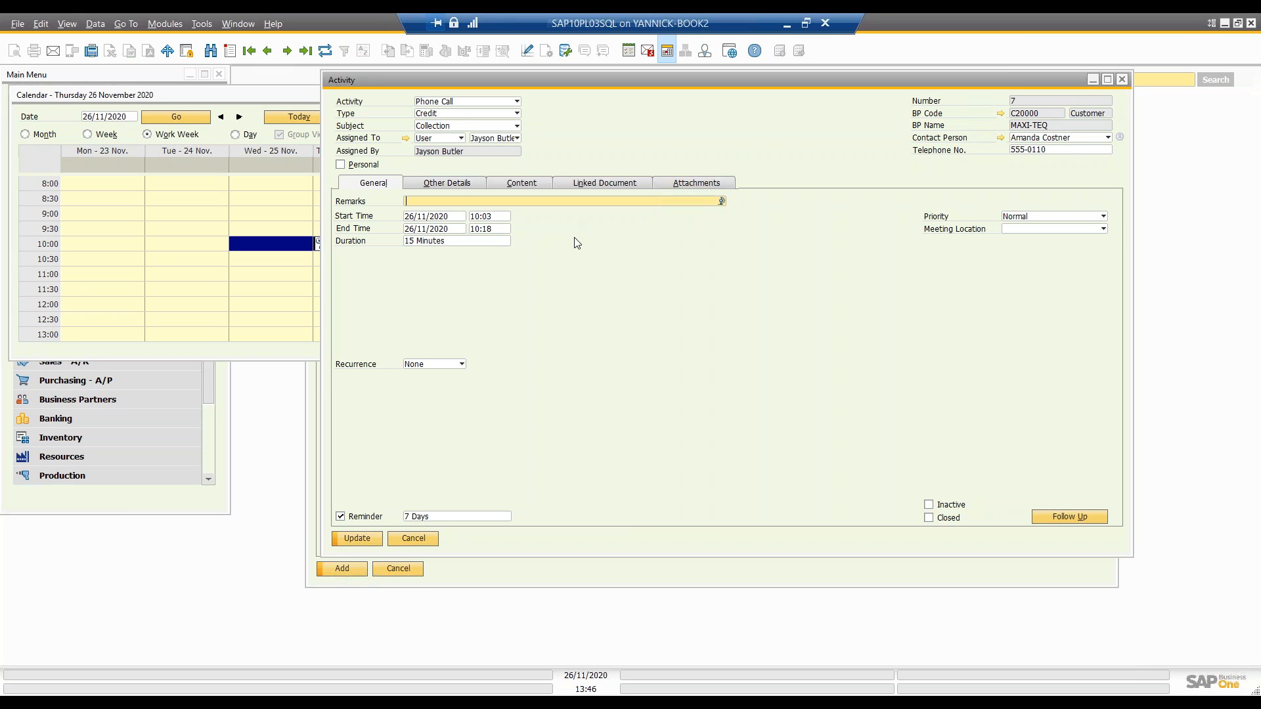
Step: Examine the activity's Financial Project and Stage fields in the other details, along with its content notes area
left_click(457, 184)
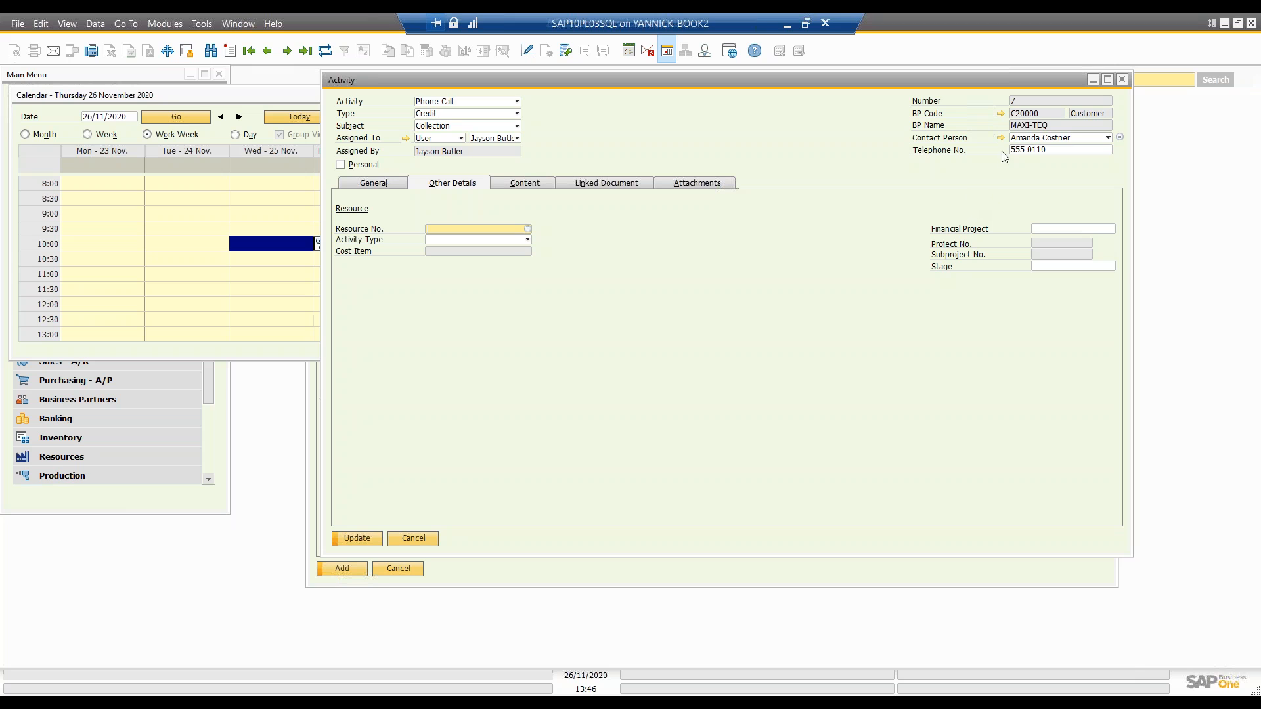
left_click(1064, 229)
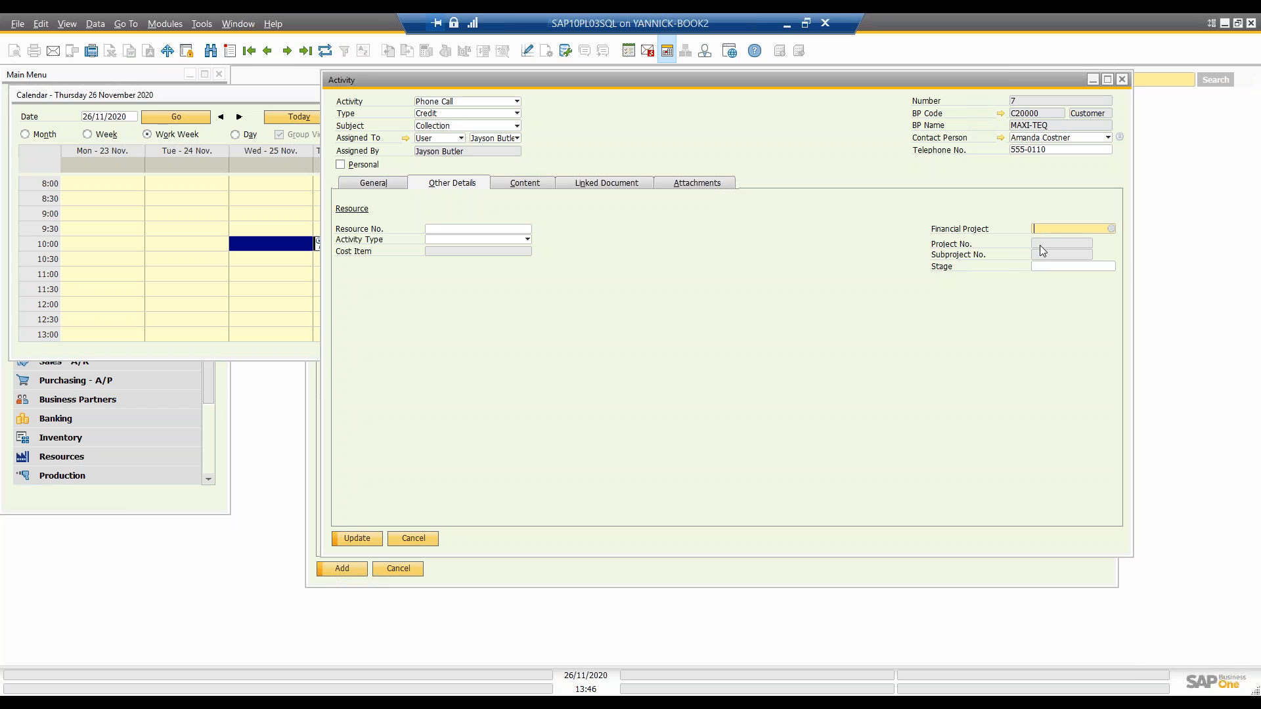
left_click(1048, 266)
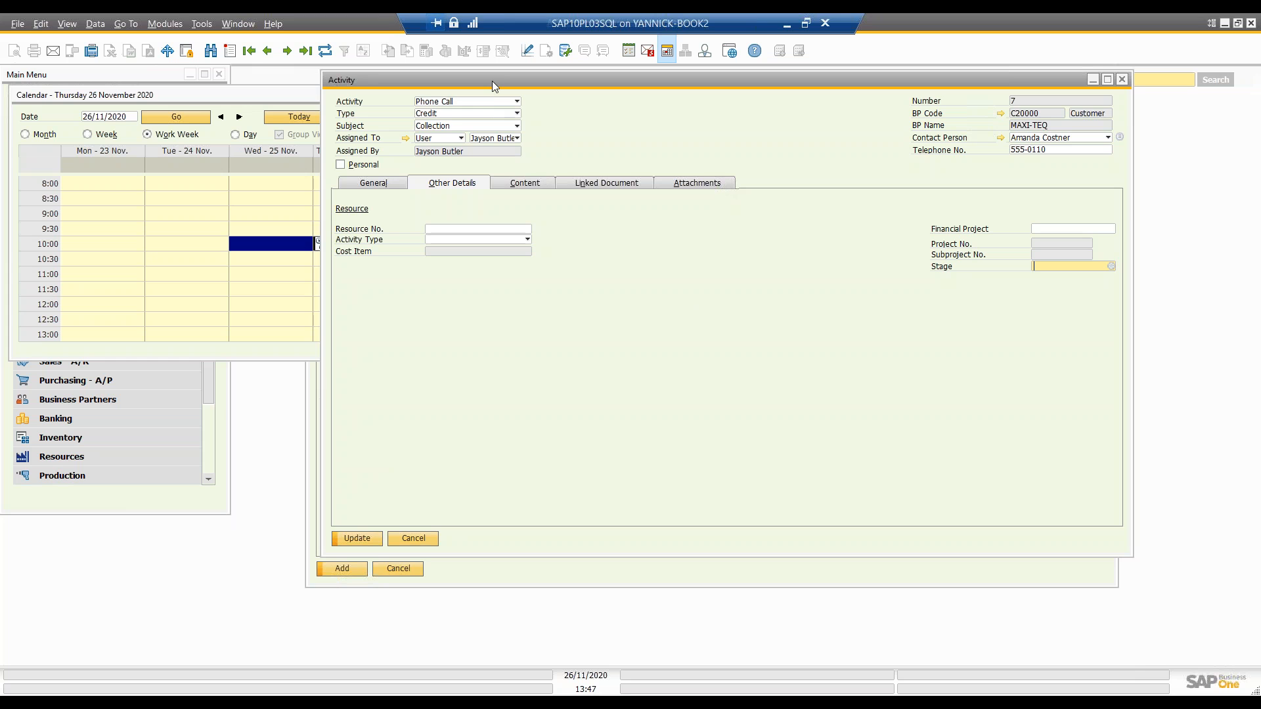
left_click_drag(491, 81, 453, 132)
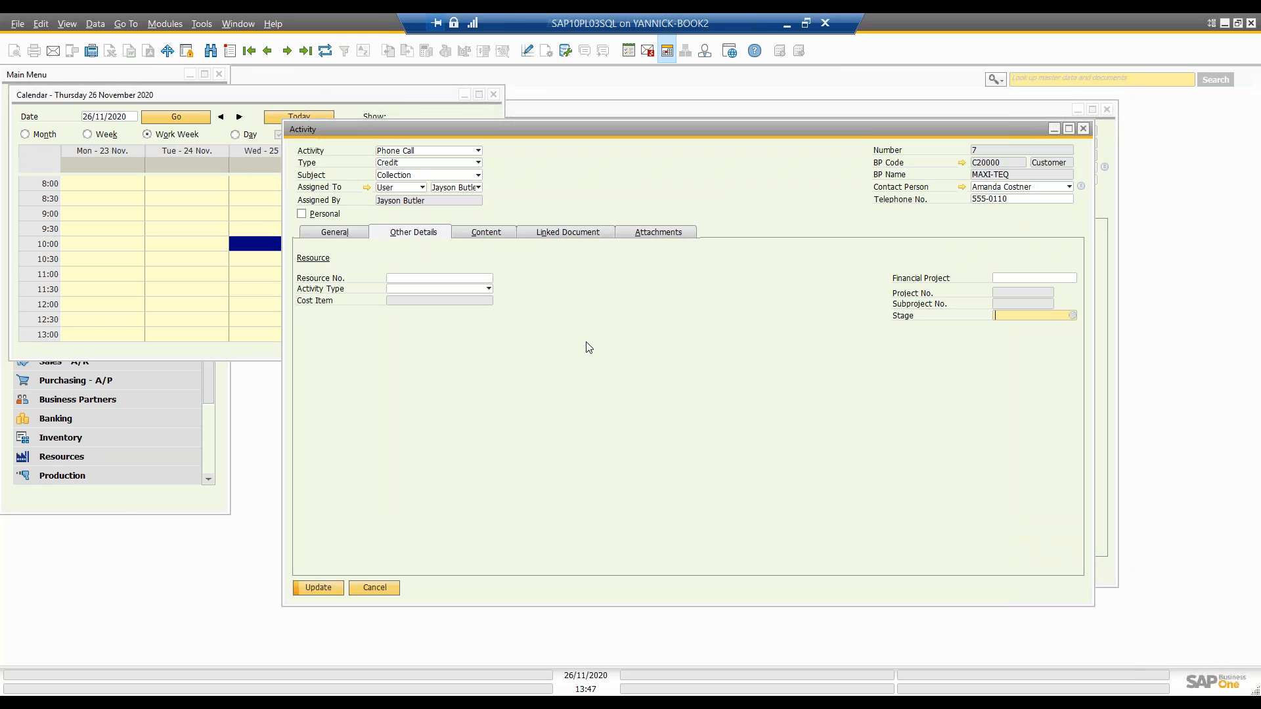
left_click_drag(545, 128, 507, 125)
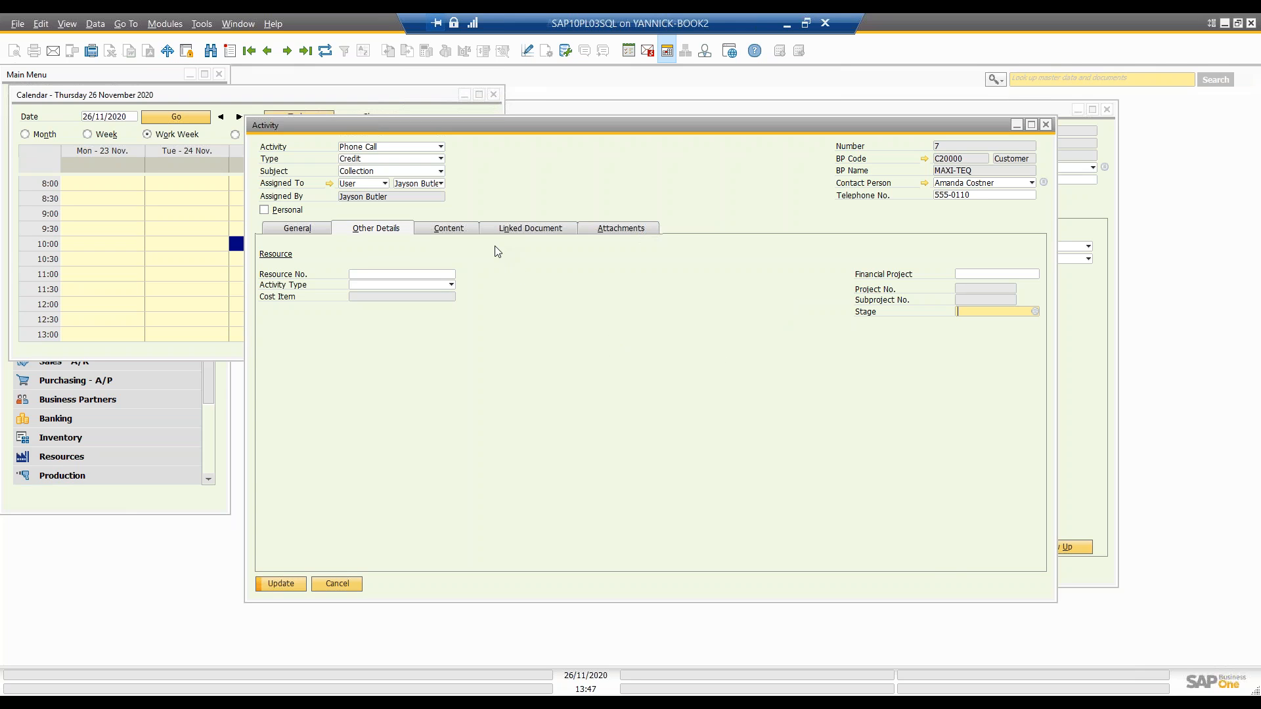
left_click(460, 231)
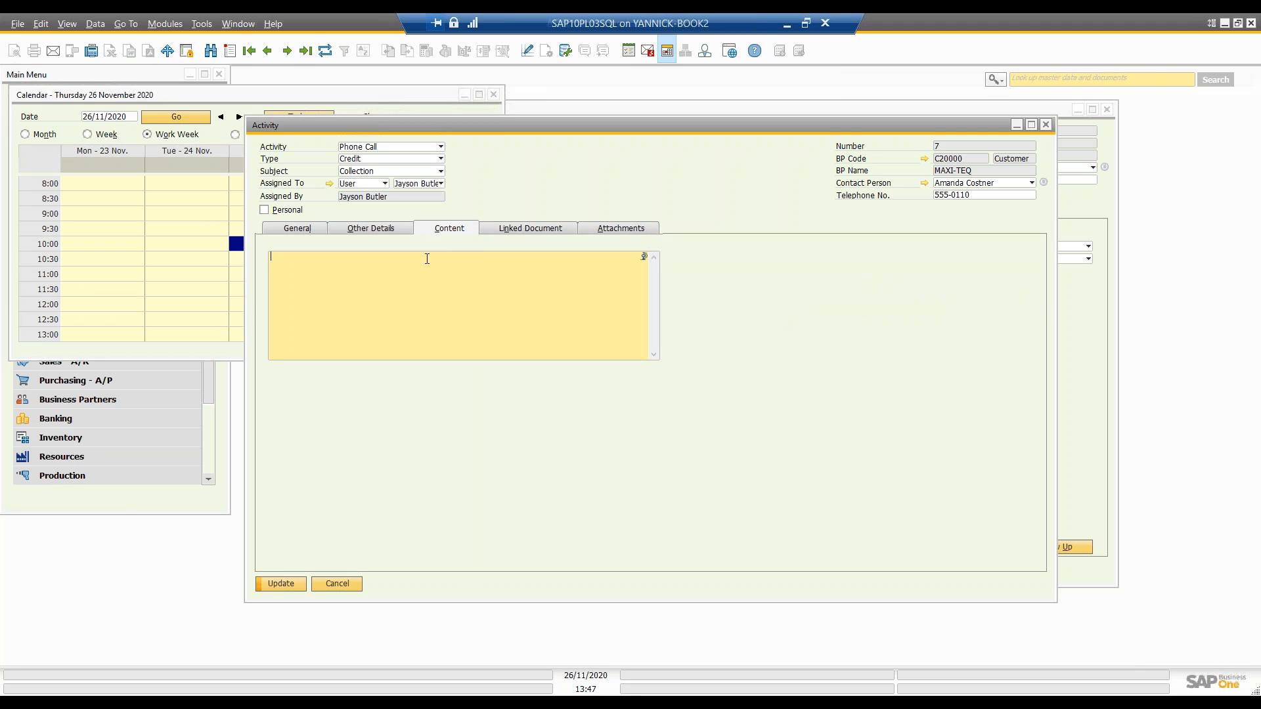
Step: Open the sales order linked to the activity, view its related activities, and close both windows
left_click(524, 232)
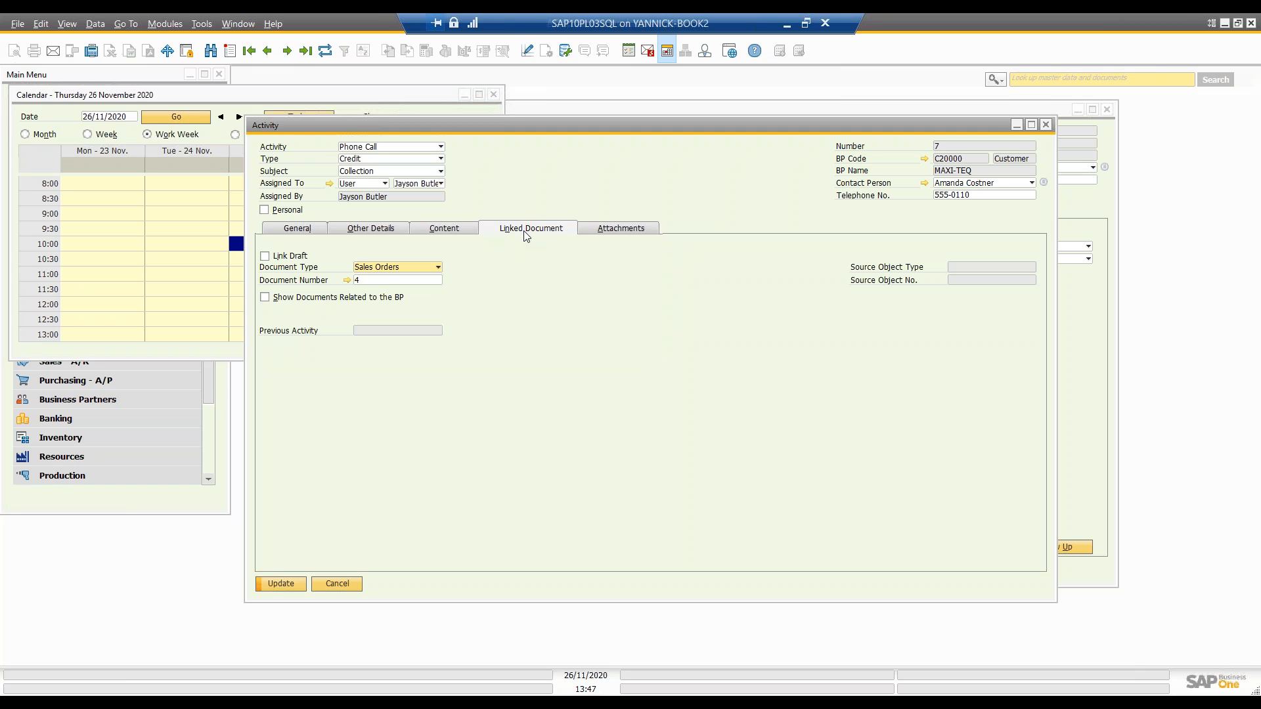
left_click(348, 280)
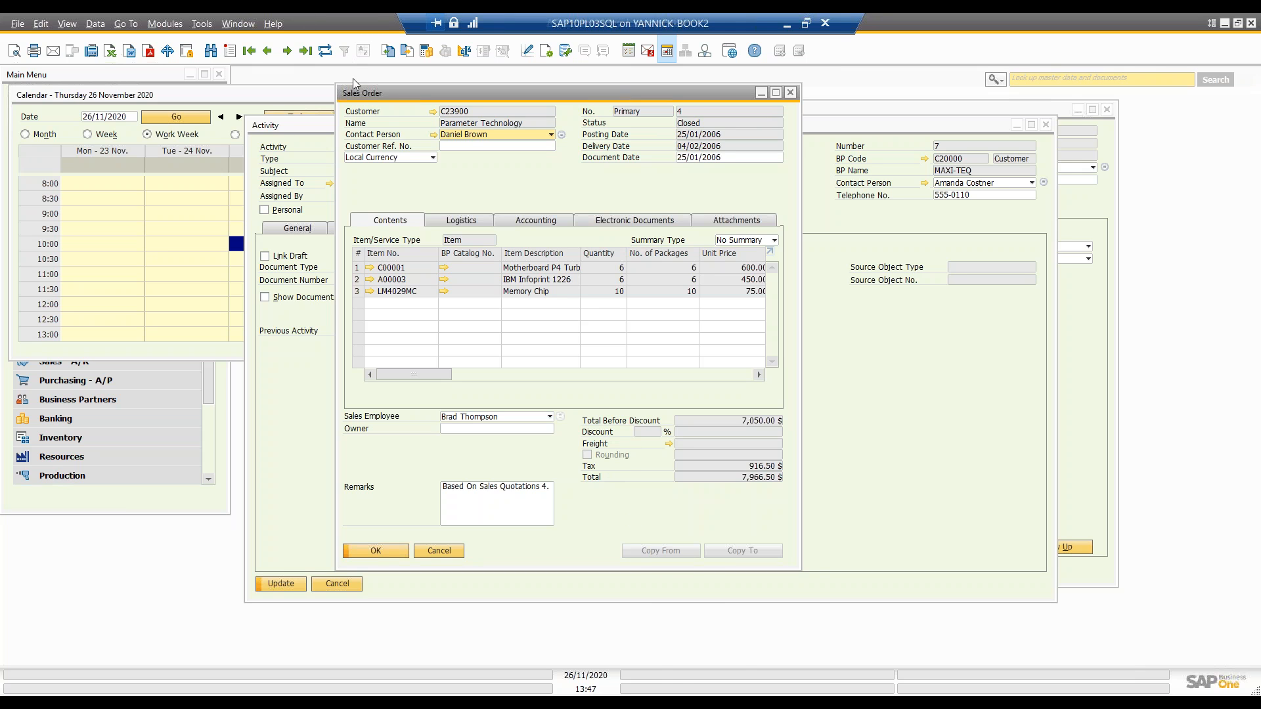
right_click(632, 490)
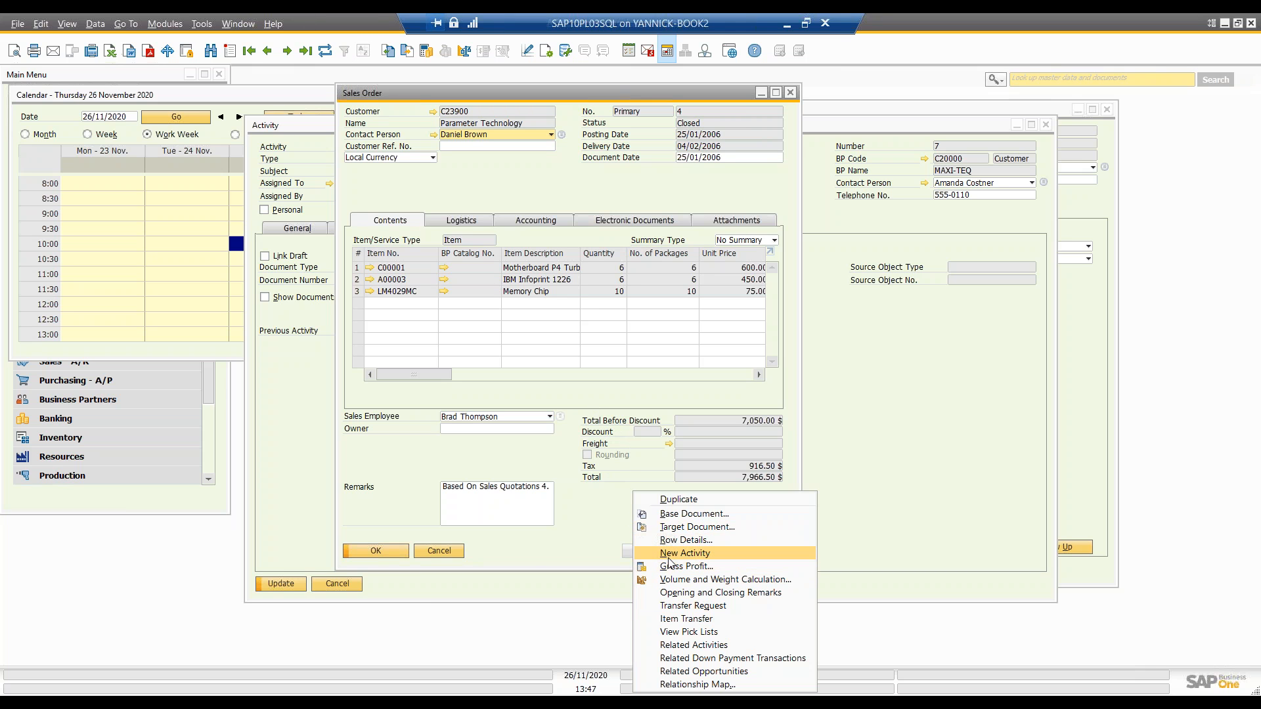
left_click(711, 649)
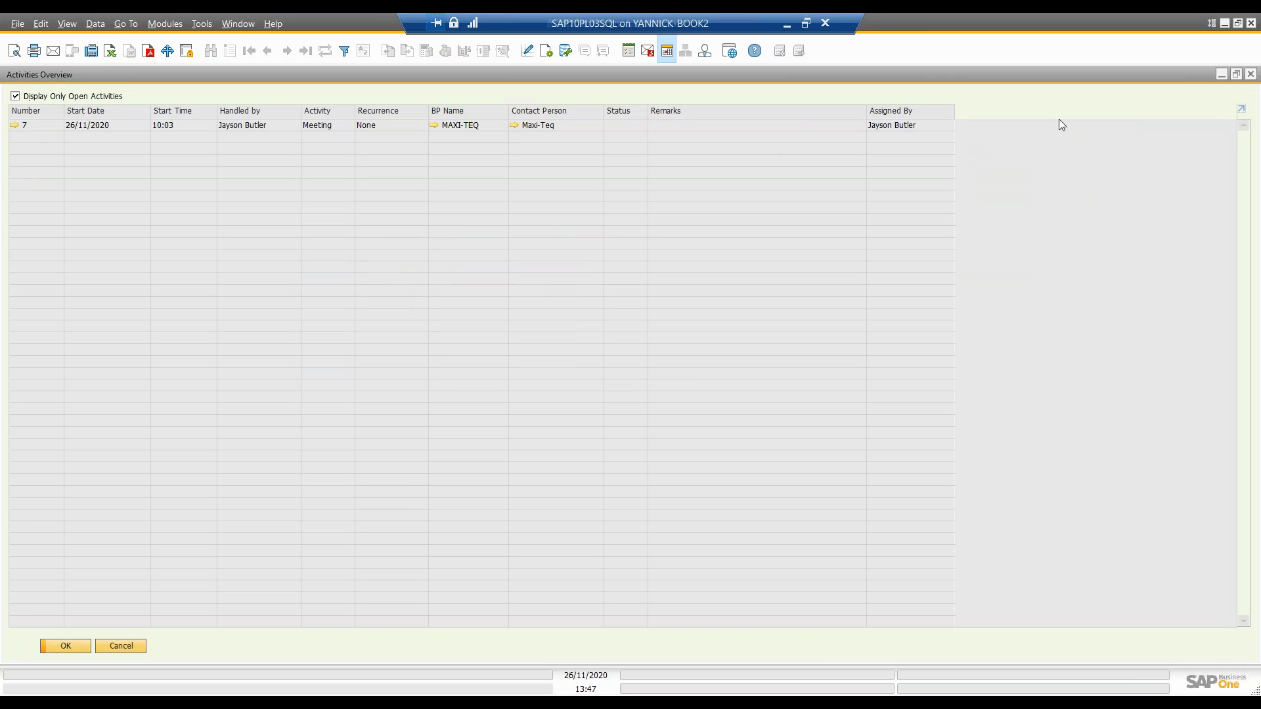
left_click(1251, 73)
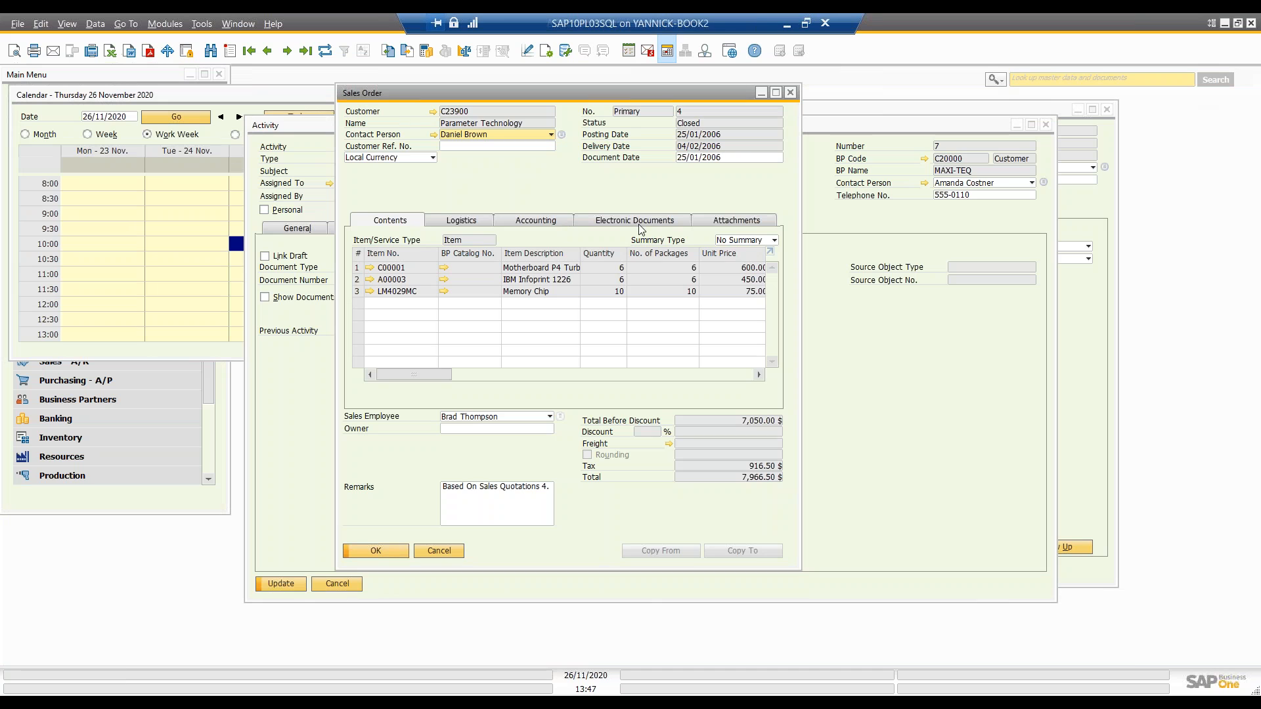
left_click(790, 93)
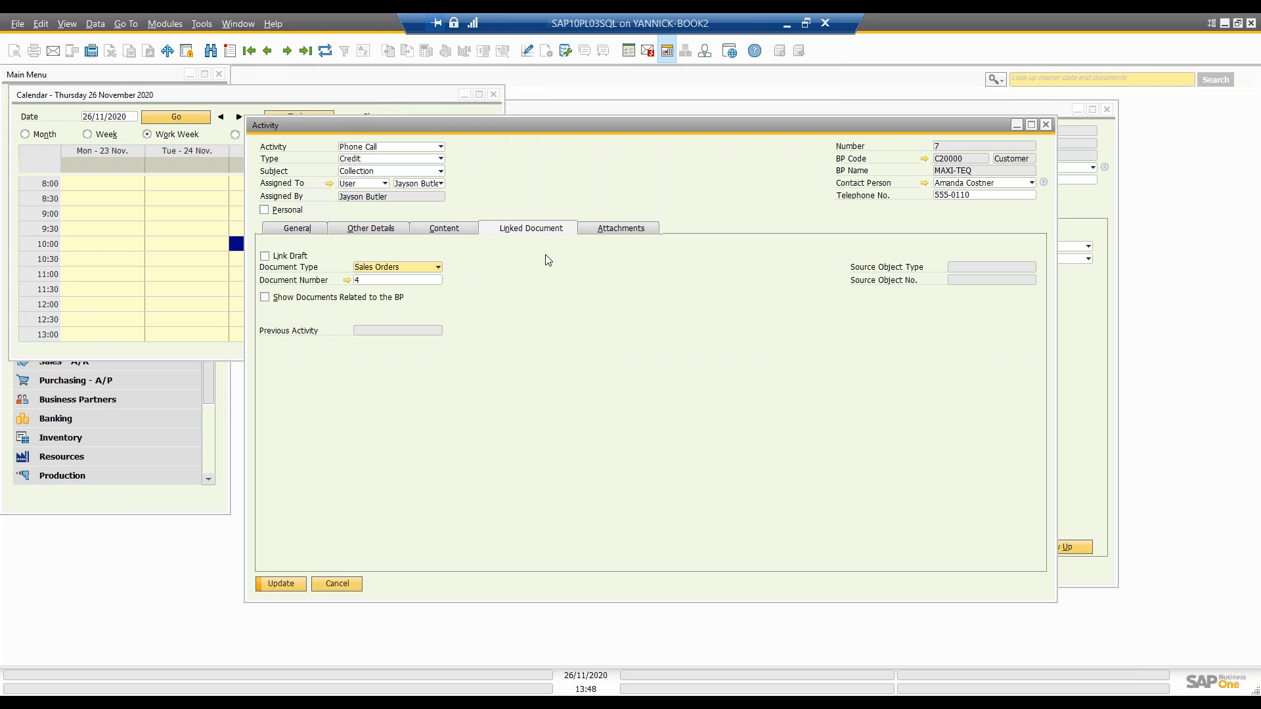
Step: Look at the activity's attachments and the Personal option, and return to the general details
left_click(627, 232)
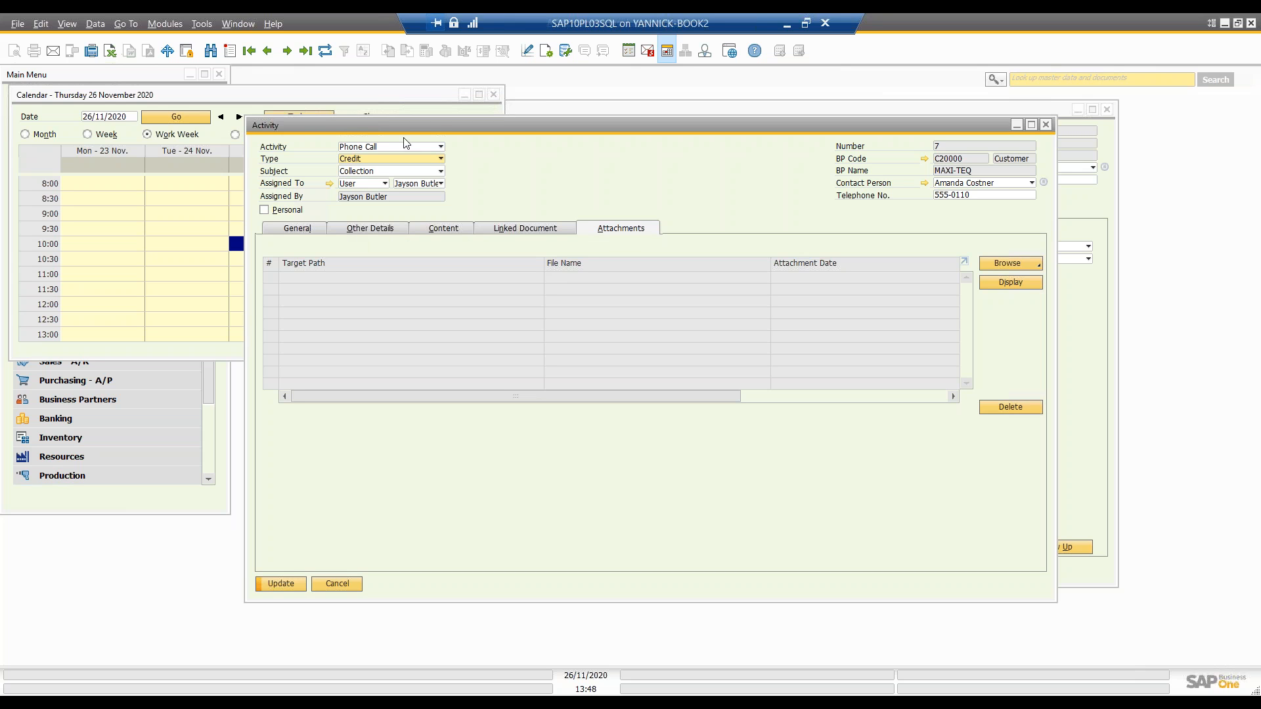
left_click_drag(411, 123, 517, 119)
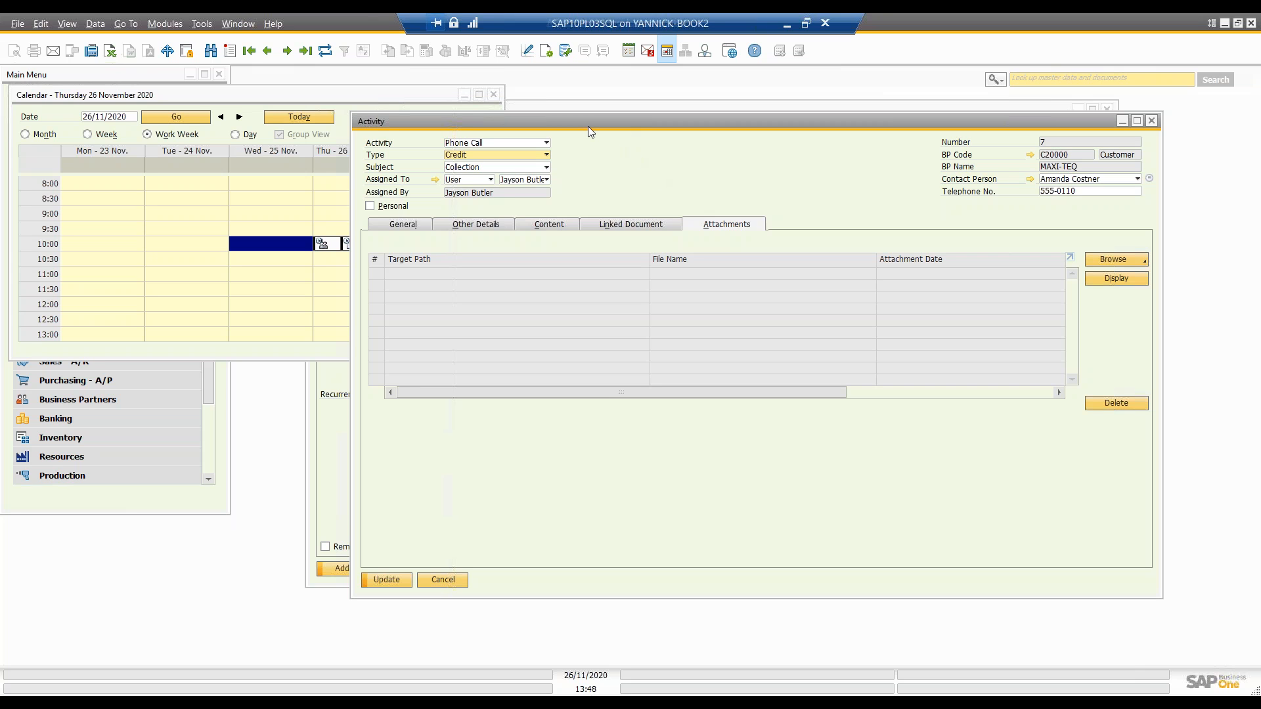
left_click(370, 206)
left_click(407, 225)
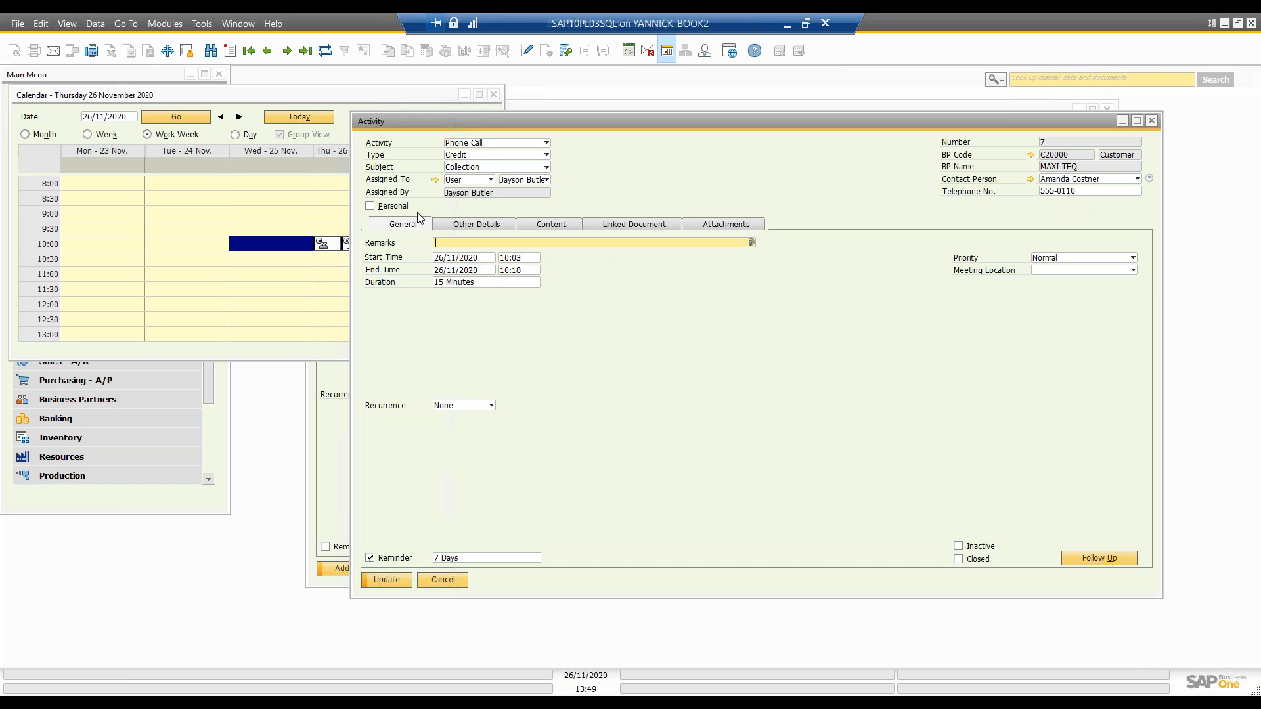
Step: Close the calendar and the Maxi-Teq activity without saving the changes
left_click(493, 95)
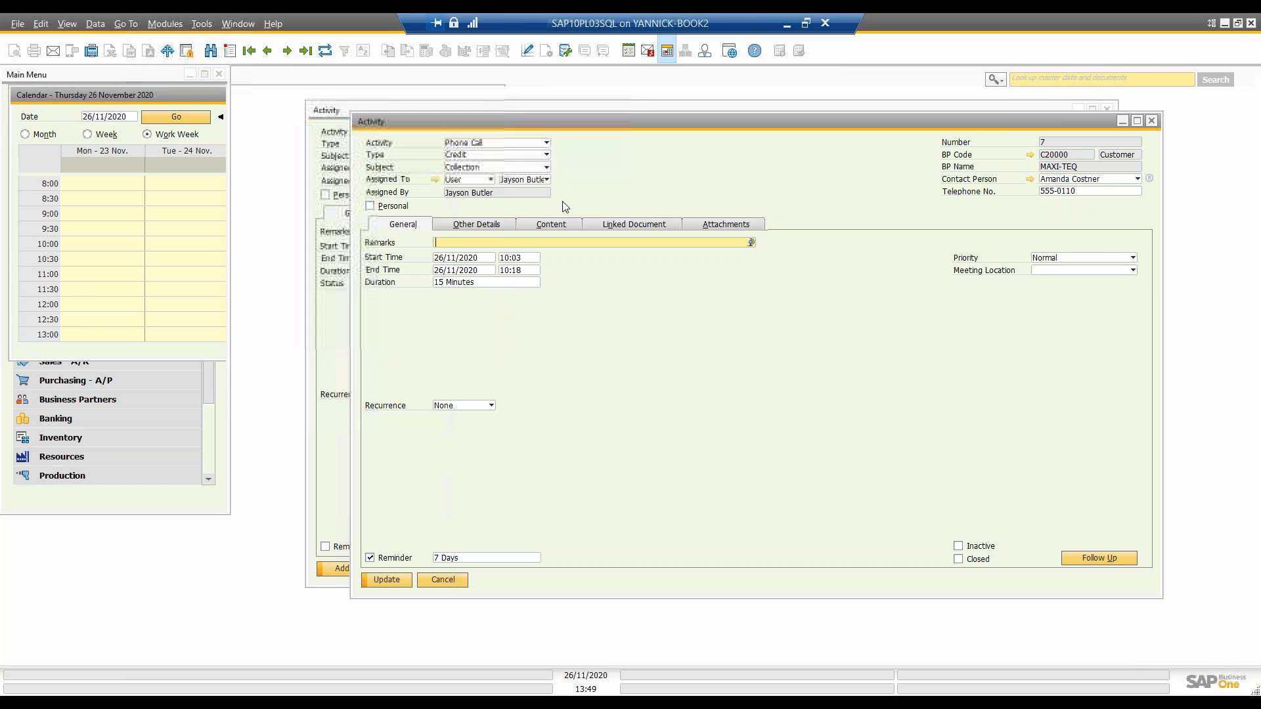
left_click(1151, 121)
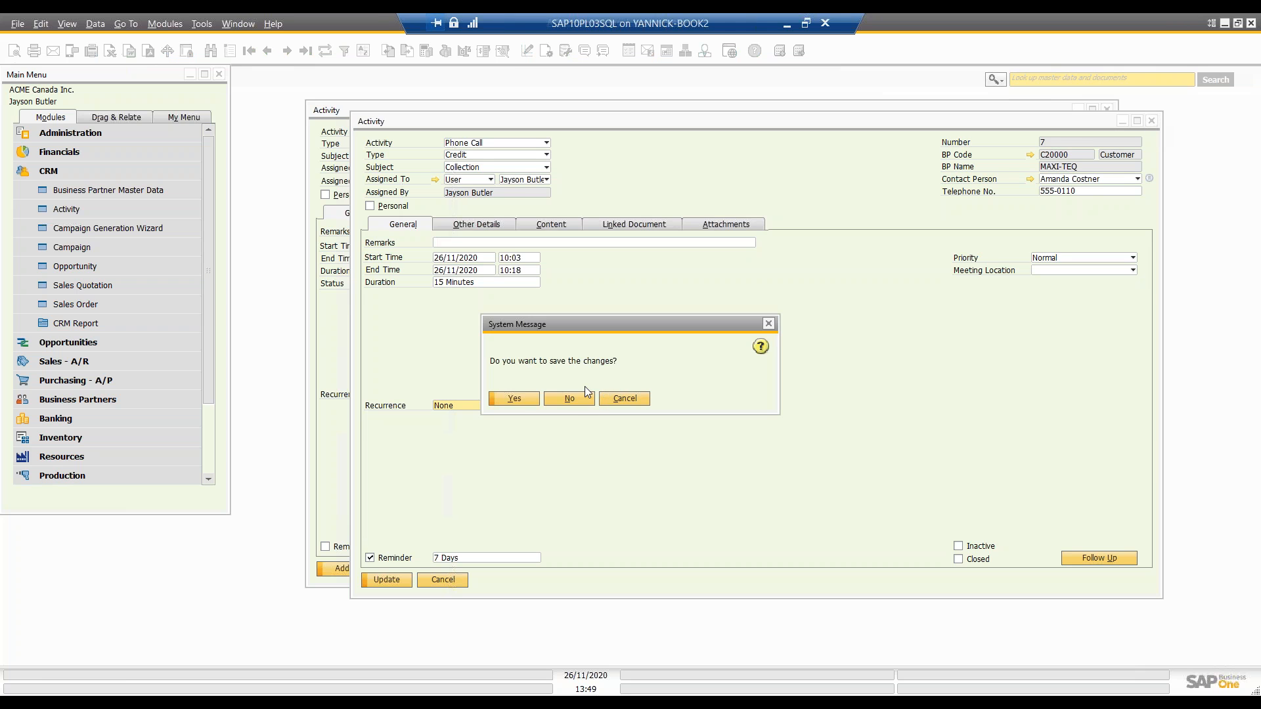
left_click(569, 398)
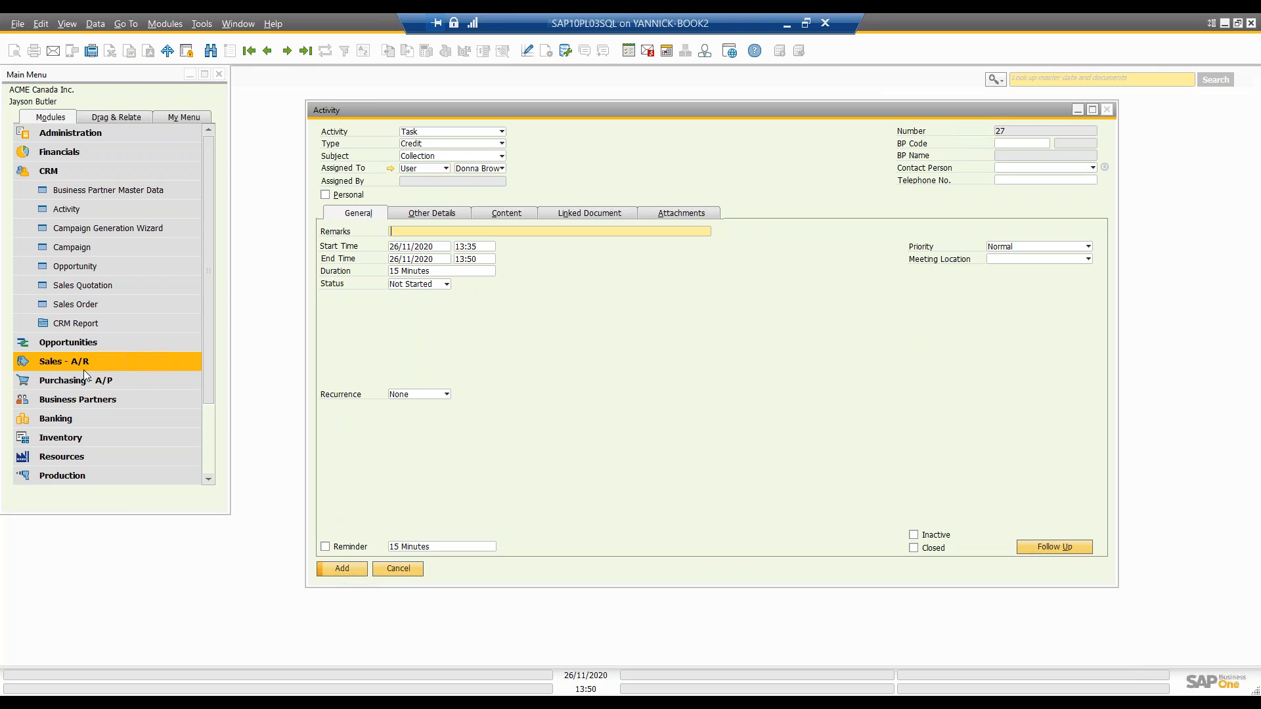
Step: Open the business partner master data, view the last partner record, Bank US, and close the window
left_click(105, 398)
left_click(103, 399)
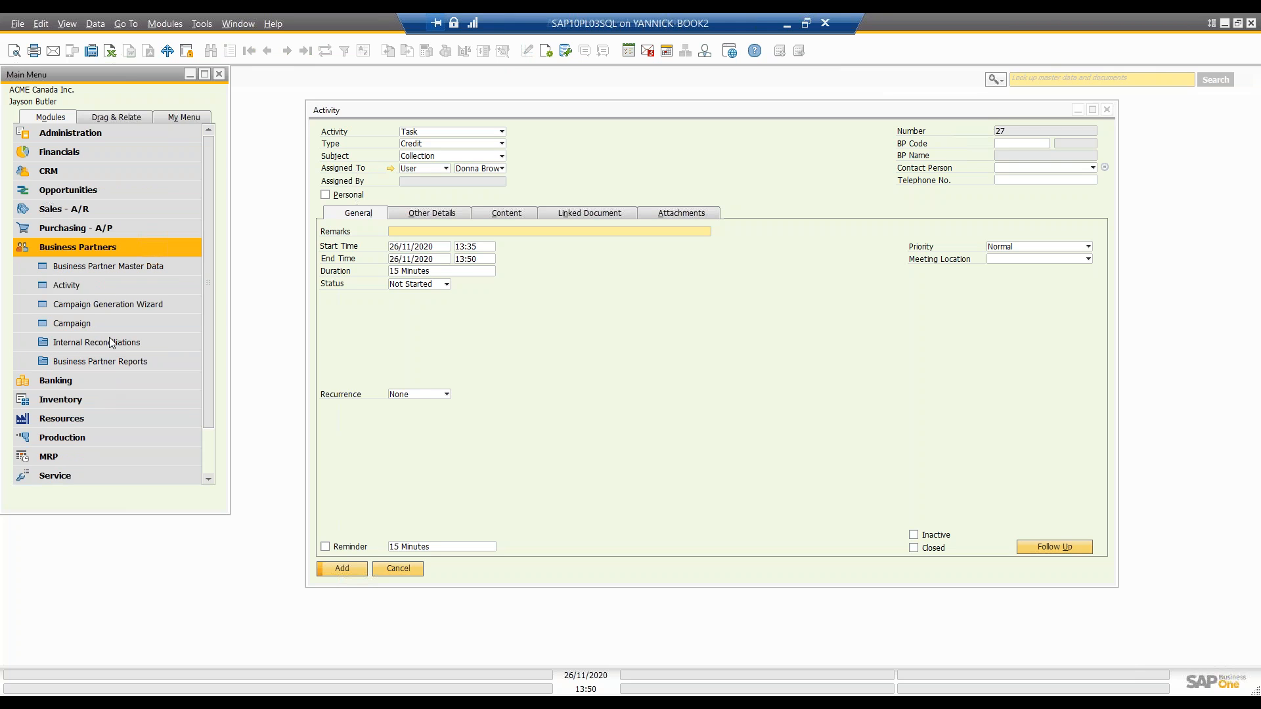
left_click(129, 269)
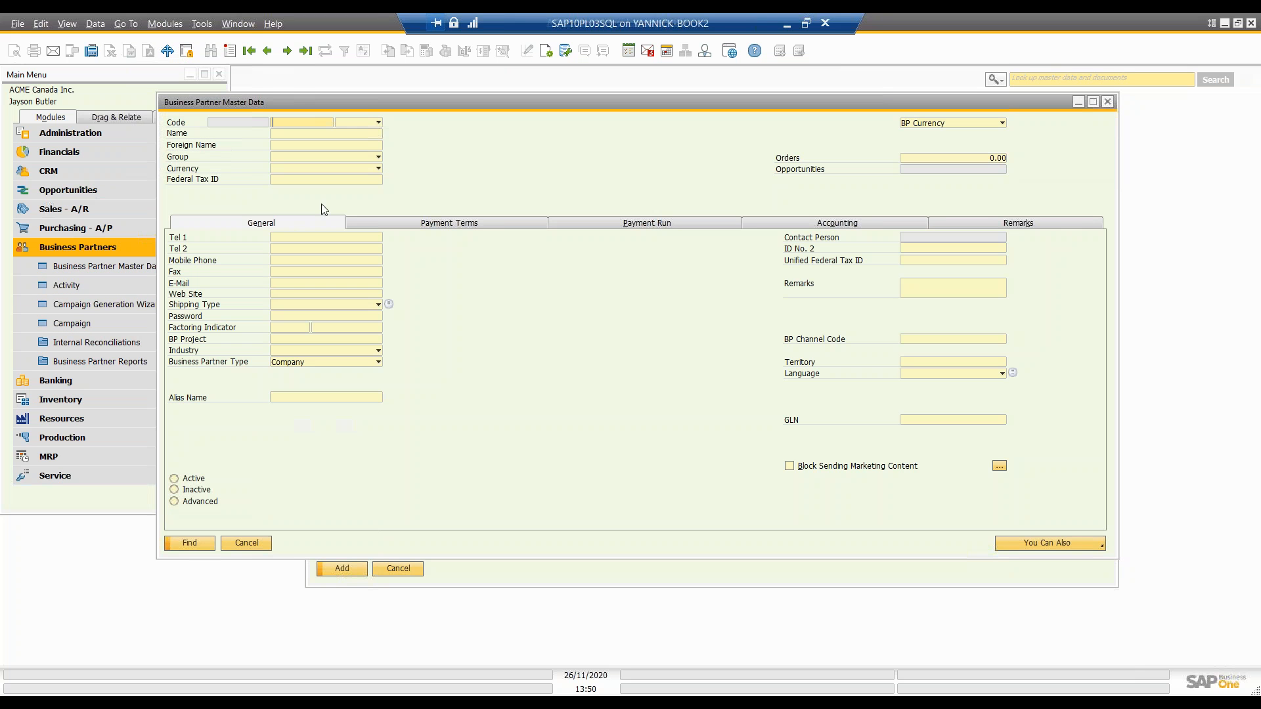
left_click(267, 50)
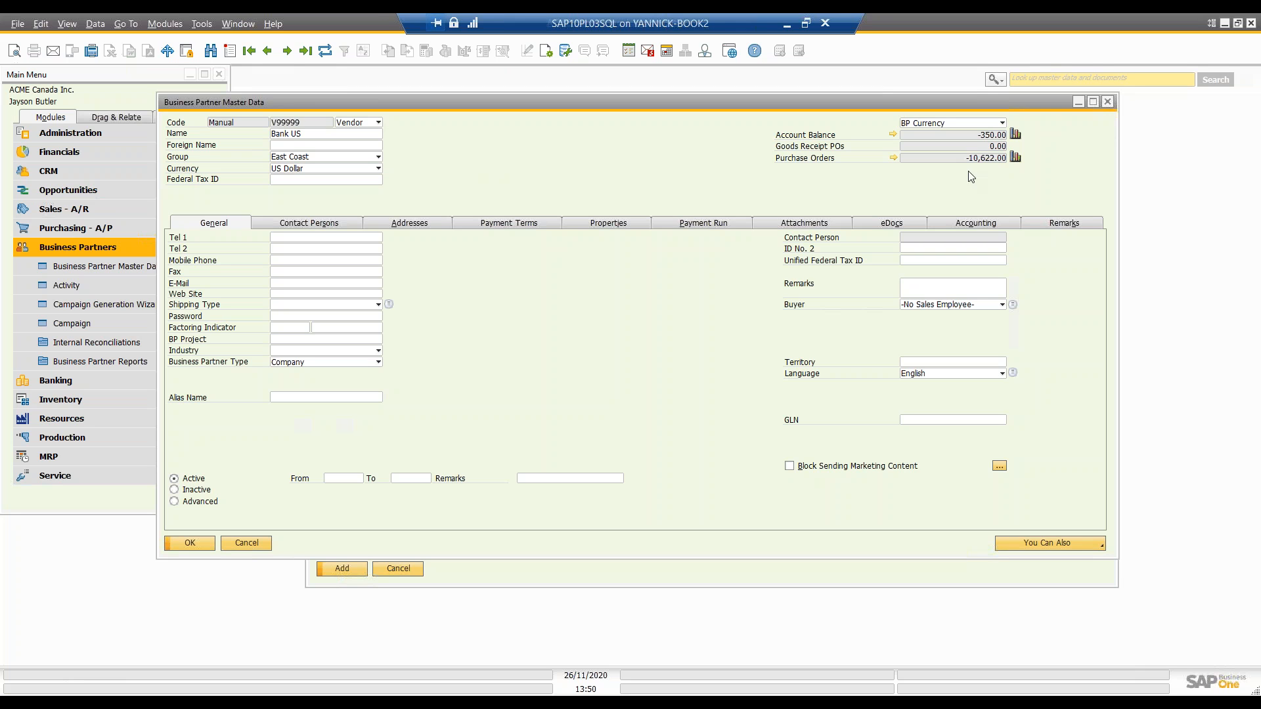
left_click(1106, 103)
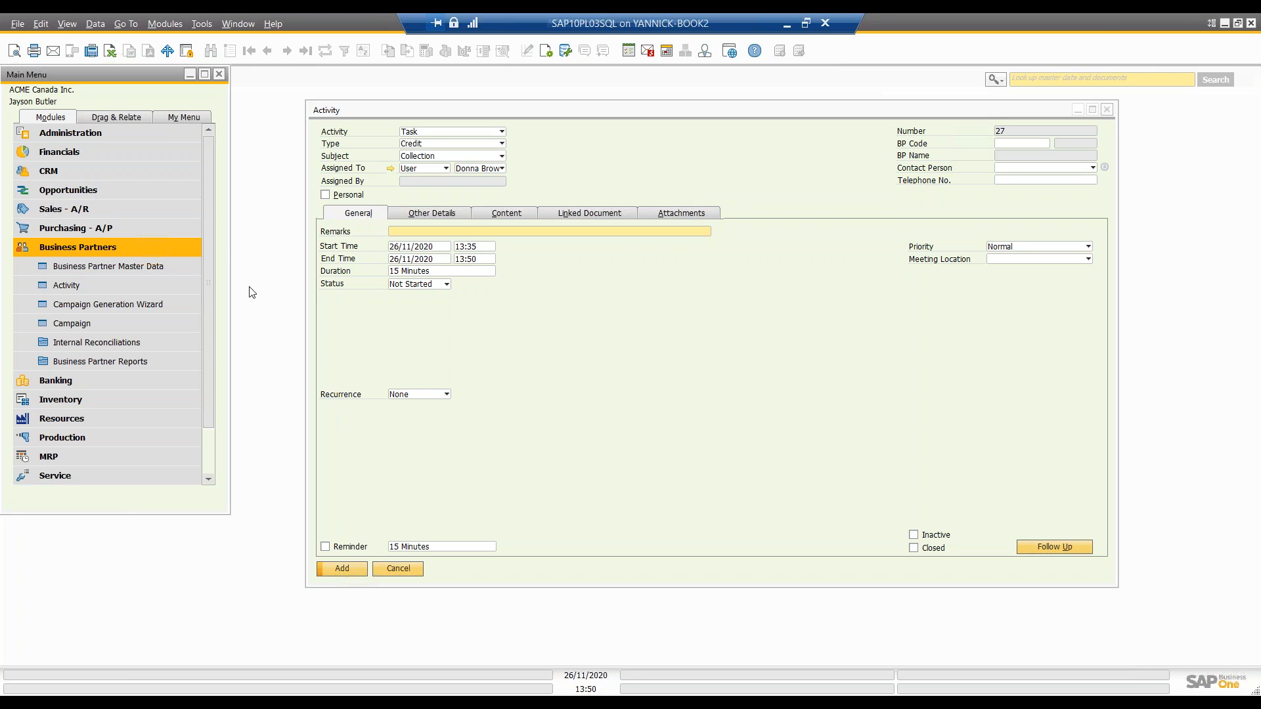
Step: Reposition the Activity window beside the main menu and reduce its height to match the menu
left_click_drag(516, 115, 447, 84)
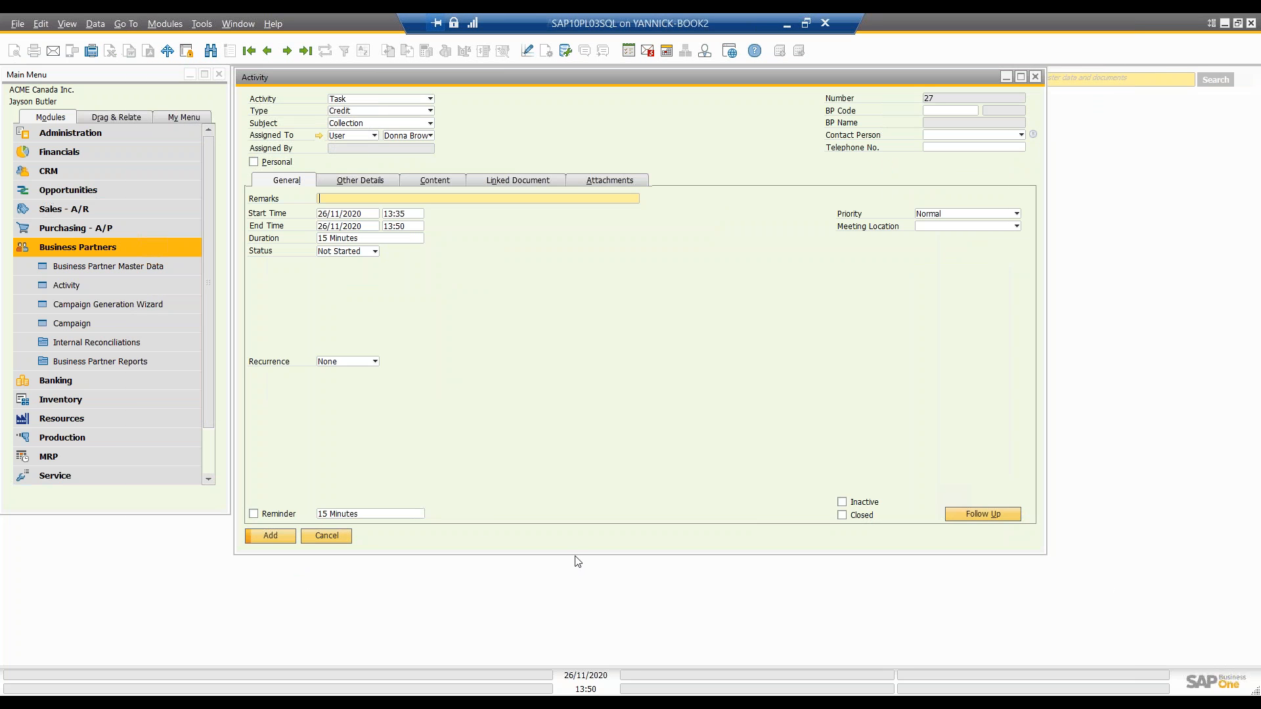
left_click_drag(574, 555, 568, 500)
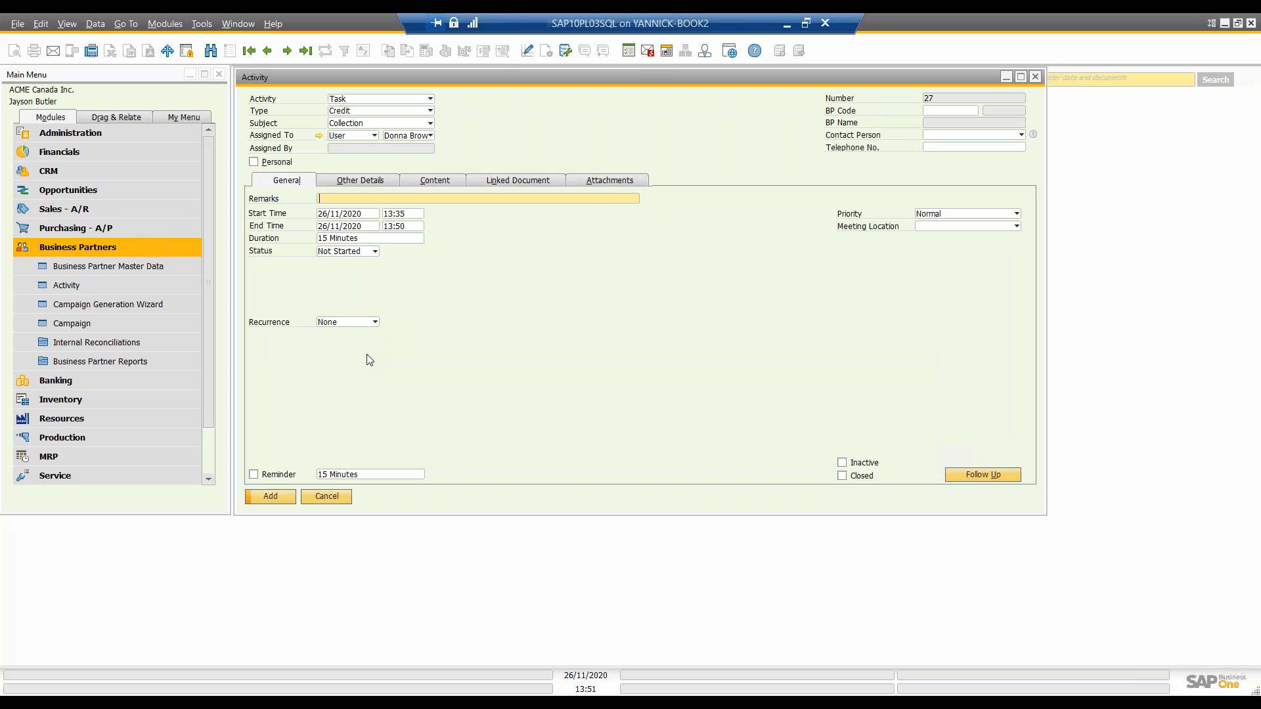
left_click_drag(542, 79, 628, 81)
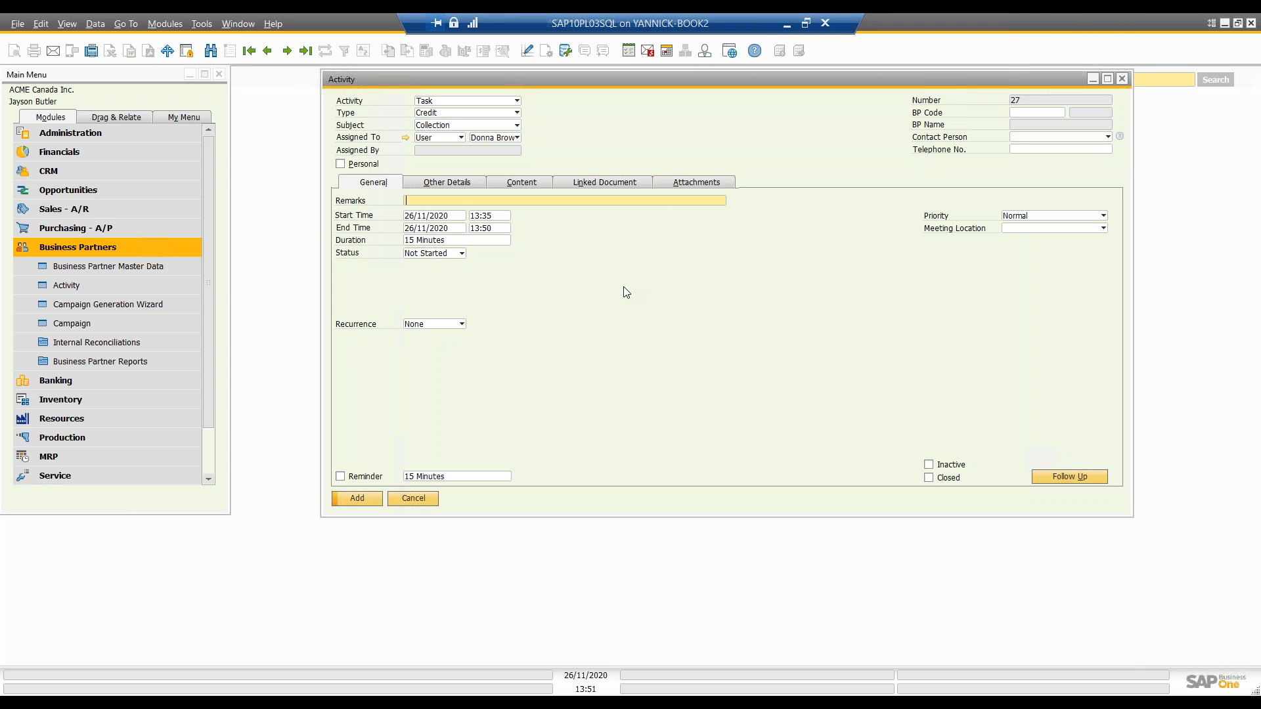
Step: Reopen the business partner master data at the last record, Bank US, and try to view its related activities
left_click(34, 248)
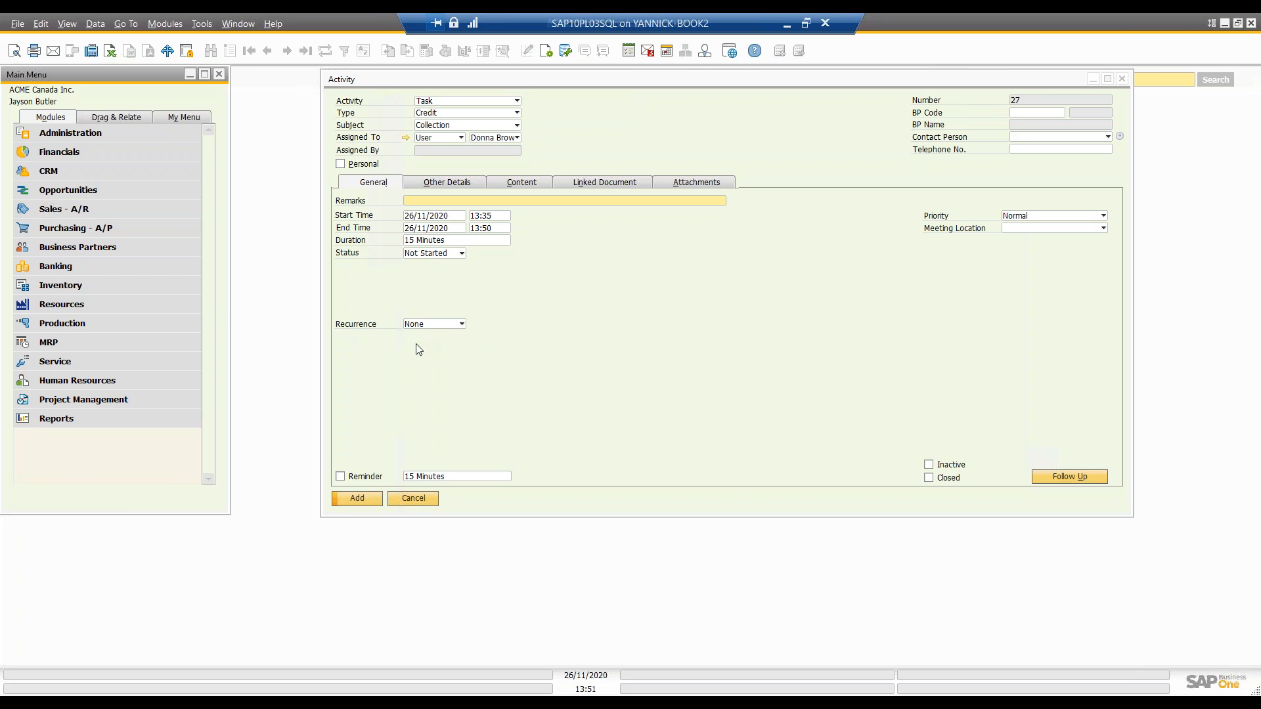
left_click(124, 252)
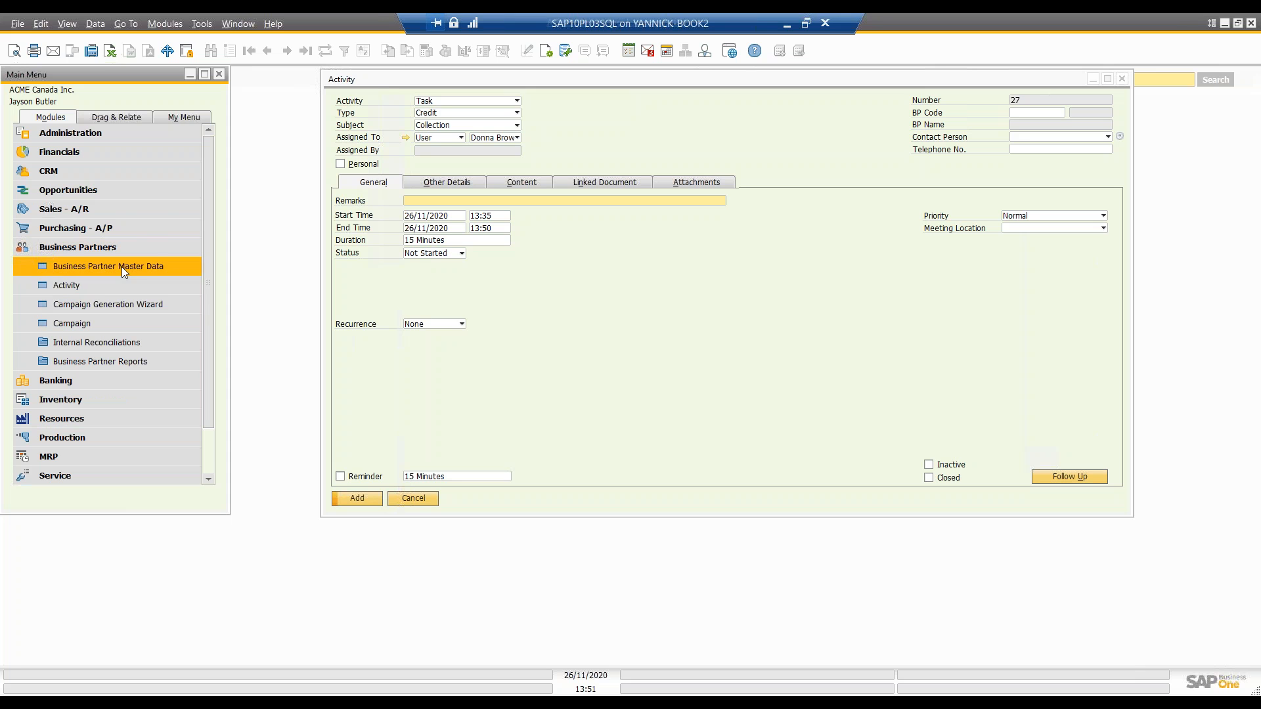
left_click(135, 268)
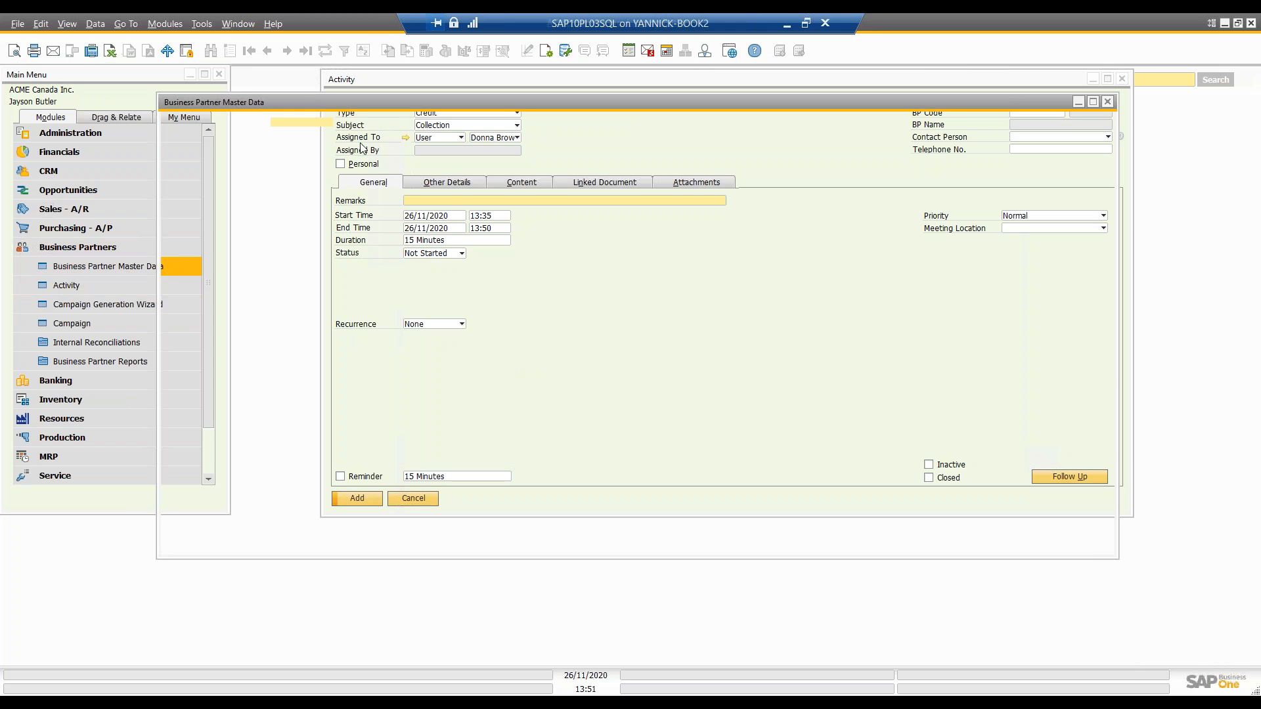
left_click(268, 51)
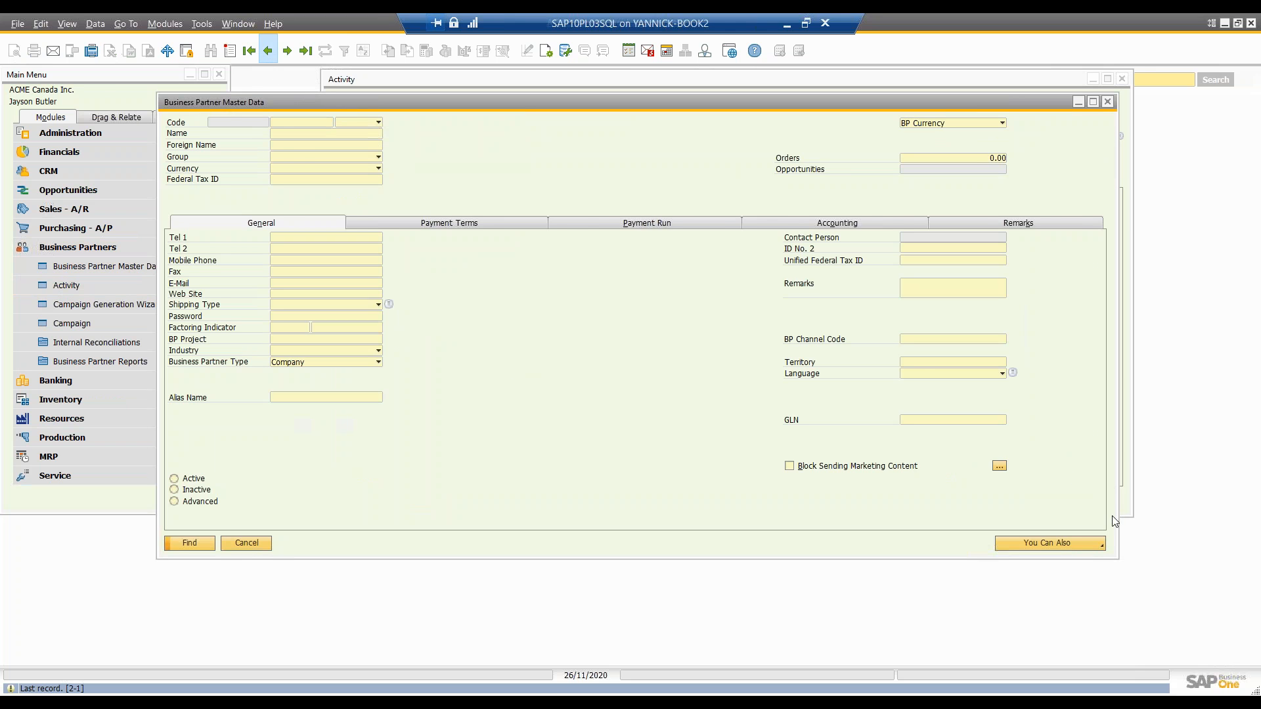
left_click(1094, 546)
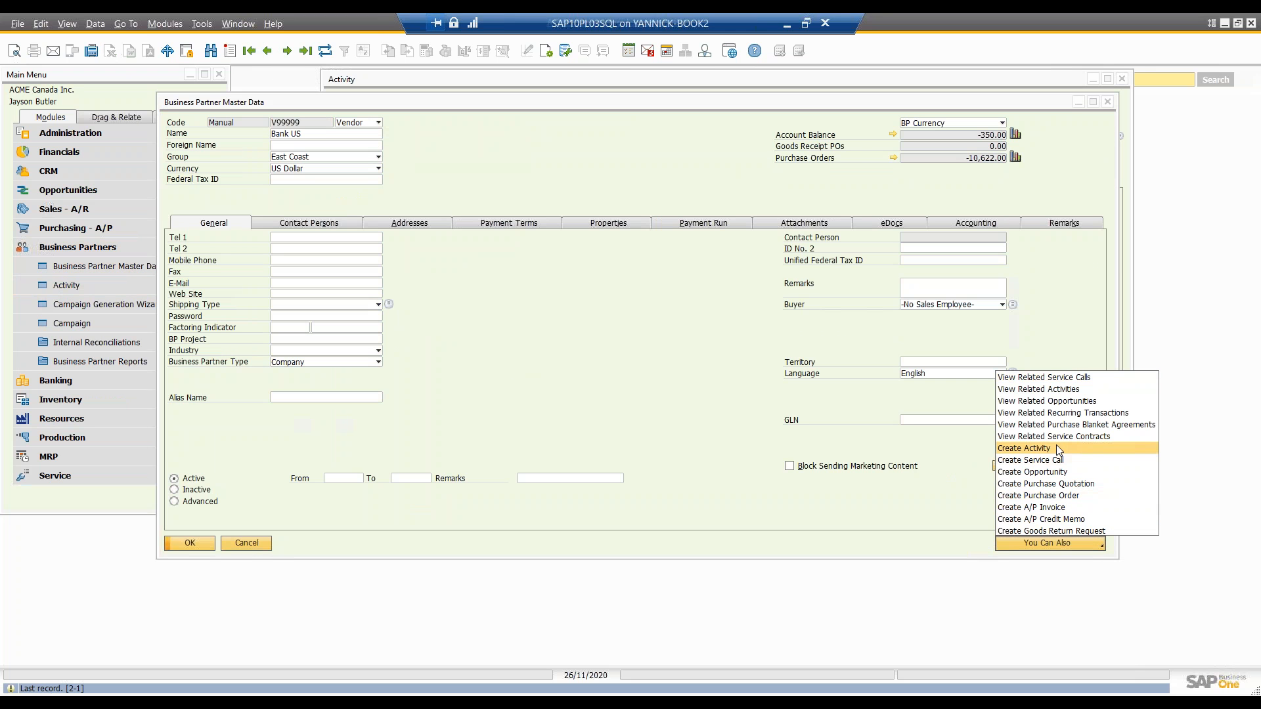
left_click(1080, 390)
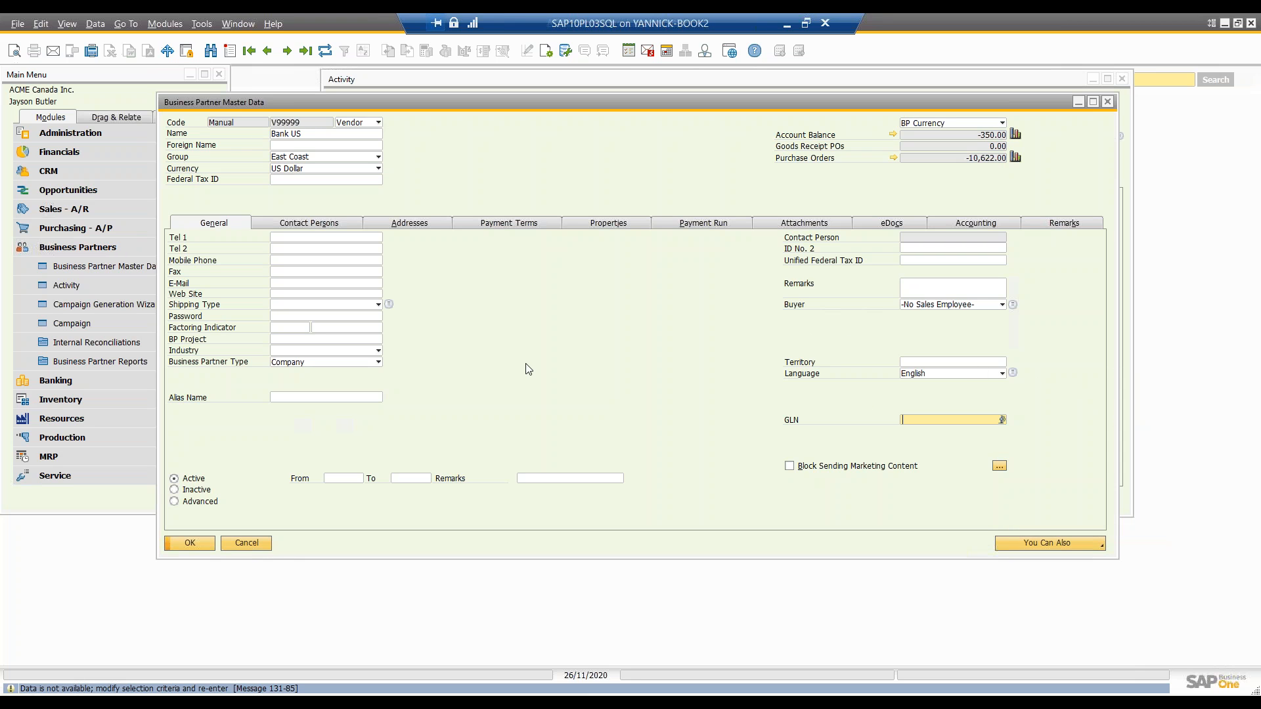
Step: Browse from the first business partner record to Maxi-Teq and view its related activities
left_click(253, 54)
left_click(287, 51)
left_click(287, 51)
left_click(287, 50)
left_click(287, 51)
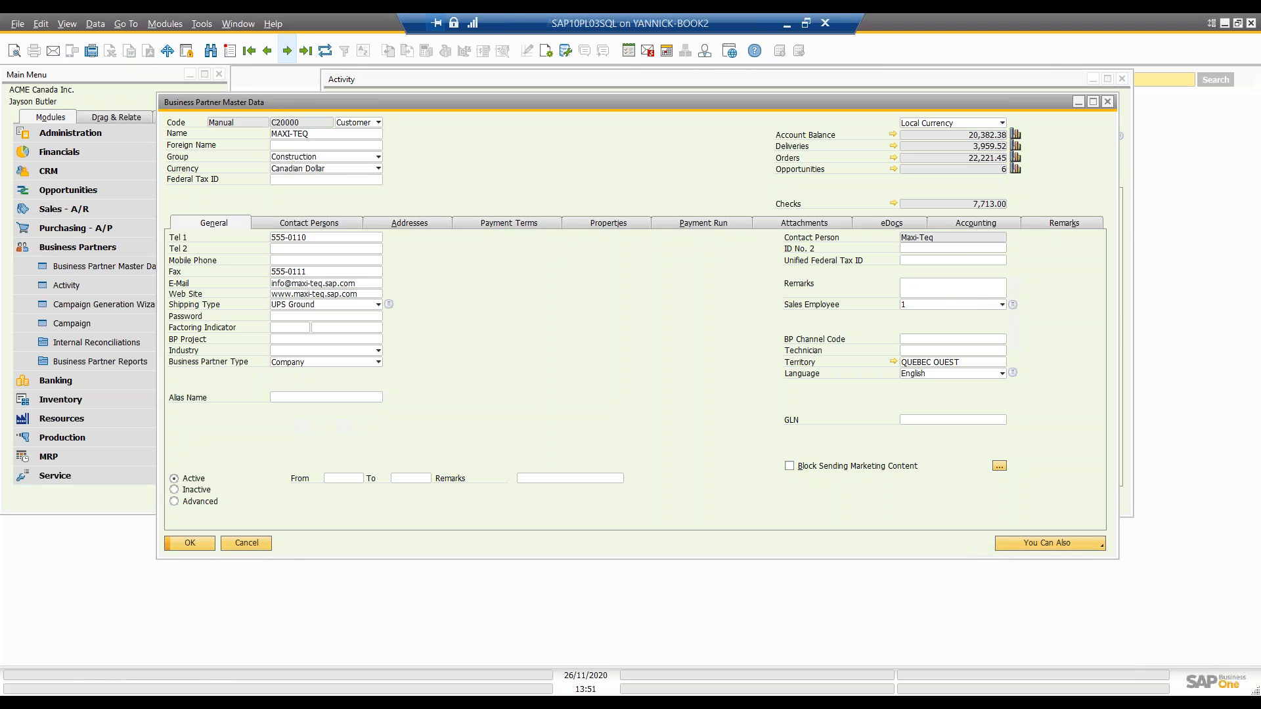
left_click(280, 53)
left_click(1050, 543)
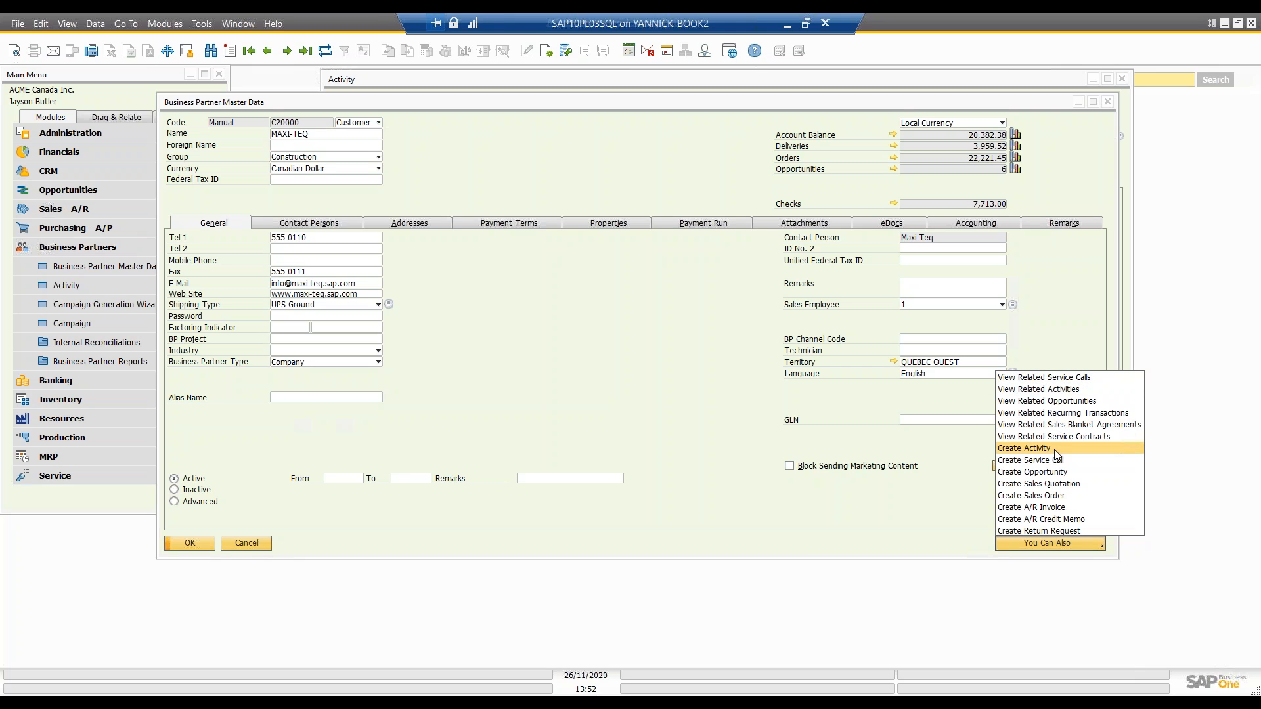
left_click(1078, 390)
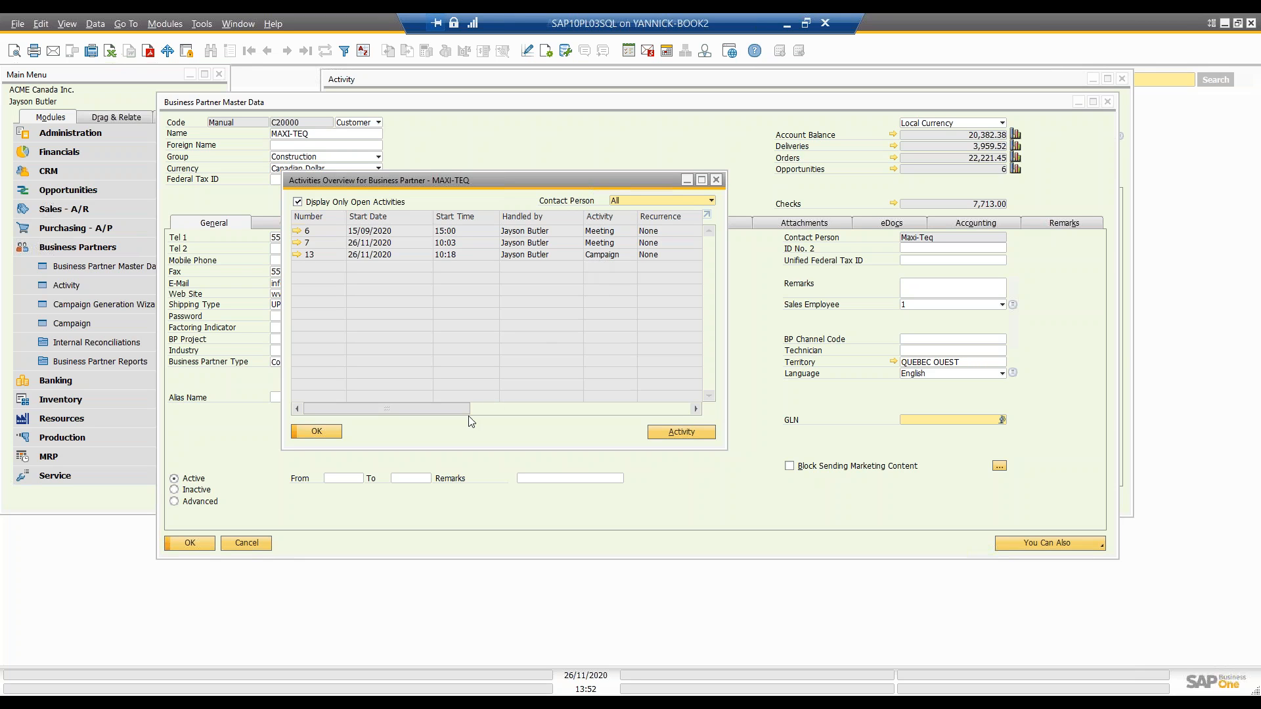
mouse_move(457, 408)
left_mouse_down()
mouse_move(620, 425)
mouse_move(448, 411)
left_mouse_up()
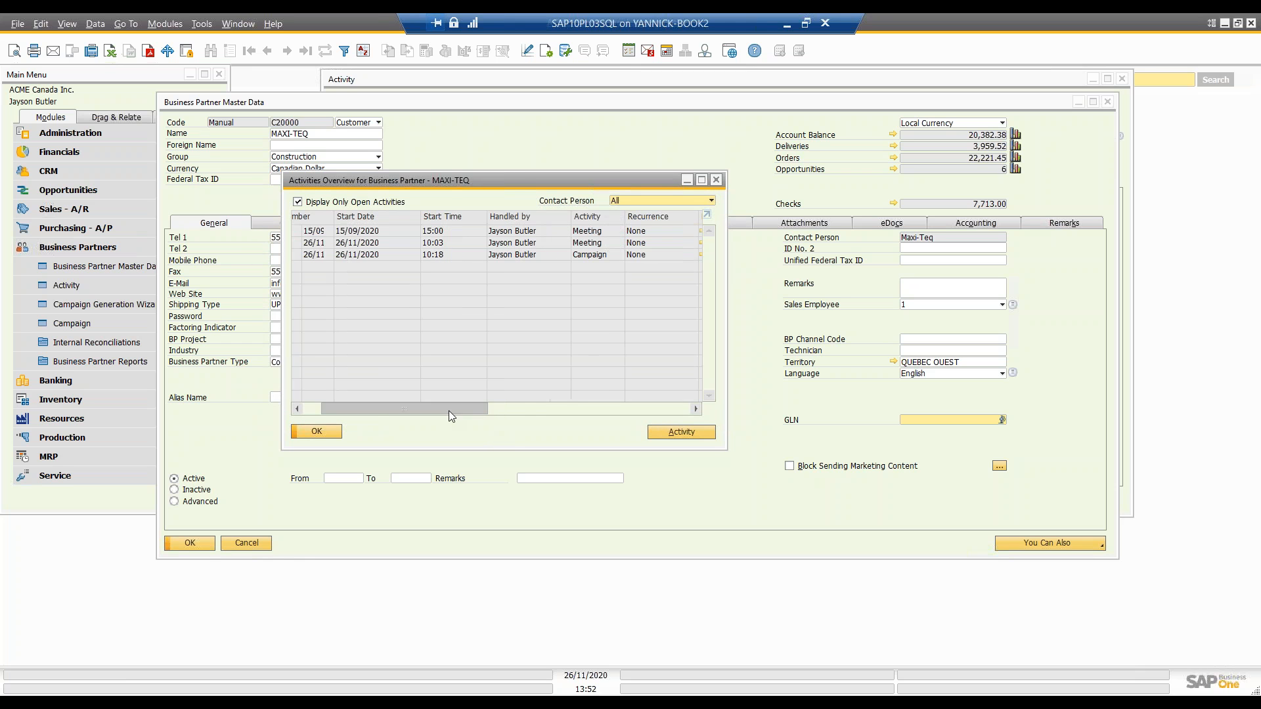
Step: Make the Type column visible in Maxi-Teq's activities overview and sort the activities by type
left_click(546, 53)
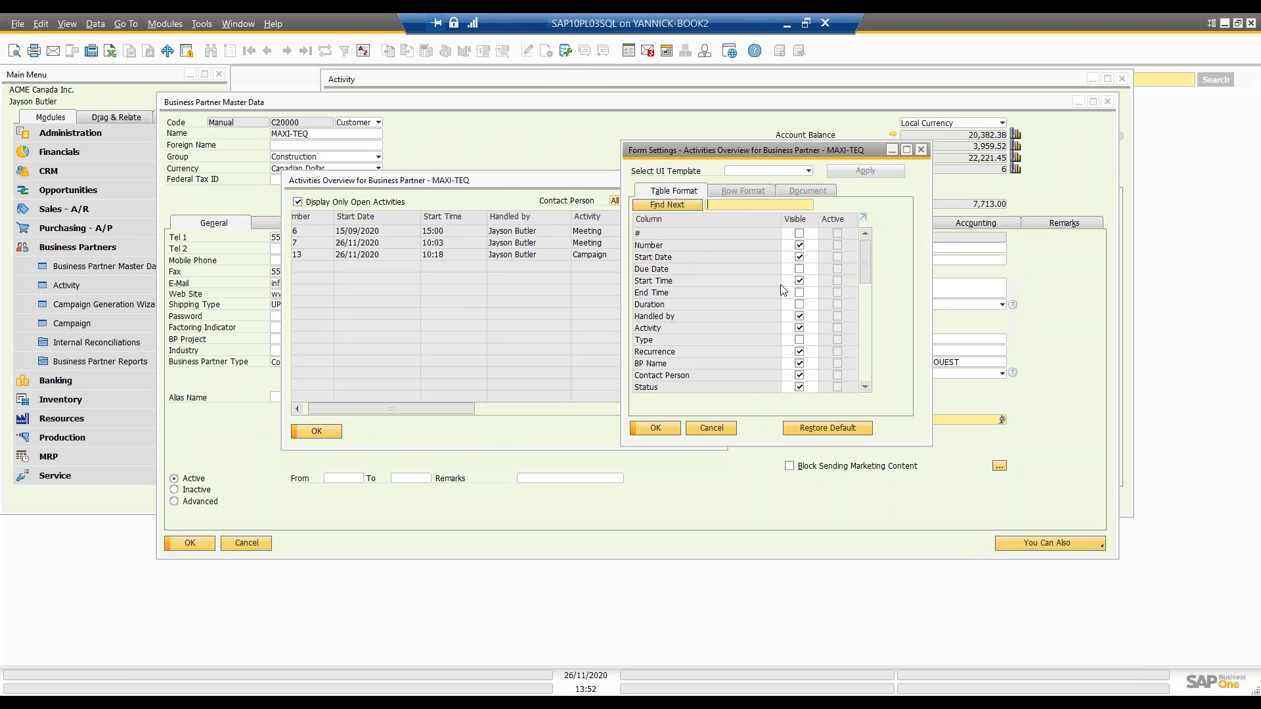
left_click(800, 339)
left_click(655, 428)
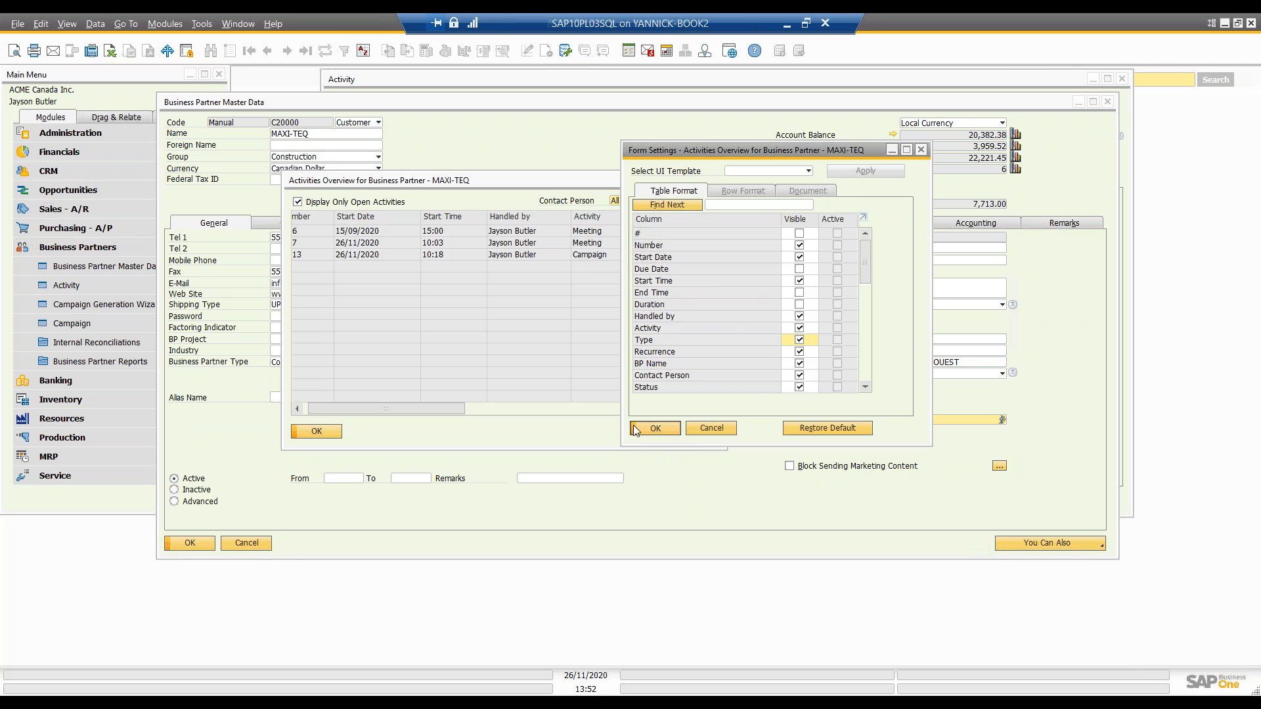
left_click_drag(450, 408, 480, 408)
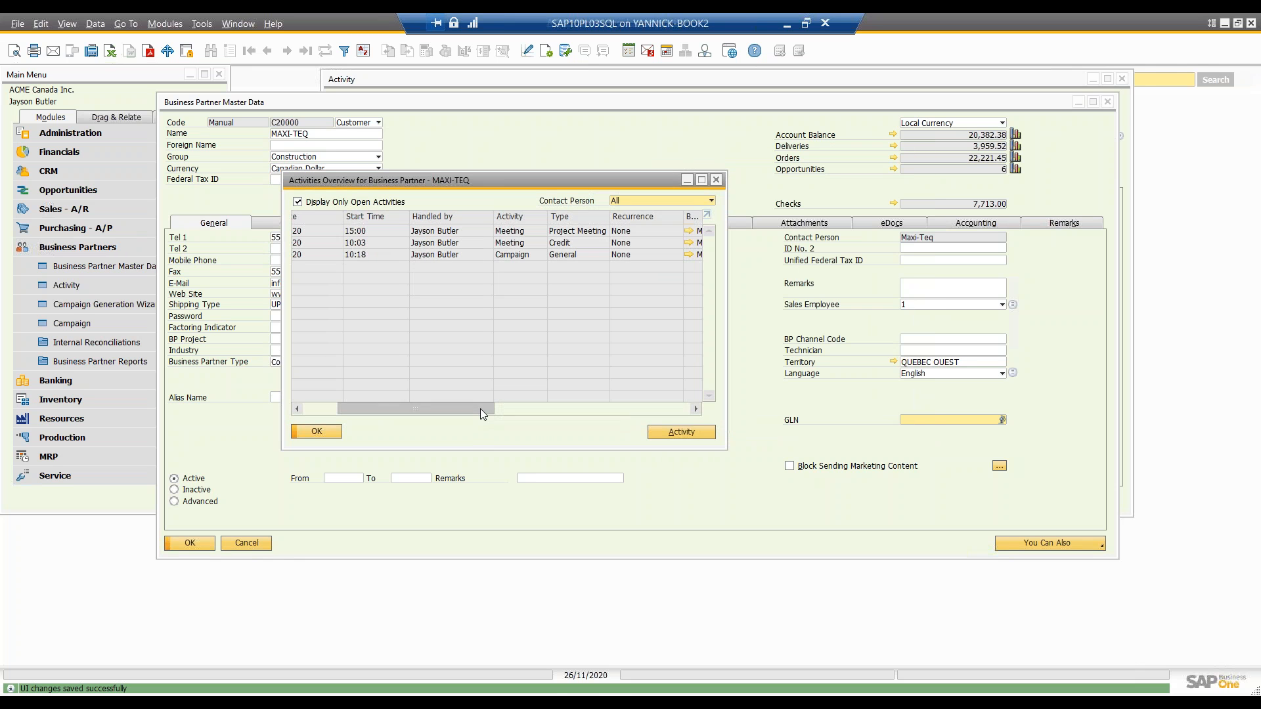
left_click(569, 218)
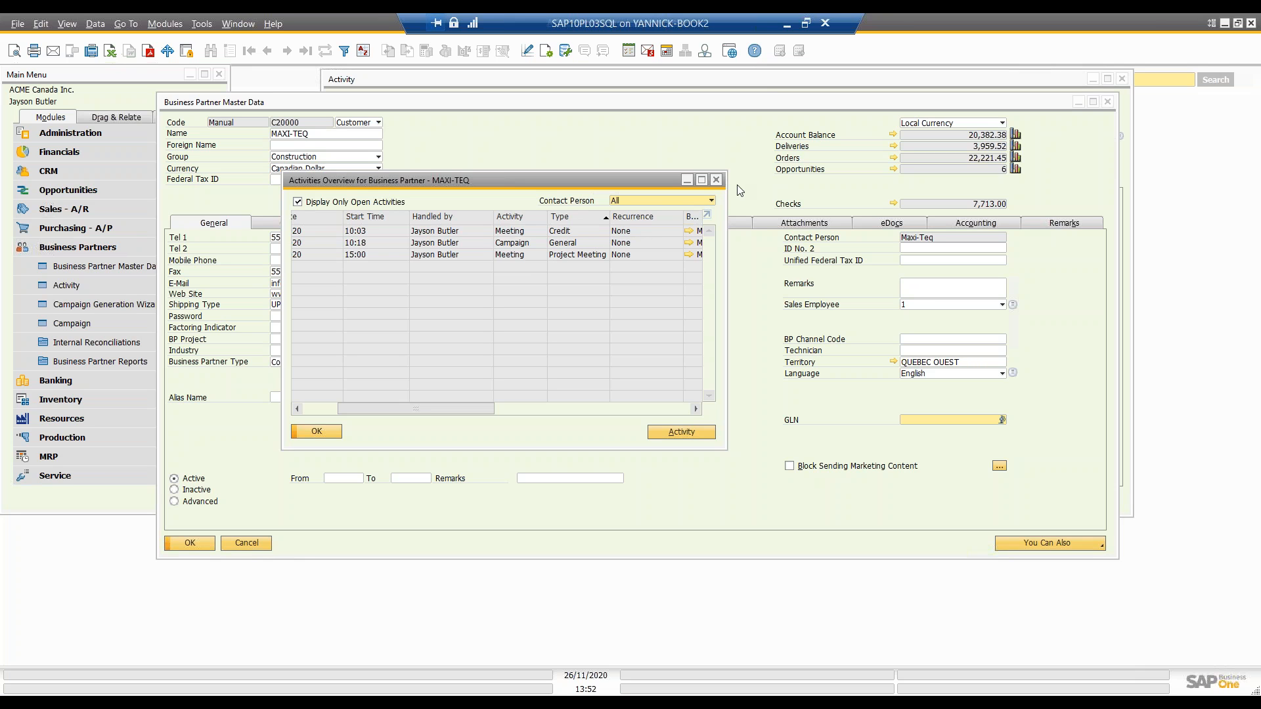
Step: Close the activities overview, Maxi-Teq's master data and the new activity without saving, and expand the CRM module
left_click(716, 180)
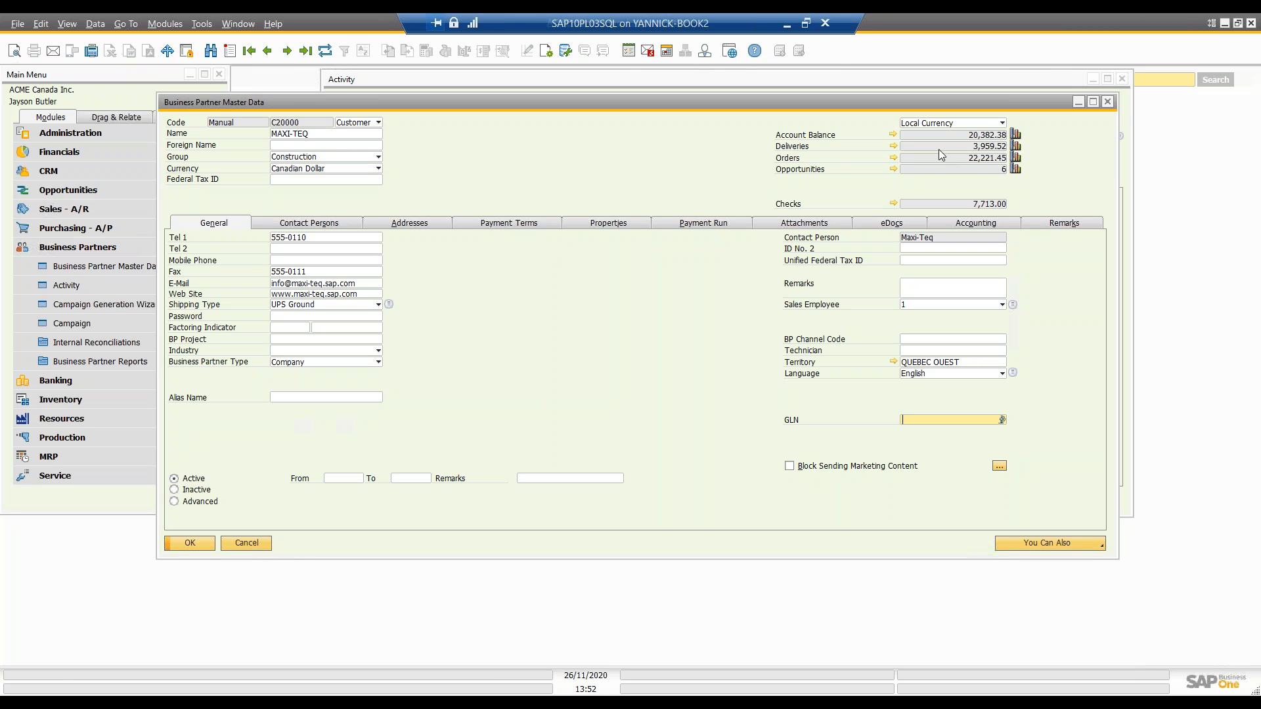
left_click(1112, 101)
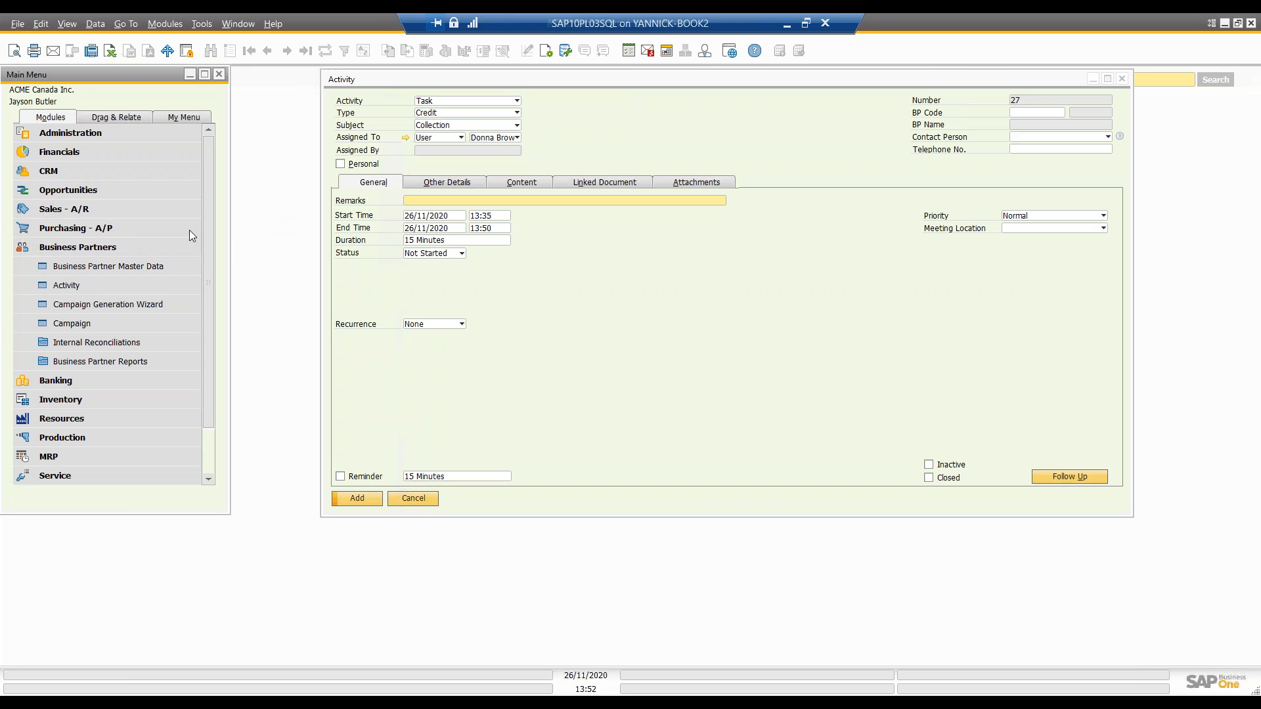
left_click(30, 175)
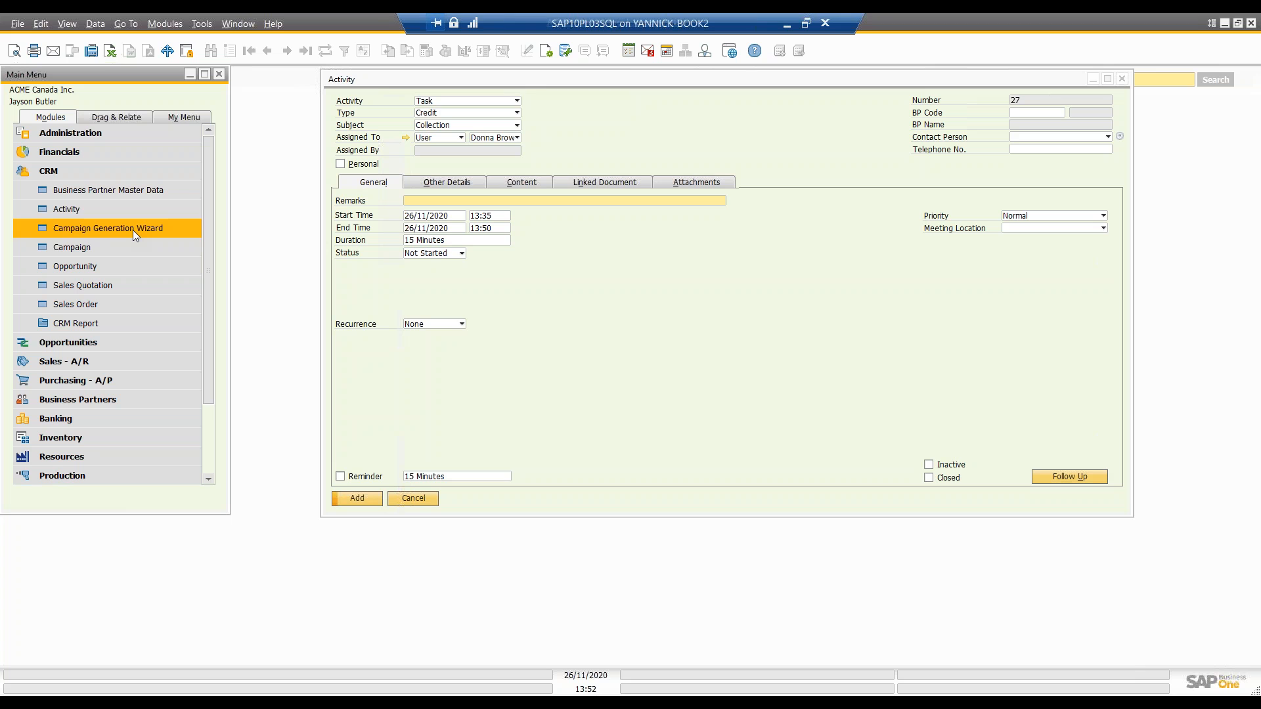
left_click(1122, 79)
left_click(568, 398)
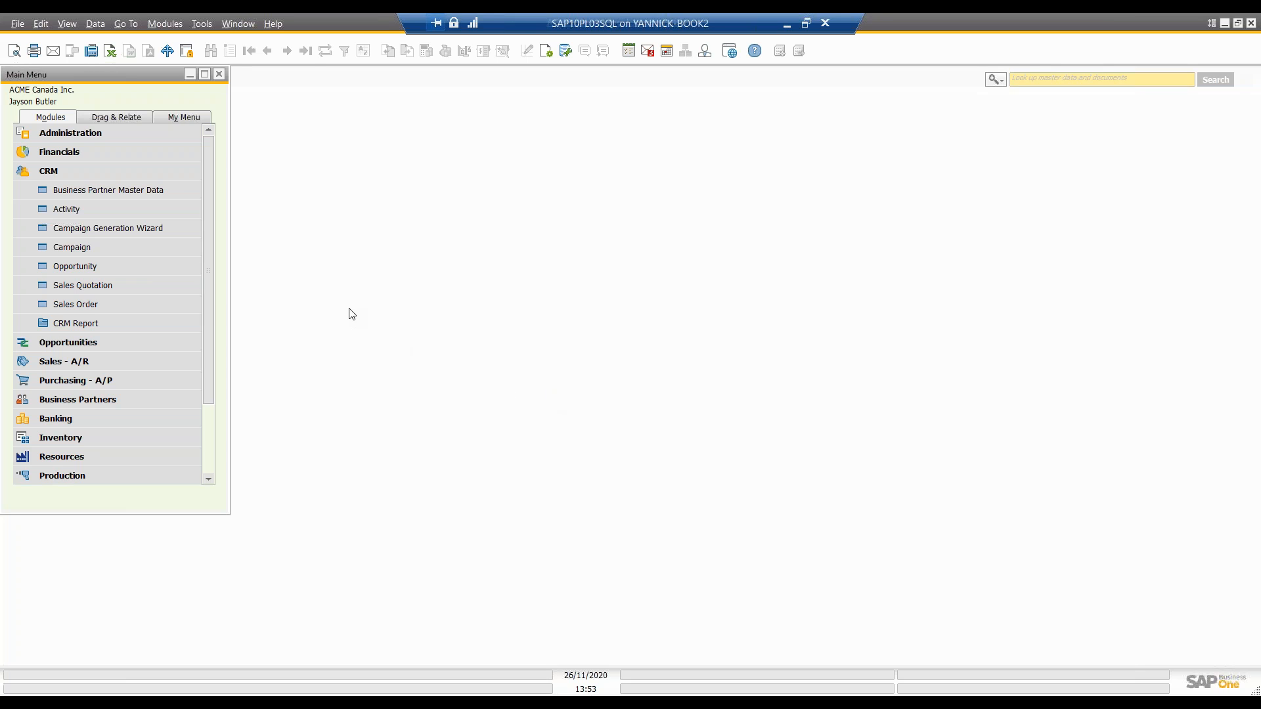
Step: Start the Campaign Generation Wizard and base the new campaign on the existing campaign "test"
left_click(116, 231)
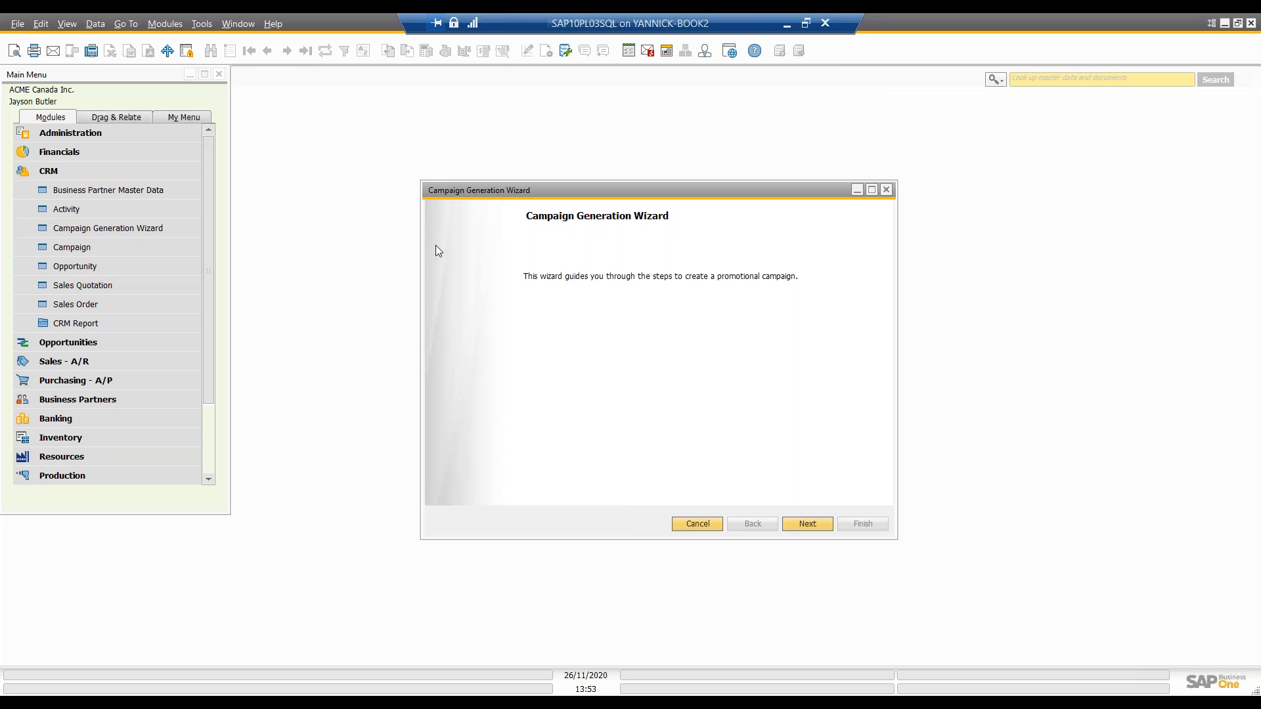
left_click(809, 523)
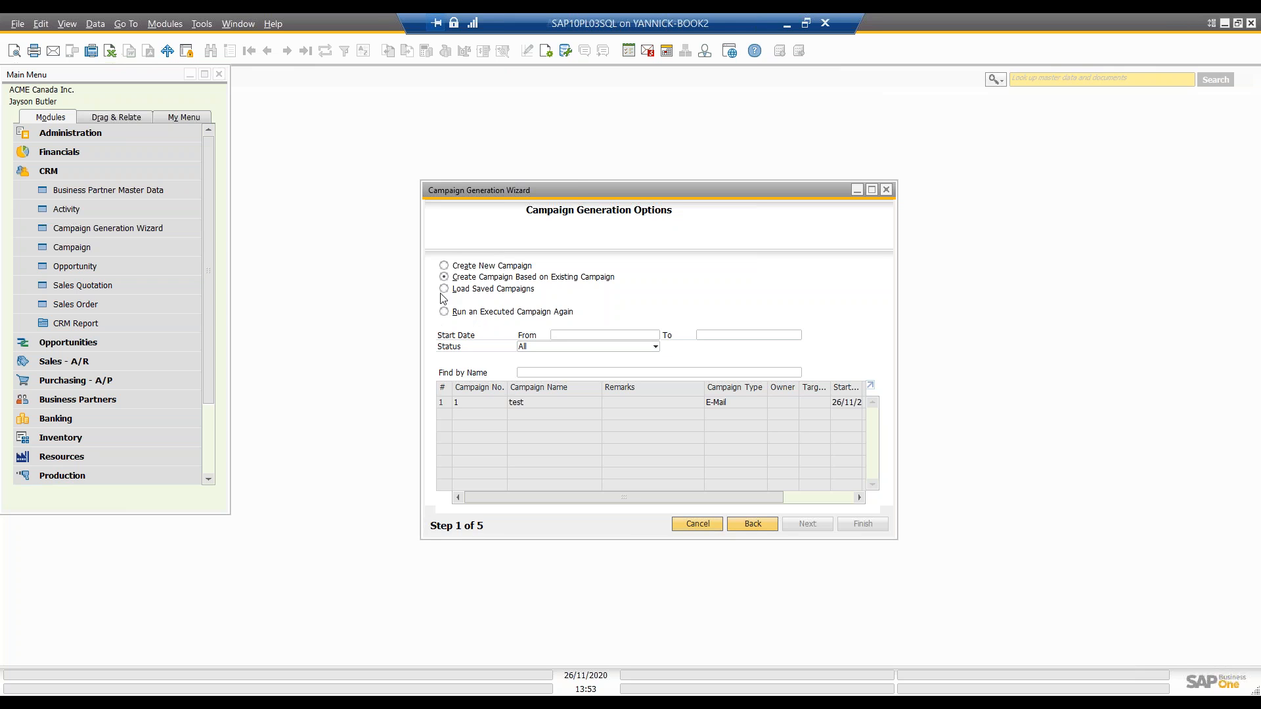
left_click(444, 406)
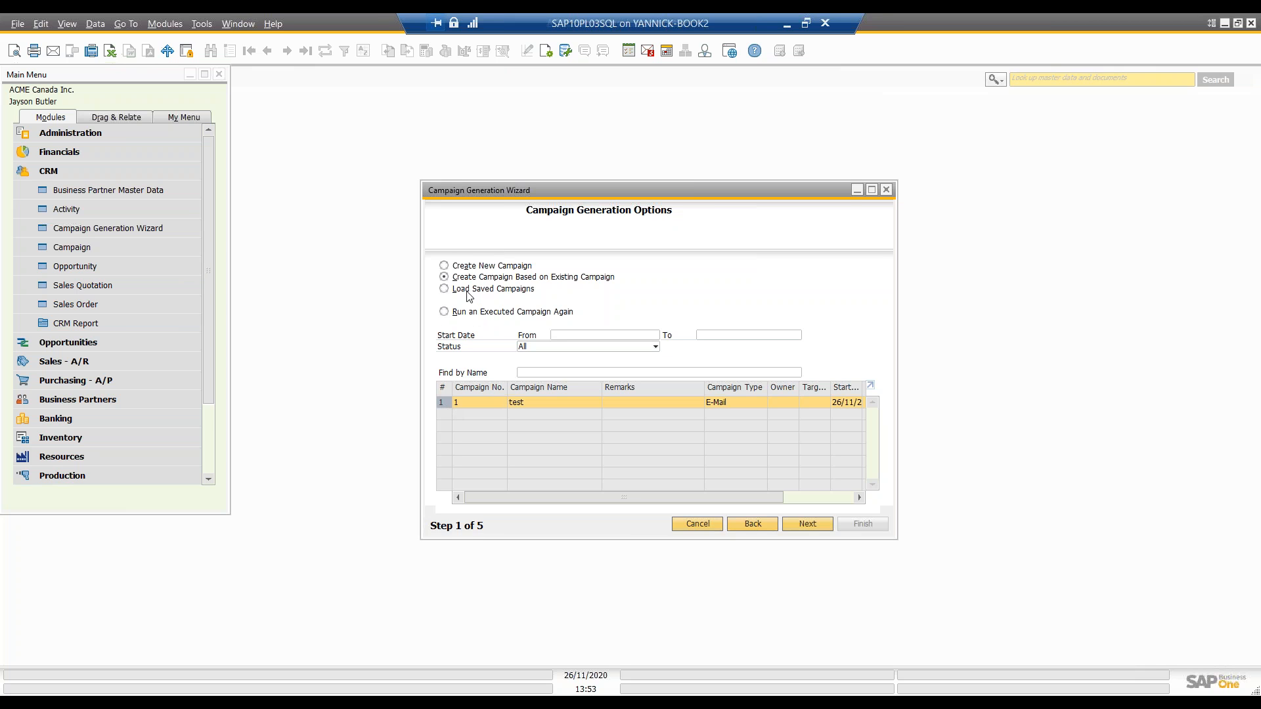
left_click(790, 524)
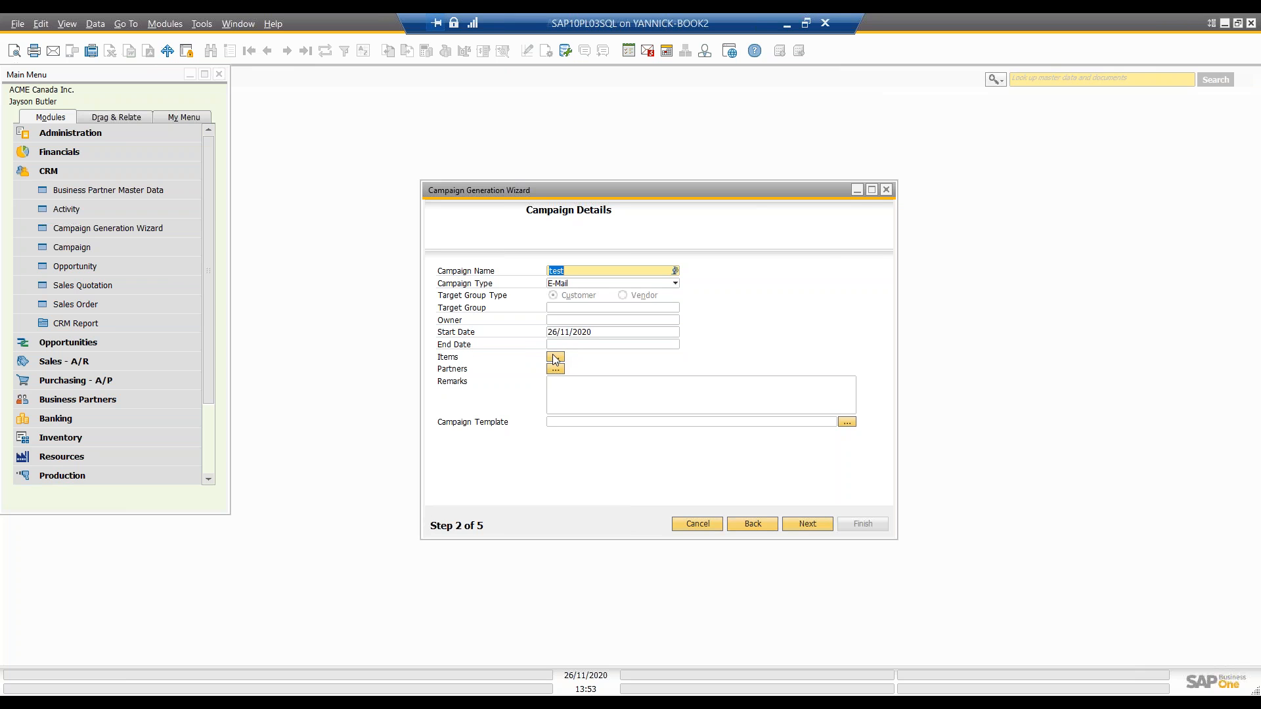
Step: Look at the campaign's item list and the available campaign types, leaving both without making changes
left_click(554, 356)
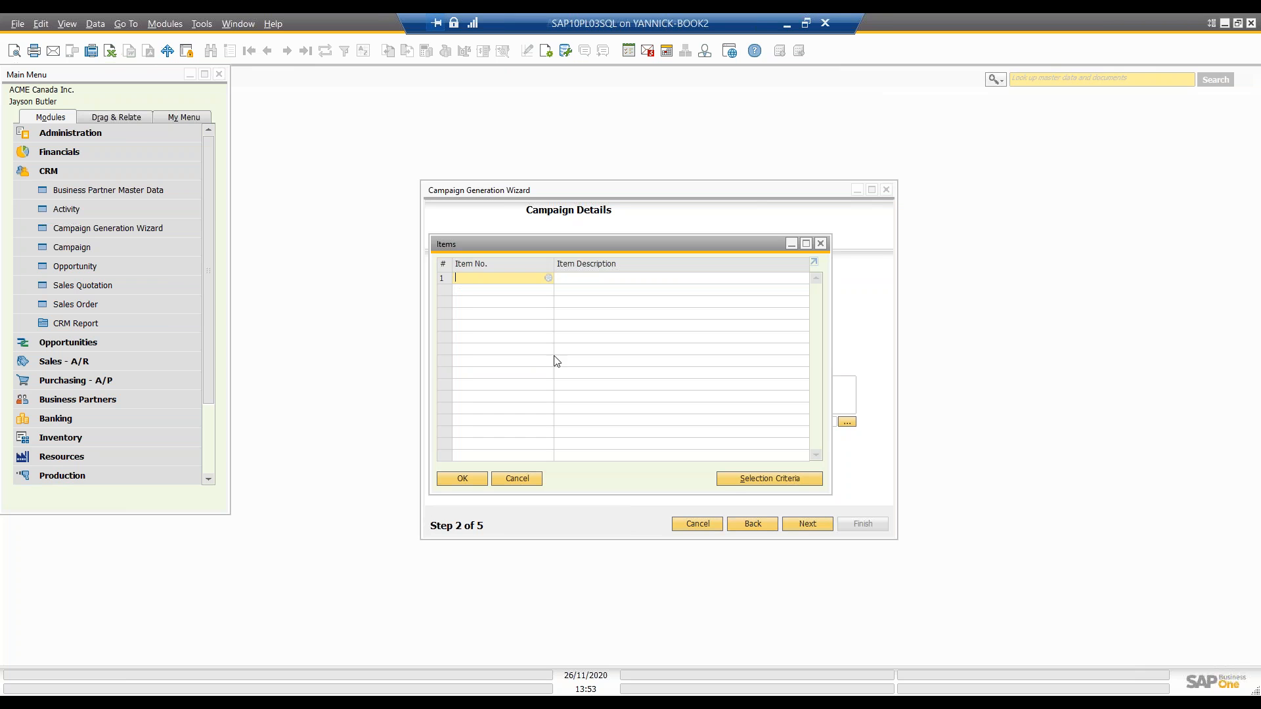
left_click(818, 244)
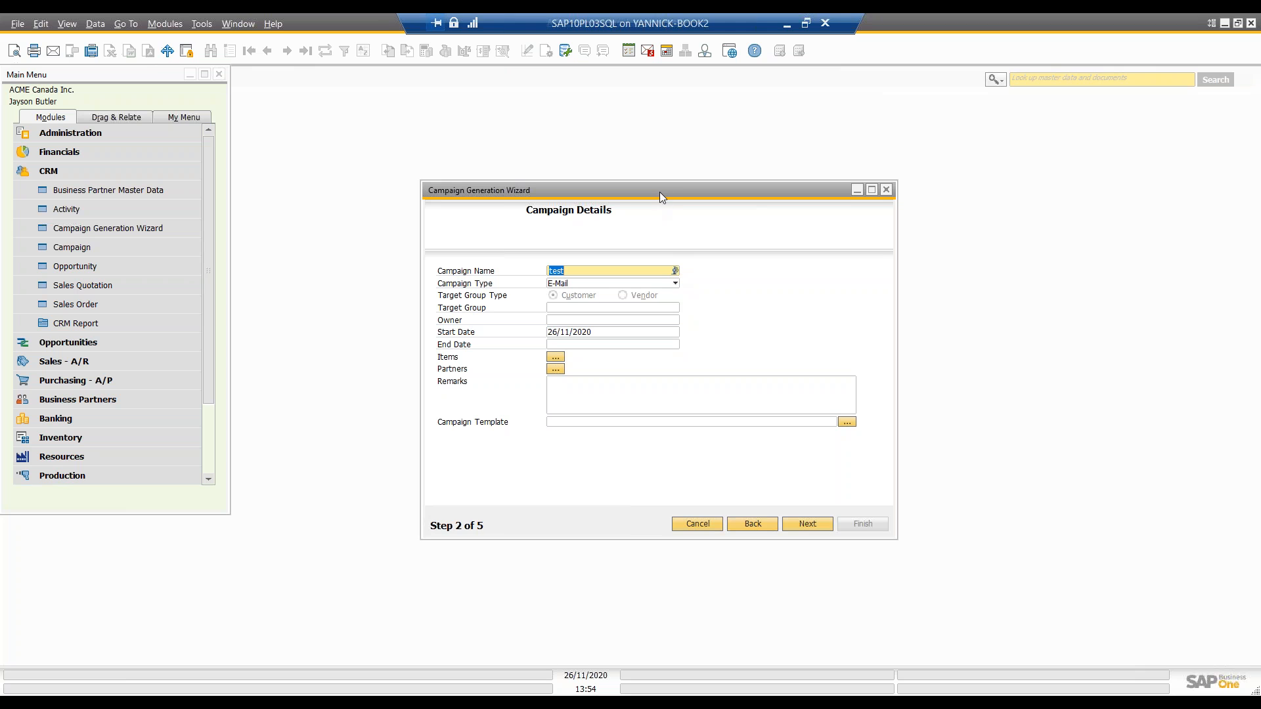
left_click_drag(659, 192, 657, 158)
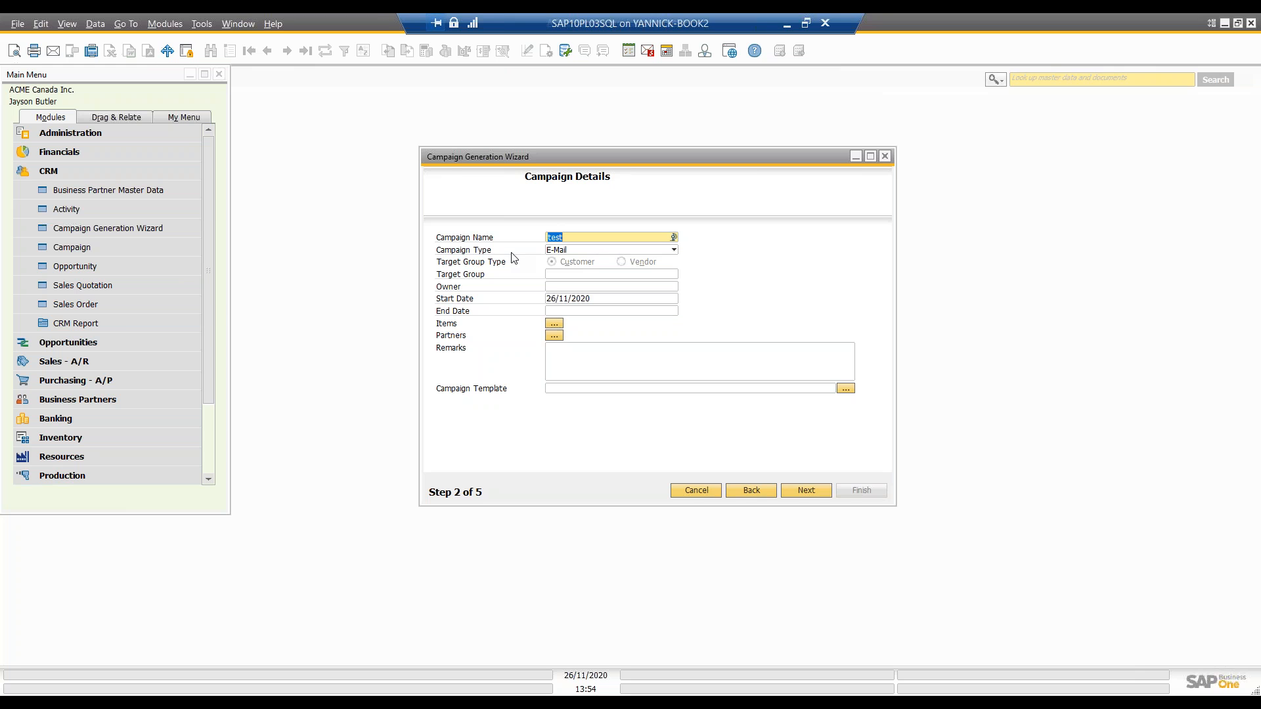
left_click(556, 252)
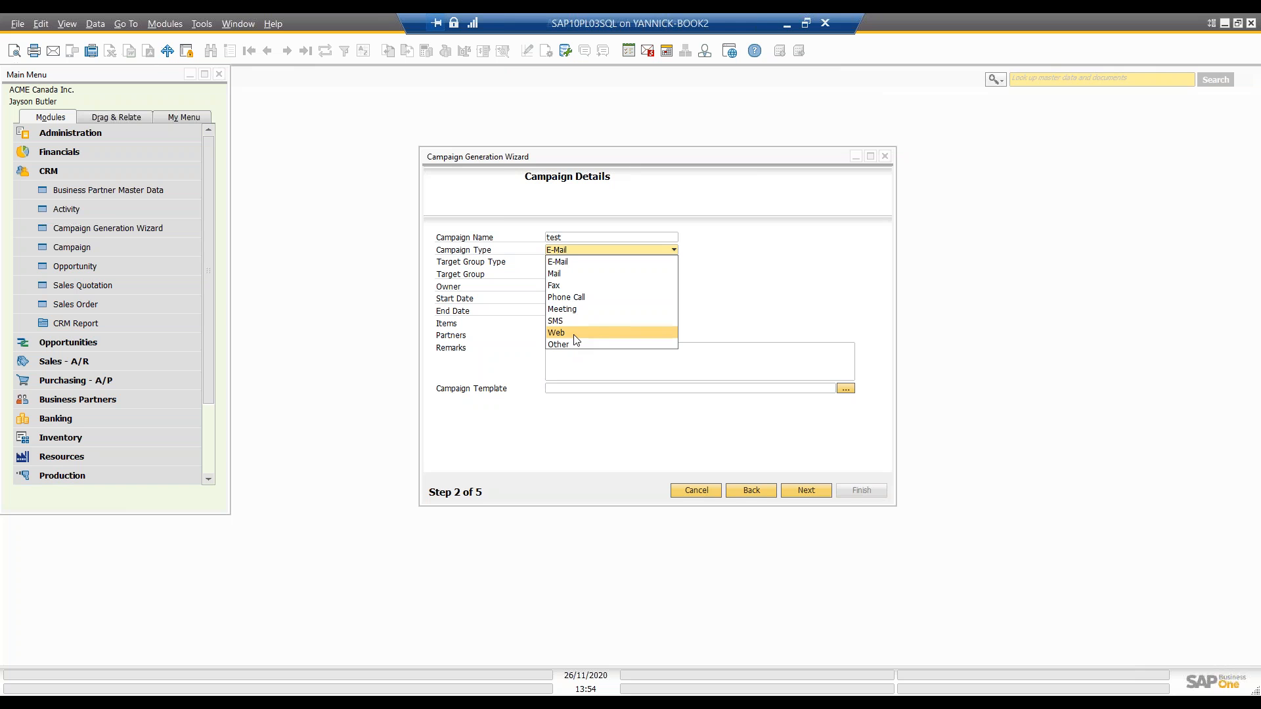
left_click(744, 307)
Step: Accept the campaign details and the listed target business partners, and continue to the save and execute options
left_click(811, 490)
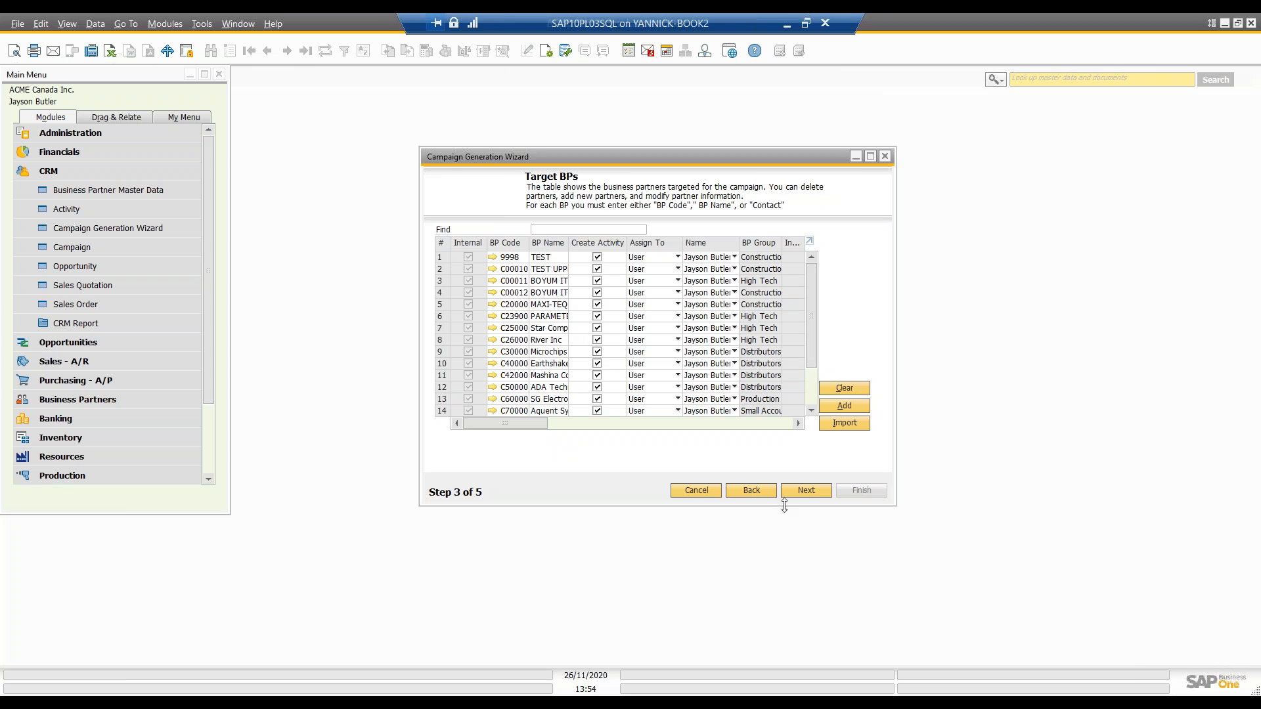
left_click(821, 492)
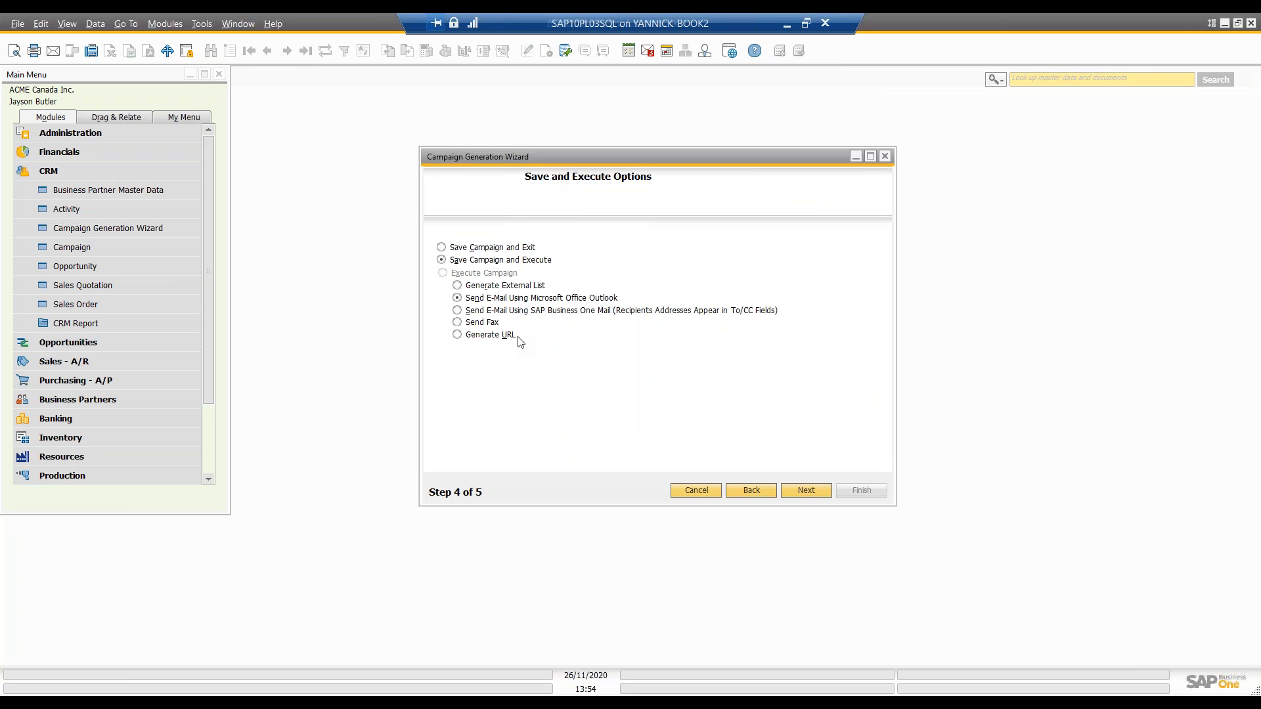
Step: Save and execute the campaign with e-mail sending through Microsoft Office Outlook, and close the wizard's summary report
left_click(794, 492)
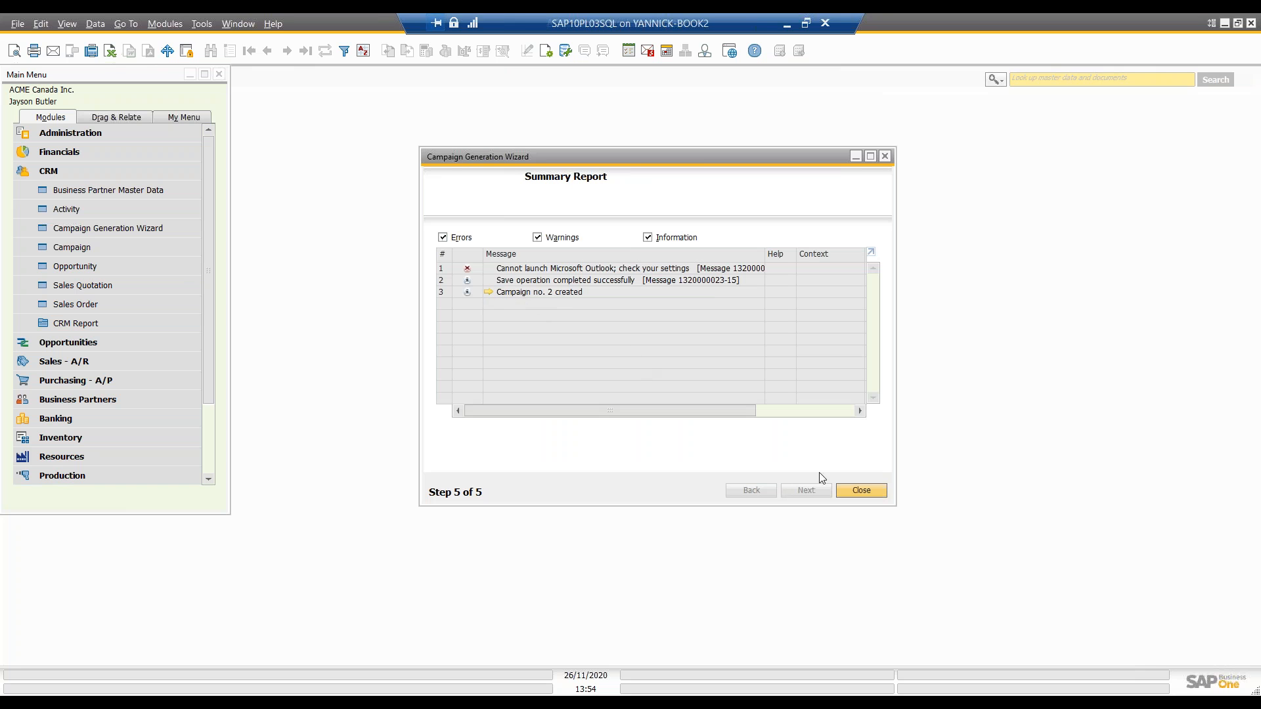
left_click(844, 491)
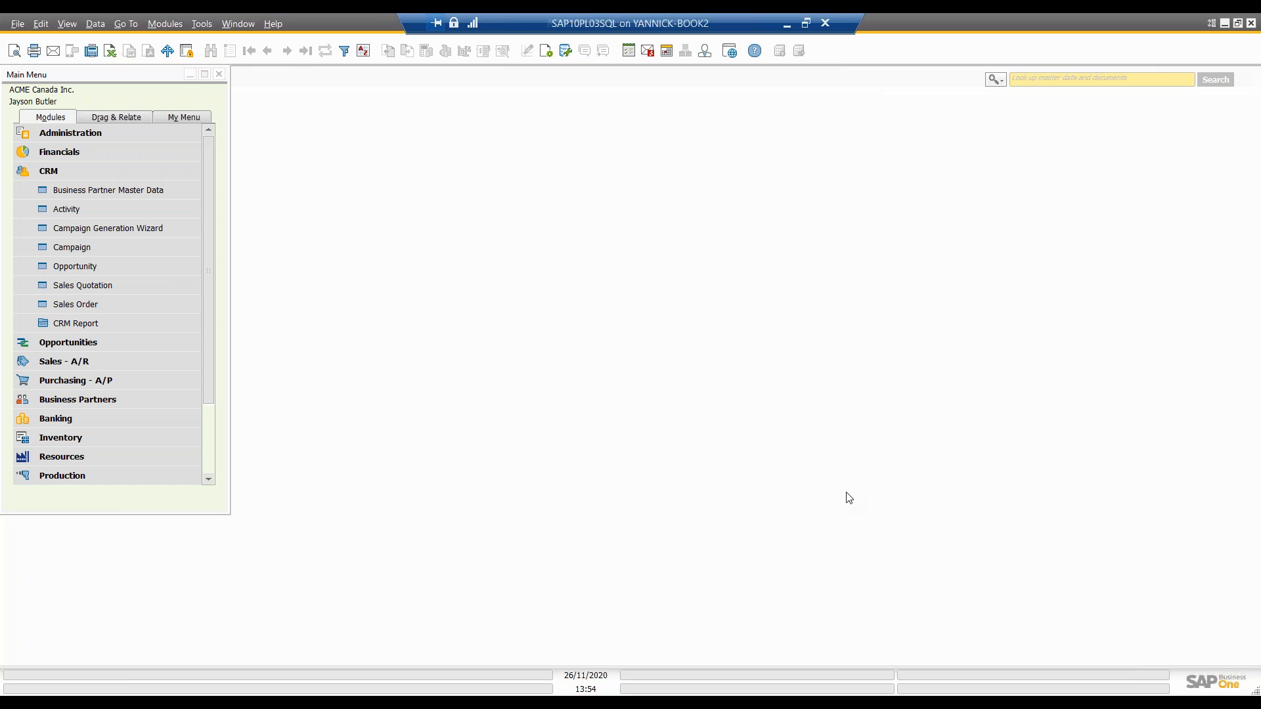
Step: Open the Campaign form from the CRM module and display the most recently created campaign
left_click(101, 249)
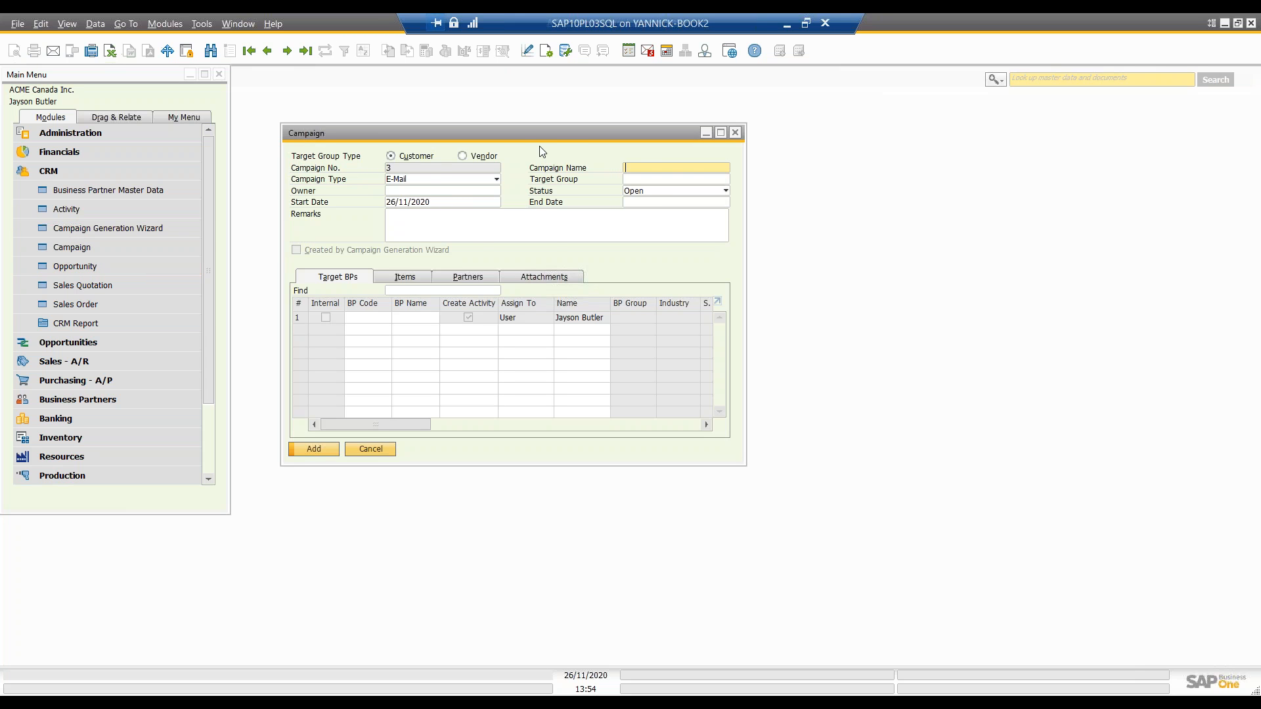
left_click_drag(538, 135, 507, 128)
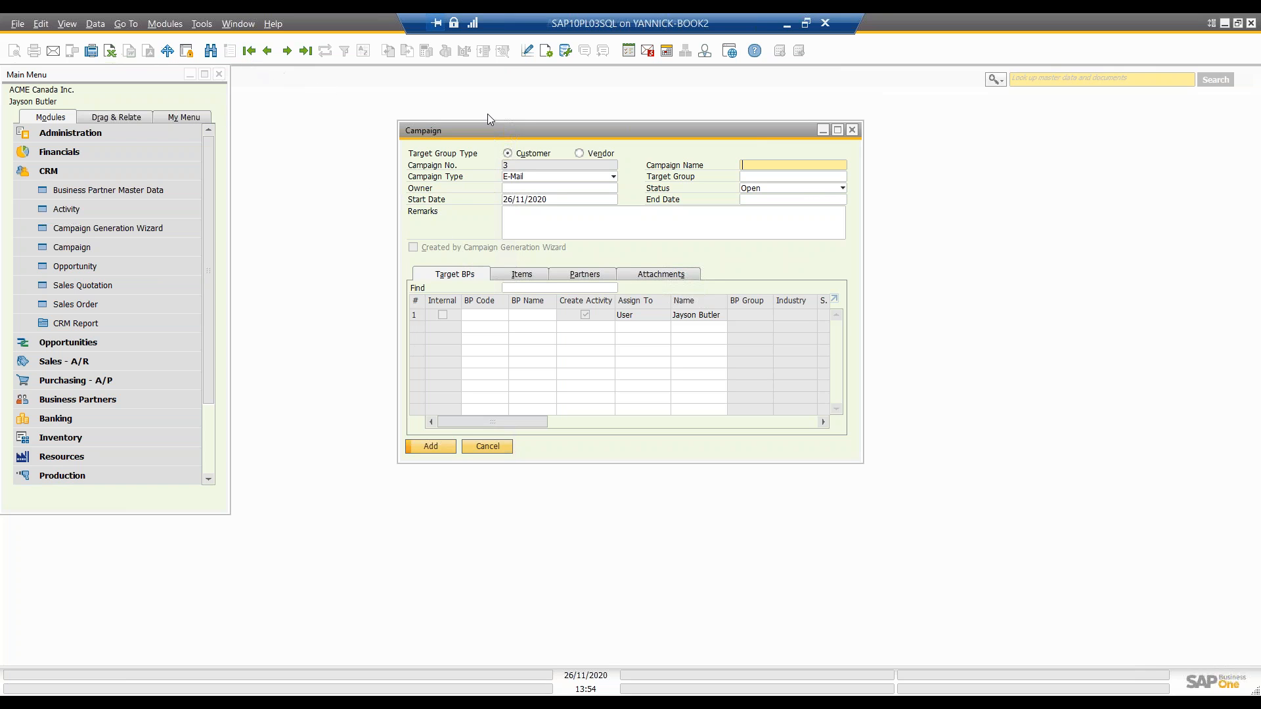
left_click_drag(485, 128, 425, 128)
left_click(273, 56)
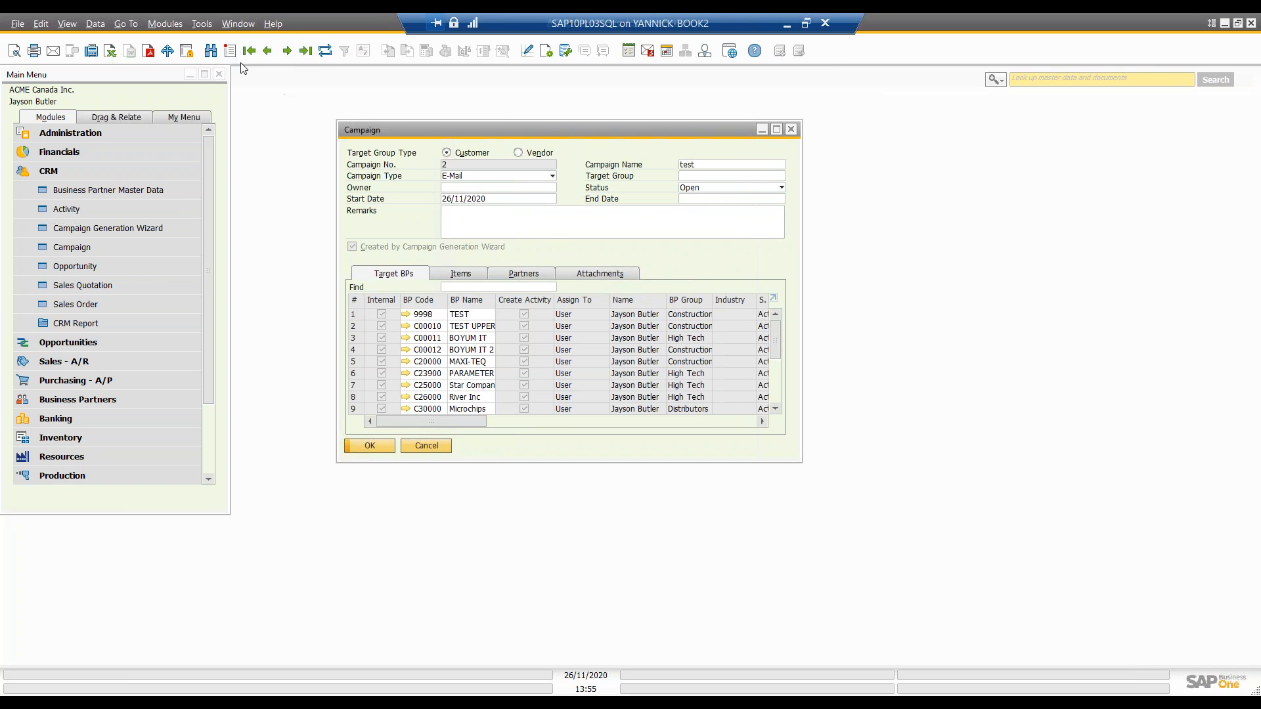
Step: Switch to a blank campaign and look through its Items, Partners, Attachments and Target BPs sections
left_click(231, 51)
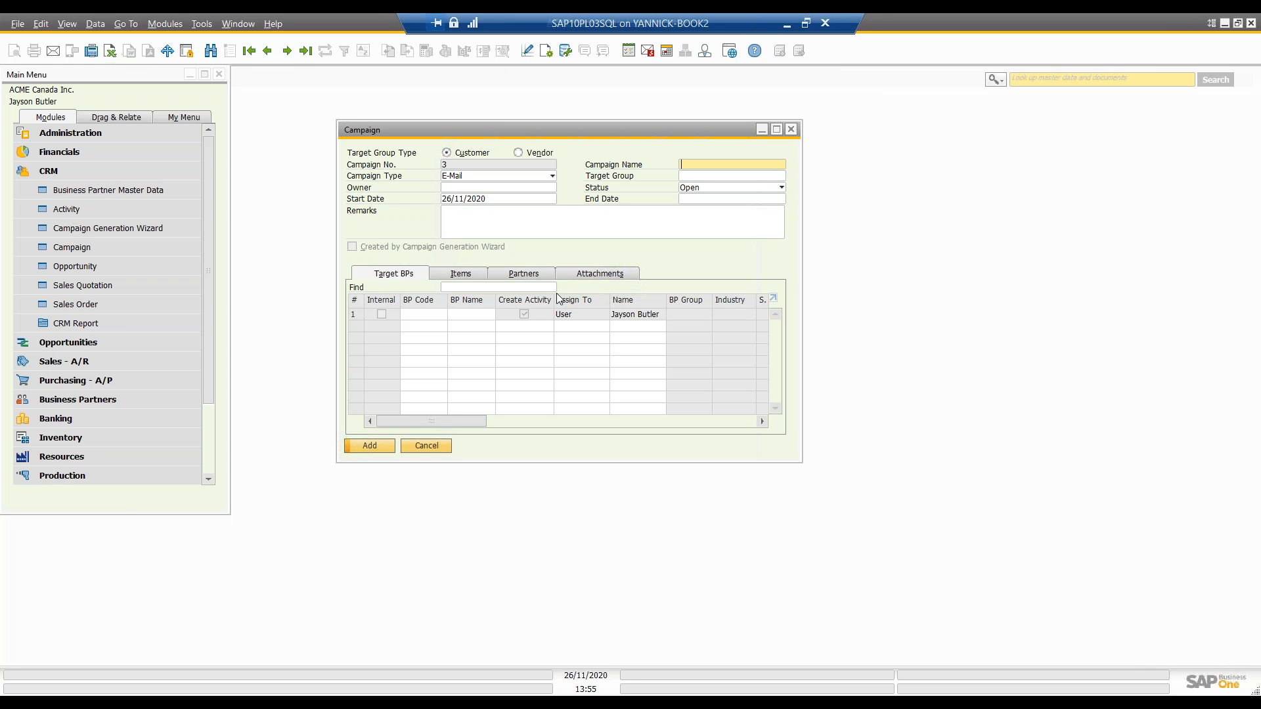
left_click(450, 279)
left_click(524, 277)
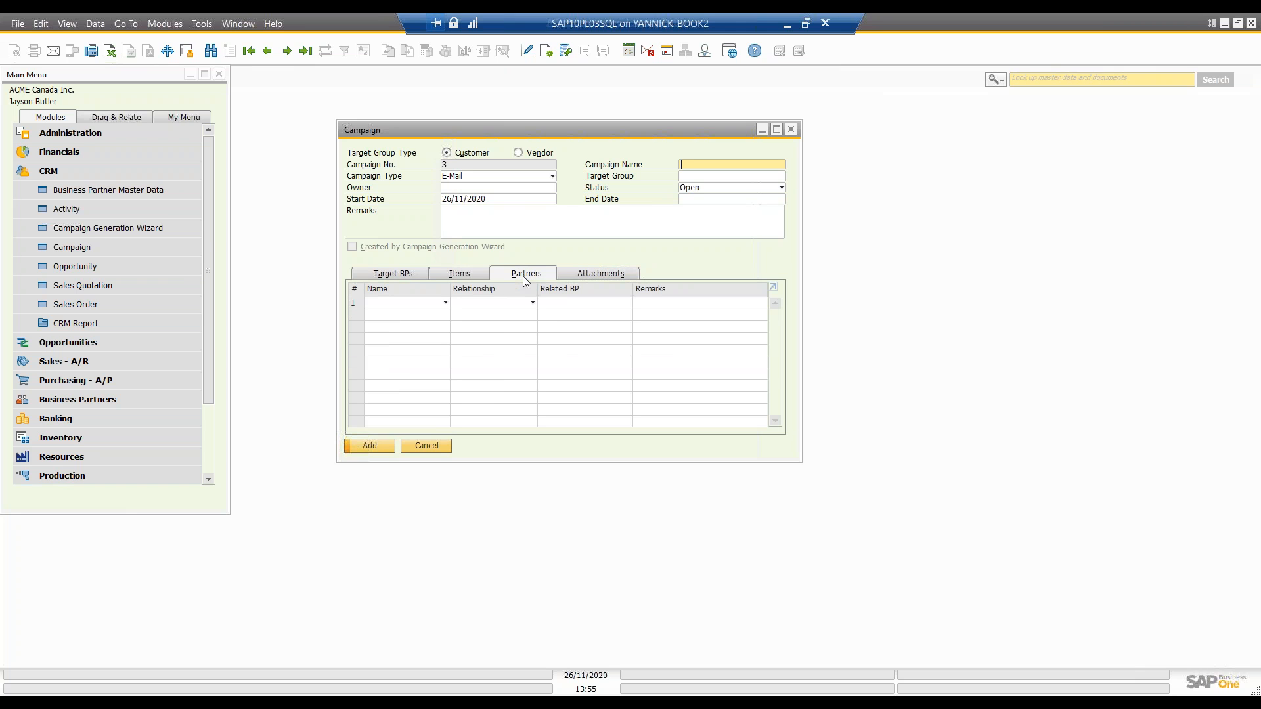
left_click(420, 272)
left_click(522, 277)
left_click(589, 274)
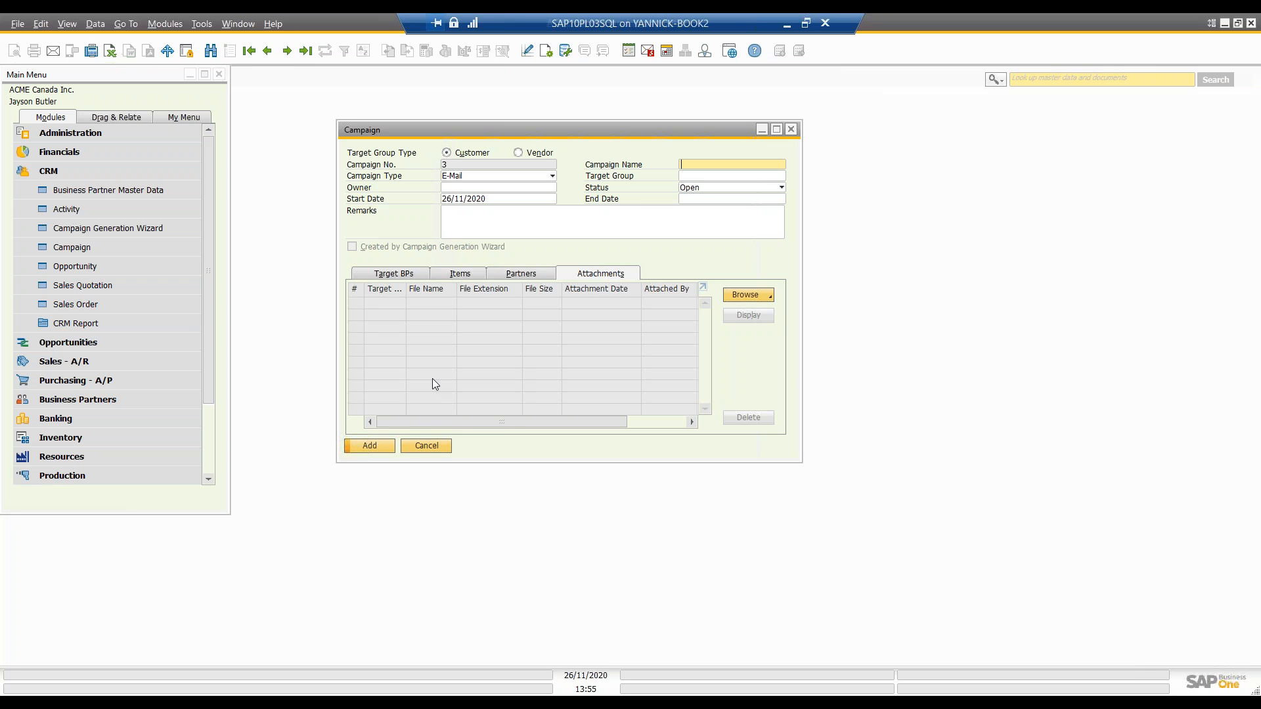
left_click(412, 275)
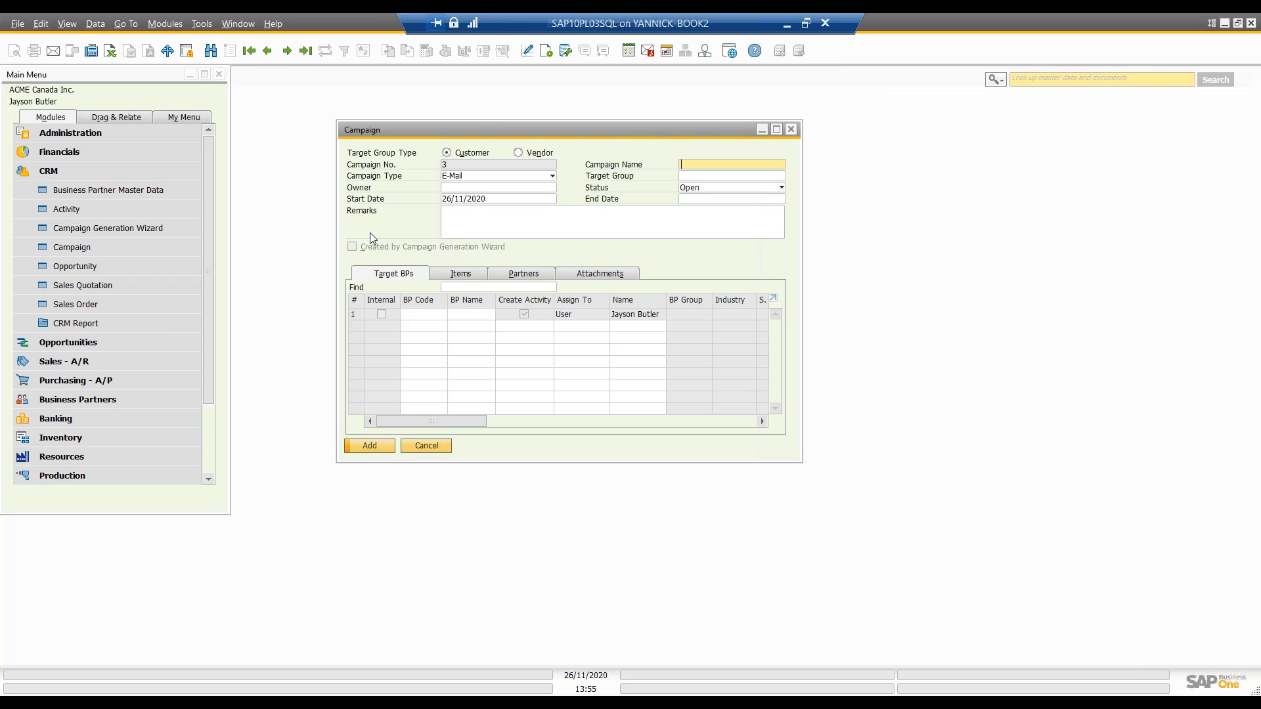
Step: View the campaign types available for the blank campaign, and close it without saving
left_click(480, 176)
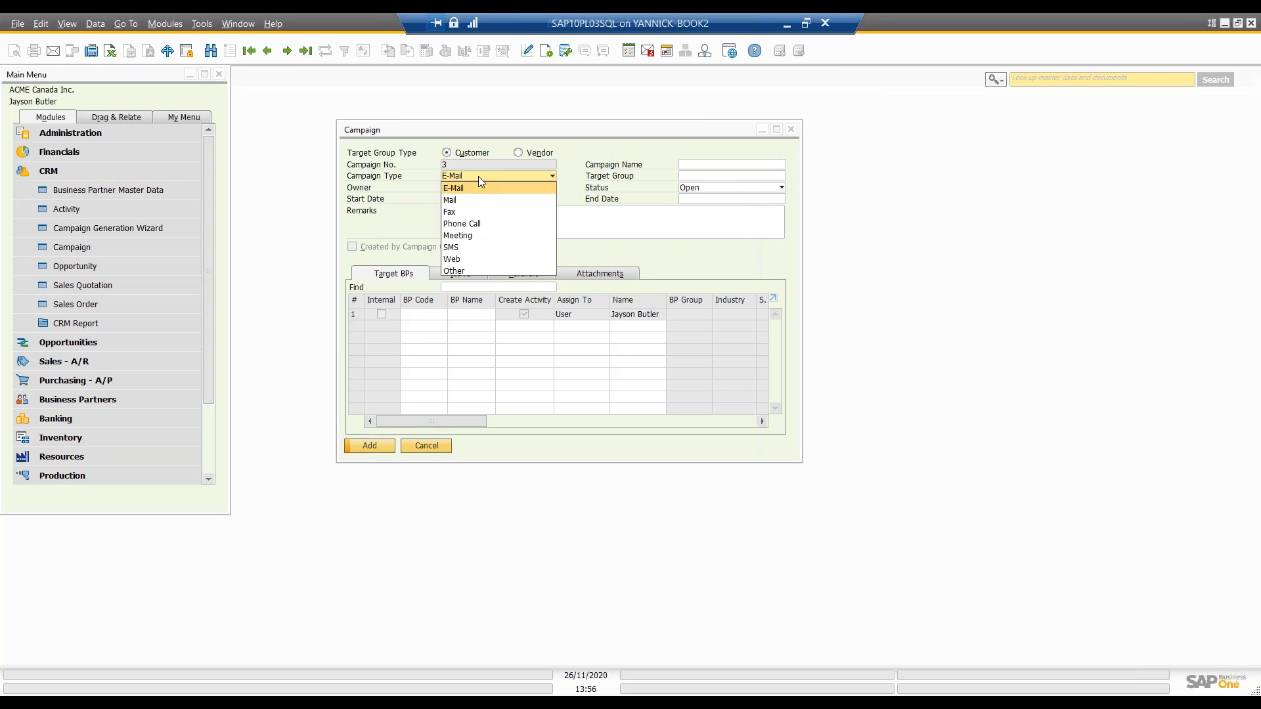
left_click(396, 222)
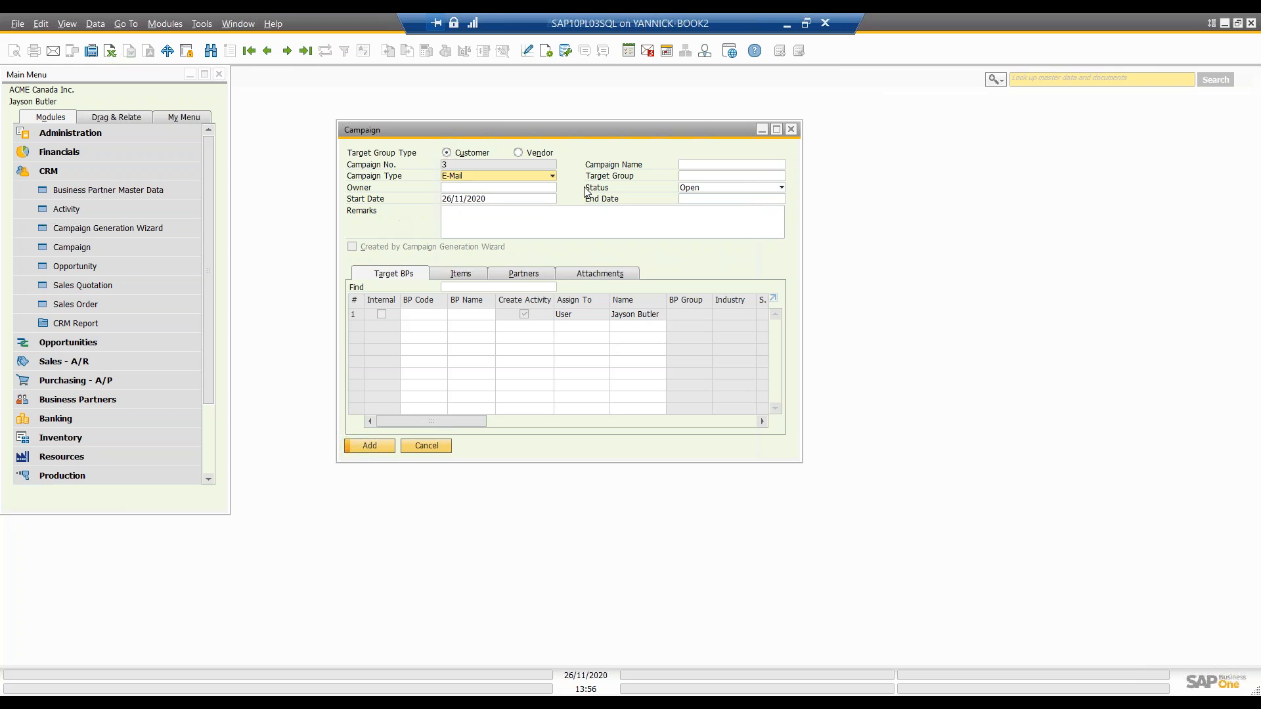
left_click(793, 129)
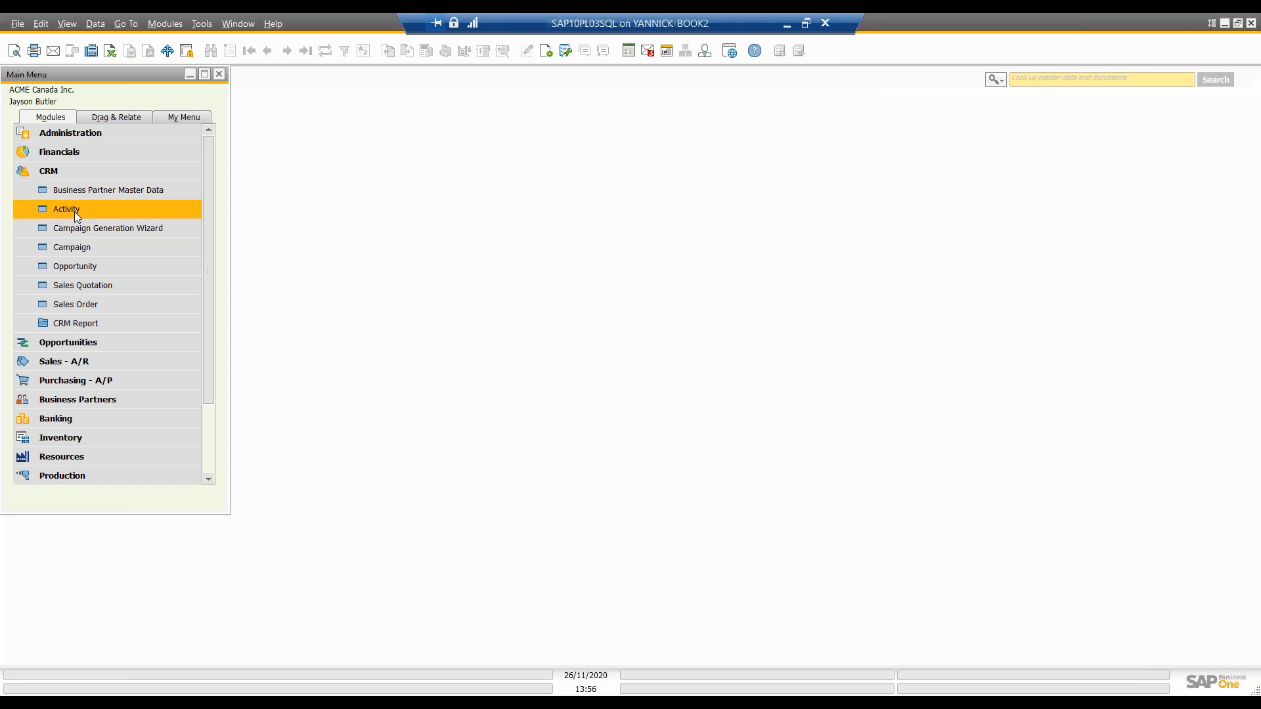
Step: Open the Opportunity form from the CRM module and display the last recorded opportunity with its full window in view
left_click(98, 267)
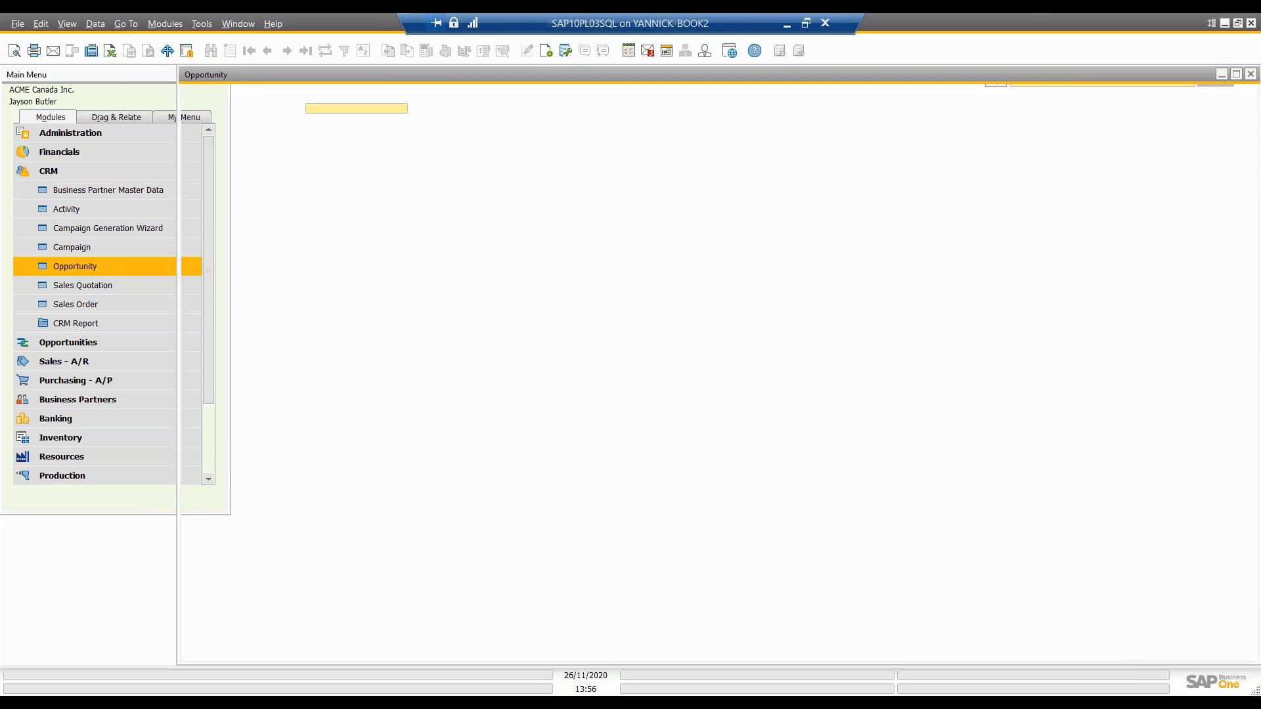
left_click_drag(290, 77, 447, 122)
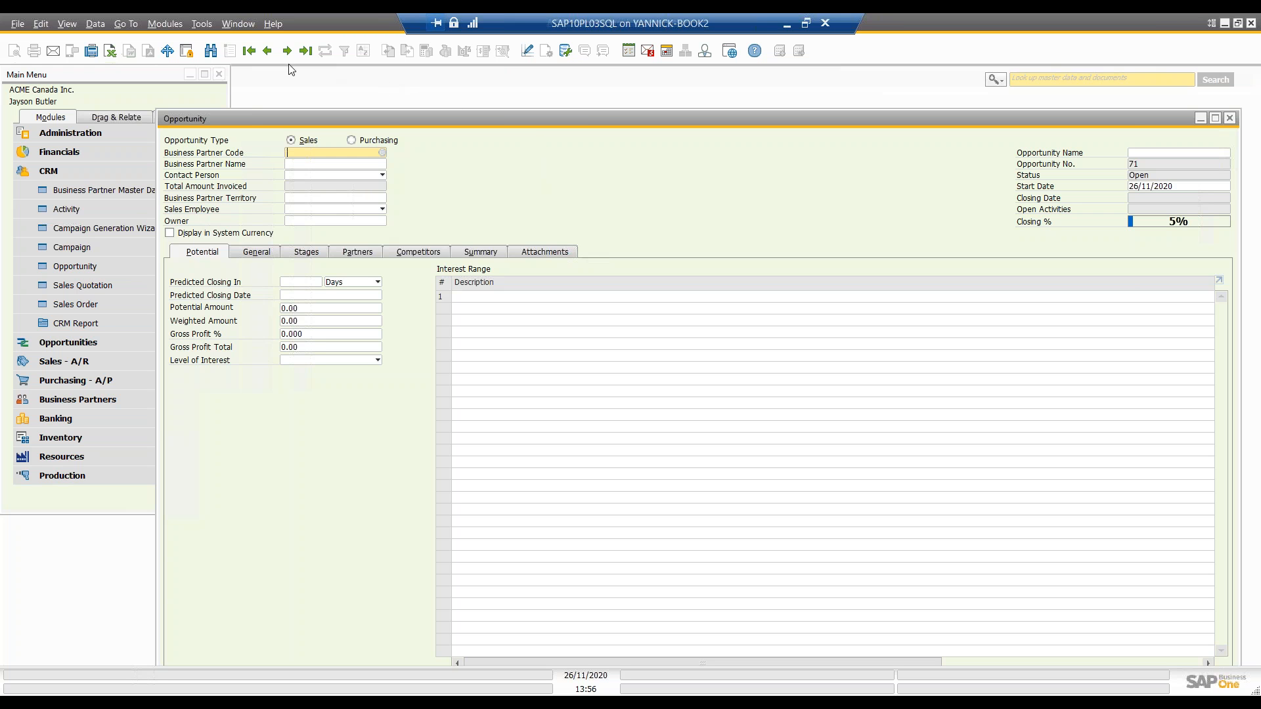
left_click(267, 52)
left_click_drag(381, 118, 329, 86)
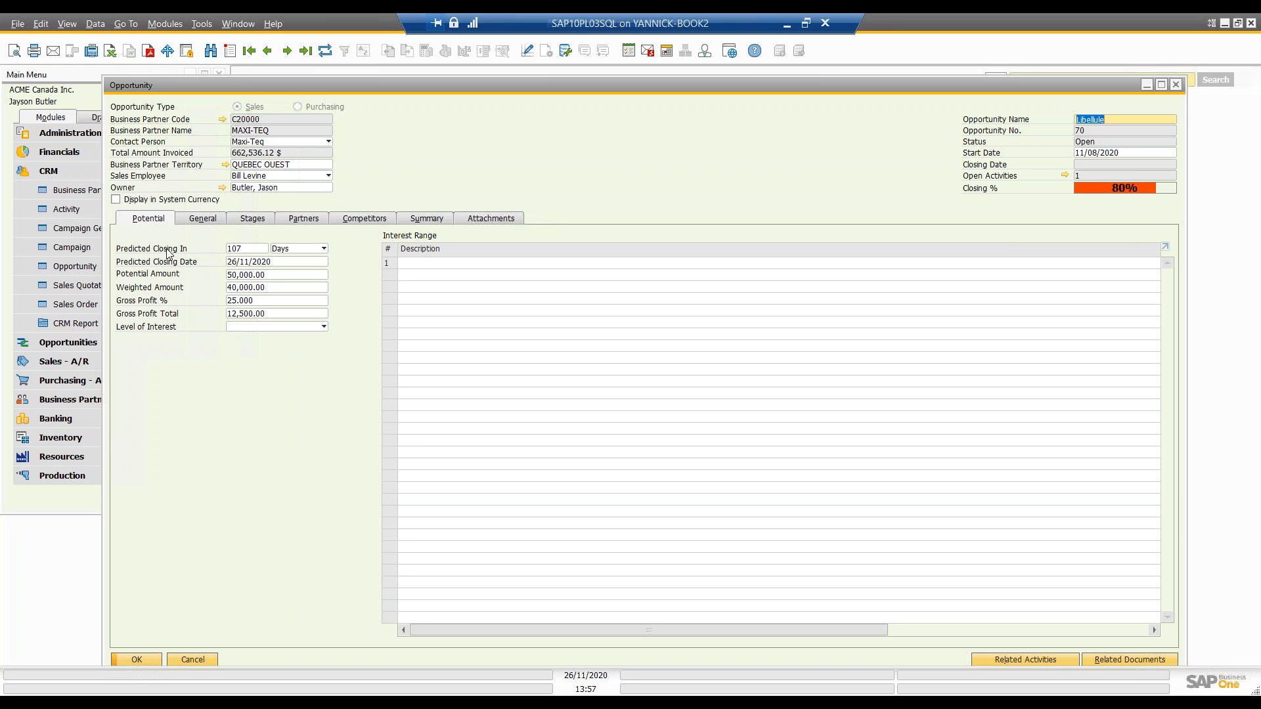
Step: Review the opportunity's predicted closing date, potential amount and weighted amount without changing them
left_click(278, 262)
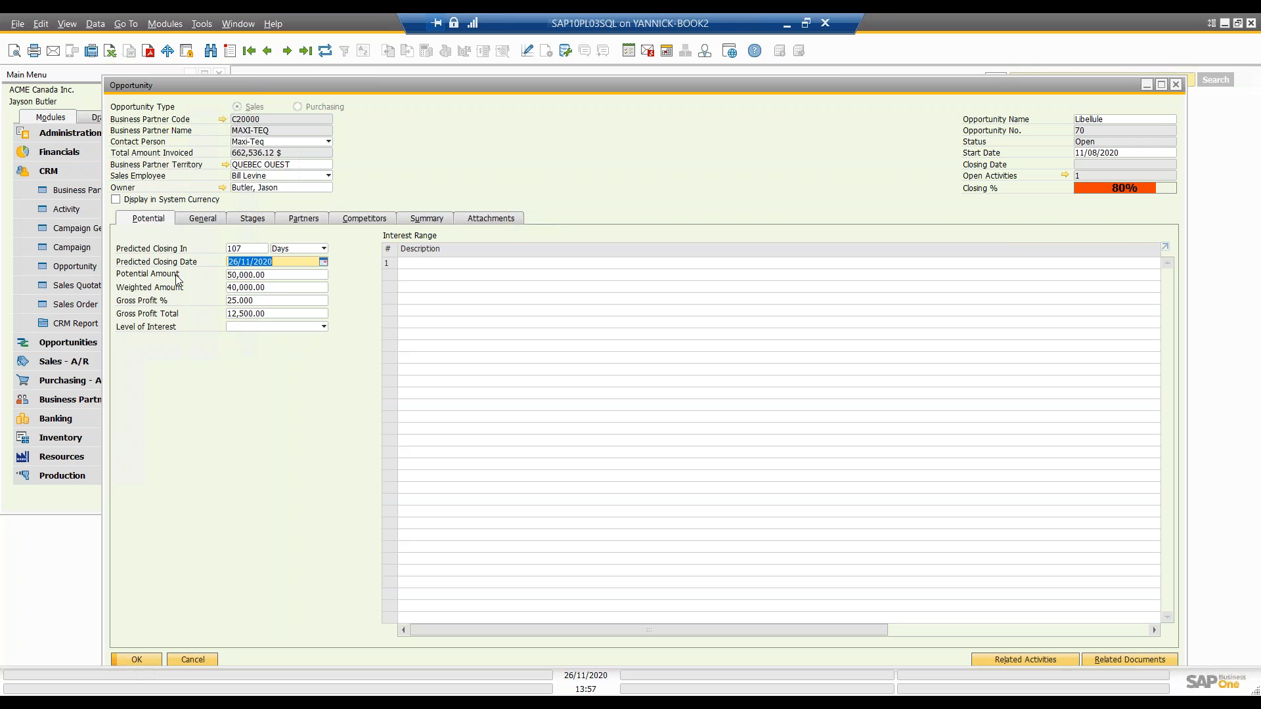
left_click(266, 277)
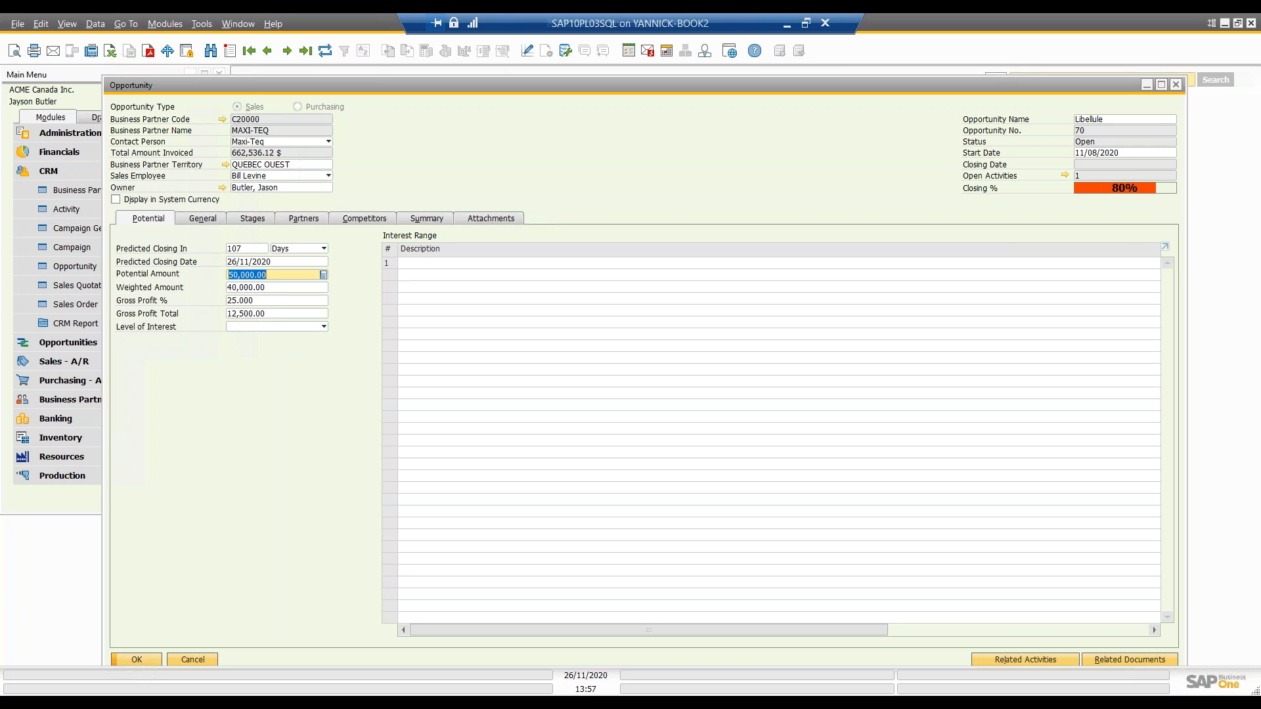
left_click(263, 290)
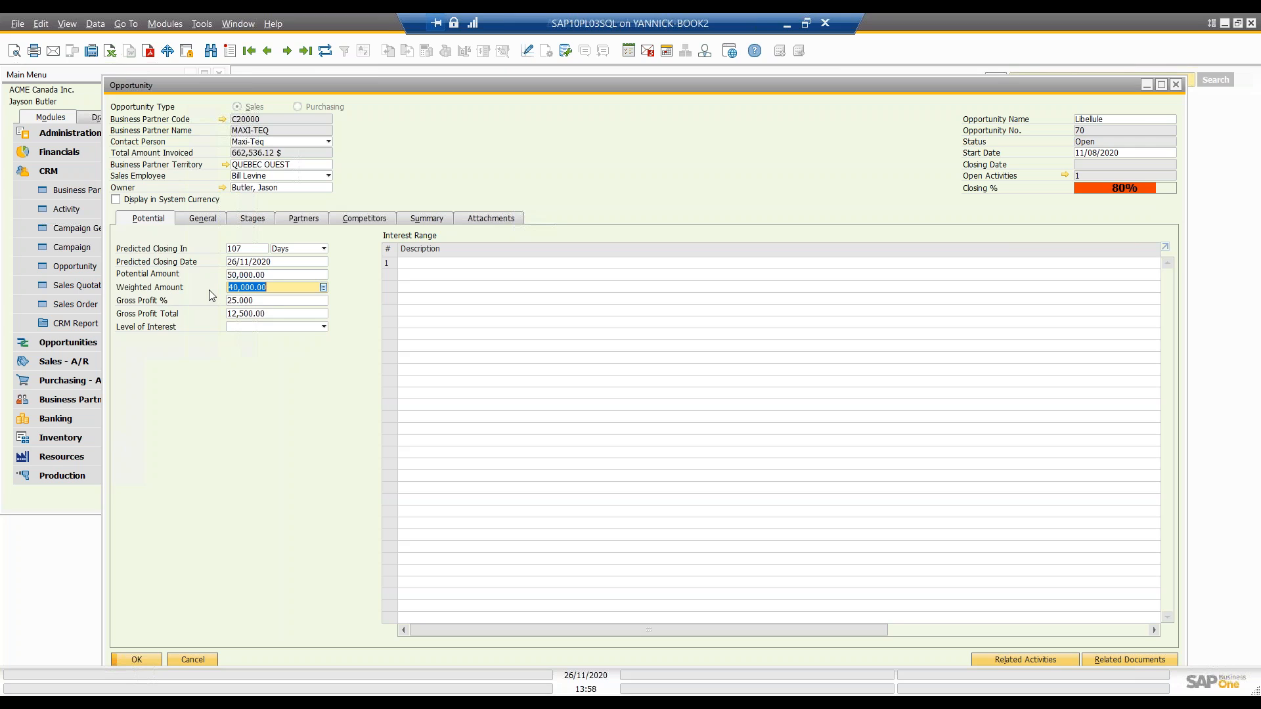
Step: Look at the opportunity's level of interest choices and their setup list, and leave the setup without adding an entry
left_click(236, 329)
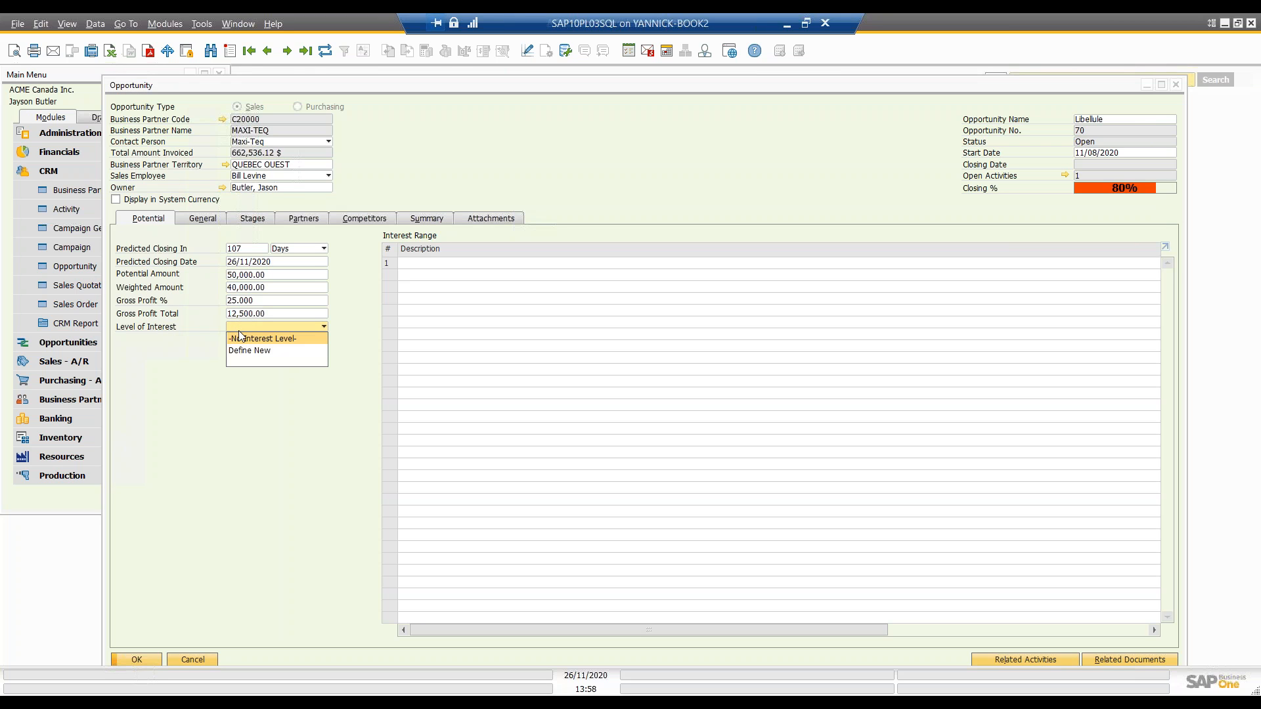
left_click(241, 351)
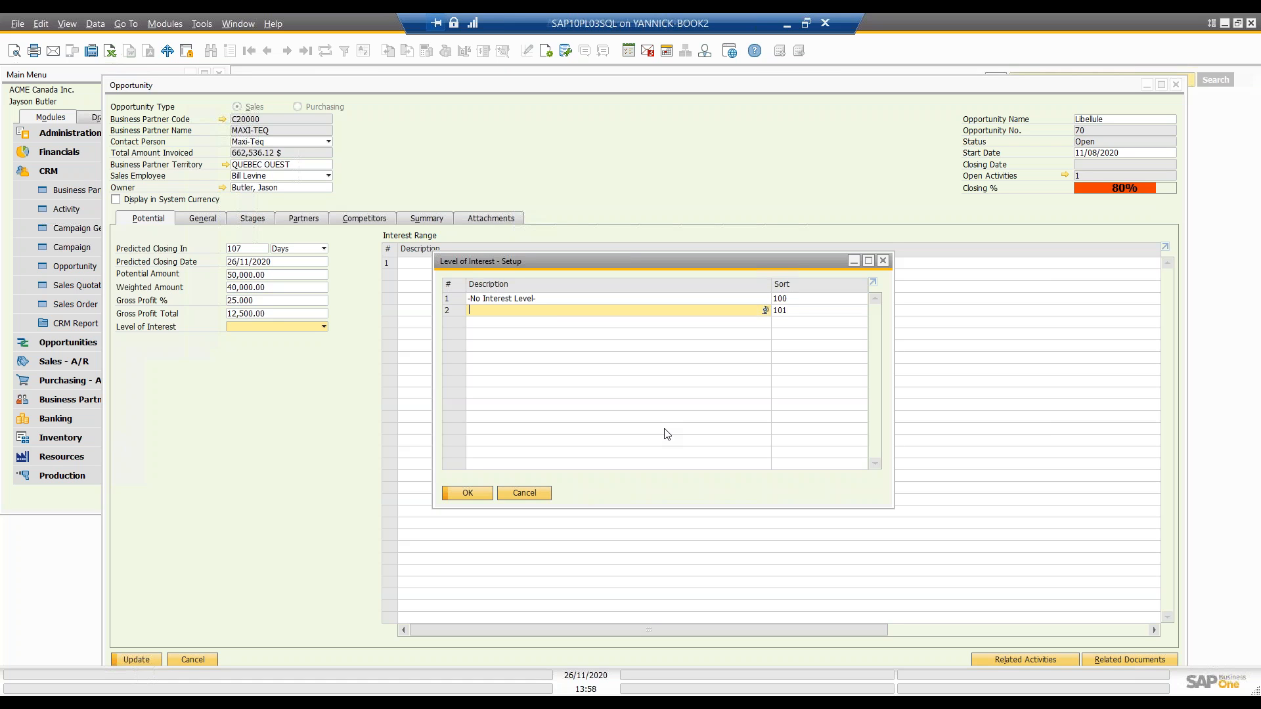
left_click(538, 497)
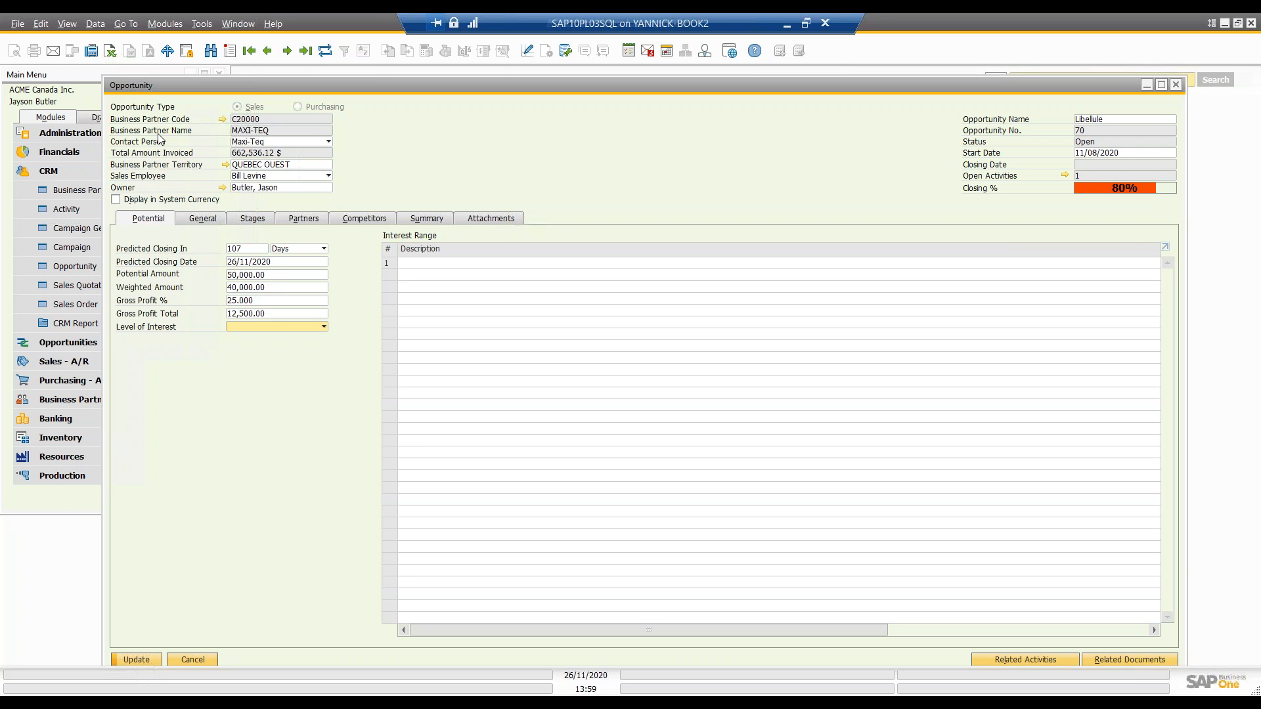
Step: View the opportunity's contact person choices and its activities overview, opening a blank activity and the recorded meeting without changing them
left_click(240, 143)
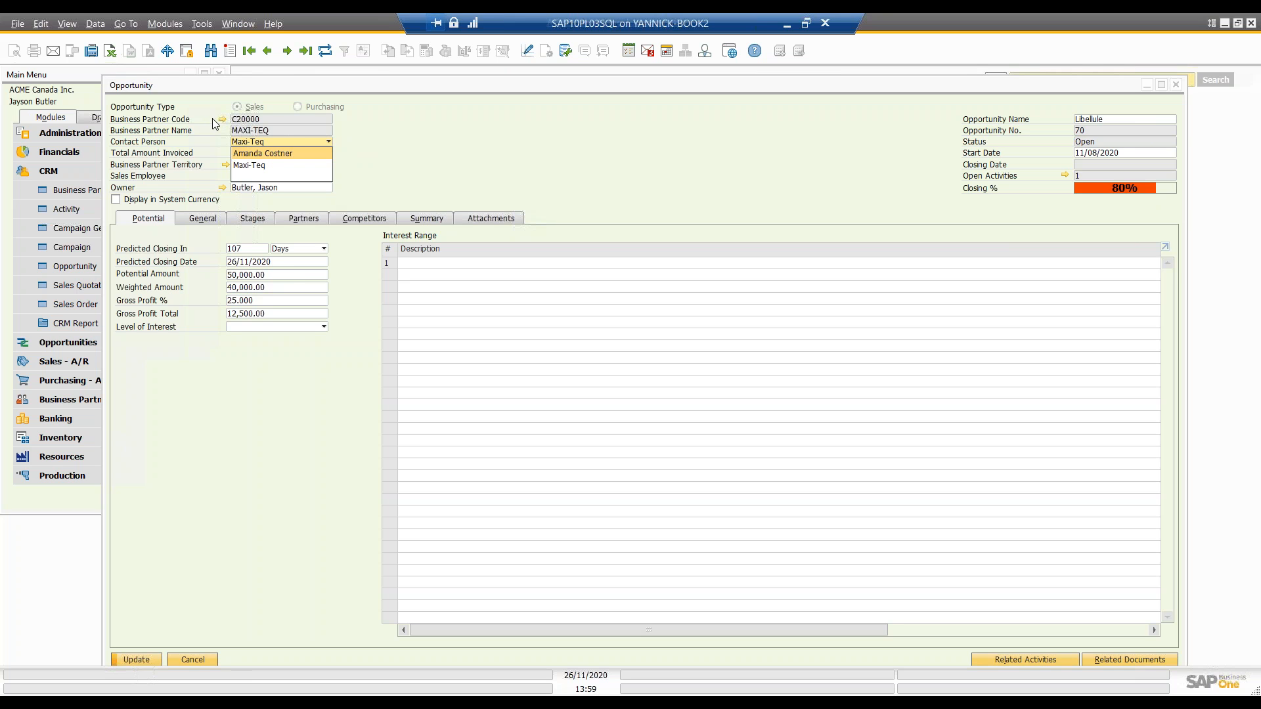
left_click(196, 140)
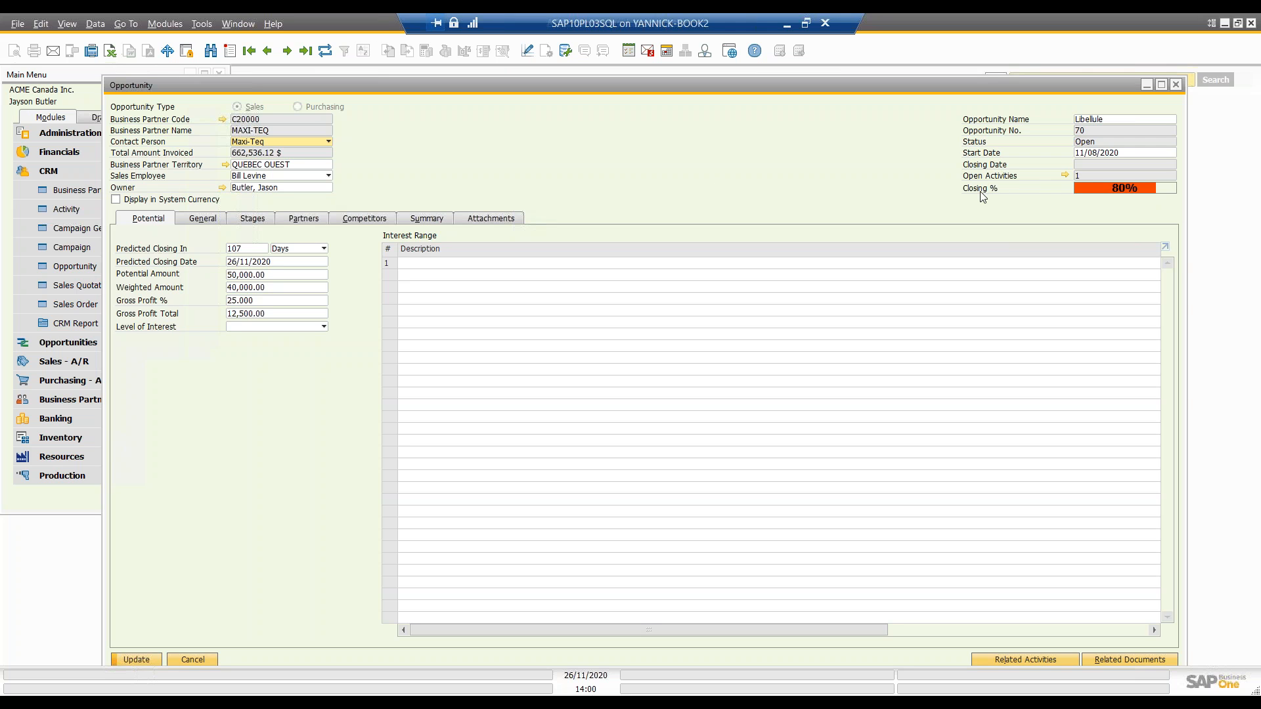
left_click(1064, 176)
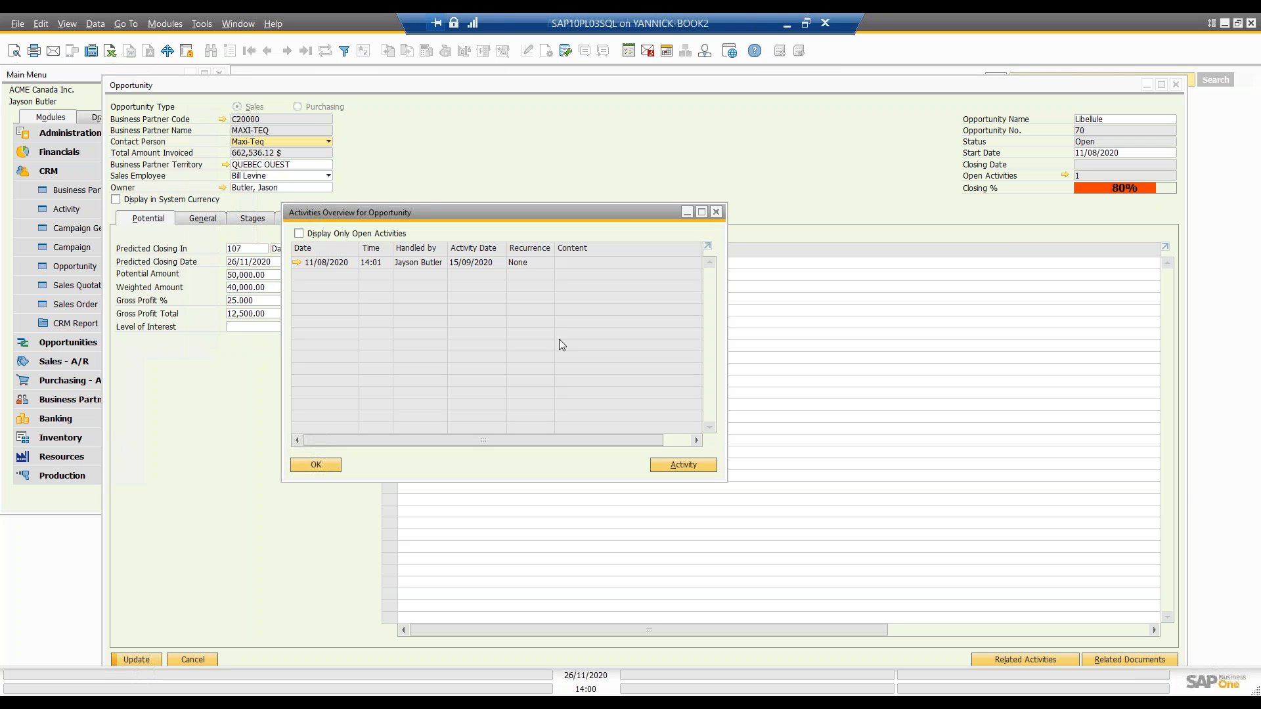
left_click(678, 464)
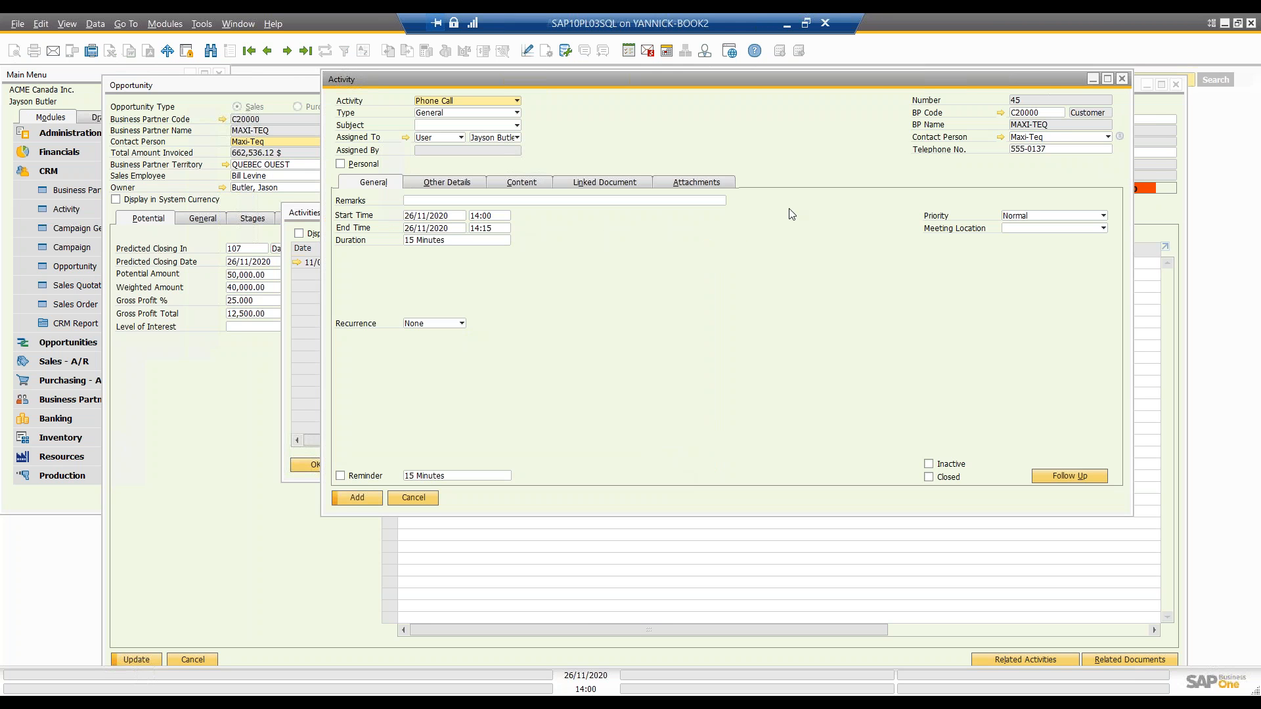
left_click(1122, 79)
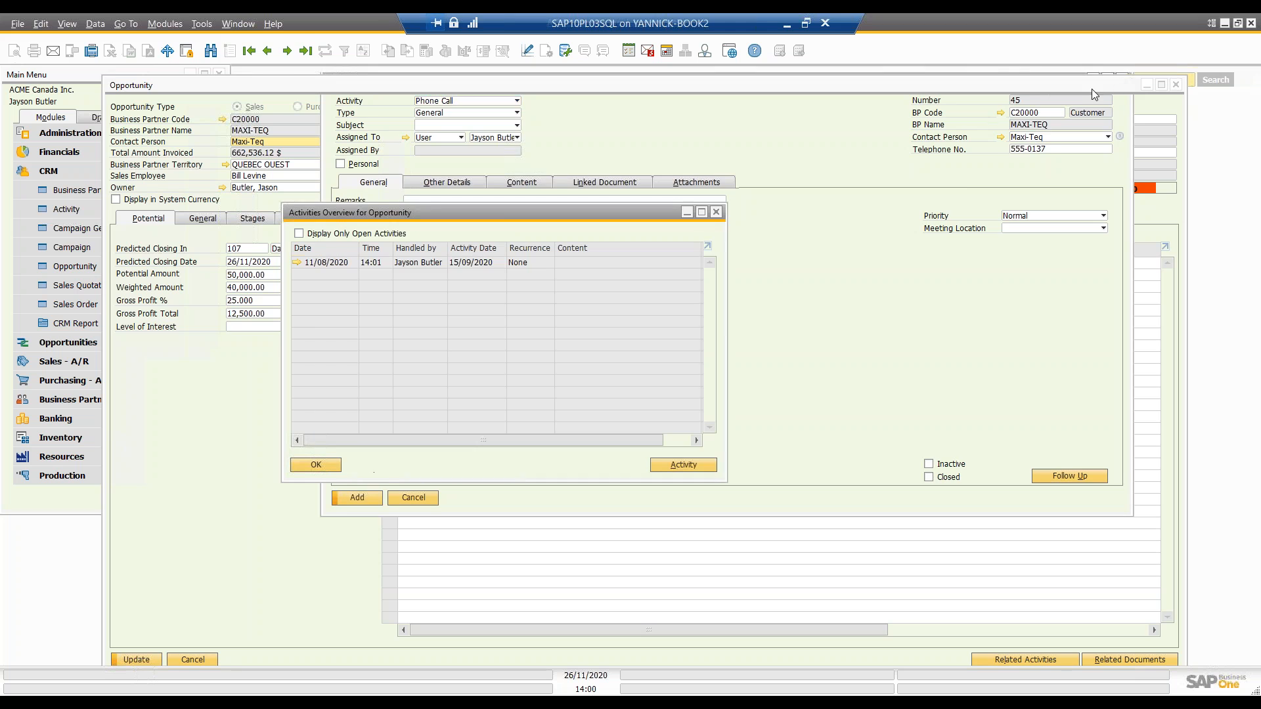
left_click(296, 262)
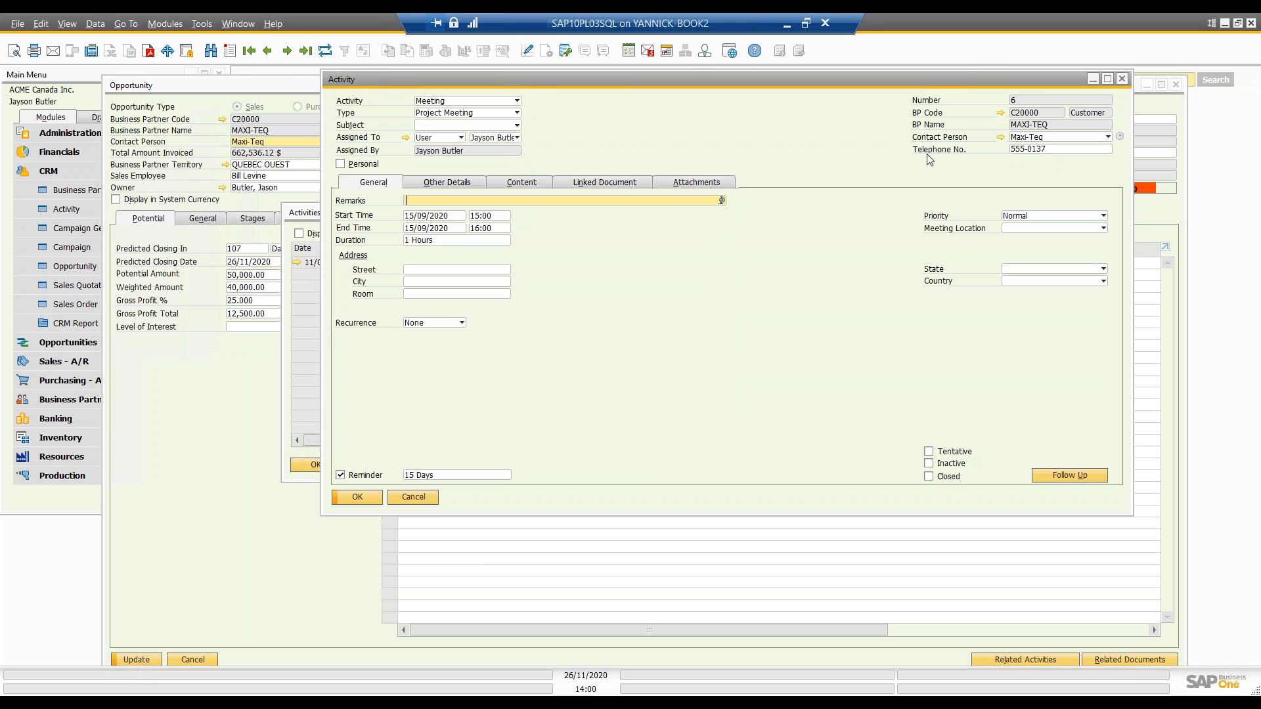
left_click(1124, 80)
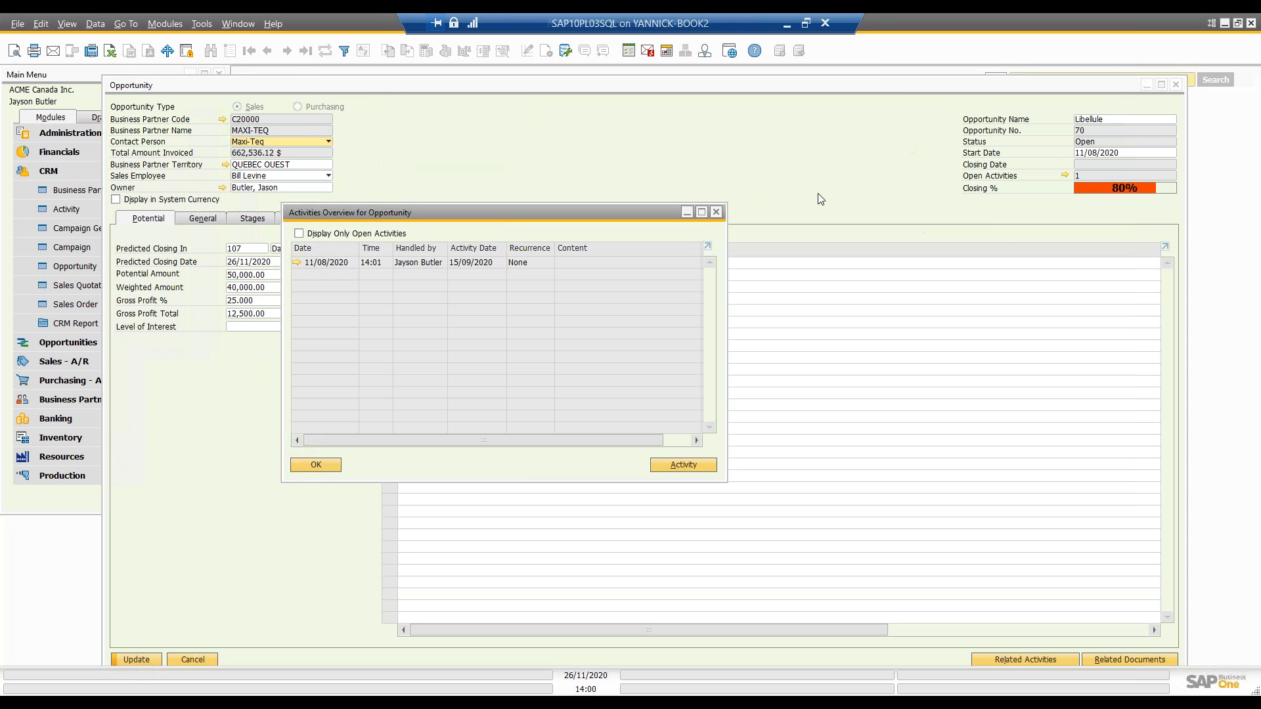
left_click(716, 213)
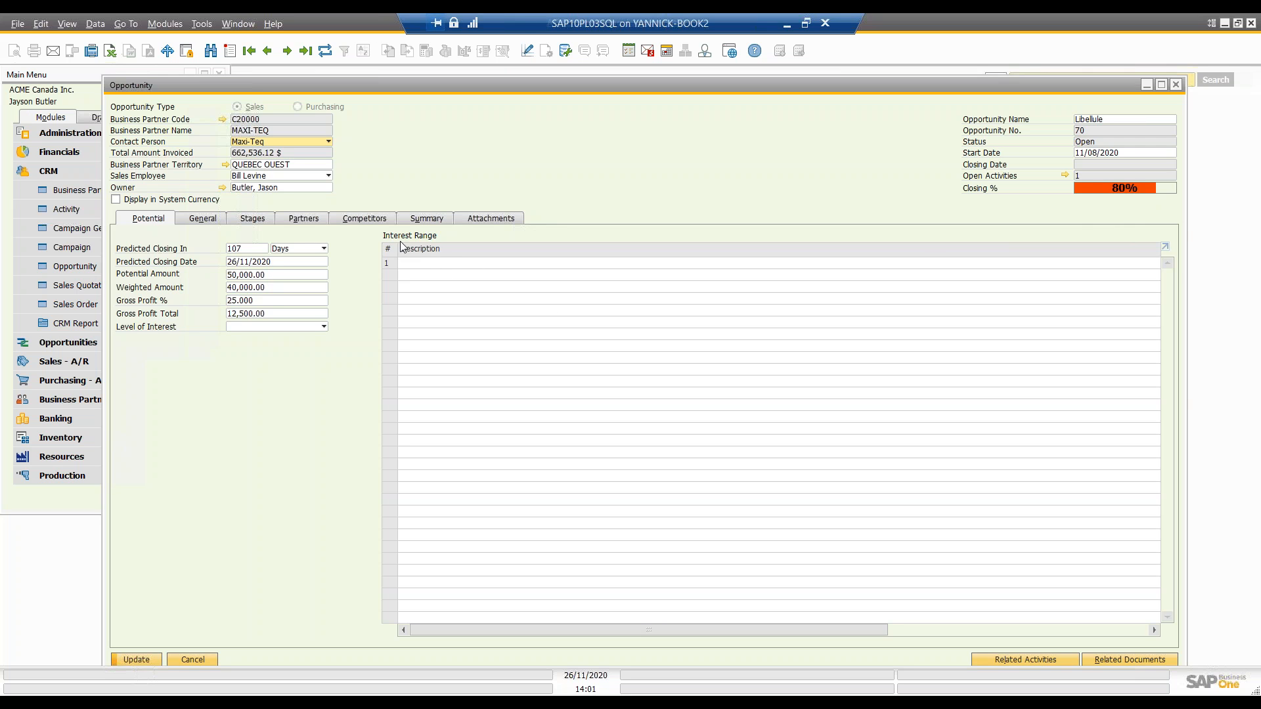
Step: Fit the column widths of the opportunity's Interest Range table so that its Primary column is in view
left_click_drag(822, 629, 1128, 645)
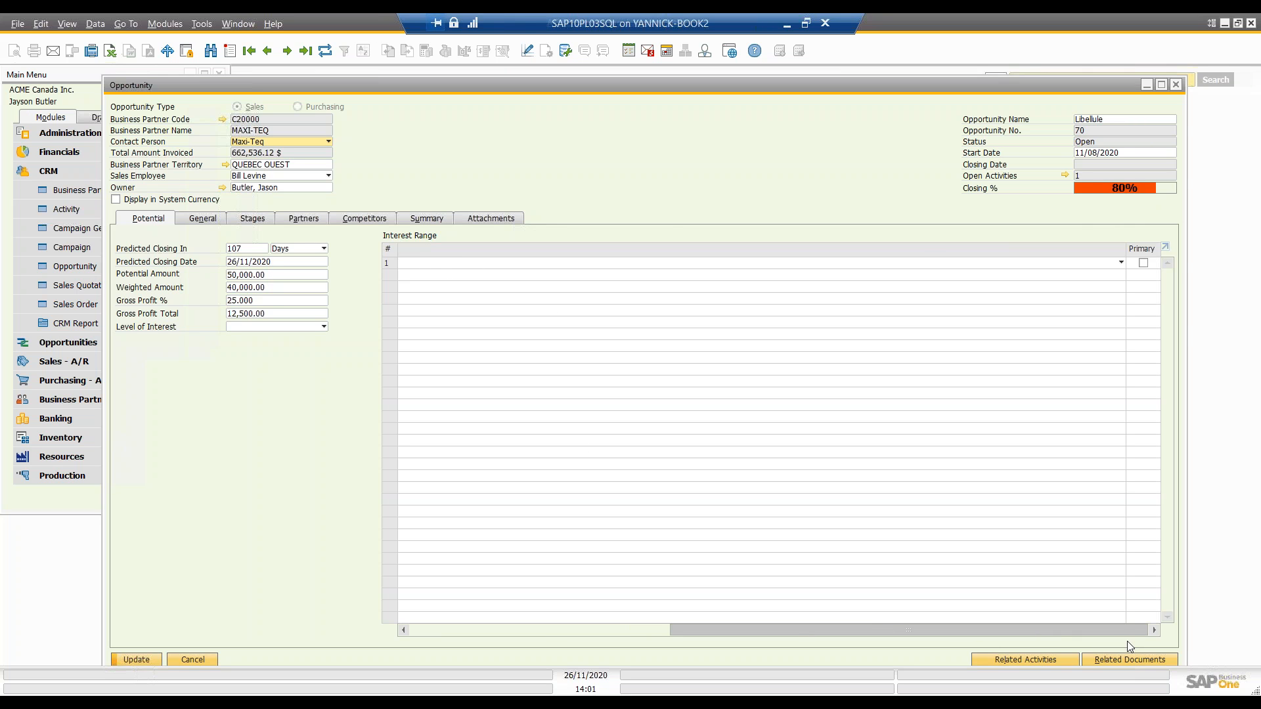
left_click_drag(1007, 627, 714, 616)
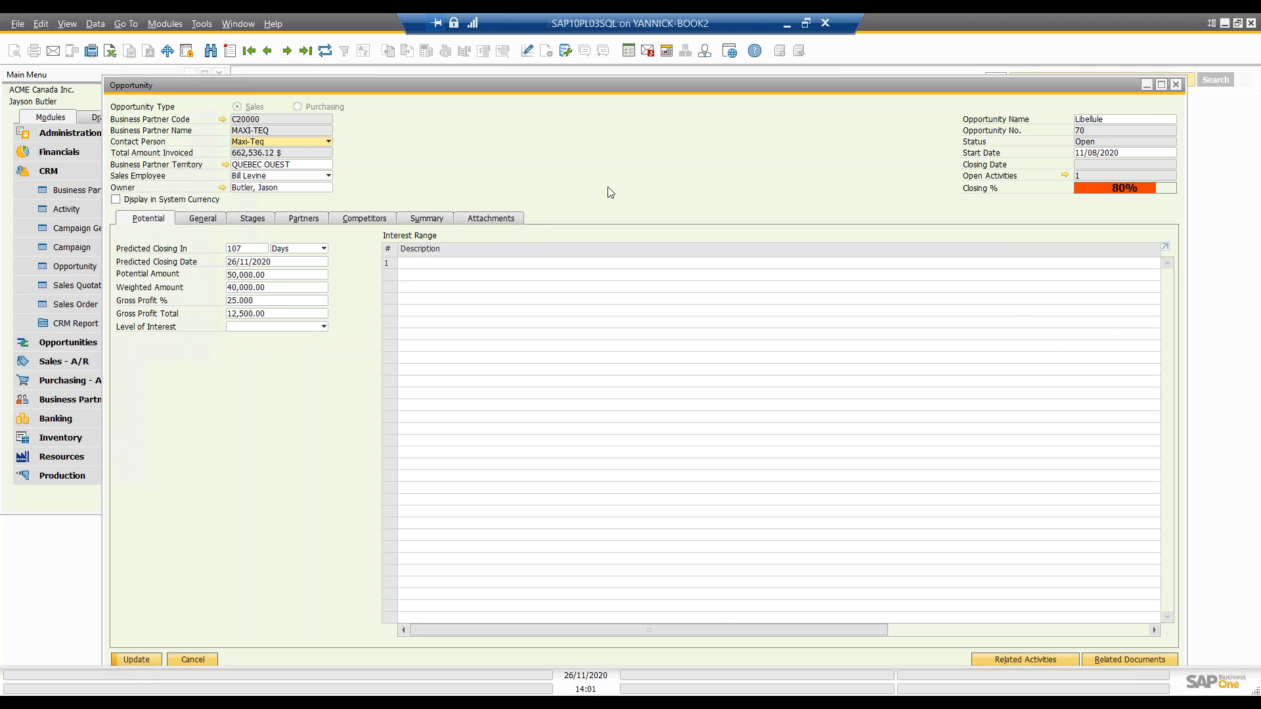
left_click(69, 25)
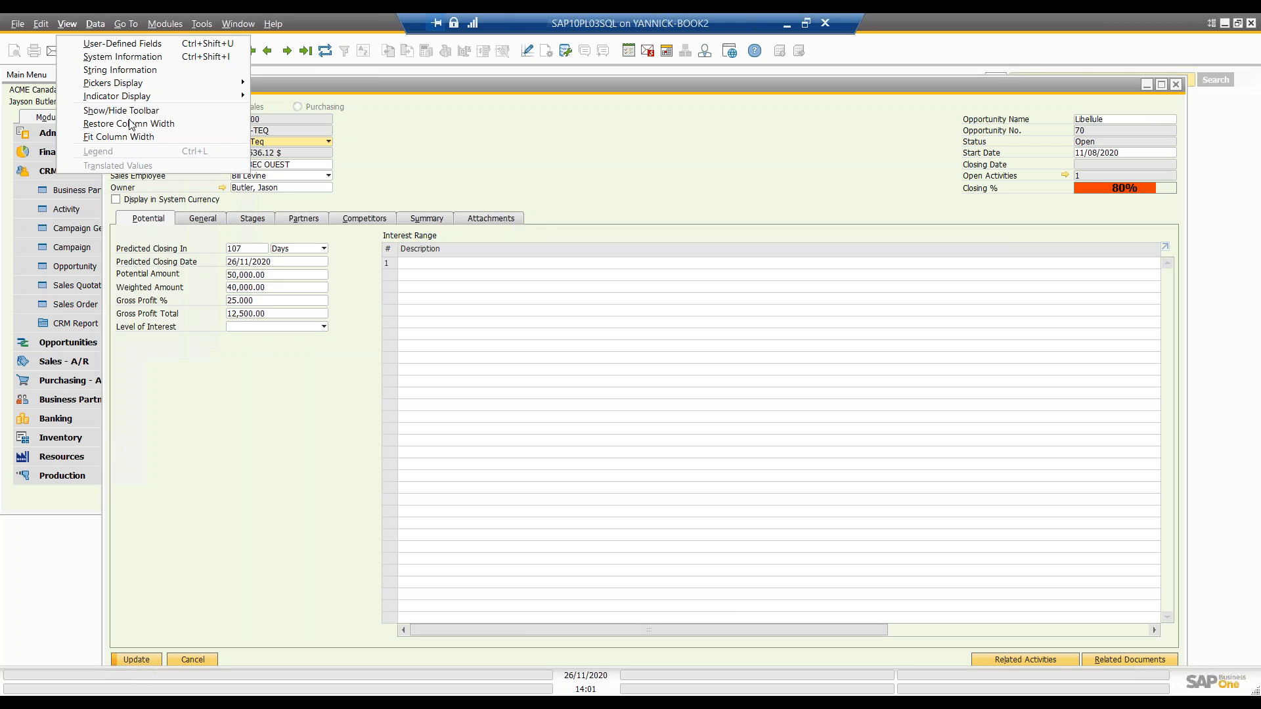
left_click(138, 136)
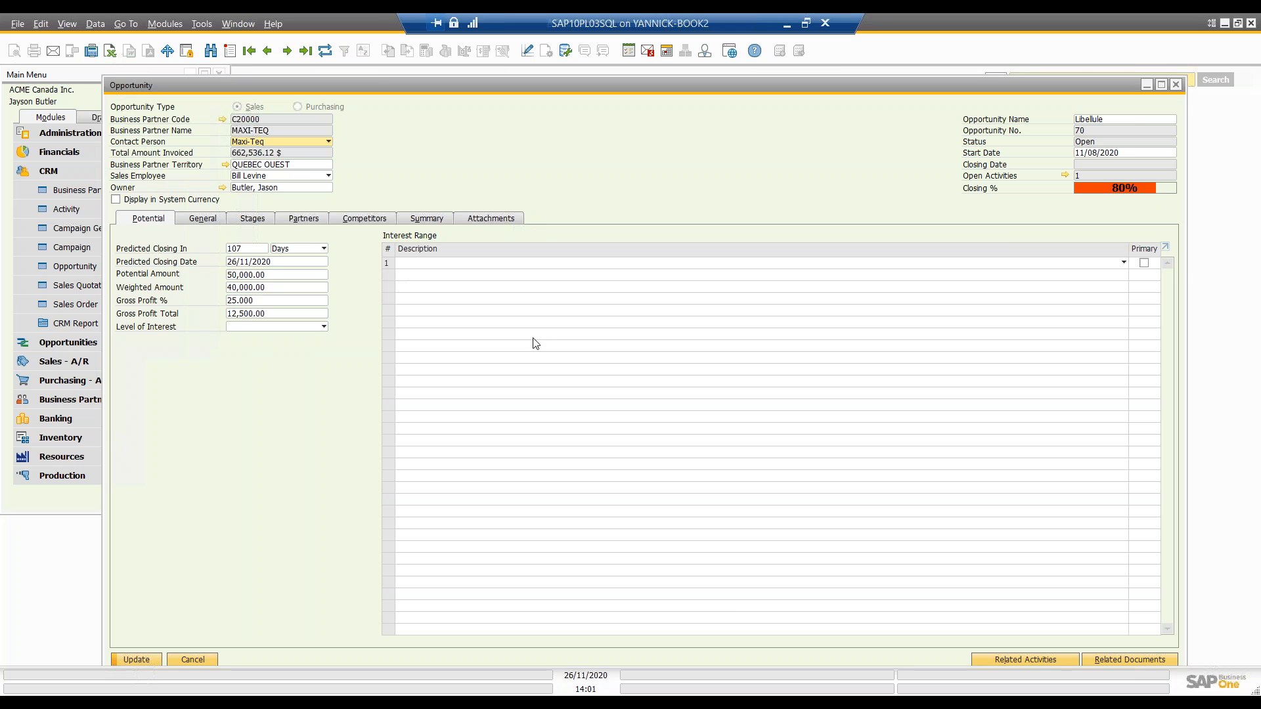
Step: Look at the description choices and setup list for the first Interest Range row, and leave the setup without adding an entry
left_click(1036, 266)
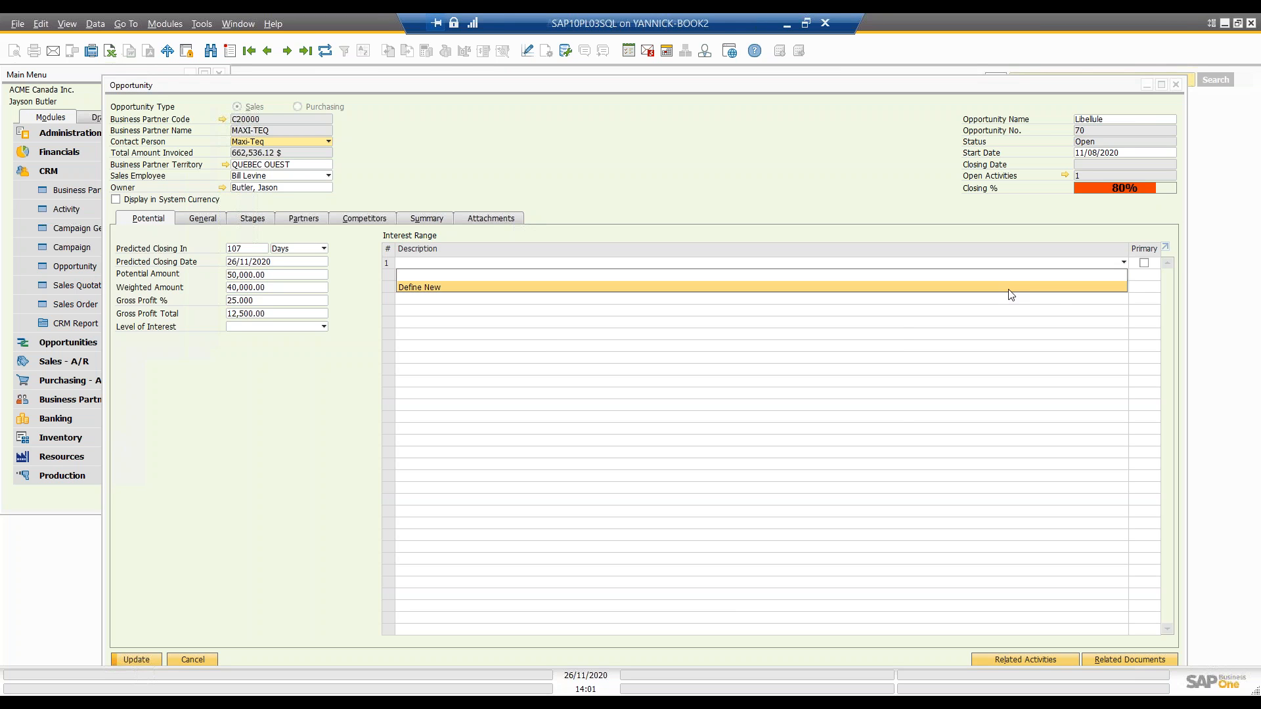
left_click(1013, 287)
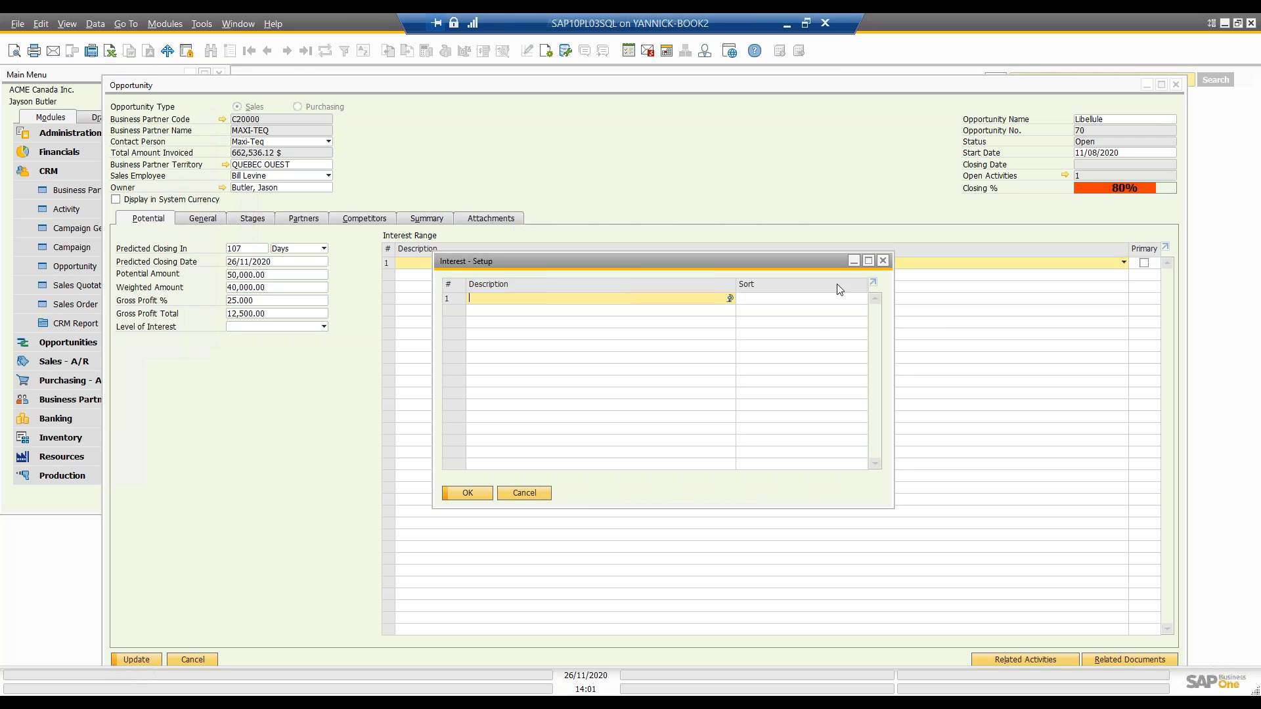
left_click(882, 262)
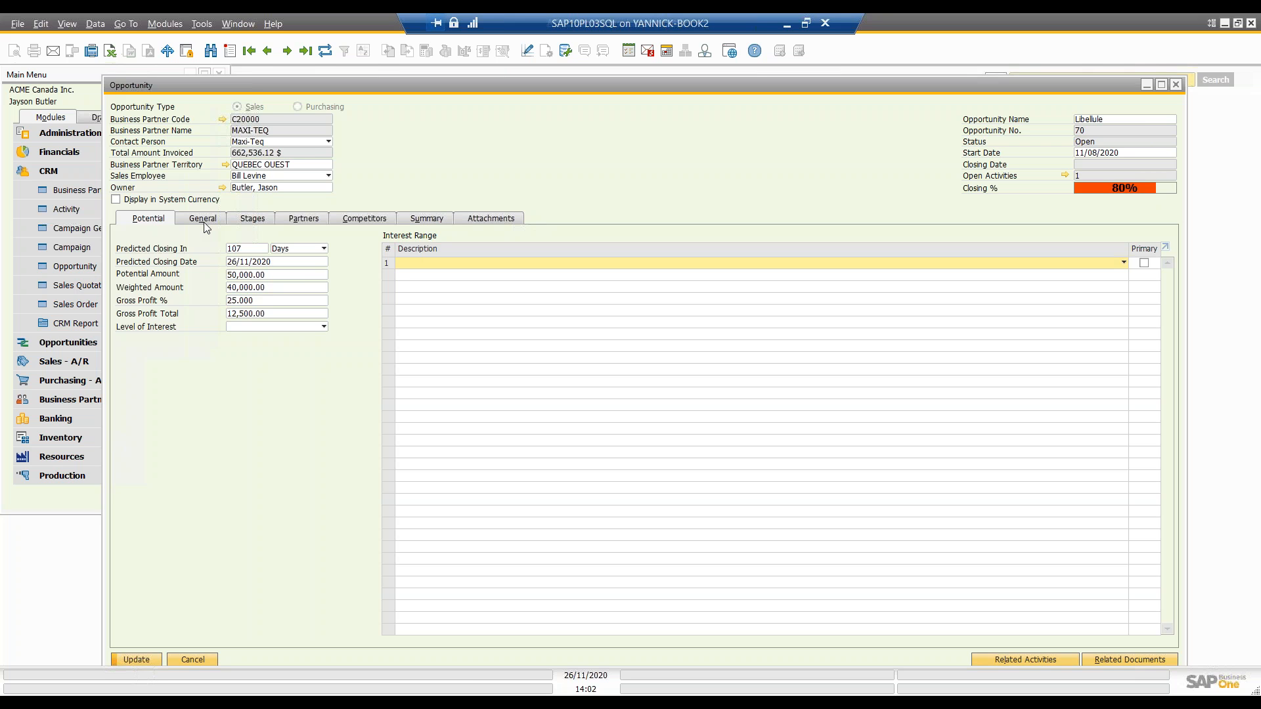
Step: View the opportunity's General details, including the information source setup and the industry choices, without selecting or defining any
left_click_drag(344, 83, 243, 85)
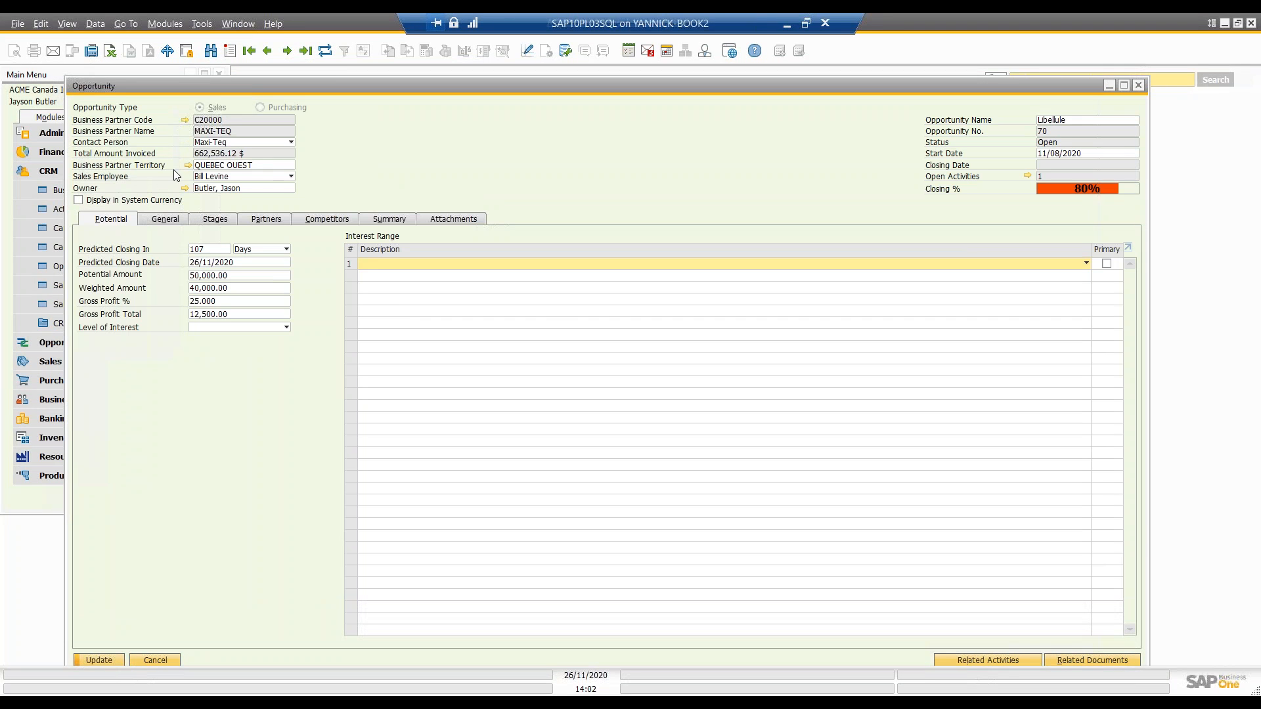
left_click(170, 222)
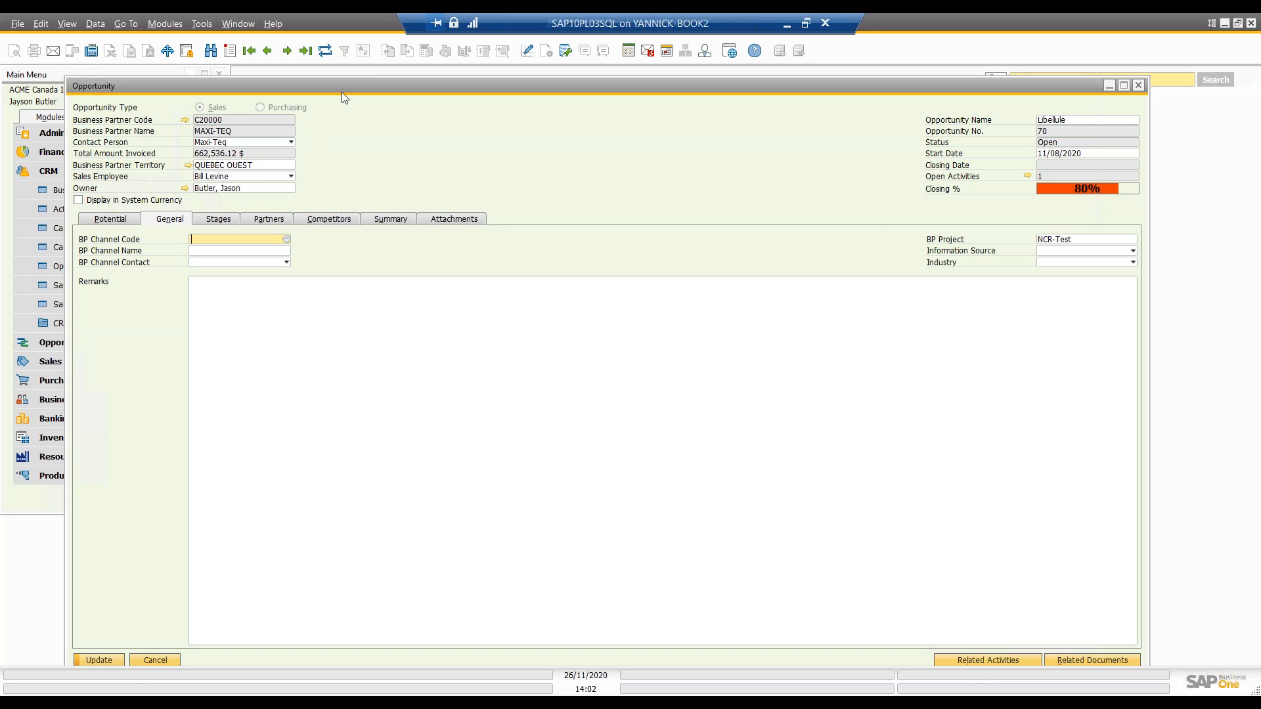
left_click_drag(341, 86, 362, 80)
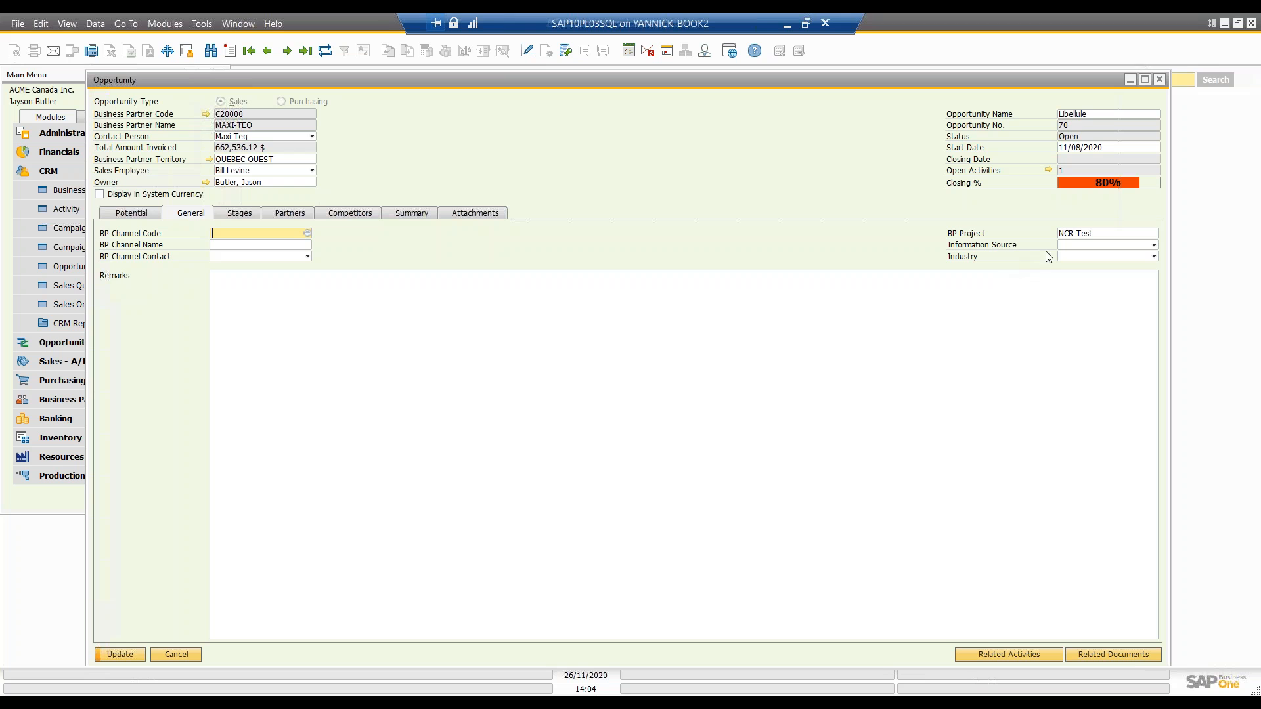
left_click(1065, 247)
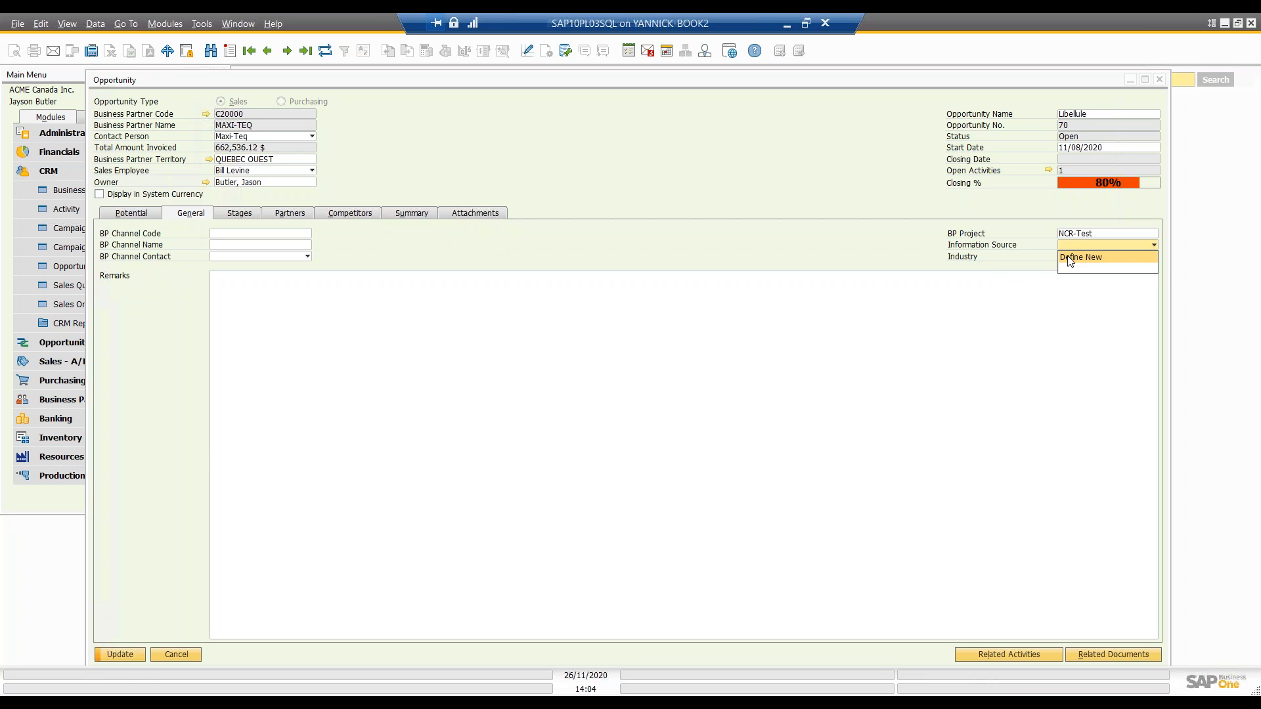
left_click(1070, 259)
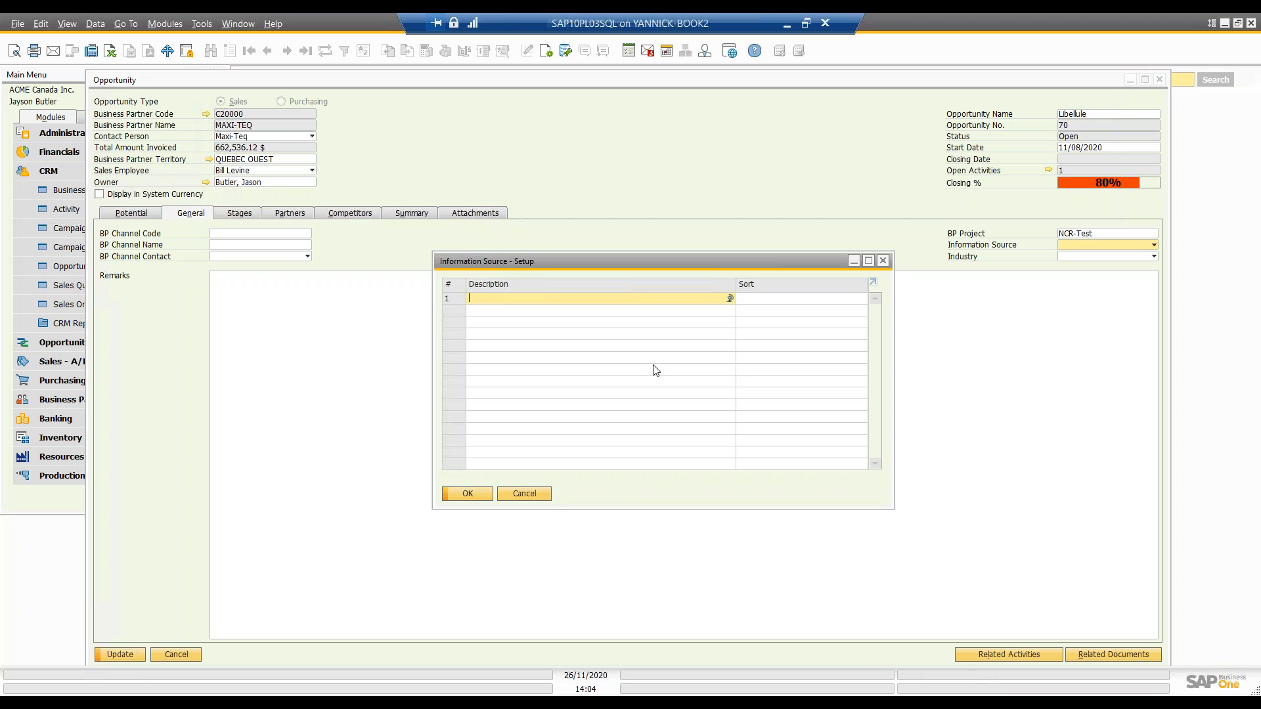
left_click(885, 265)
left_click(1069, 258)
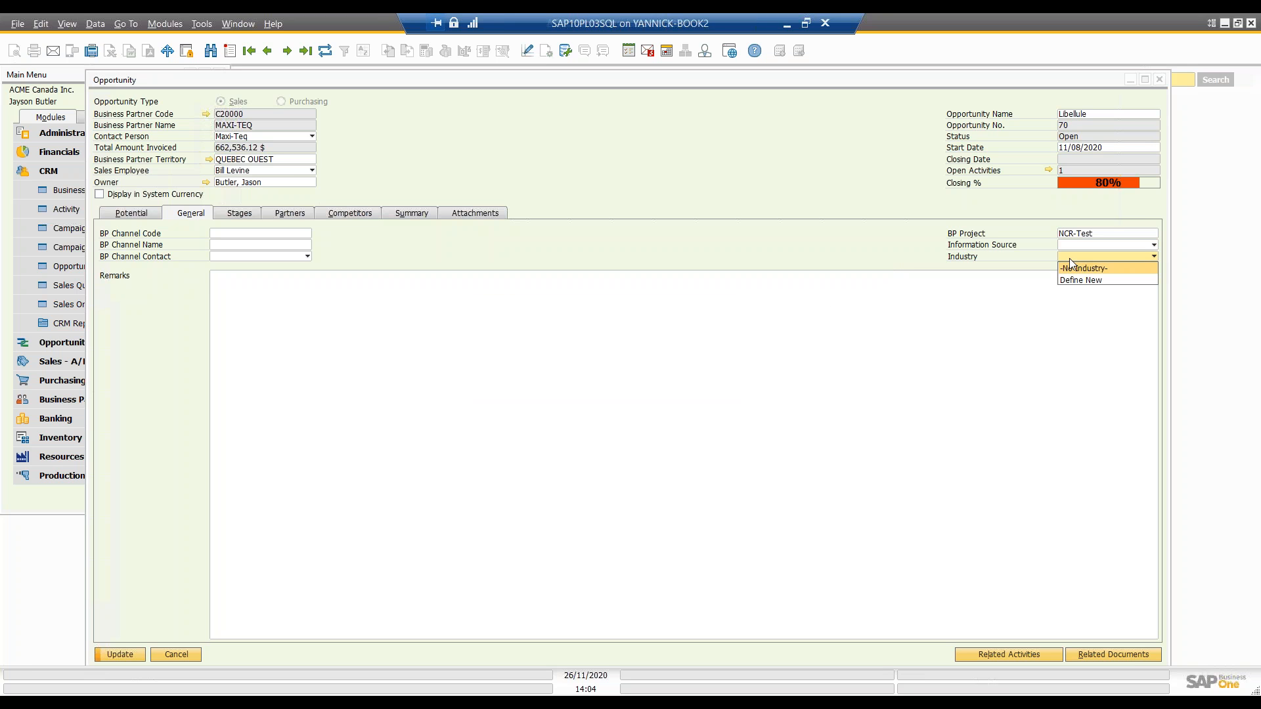
left_click(998, 258)
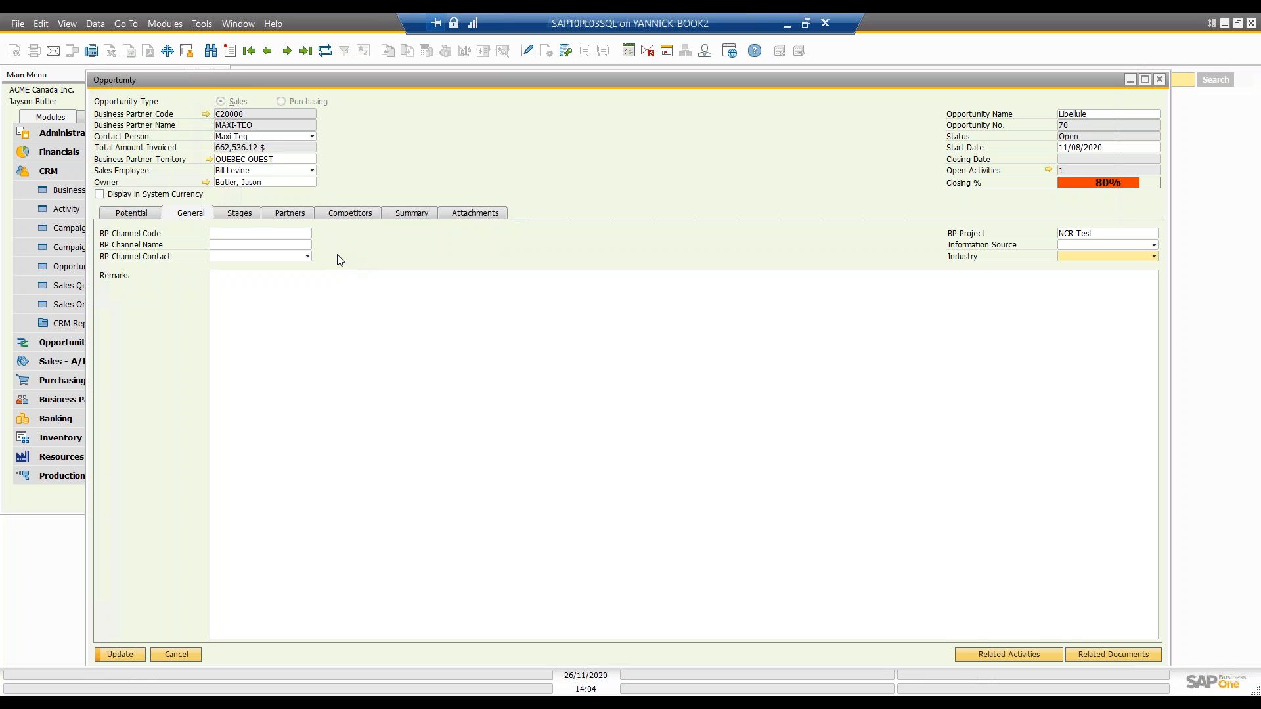
Step: Display the opportunity's stages and review the stage names, numbers and closing percentages in the Opportunity Stages setup
left_click(250, 217)
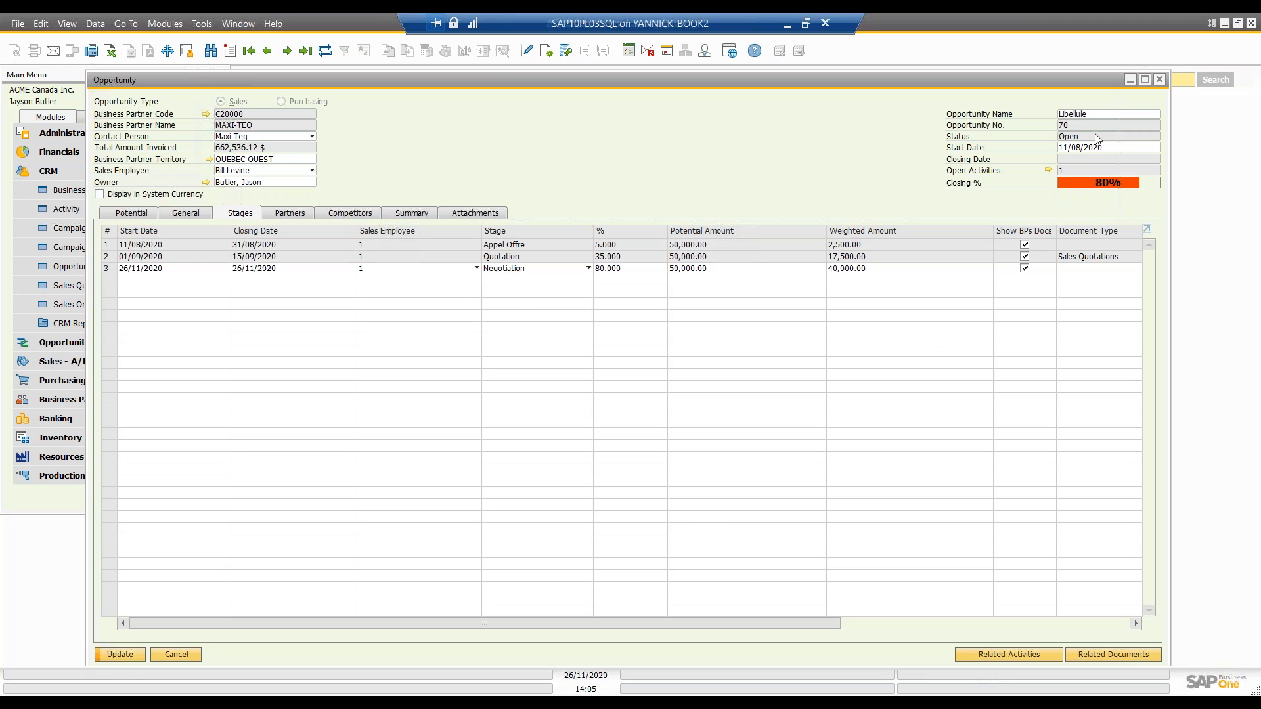
left_click(587, 269)
left_click(545, 352)
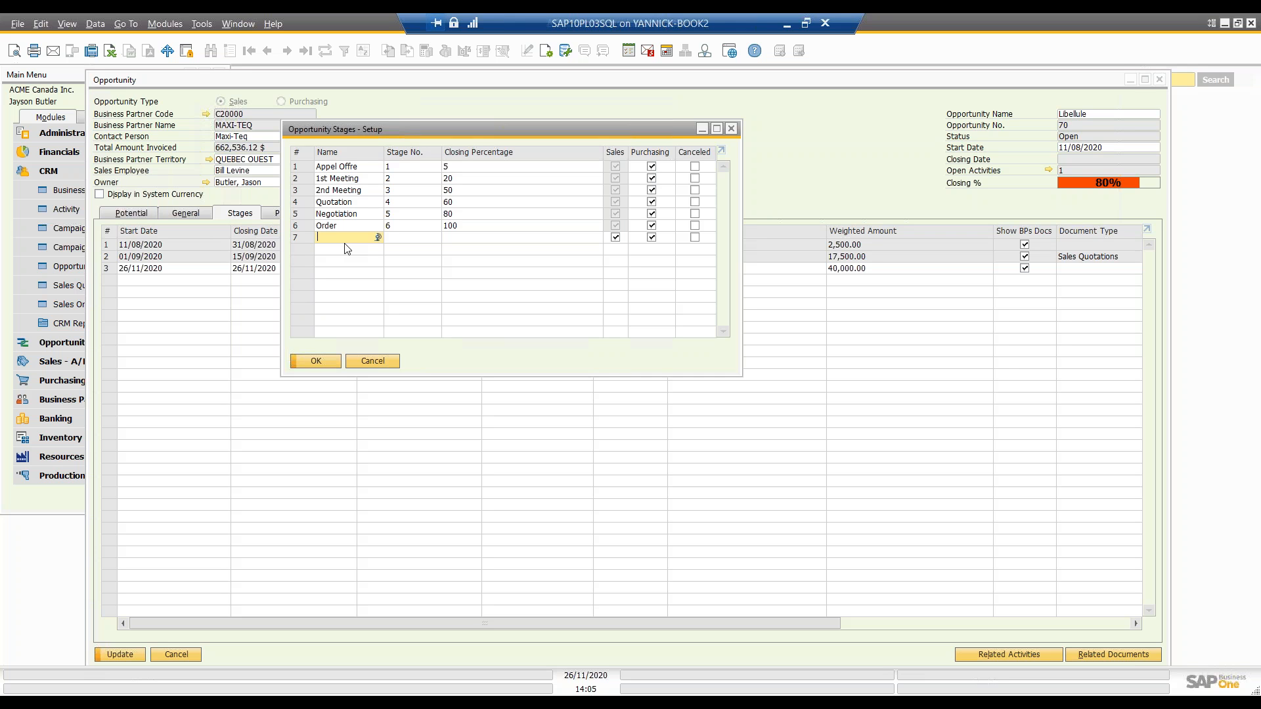
left_click(348, 177)
key("Down")
left_click(348, 167)
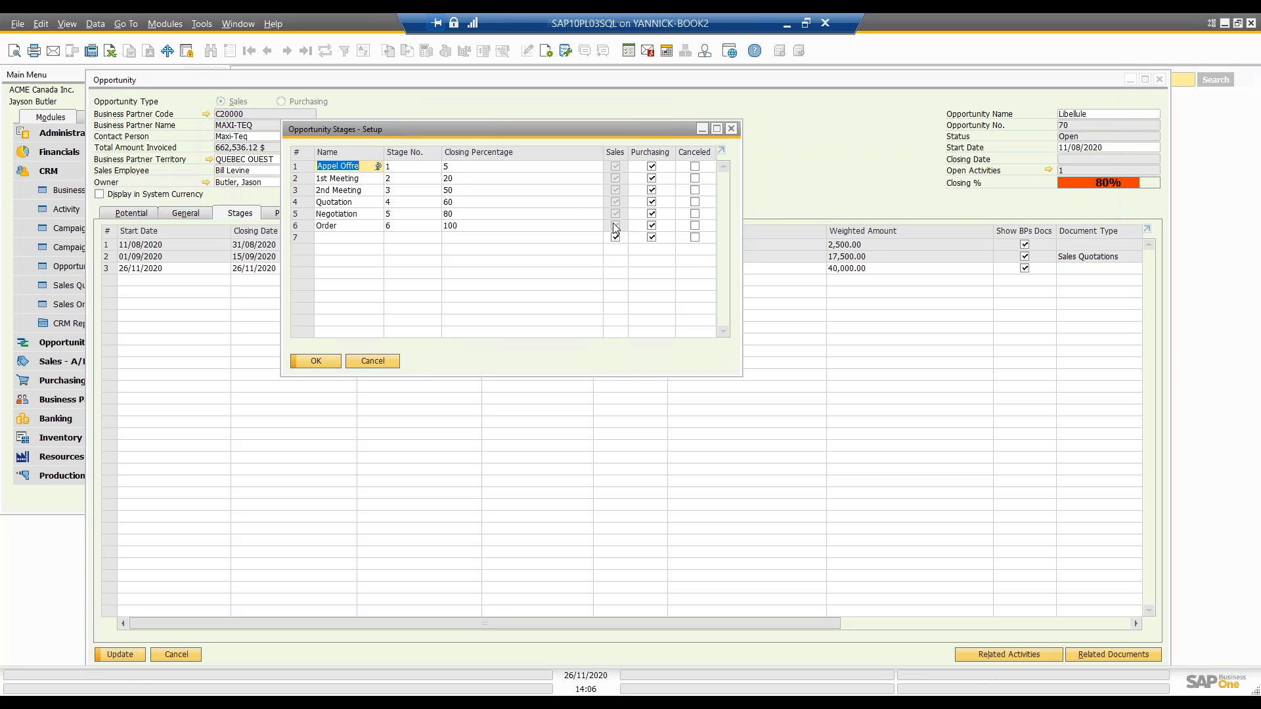
Step: Try excluding the Appel Offre and 1st Meeting stages from Purchasing and toggling Canceled for 1st Meeting, and leave the setup without saving
left_click(652, 167)
left_click(651, 178)
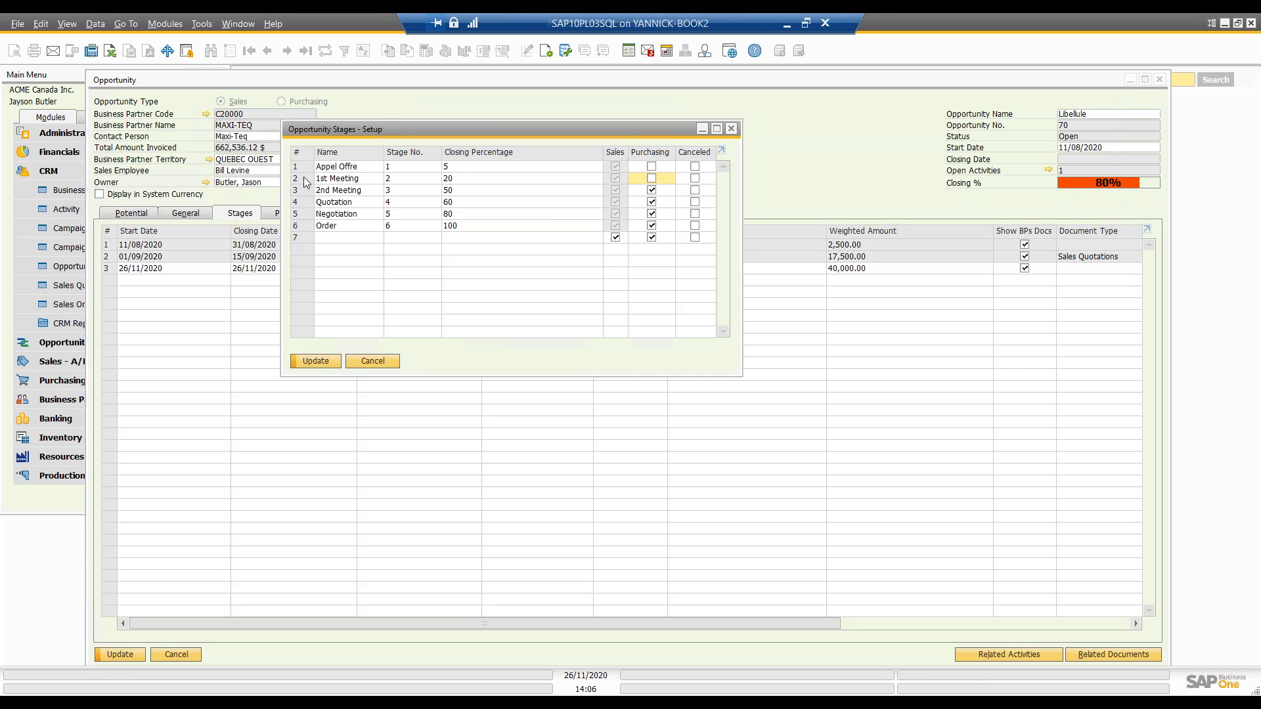
left_click(698, 178)
left_click(694, 178)
left_click(383, 361)
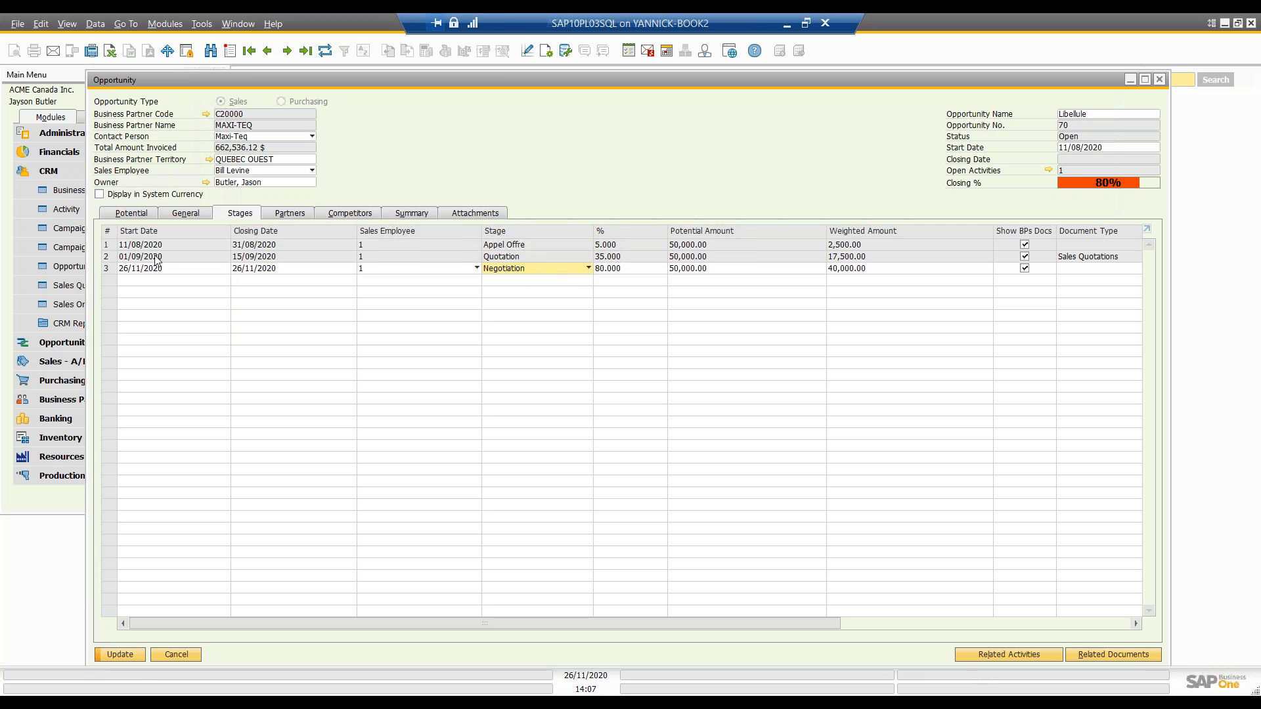
Step: Add a fourth row to the opportunity's stages and set its stage to Order
right_click(119, 273)
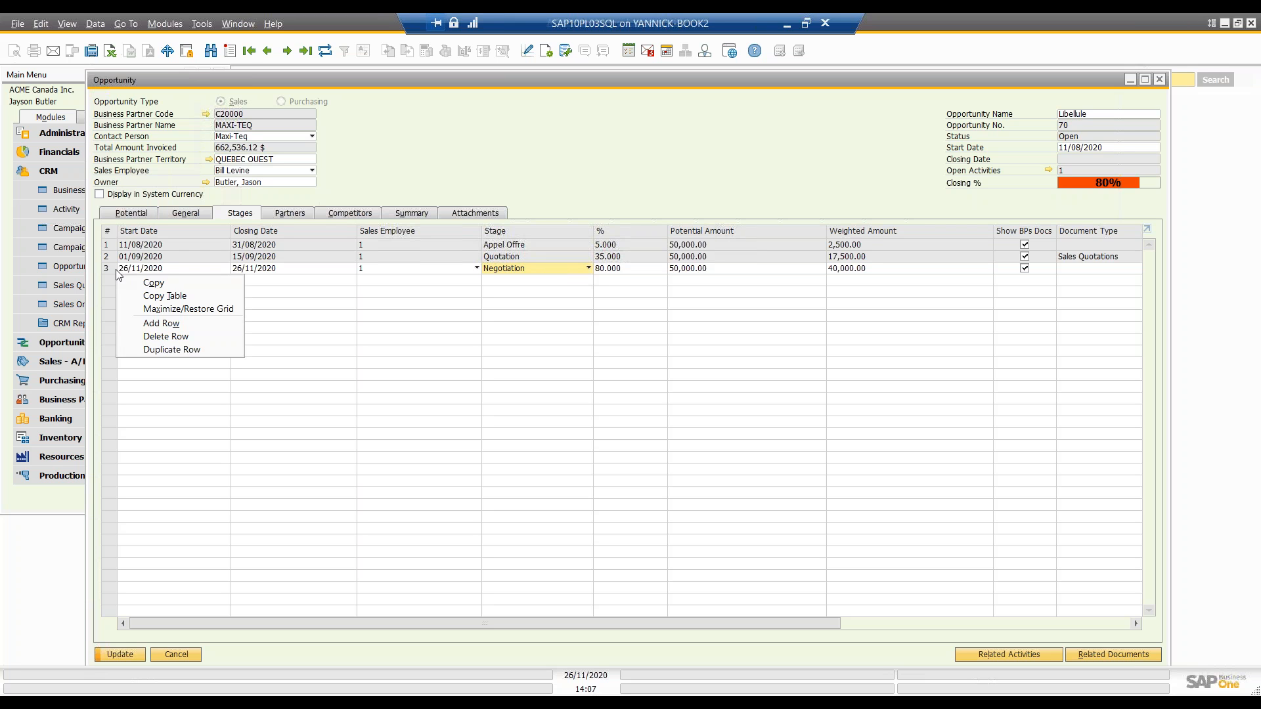
left_click(210, 329)
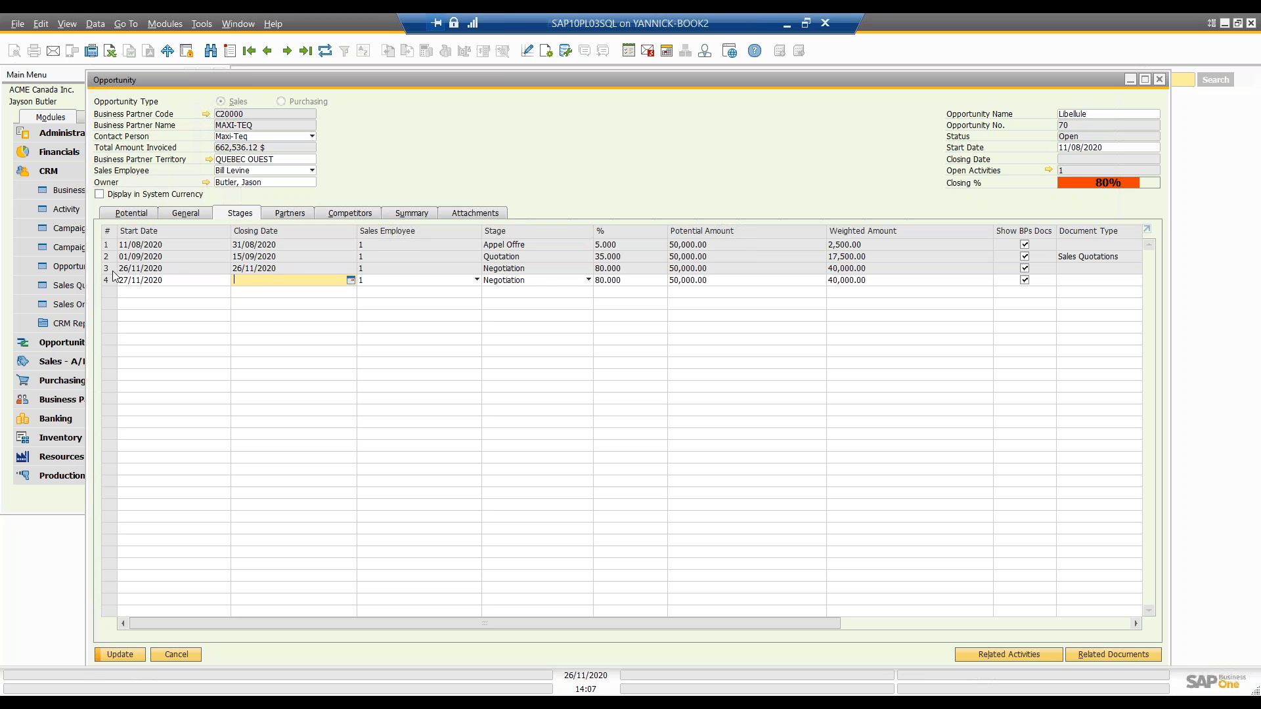
left_click(548, 282)
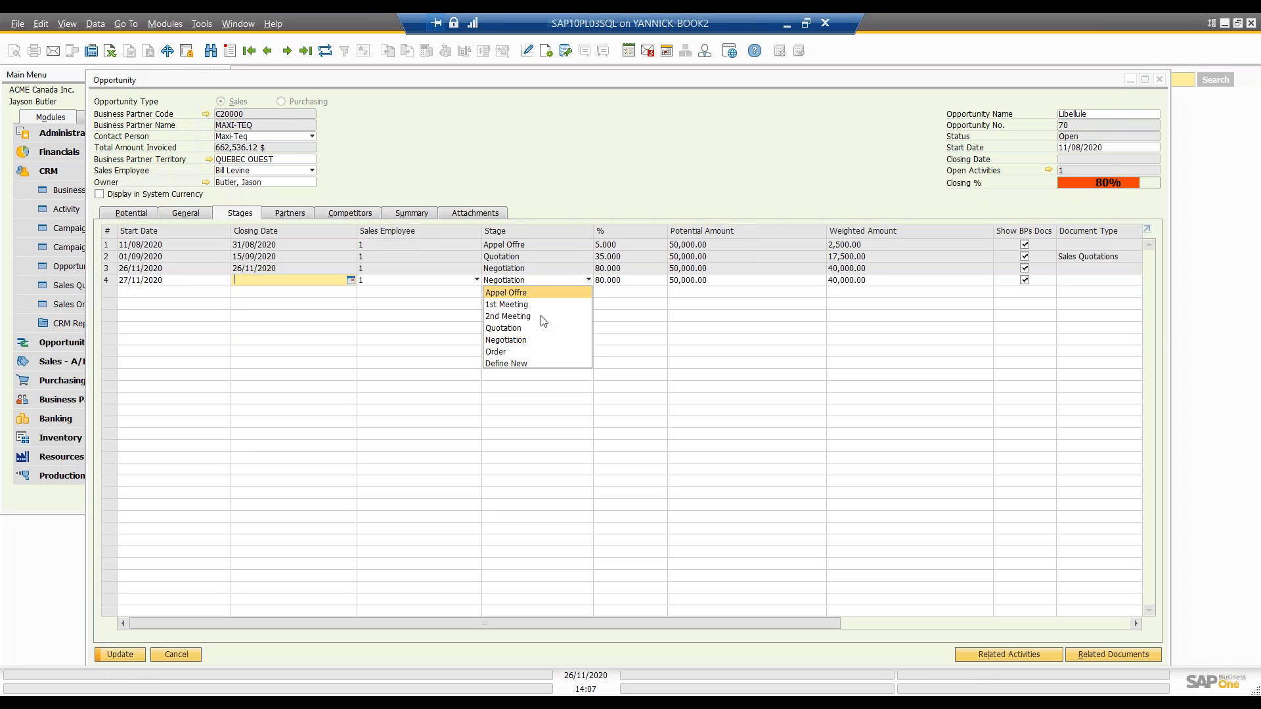
left_click(534, 352)
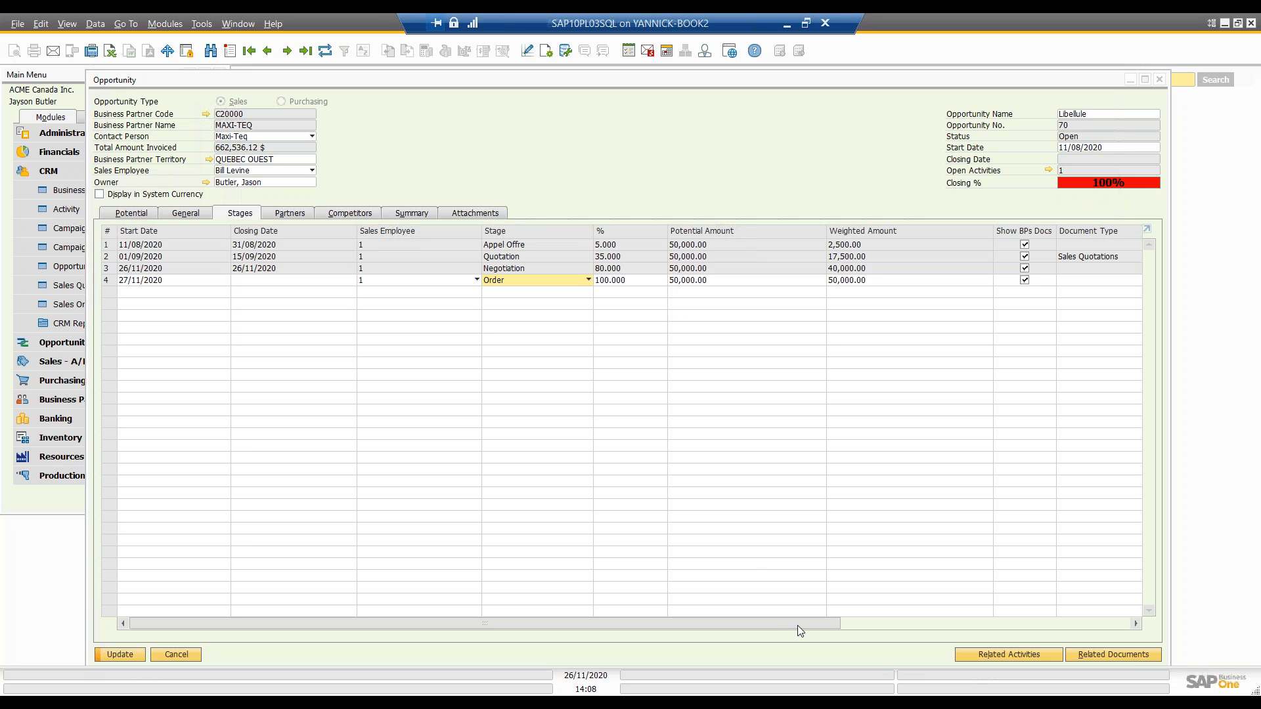
Step: Link sales order 694 to the opportunity's Order stage and accept updating the amount and gross profit from it
left_click_drag(797, 625, 983, 624)
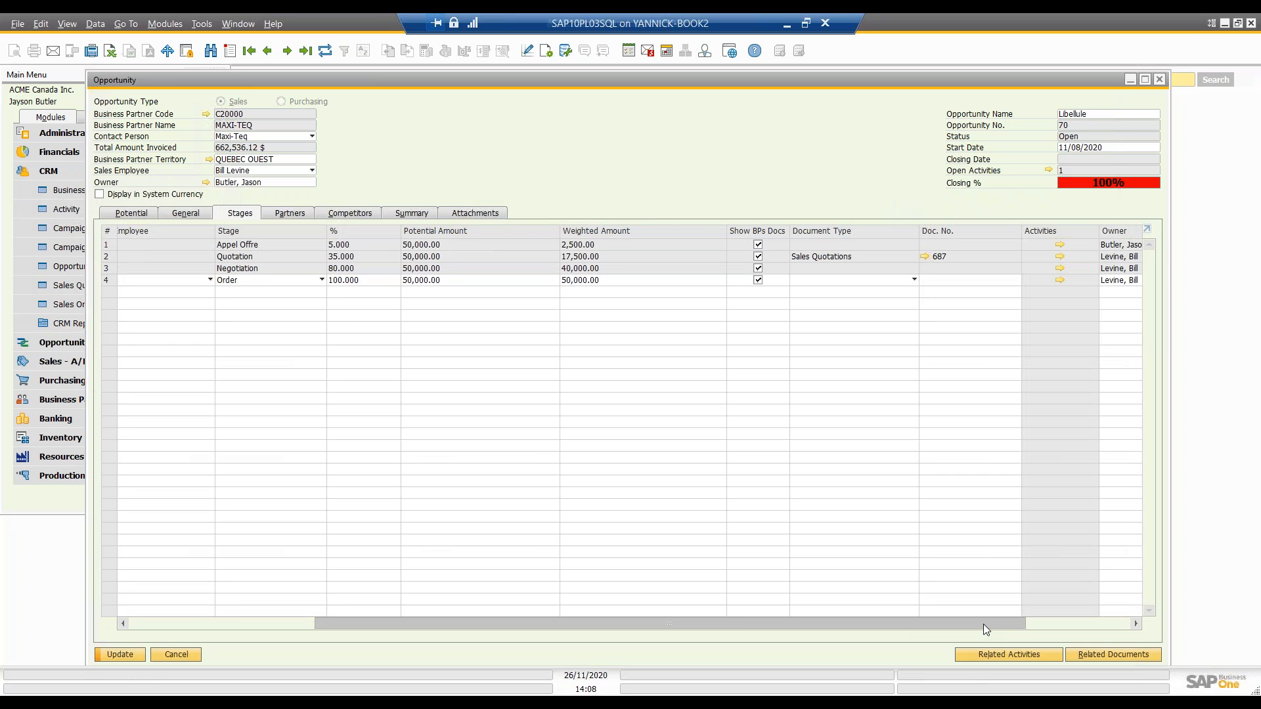
left_click_drag(983, 624, 935, 604)
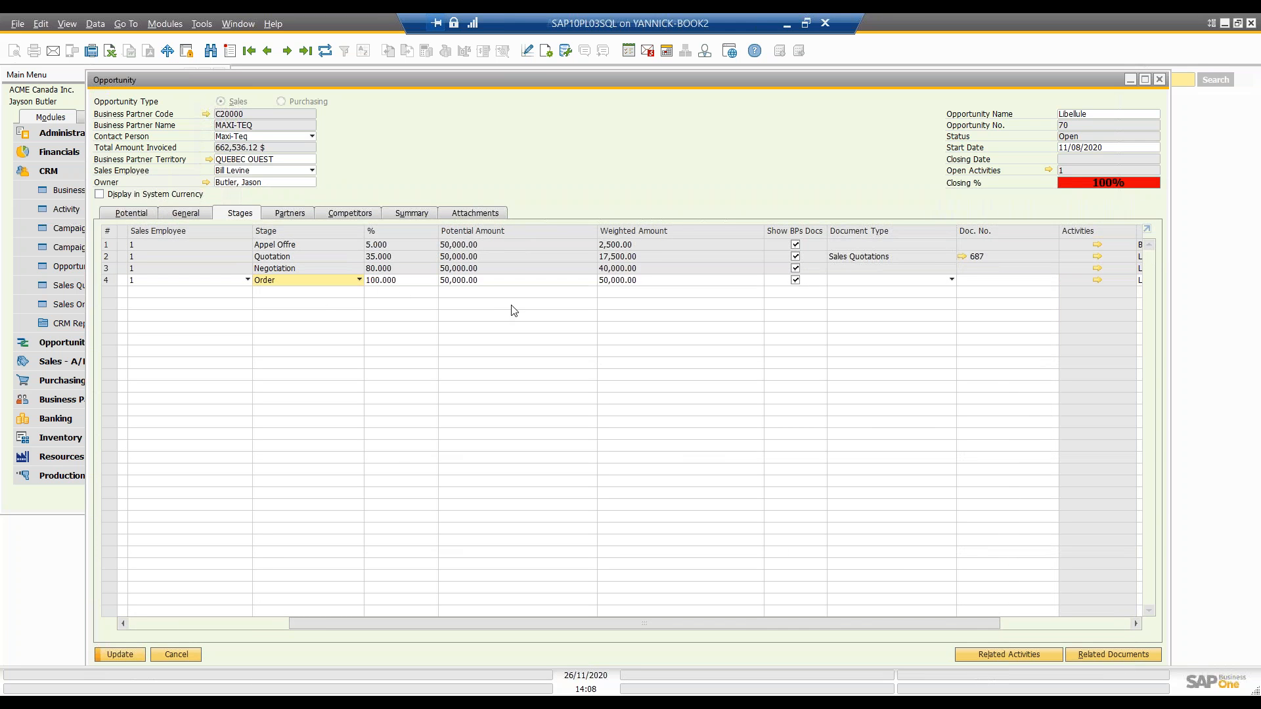
left_click_drag(876, 621, 958, 623)
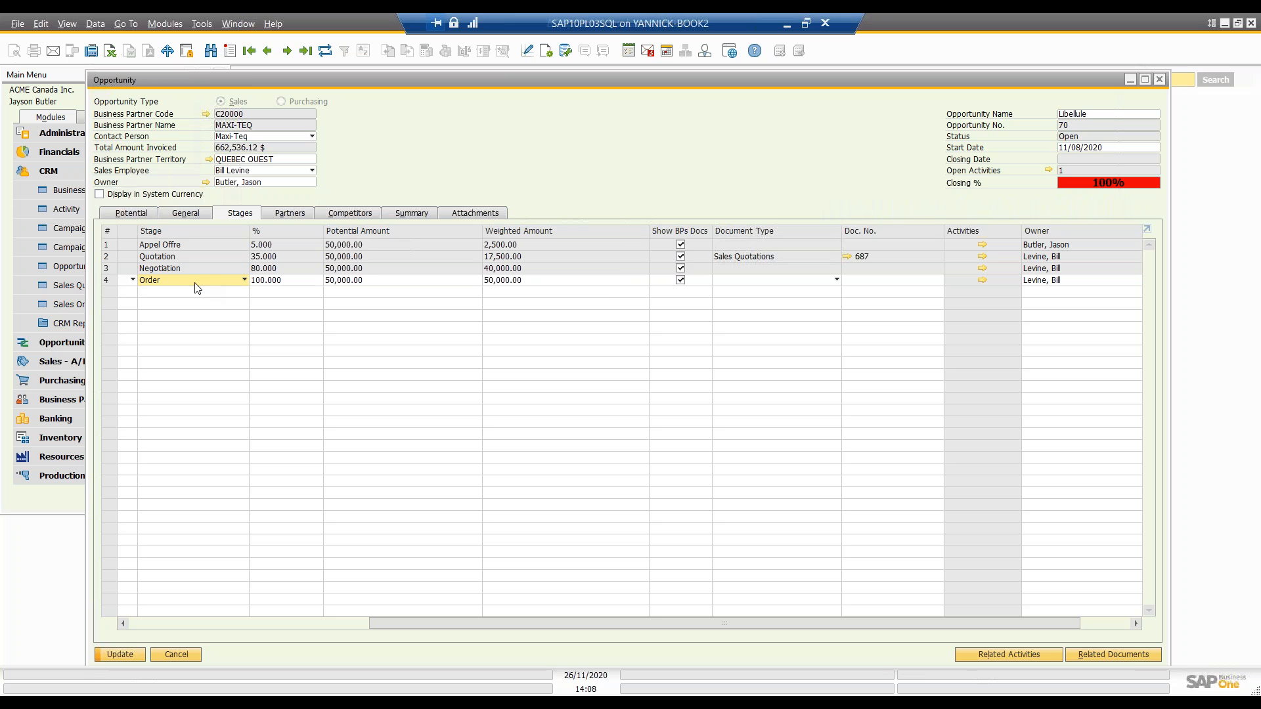
left_click(821, 281)
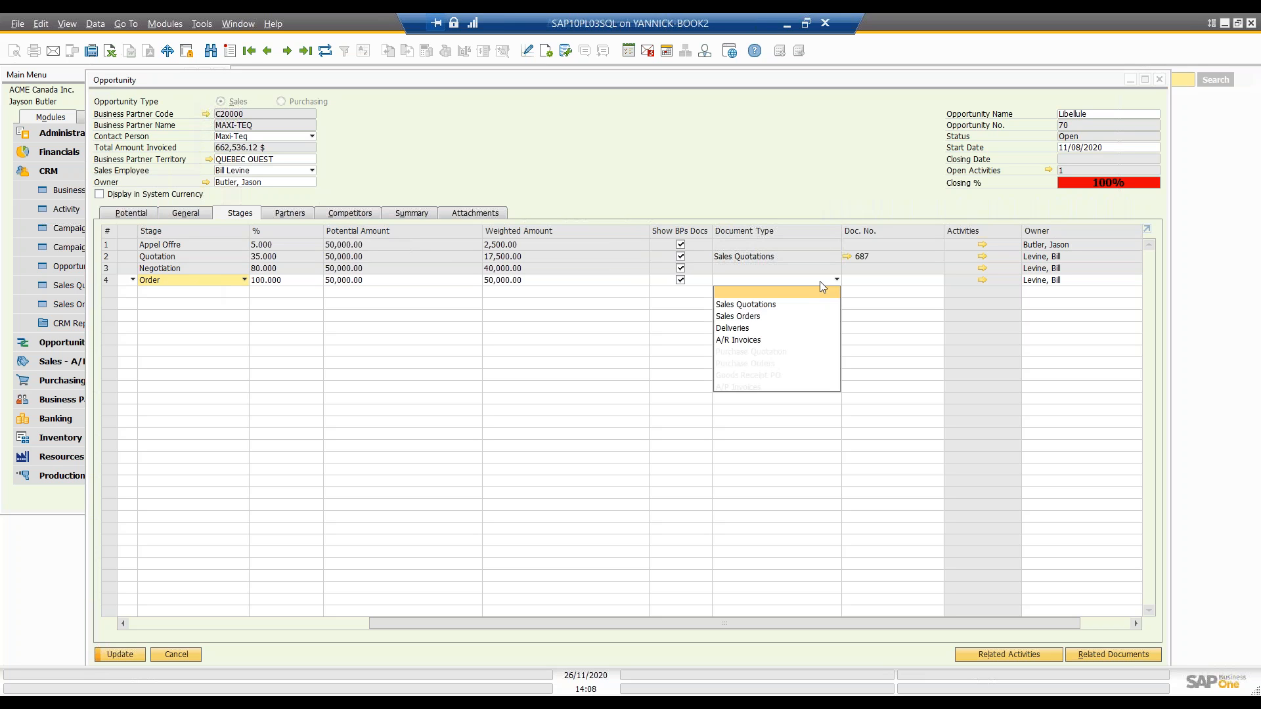
left_click(760, 318)
left_click(936, 279)
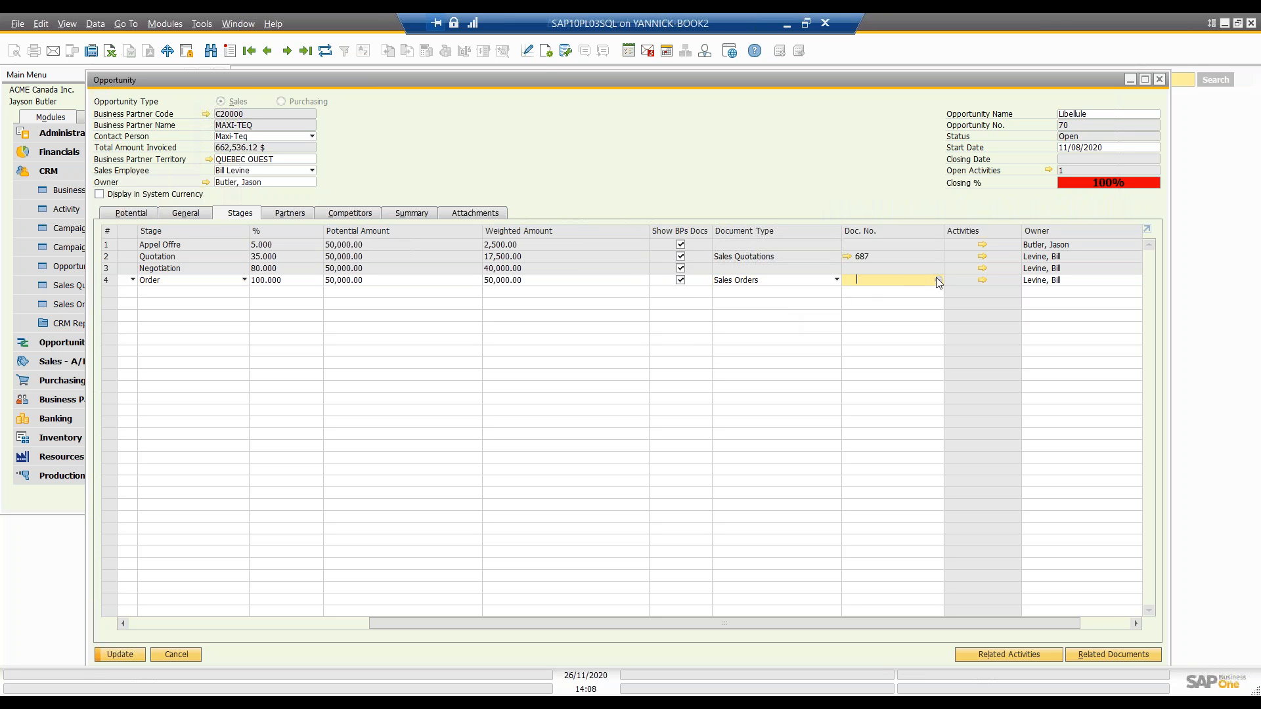
left_click(939, 280)
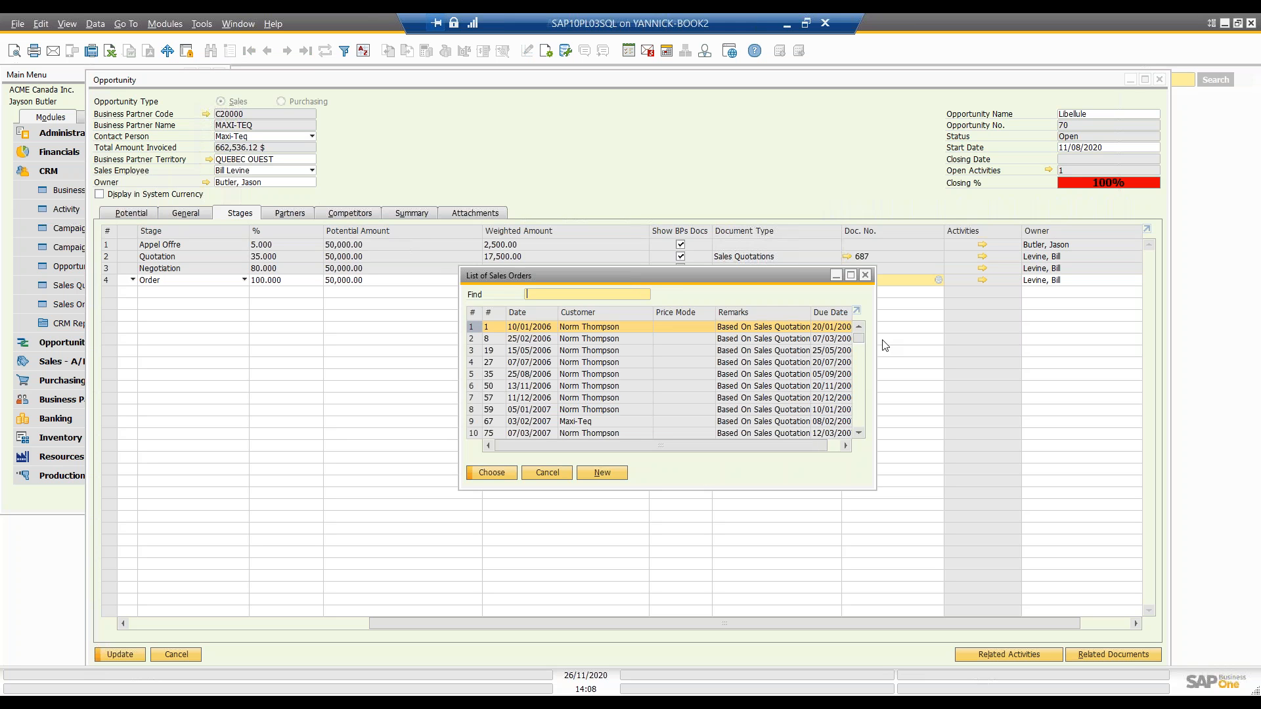
left_click_drag(861, 337, 860, 431)
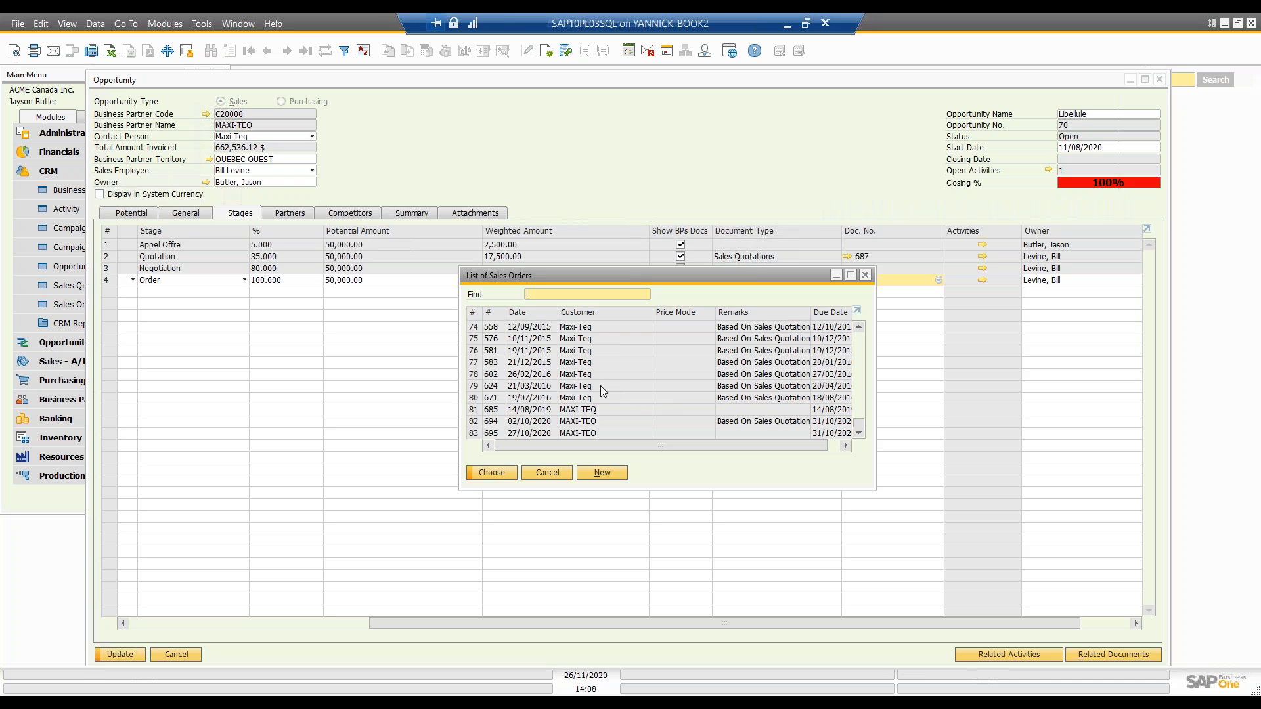
double_click(592, 423)
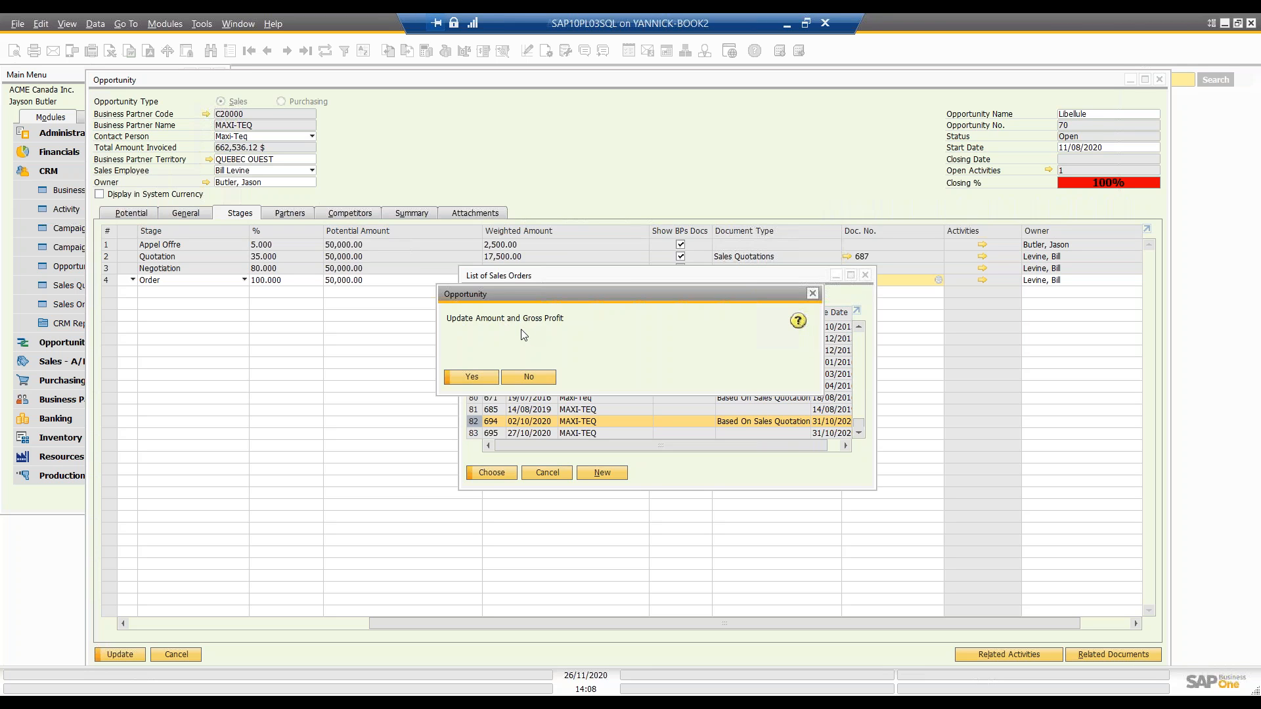
left_click(492, 379)
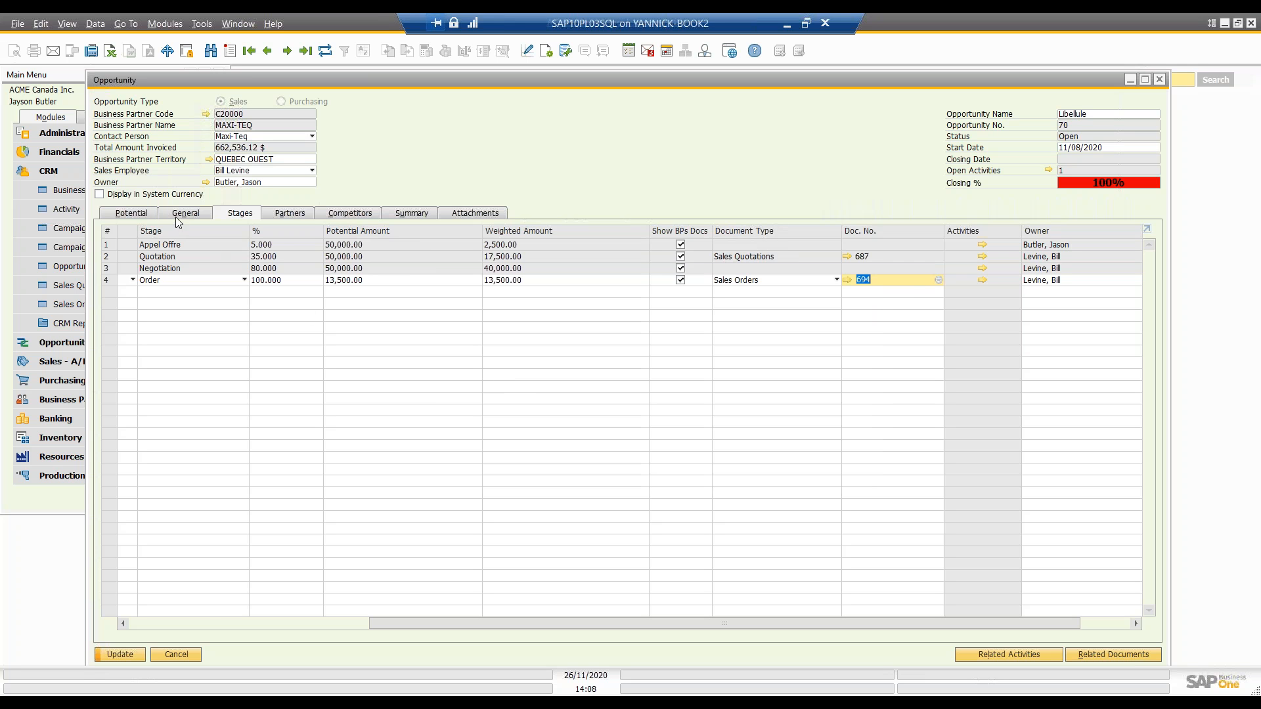
Step: Check the opportunity's potential figures, and try the Order stage's Show BPs Docs option and new activity form without adding an activity
left_click(139, 215)
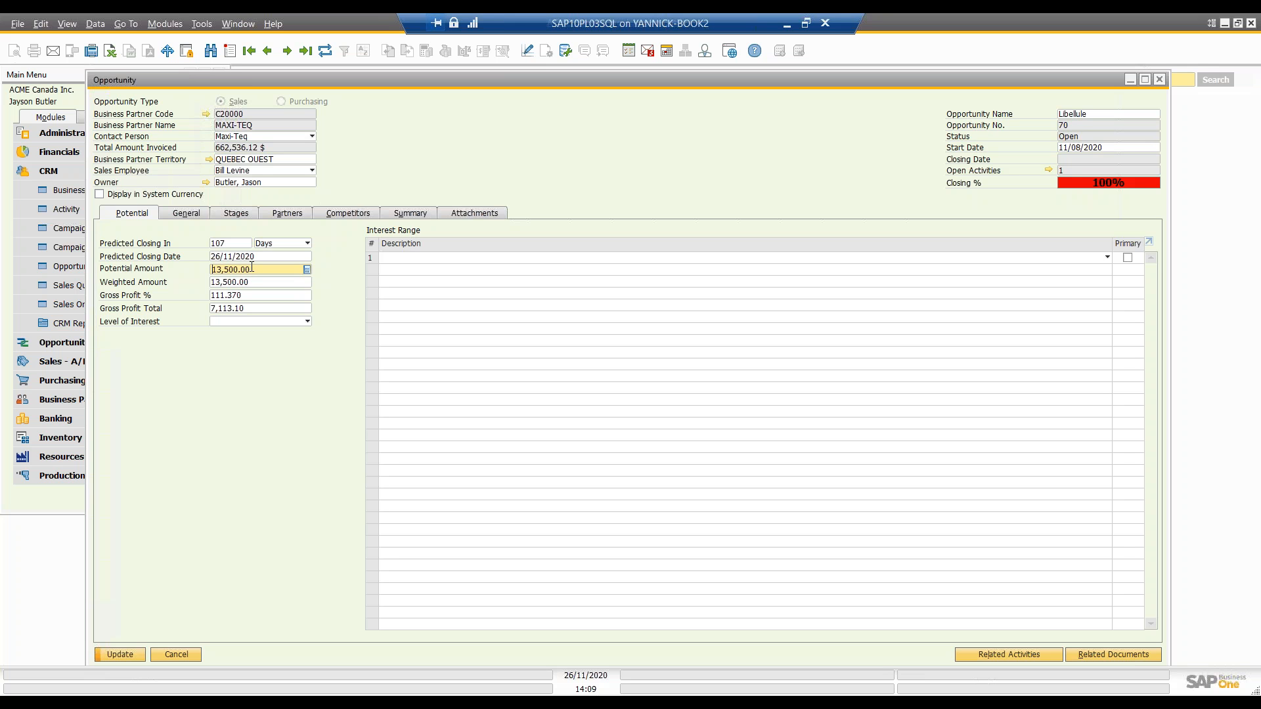
left_click(251, 219)
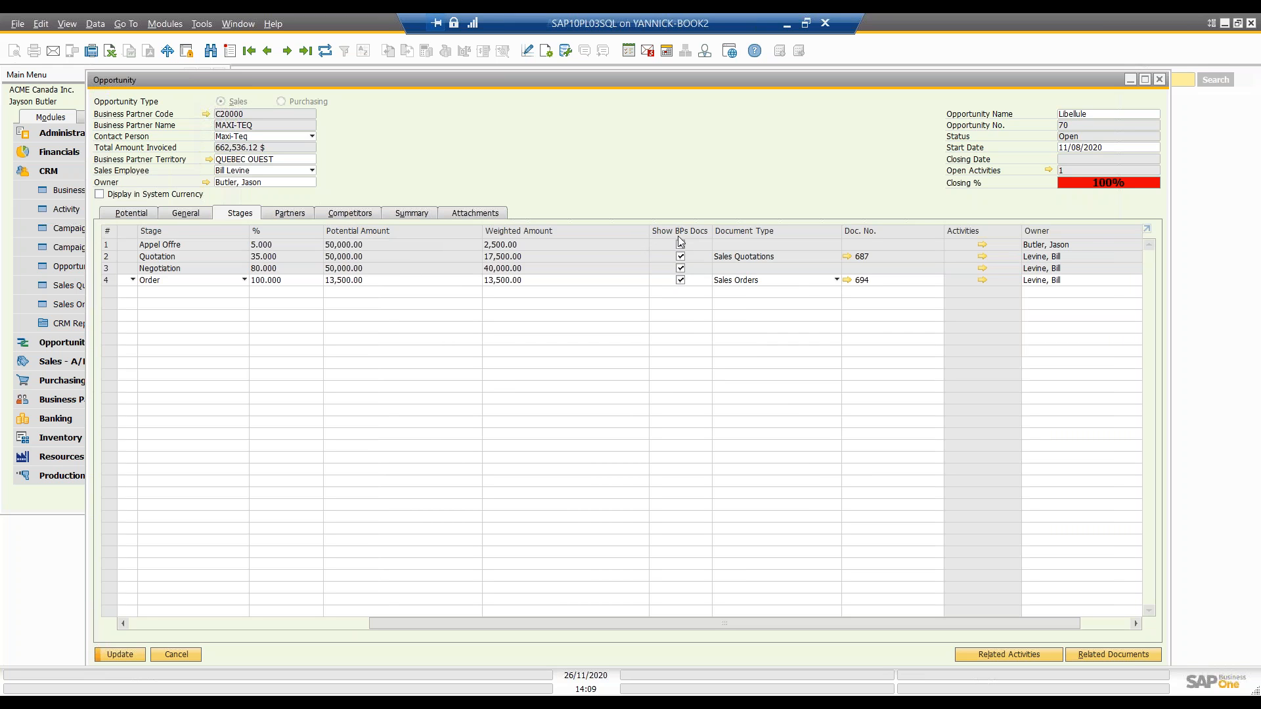
left_click(681, 280)
left_click(680, 281)
left_click(681, 283)
left_click(983, 280)
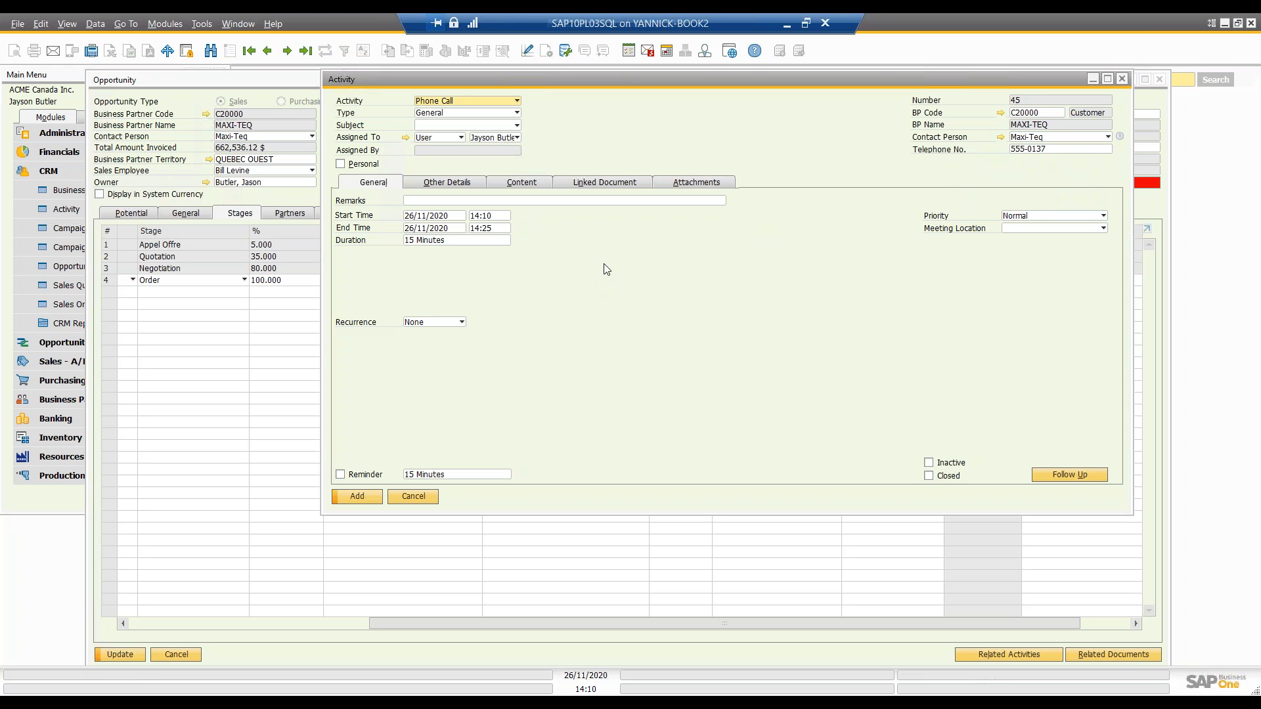
left_click(1122, 79)
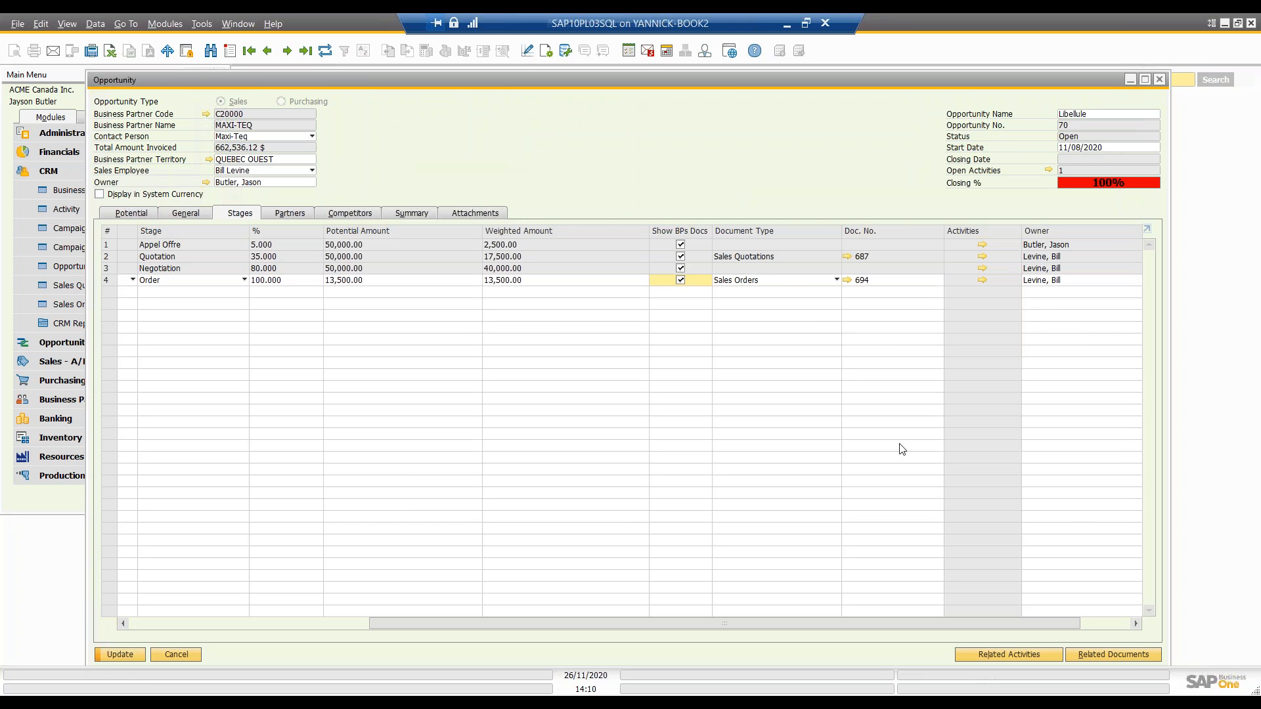
Step: Try renaming the partner Untel to Somebody in the opportunity's Partners setup, and leave the setup without saving
left_click(286, 214)
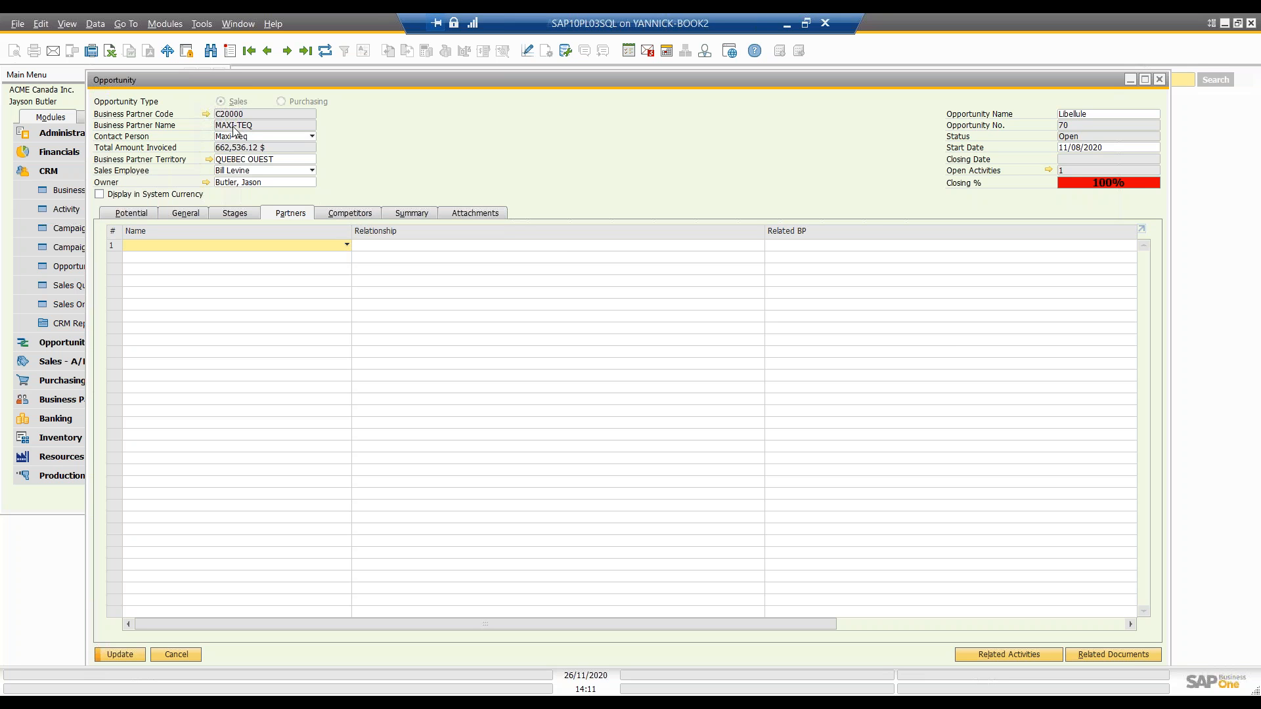
left_click(347, 246)
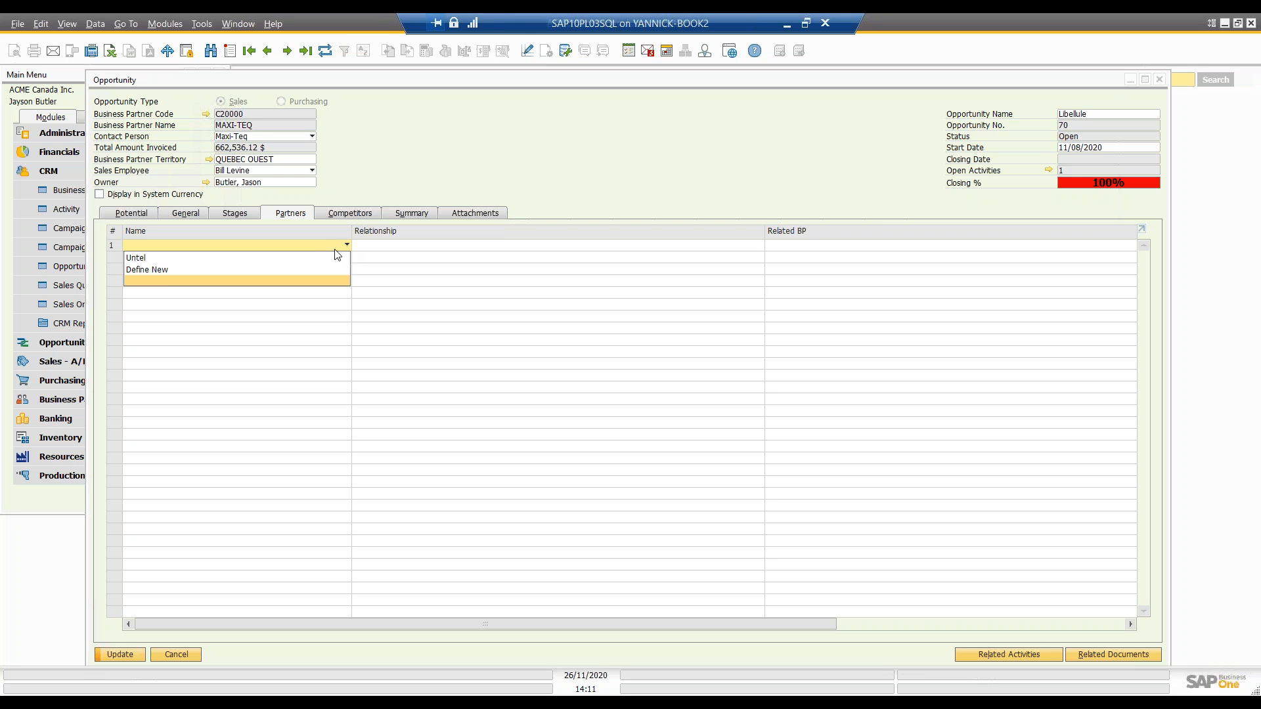
left_click(265, 270)
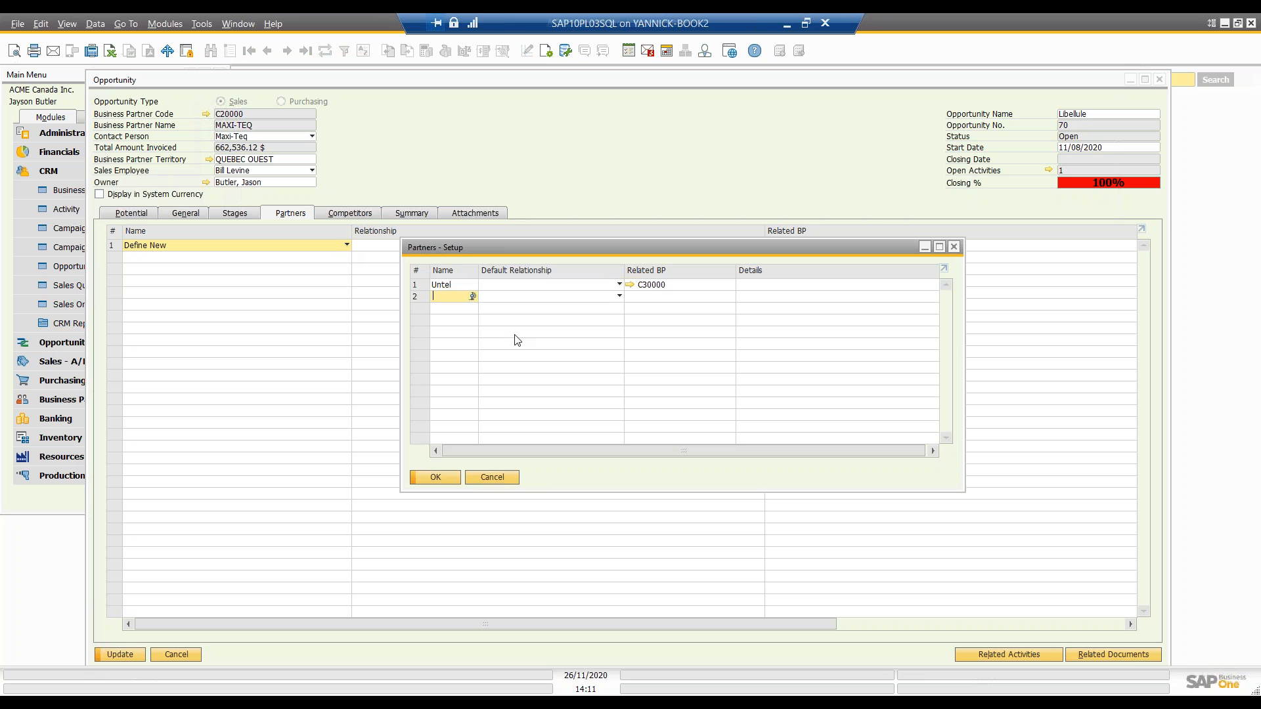
double_click(450, 288)
left_click_drag(486, 246, 294, 275)
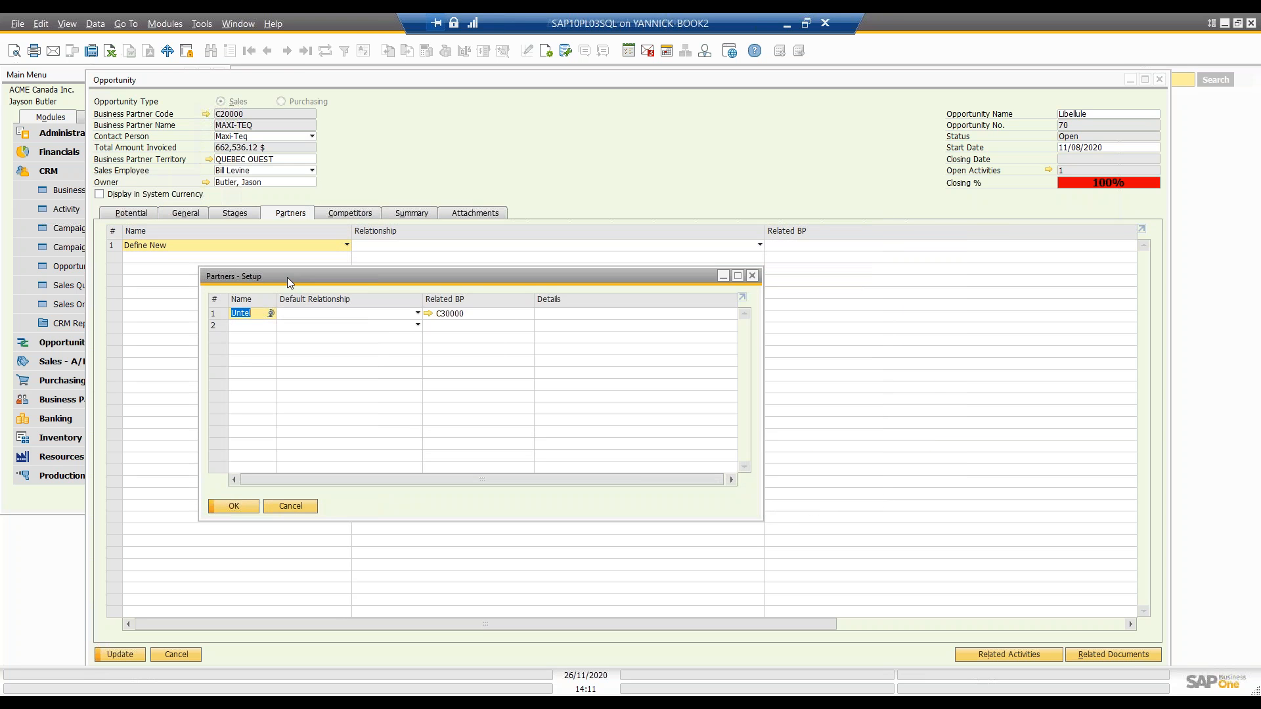
type("Somebody")
key("Tab")
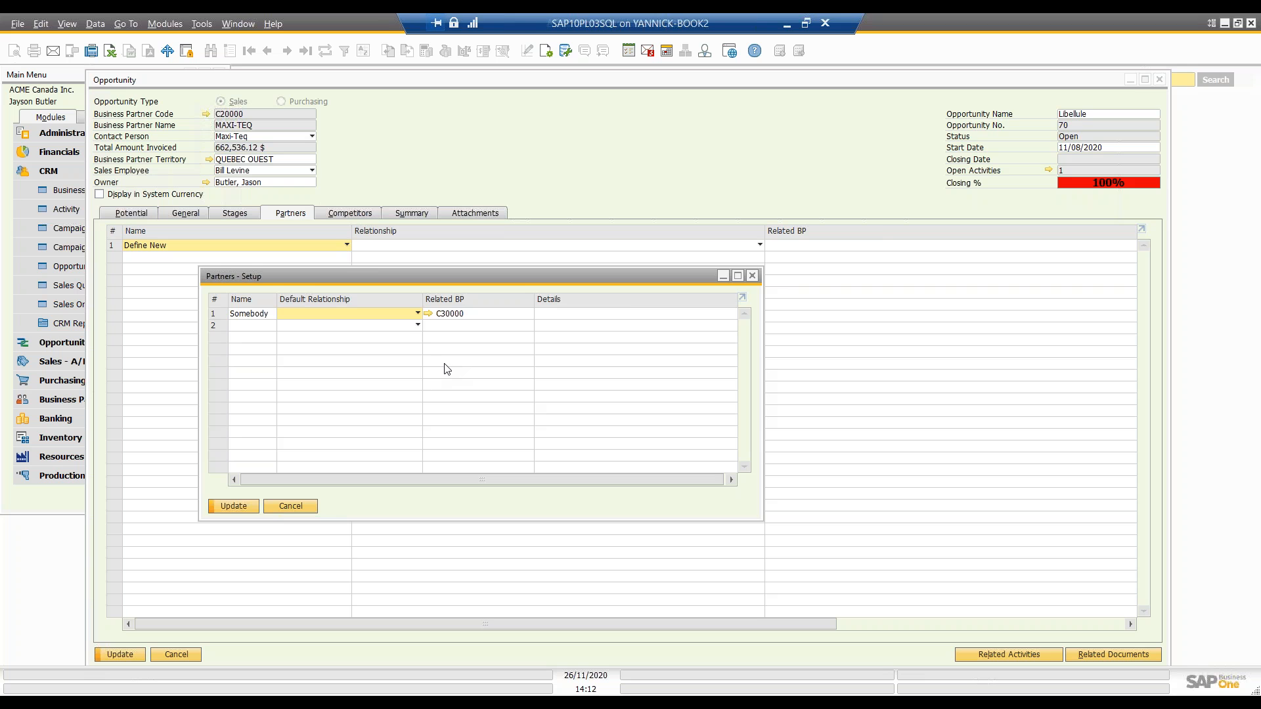
left_click(296, 508)
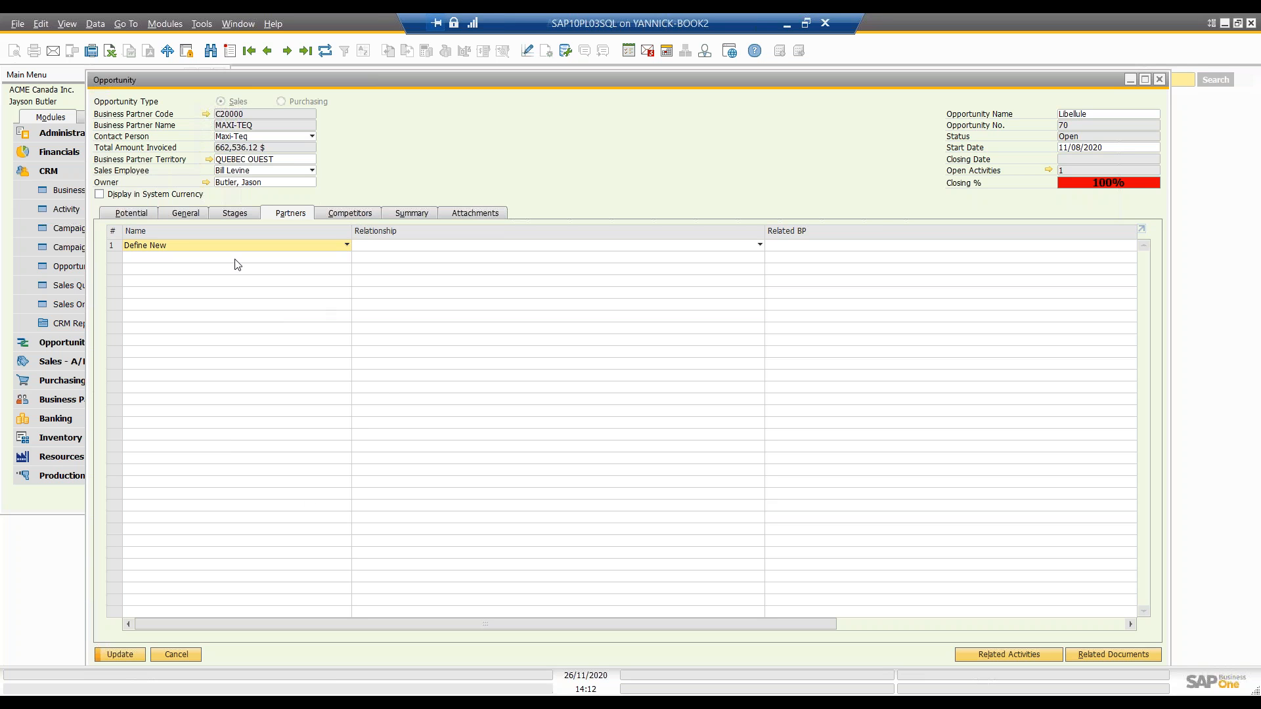
Step: Set the threat level of the opportunity's first competitor row to High, leaving its name and remarks empty
left_click(344, 214)
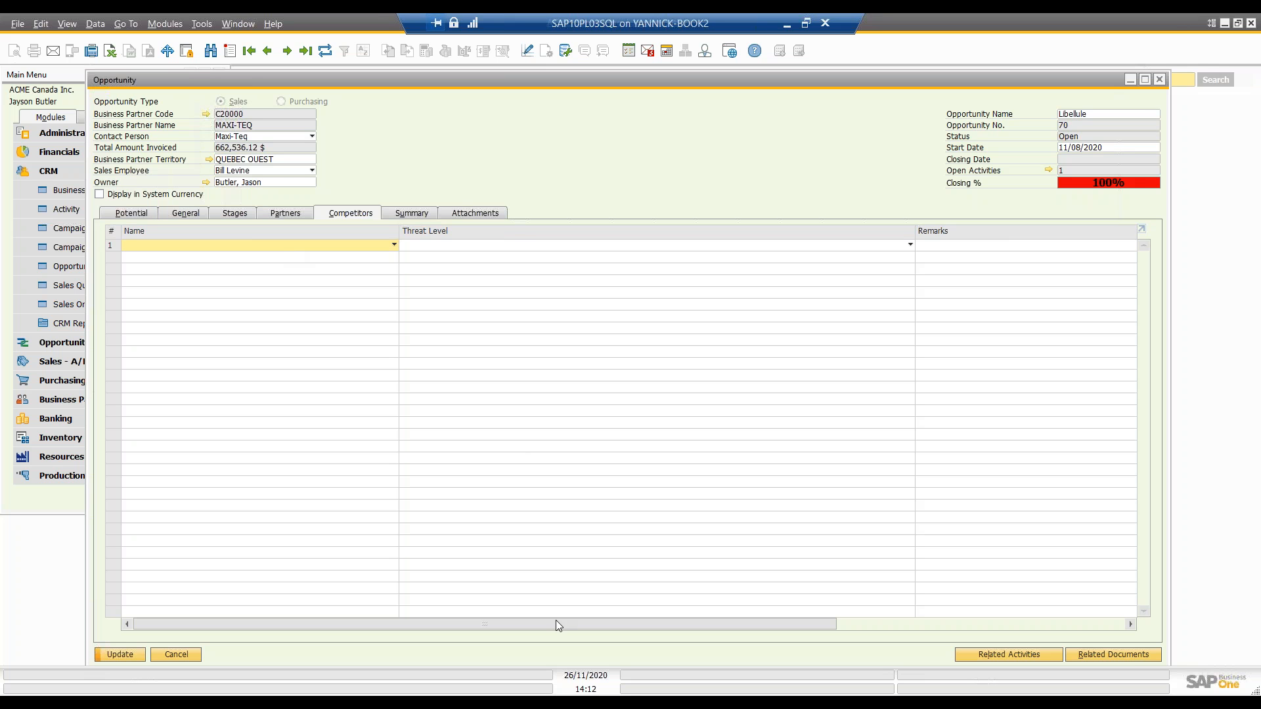
left_click(497, 248)
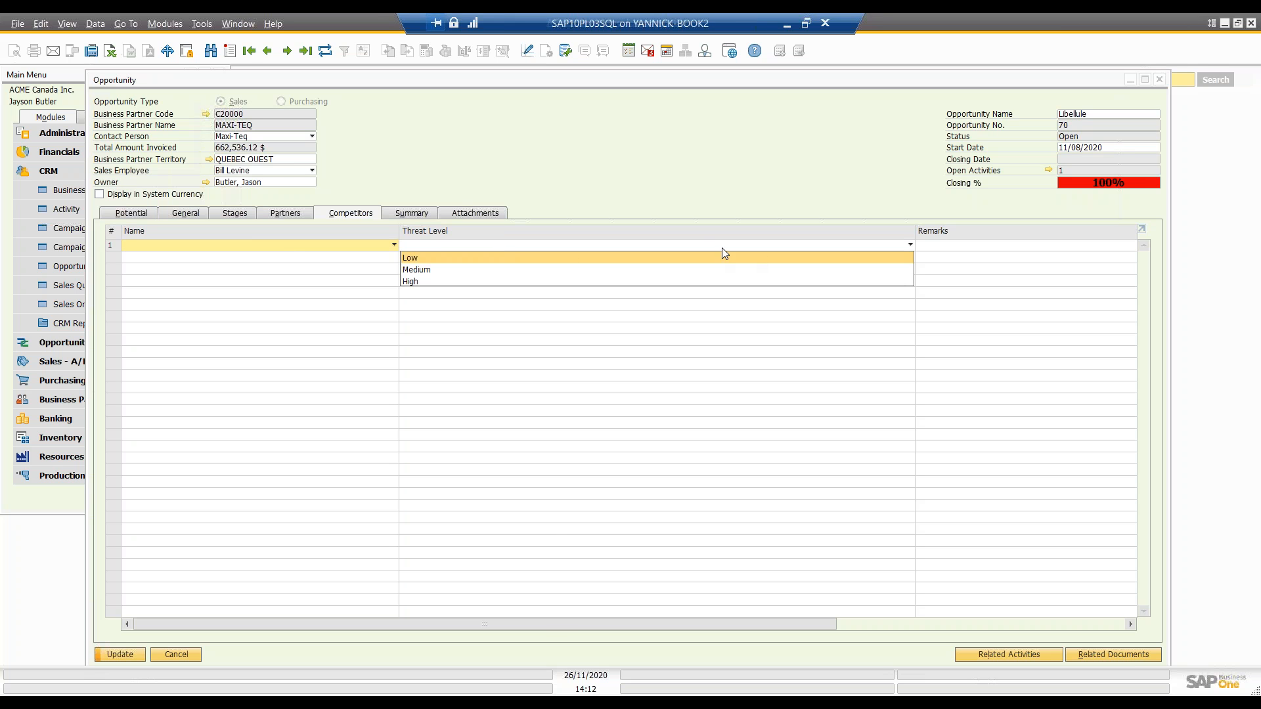
left_click(442, 281)
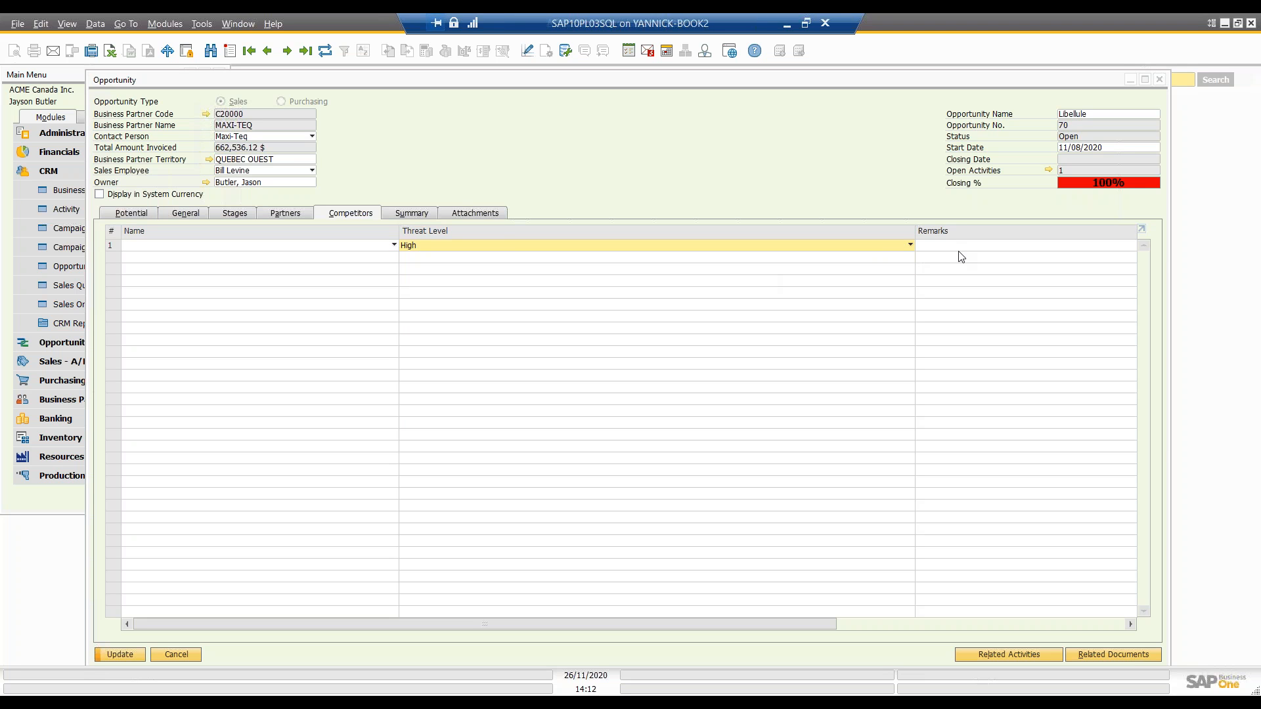
left_click(959, 246)
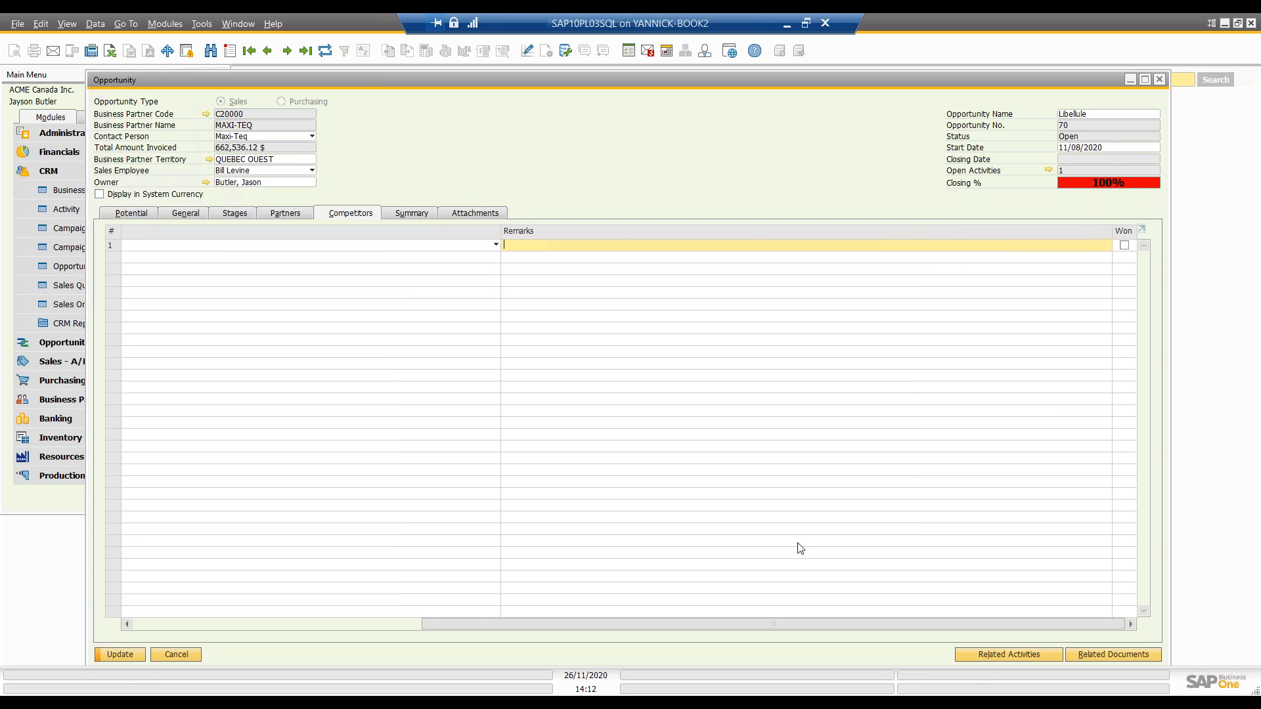
left_click_drag(793, 624, 482, 629)
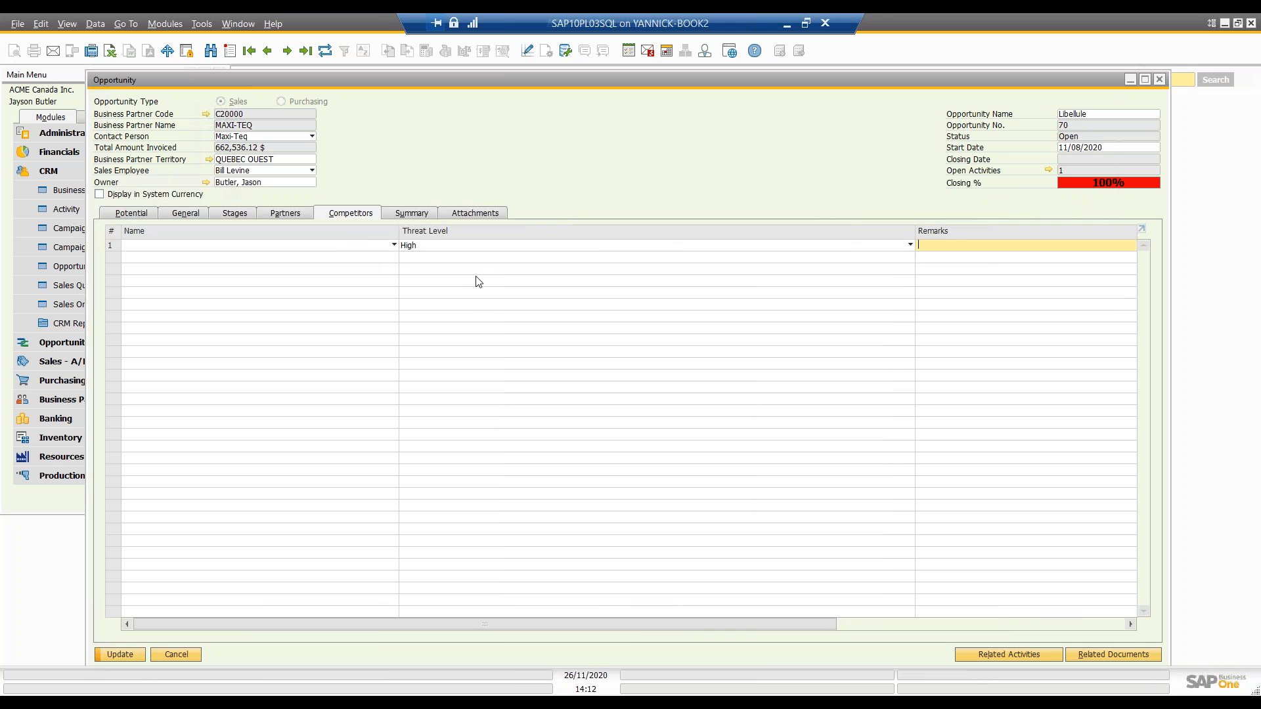
Step: Mark the opportunity as Won, leave the Reasons setup without defining any, and change the opportunity status to Lost
left_click(401, 216)
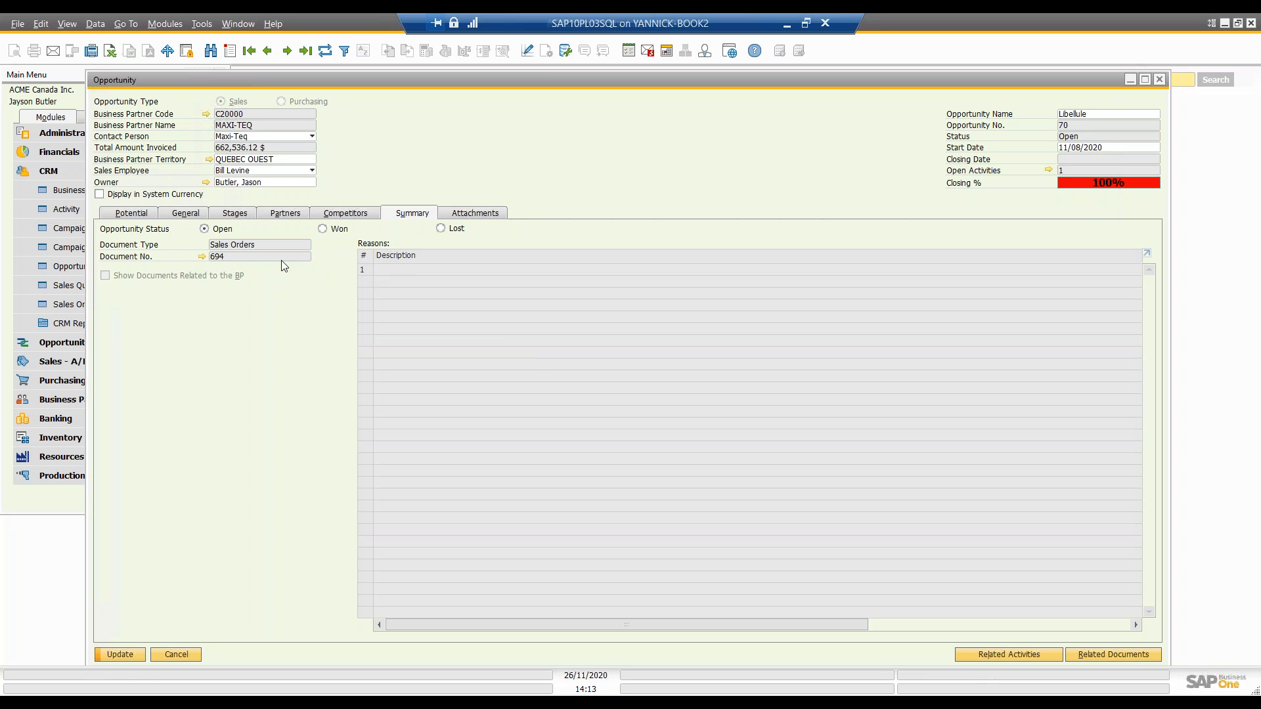
left_click(322, 230)
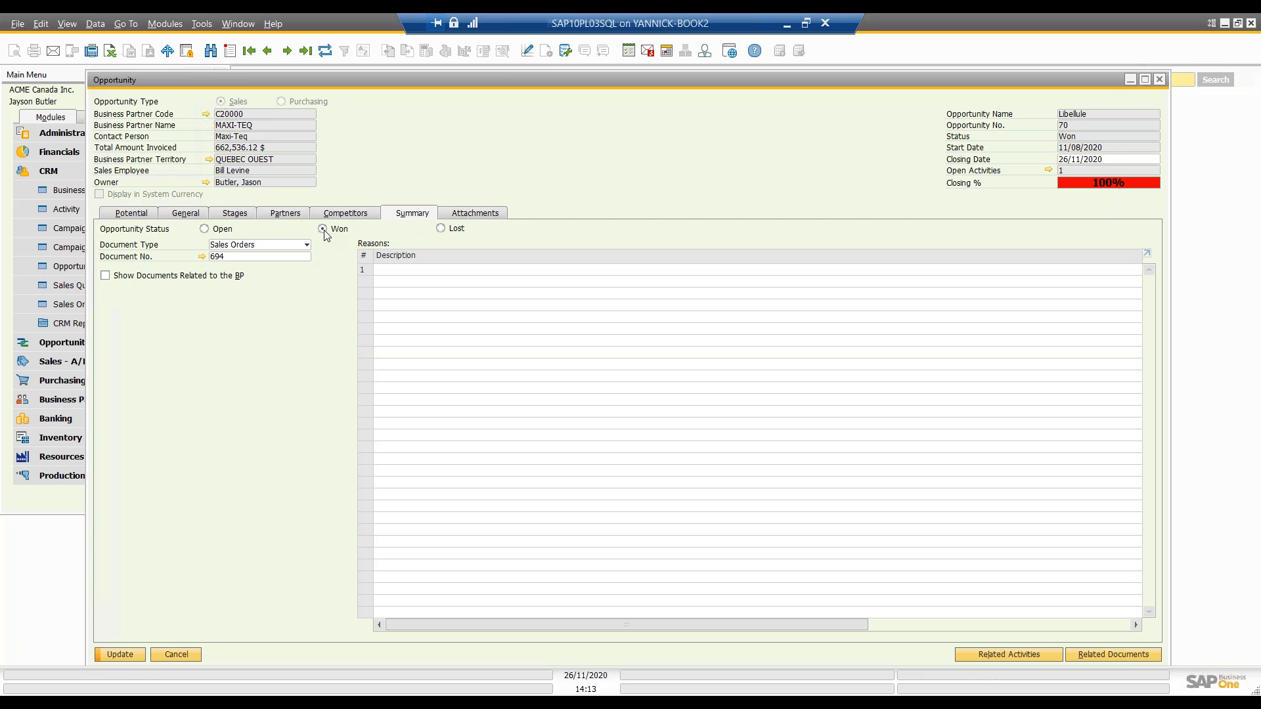
left_click(402, 270)
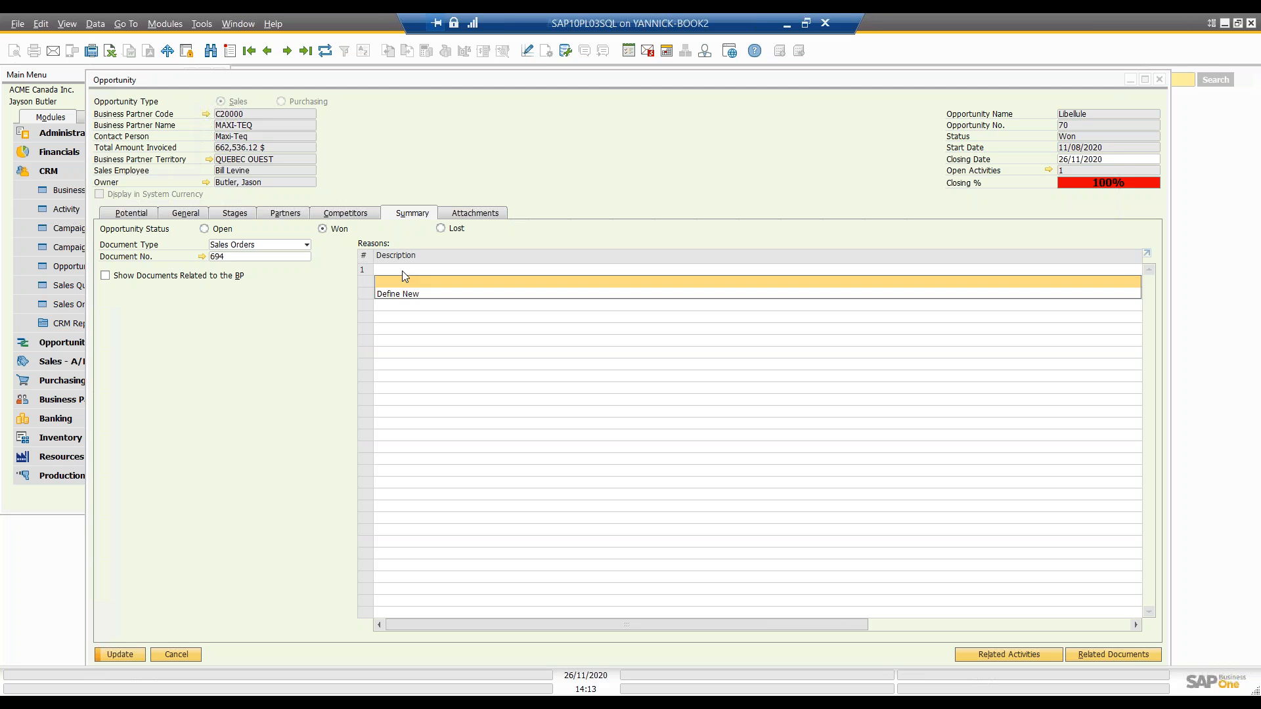
left_click(410, 294)
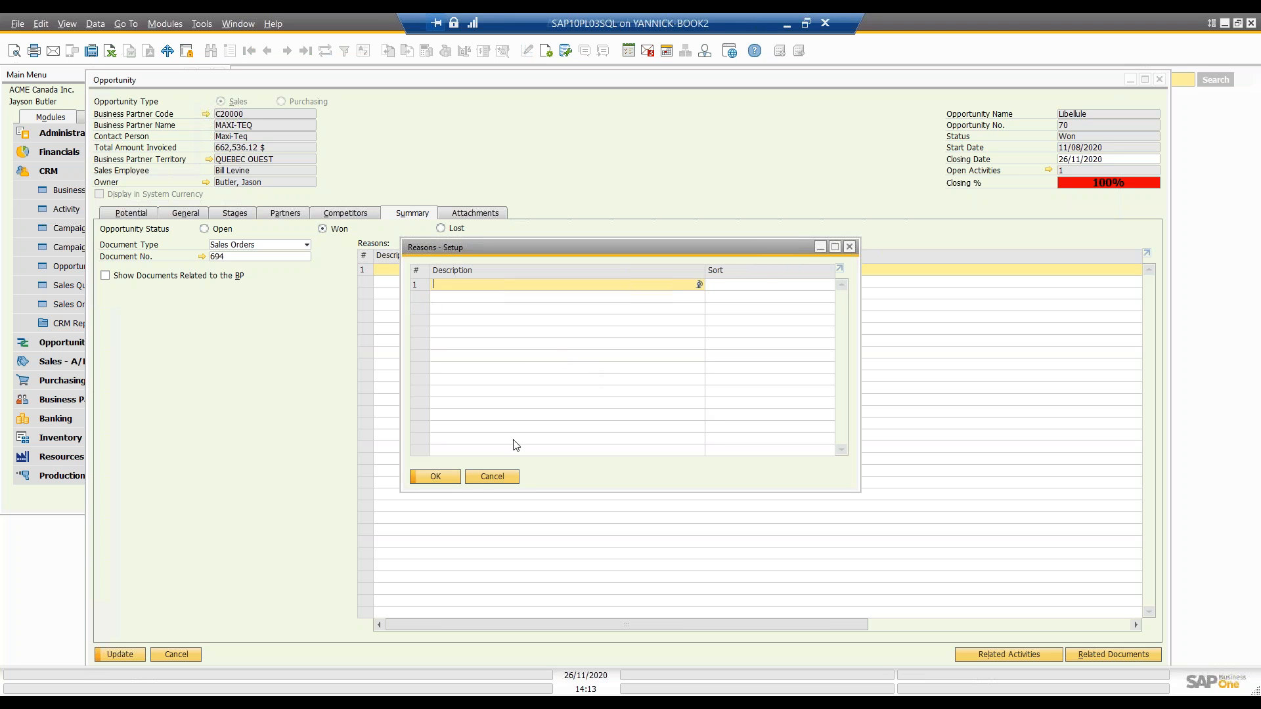
left_click(491, 478)
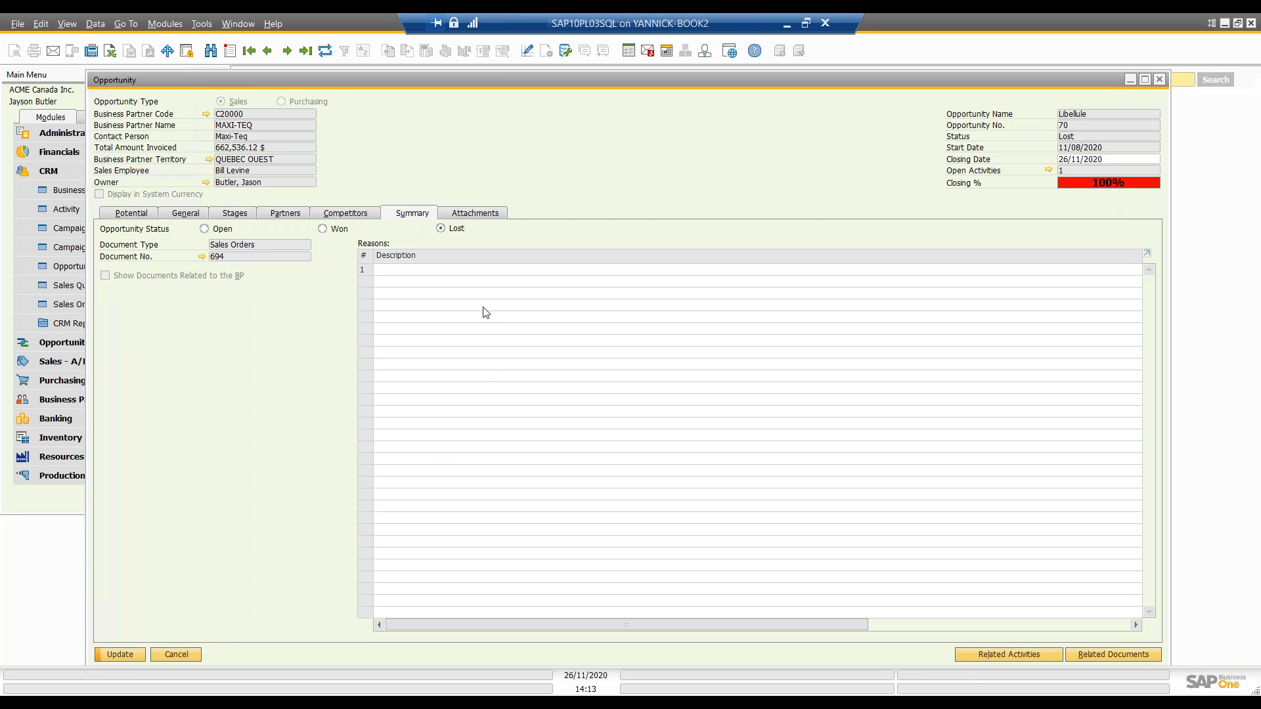
Step: View the opportunity's attachments and its potential details
left_click(480, 215)
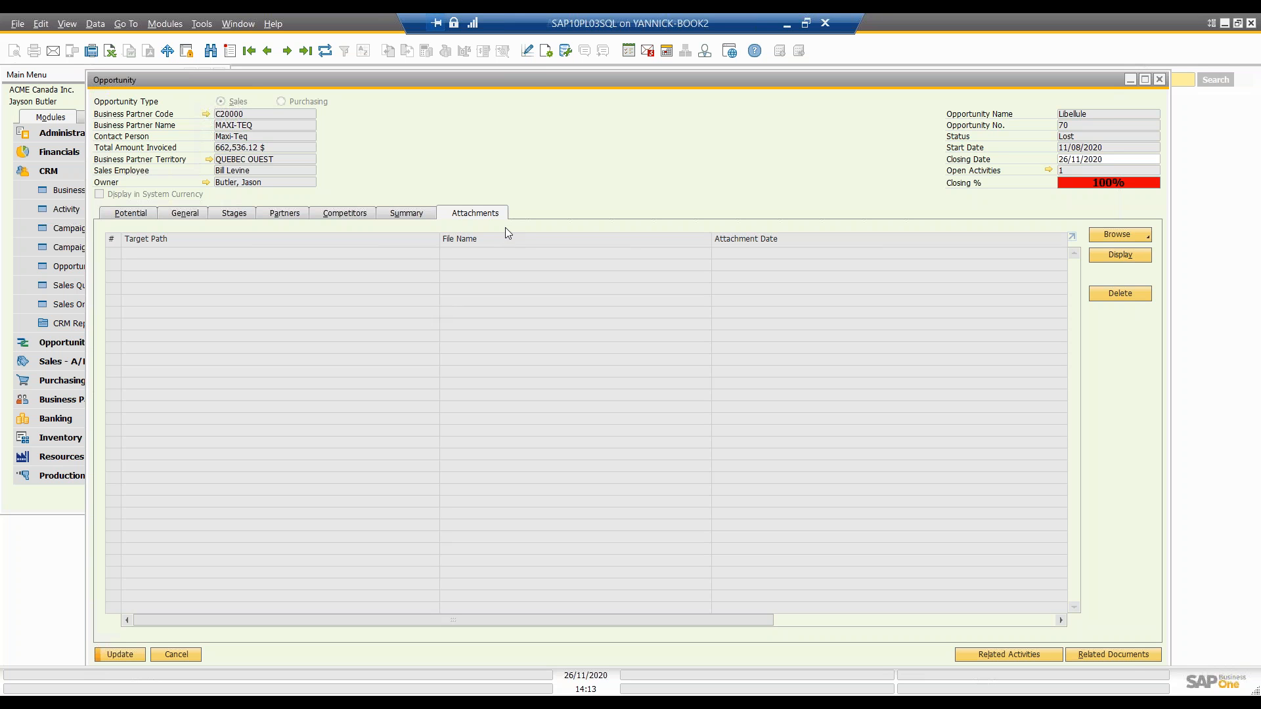
left_click_drag(534, 80, 594, 87)
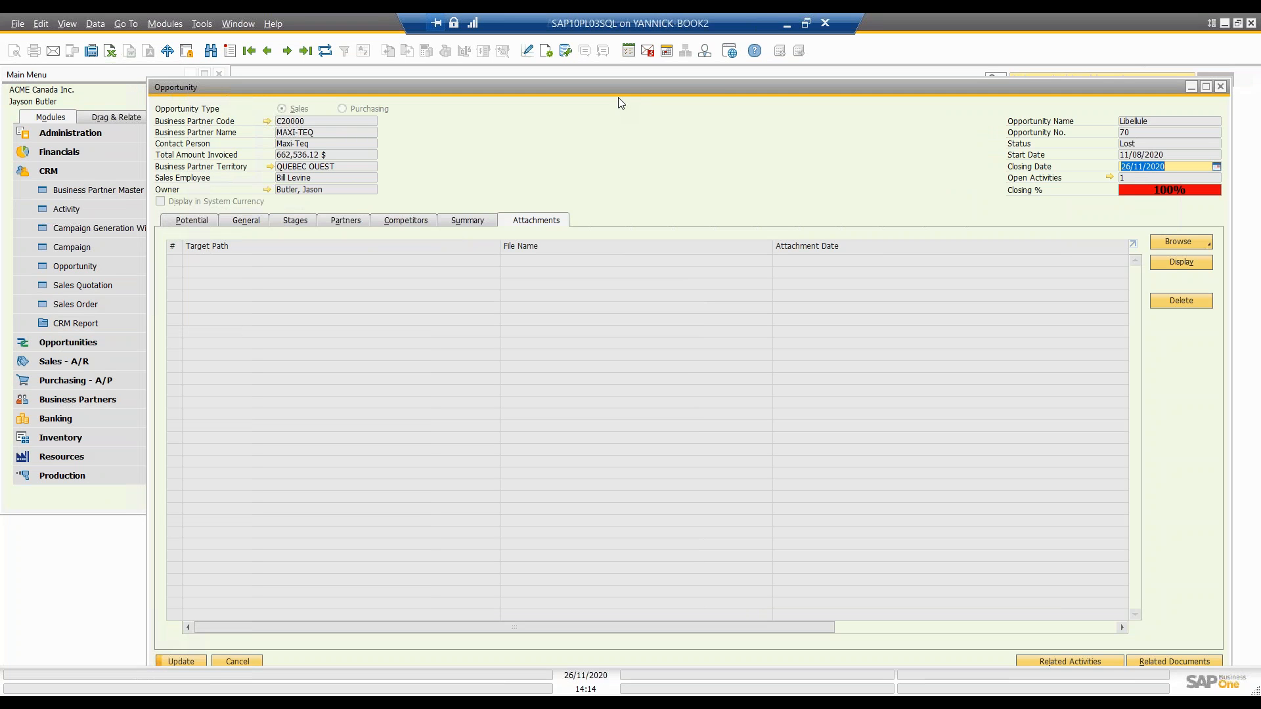
left_click_drag(620, 88, 593, 85)
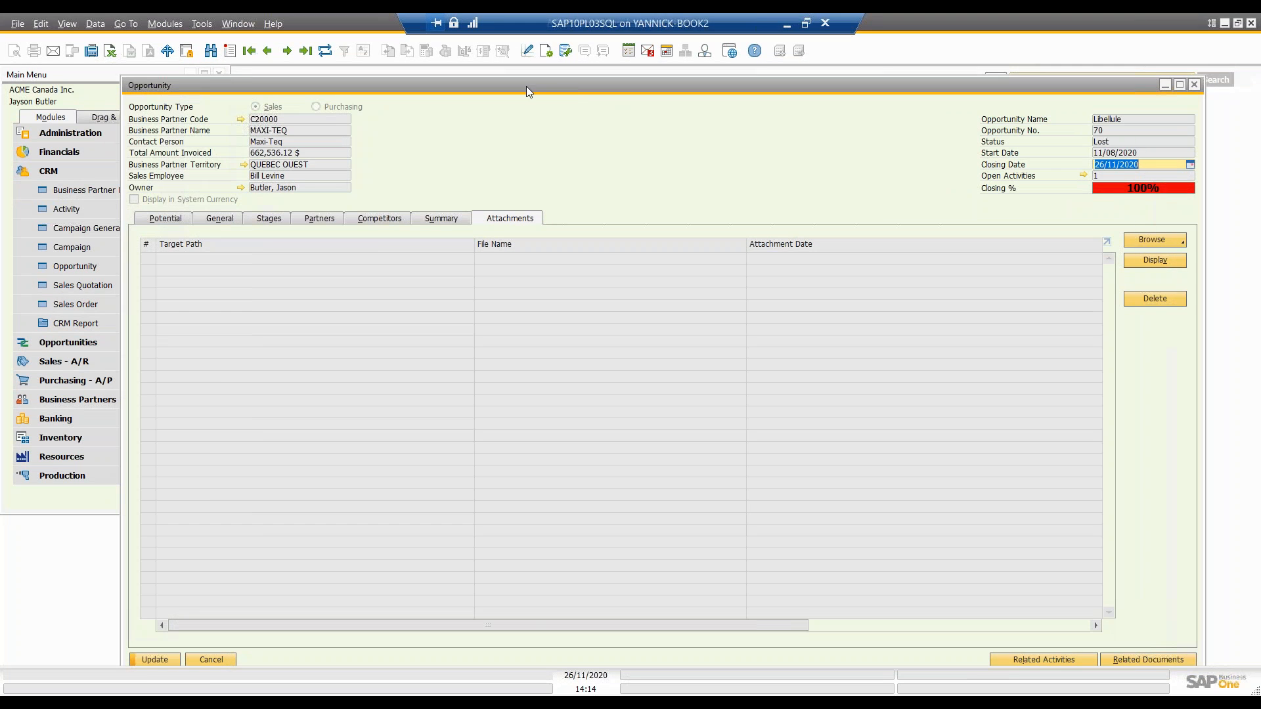
left_click(181, 223)
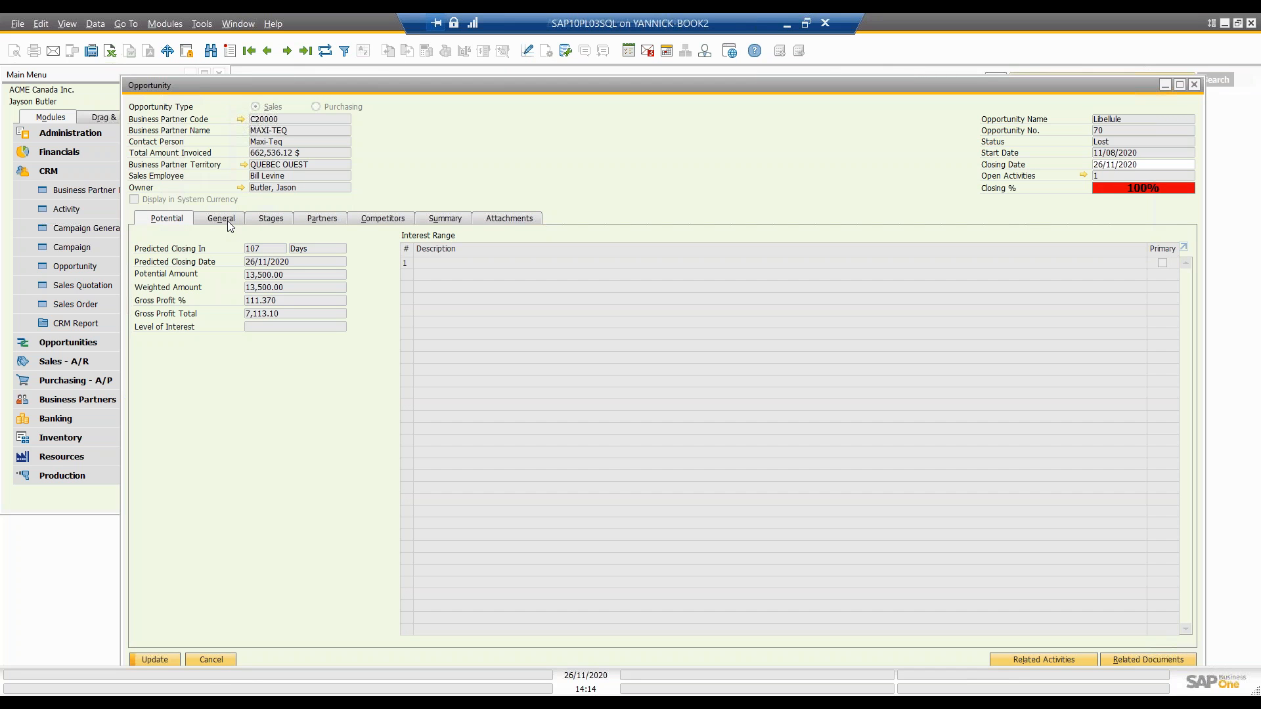
Step: Close the opportunity and show the reports available under CRM Report
left_click(1194, 87)
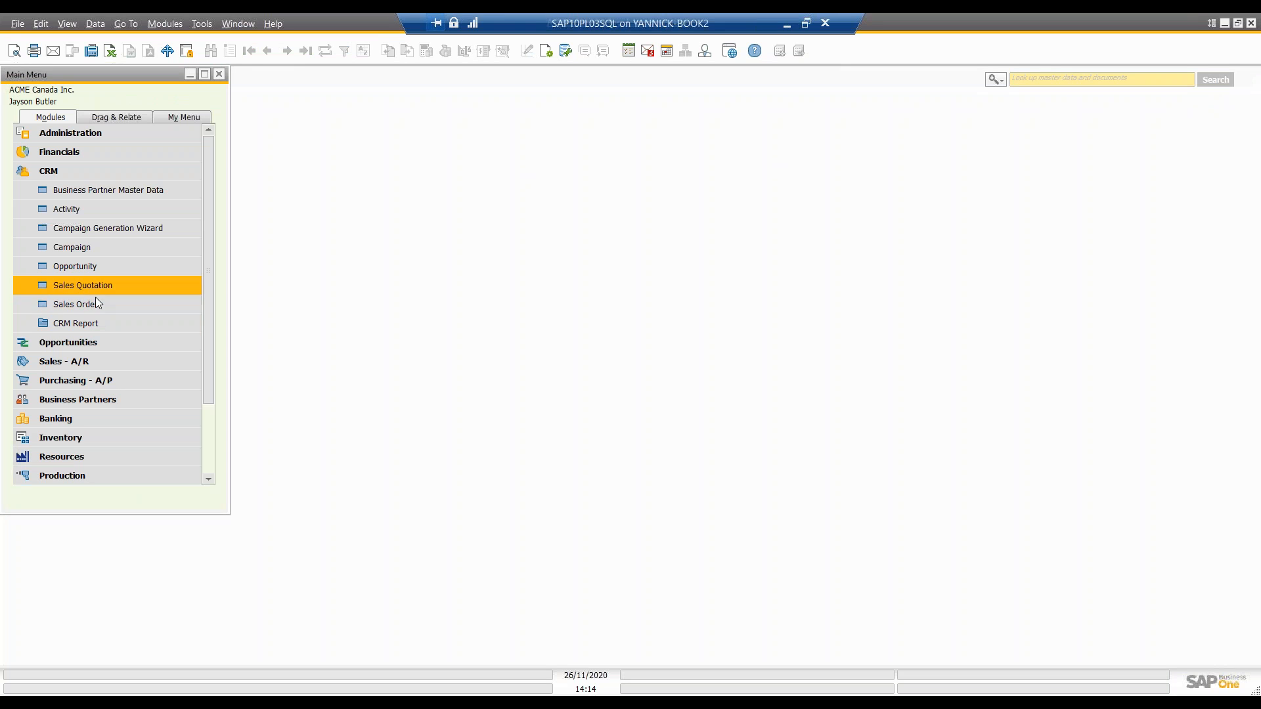
left_click(42, 328)
left_click_drag(205, 355, 207, 364)
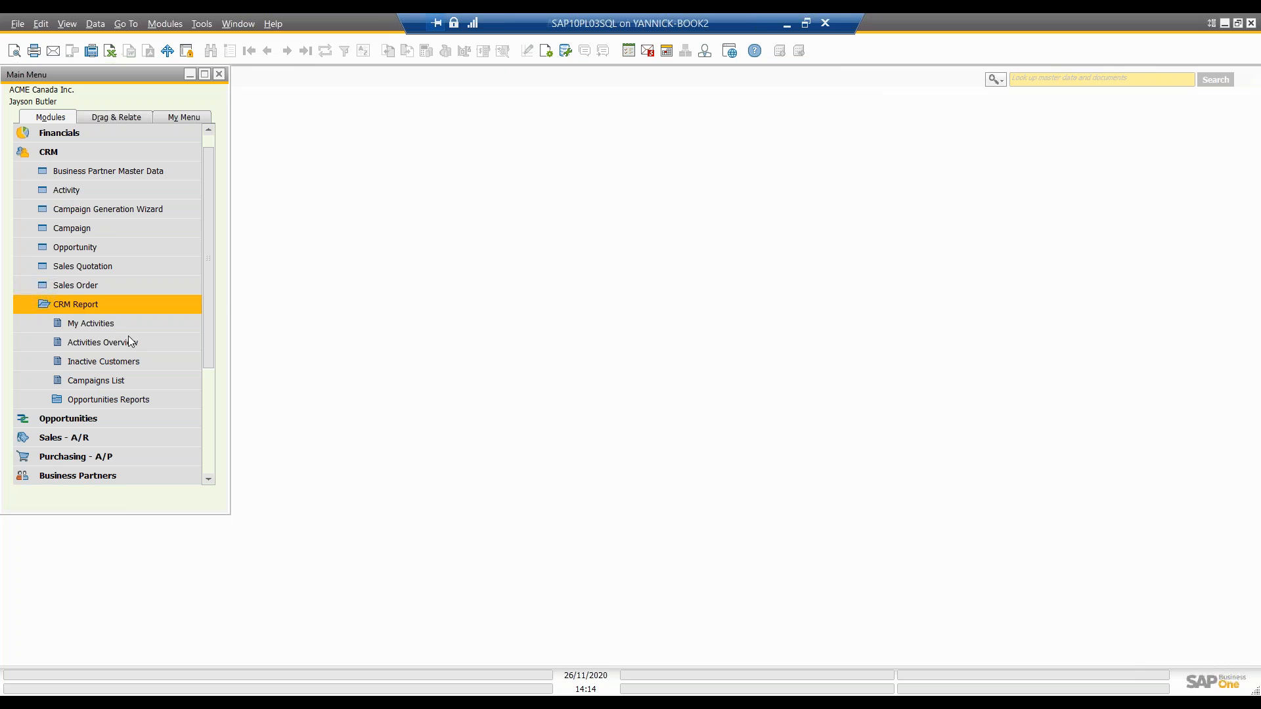
Step: Open the My Activities report, view the details of activity 42 from it, and return to the list
left_click(108, 325)
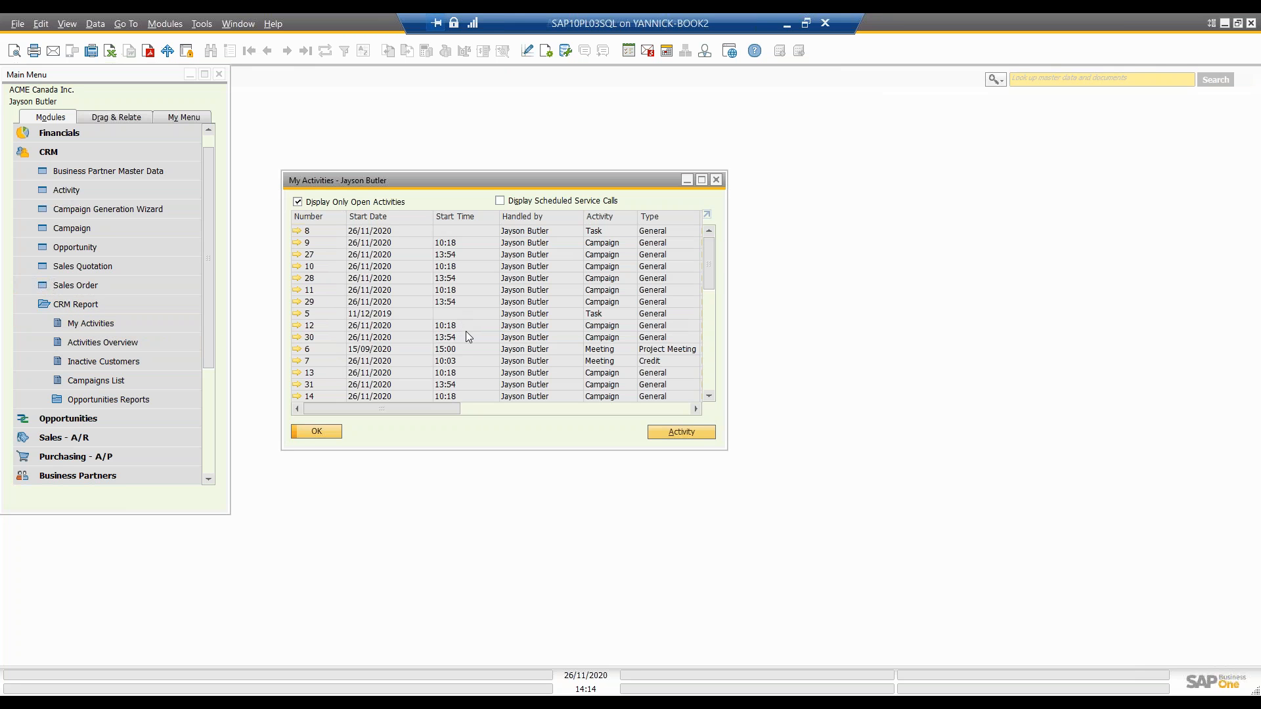
left_click_drag(711, 284, 713, 381)
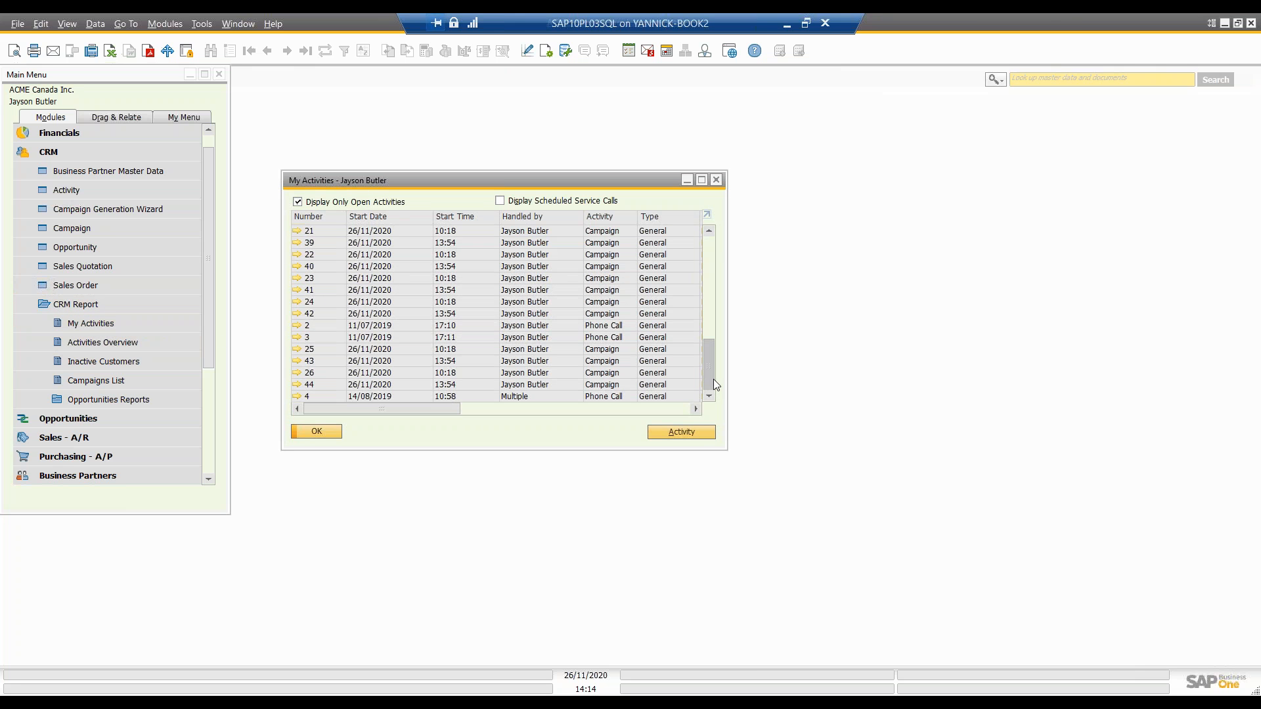
left_click(297, 314)
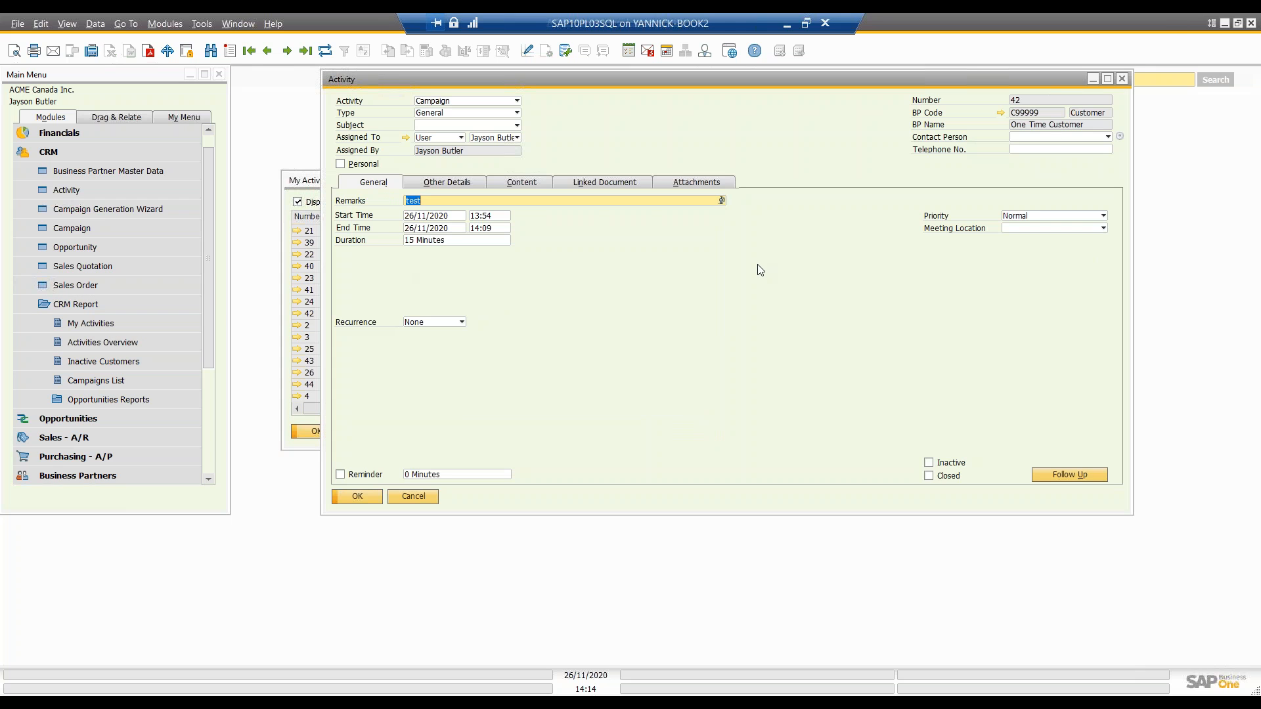
left_click(1120, 79)
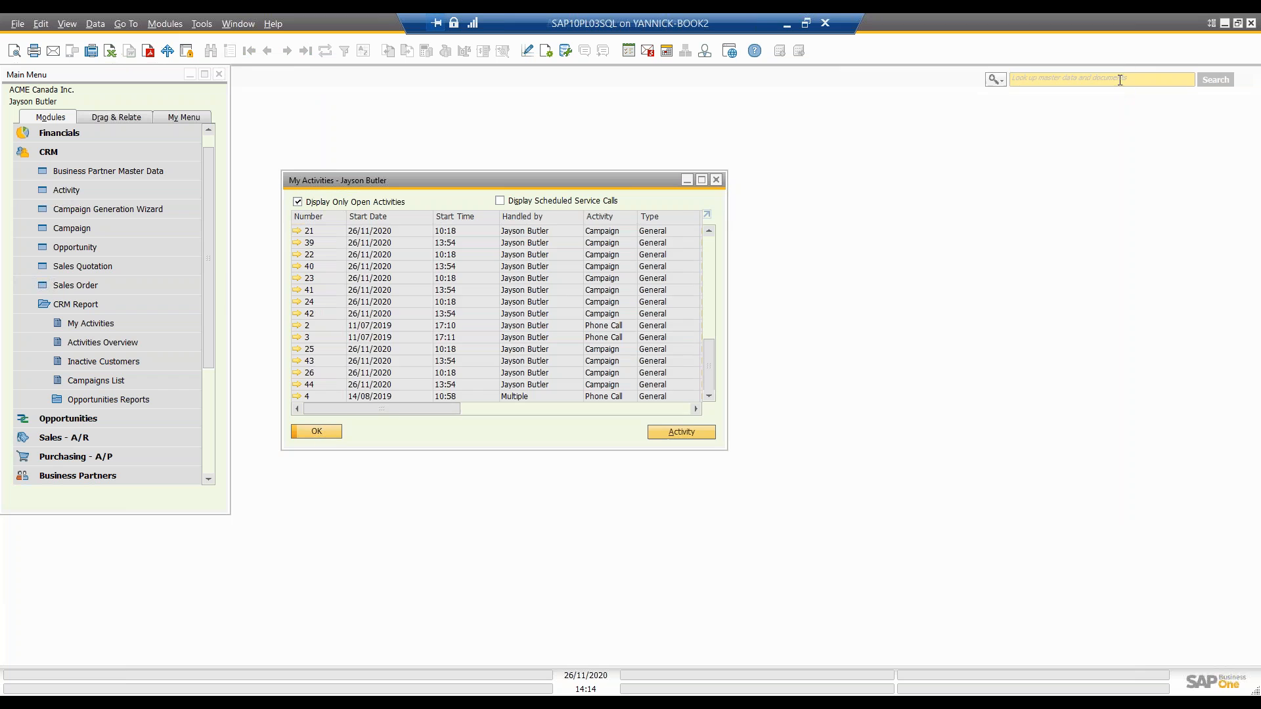
Step: Review the contact and remarks columns of My Activities, check its column visibility settings without changes, and close the report
left_click_drag(451, 409, 639, 403)
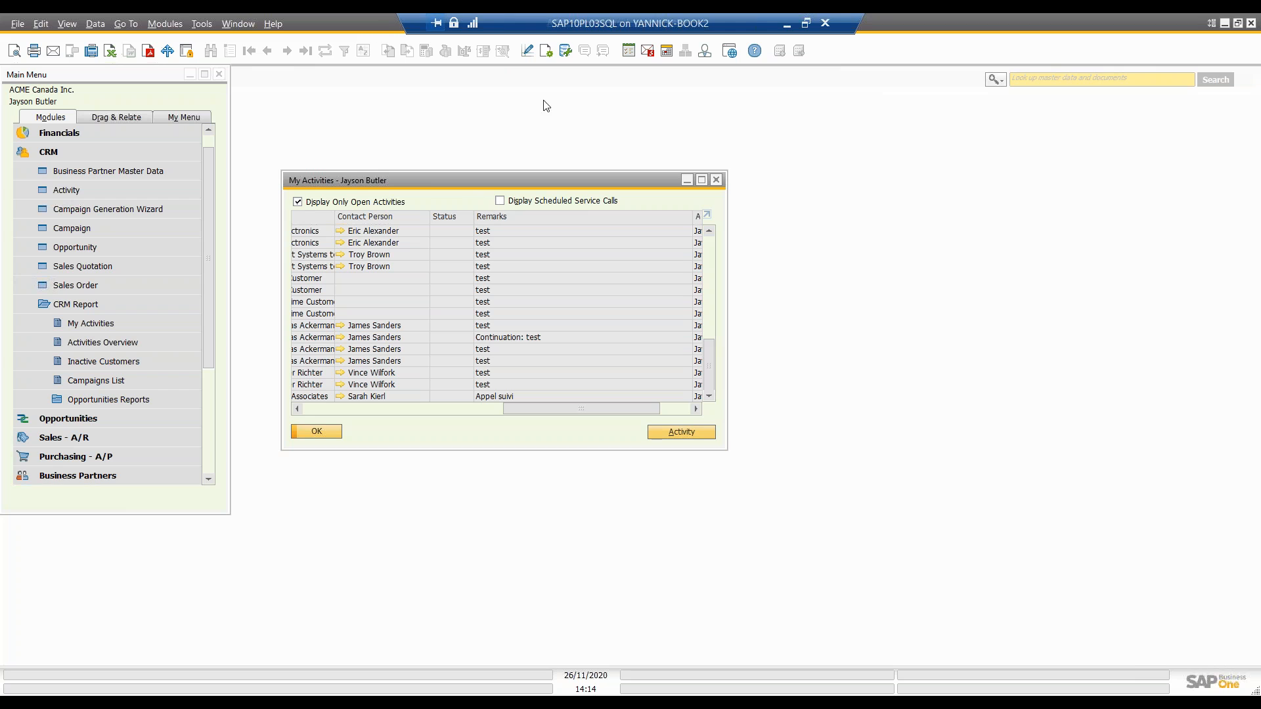
left_click(546, 50)
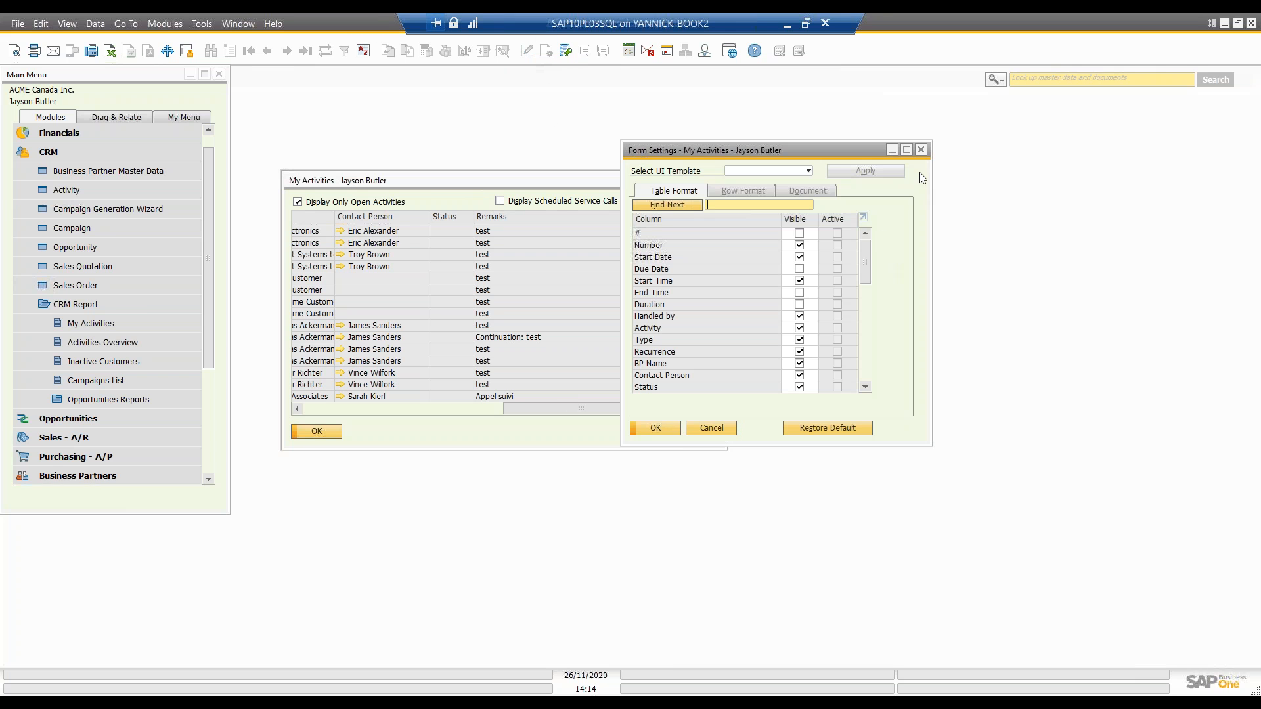
left_click(921, 150)
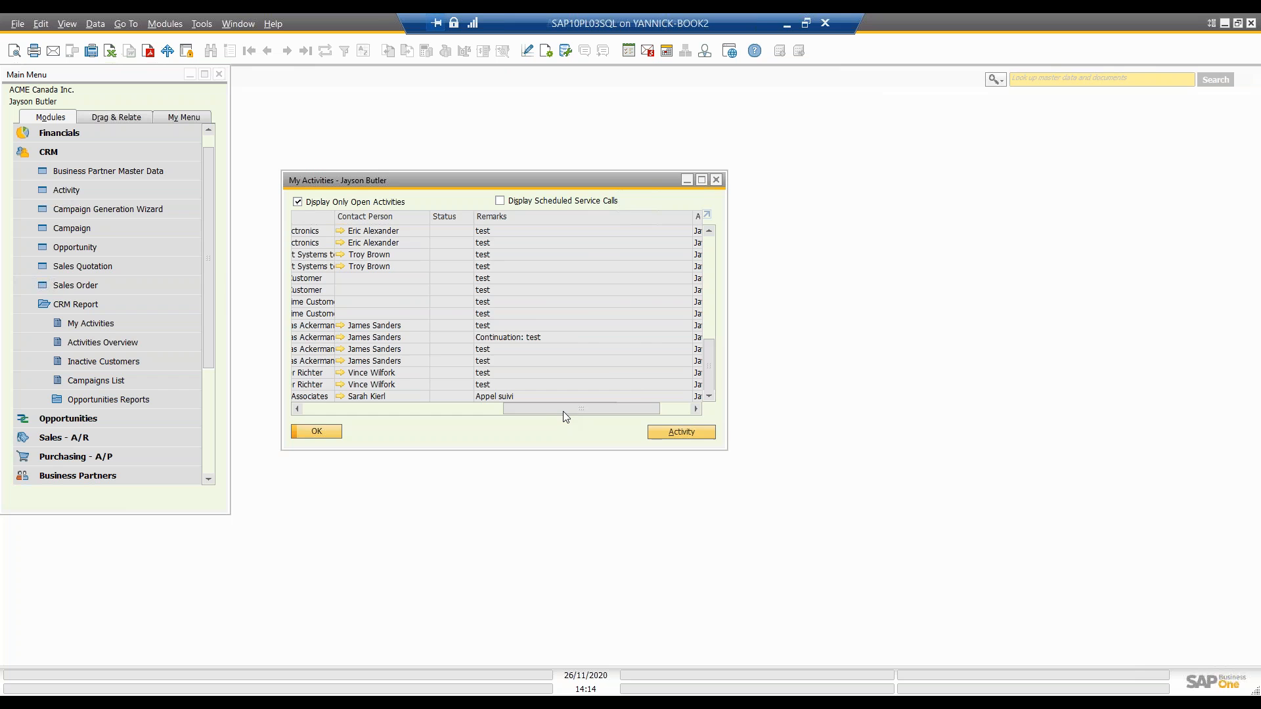
left_click_drag(539, 408, 347, 408)
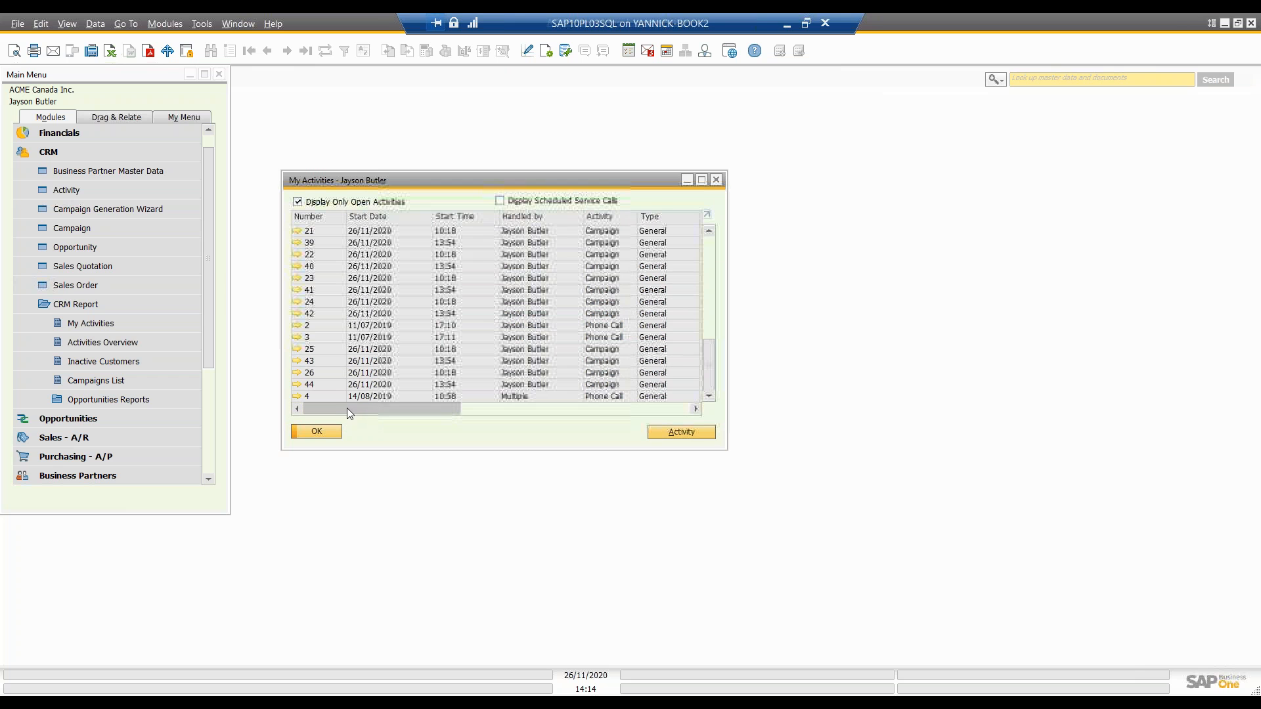
left_click(716, 180)
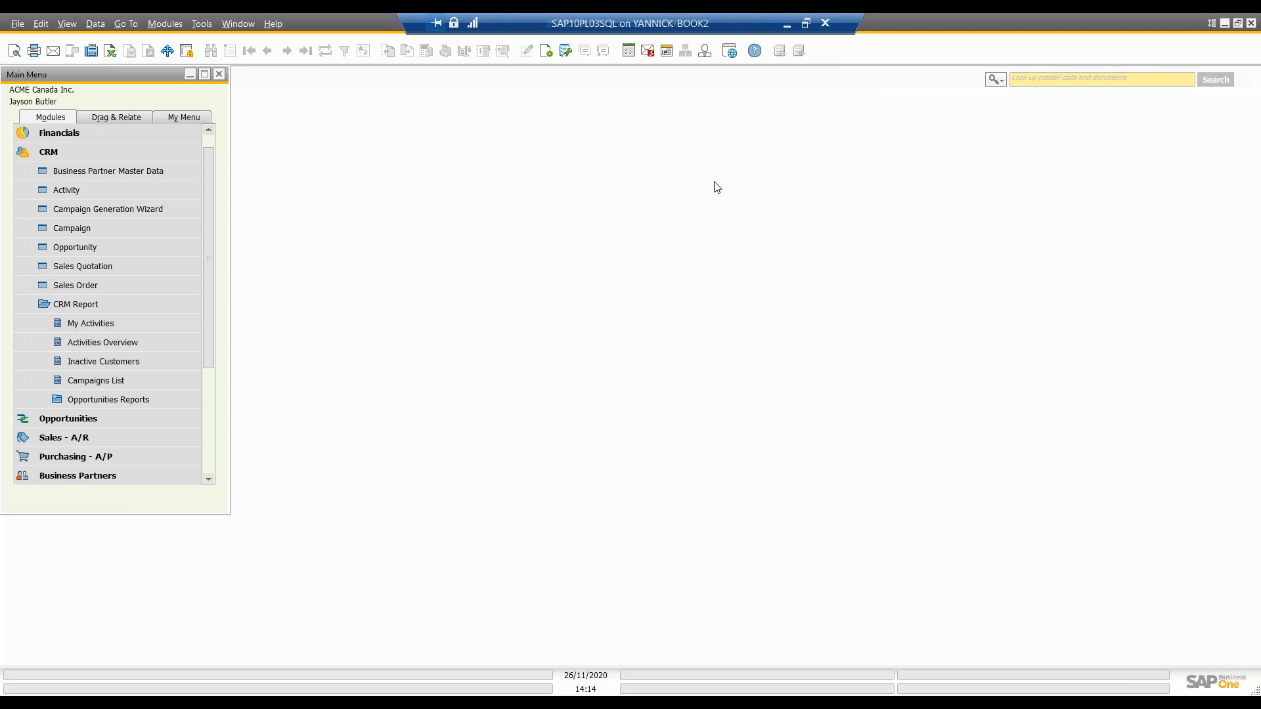
Step: Run the Activities Overview report with its default selection criteria, view the open activities, and close it
left_click(129, 341)
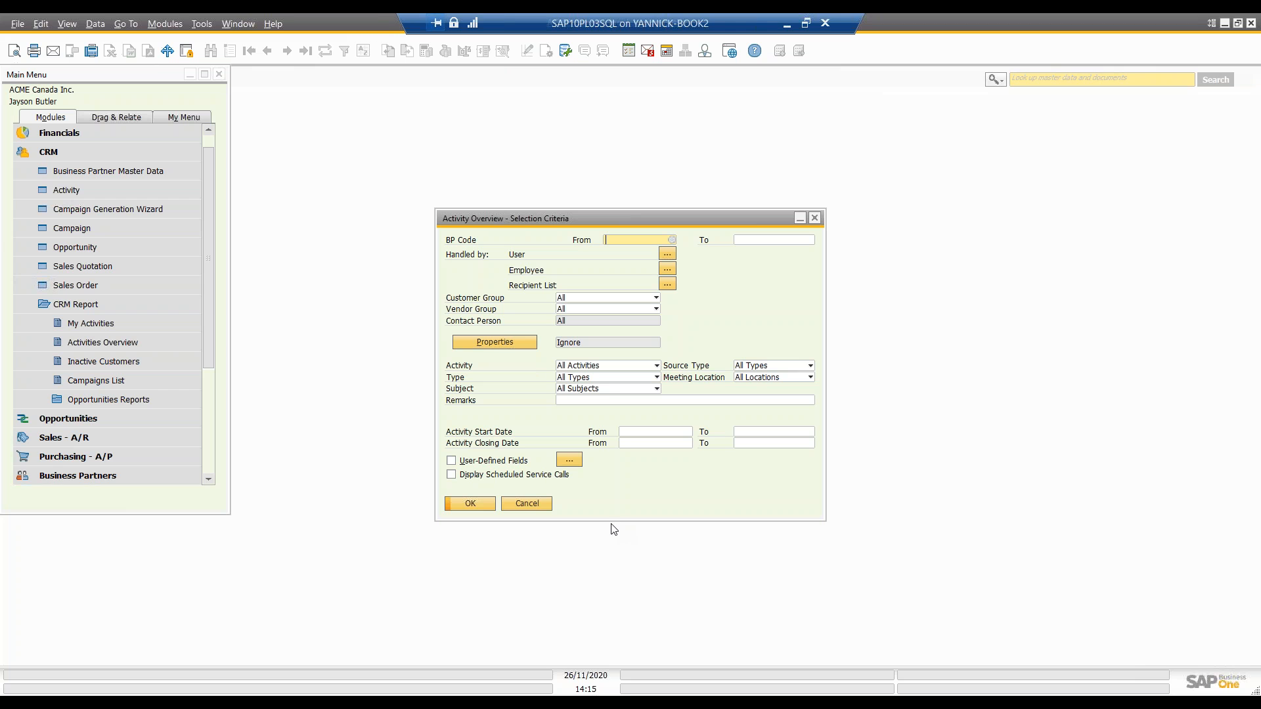
left_click(470, 503)
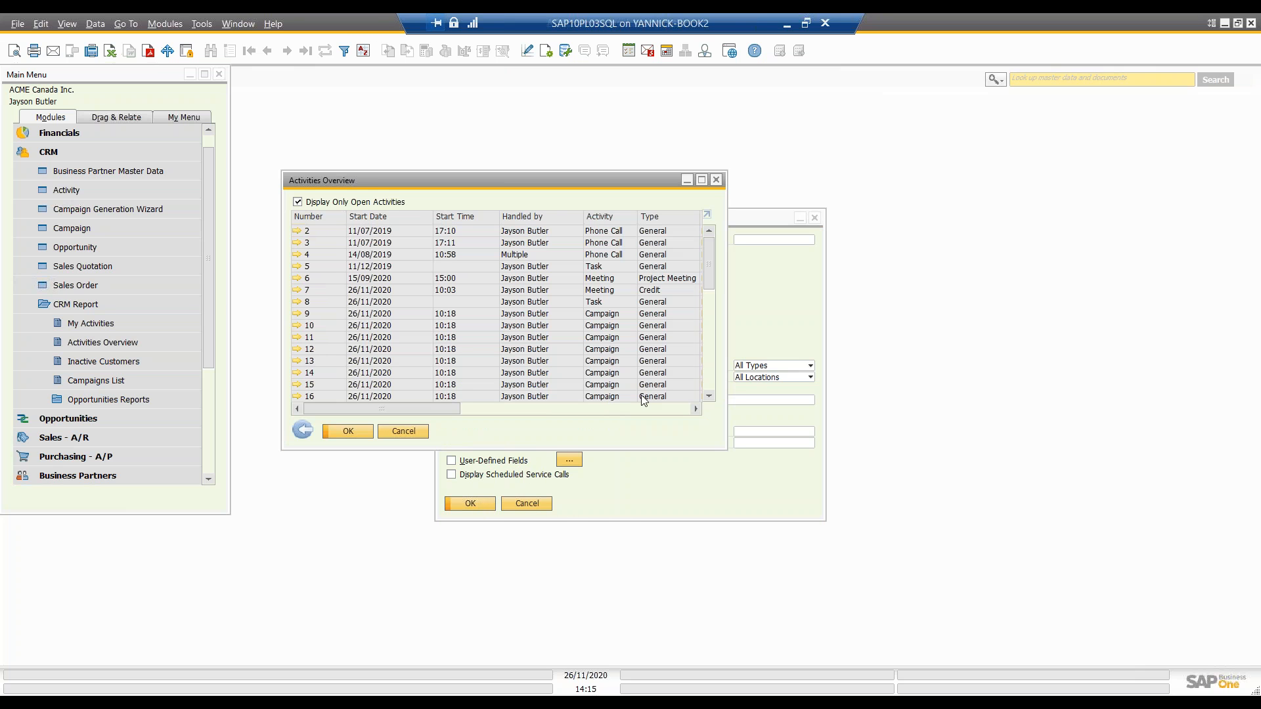
left_click(716, 180)
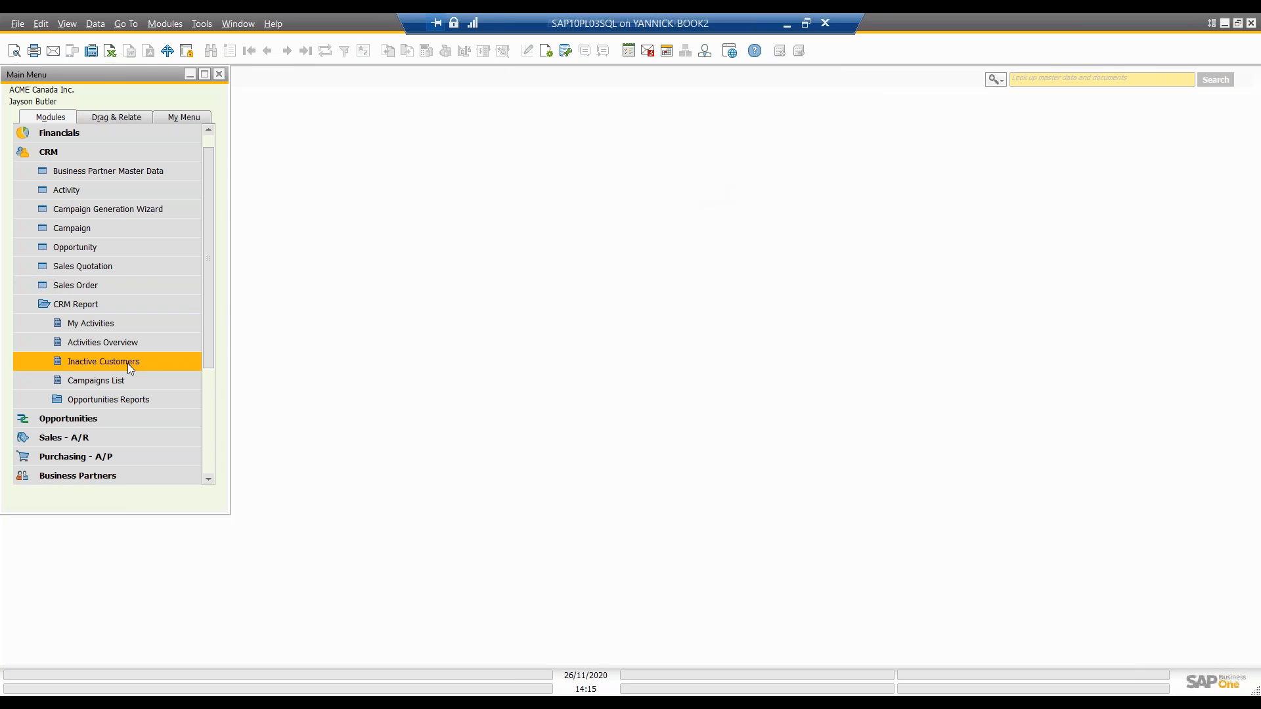
Step: Open the Inactive Customers selection criteria and look up the active and inactive options in Business Partner Master Data
left_click(109, 362)
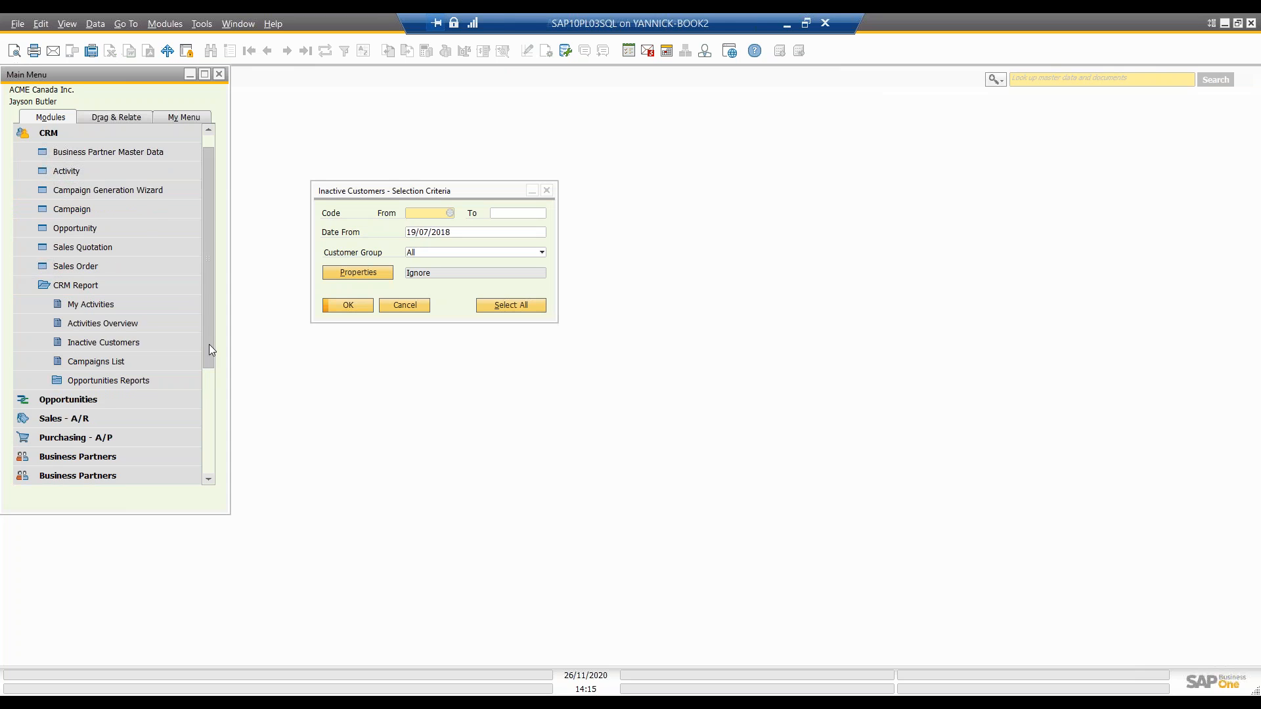
left_click_drag(209, 344, 112, 390)
left_click(116, 405)
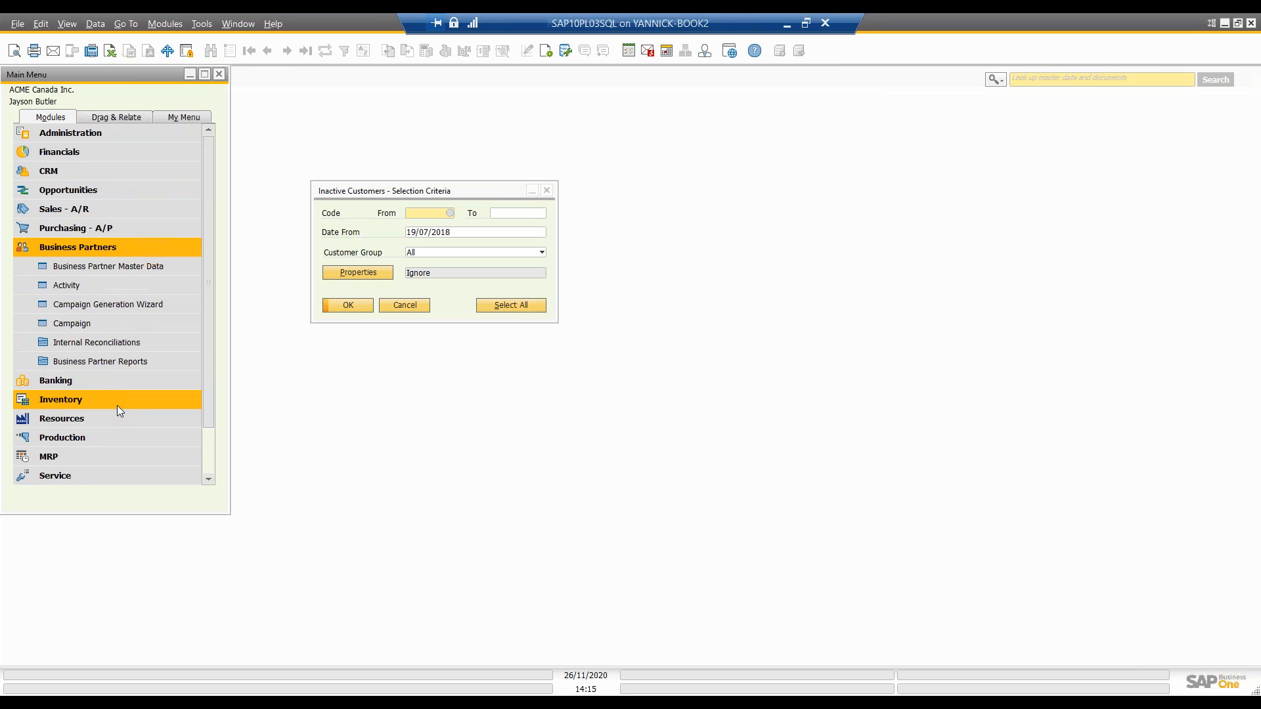
left_click(129, 267)
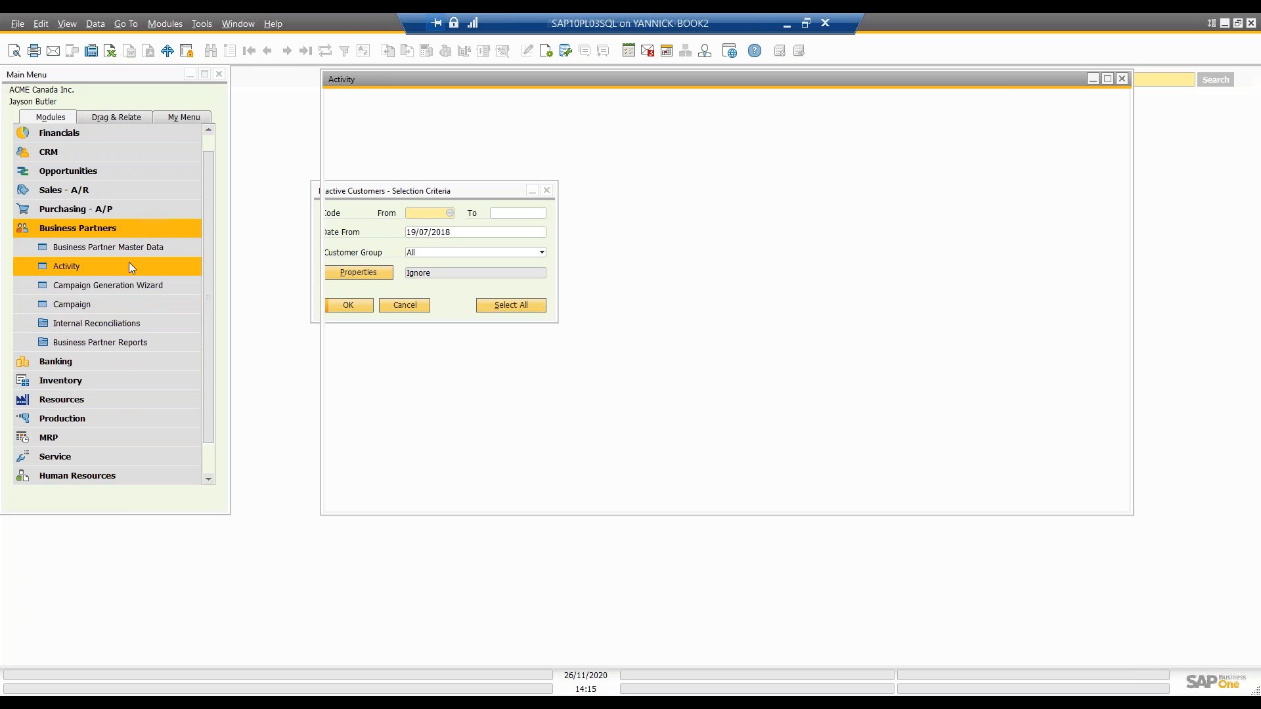
left_click(406, 497)
left_click(140, 248)
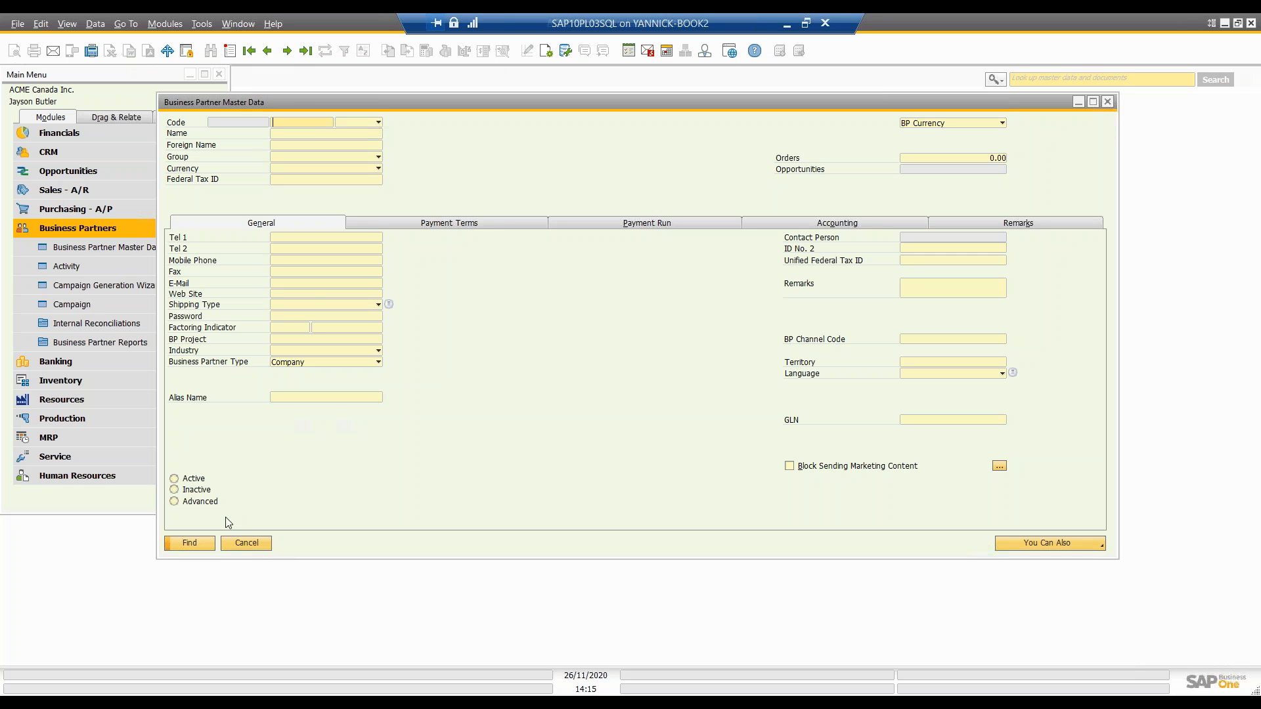
left_click(246, 544)
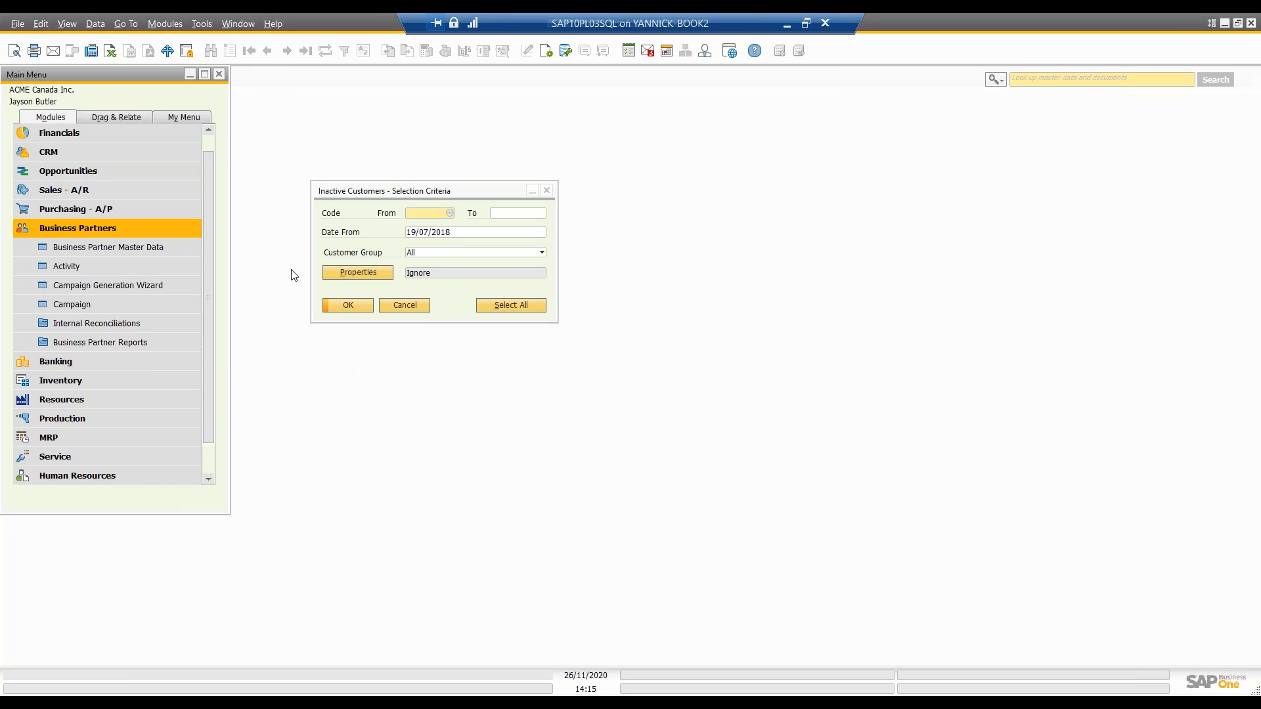
Step: Run the Inactive Customers report from 19/07/2018 for all customer groups, view the result, and close the report
left_click(459, 233)
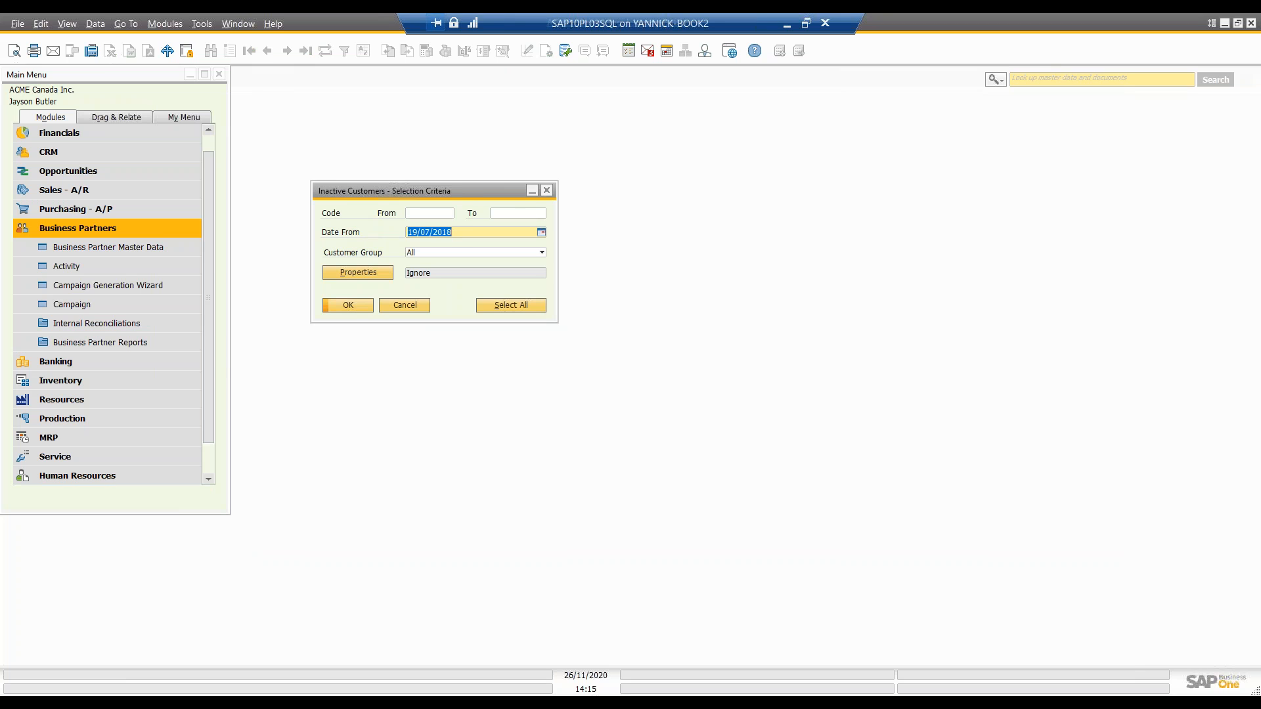
left_click_drag(471, 196, 558, 202)
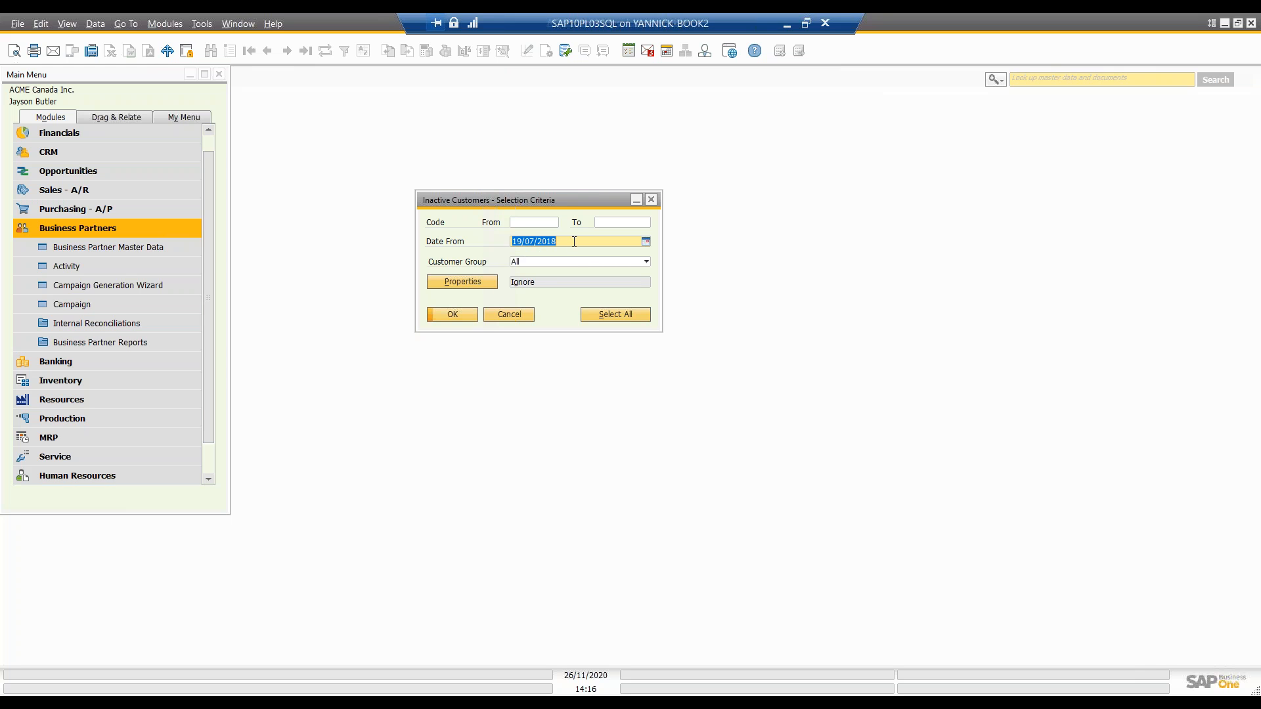
left_click(459, 314)
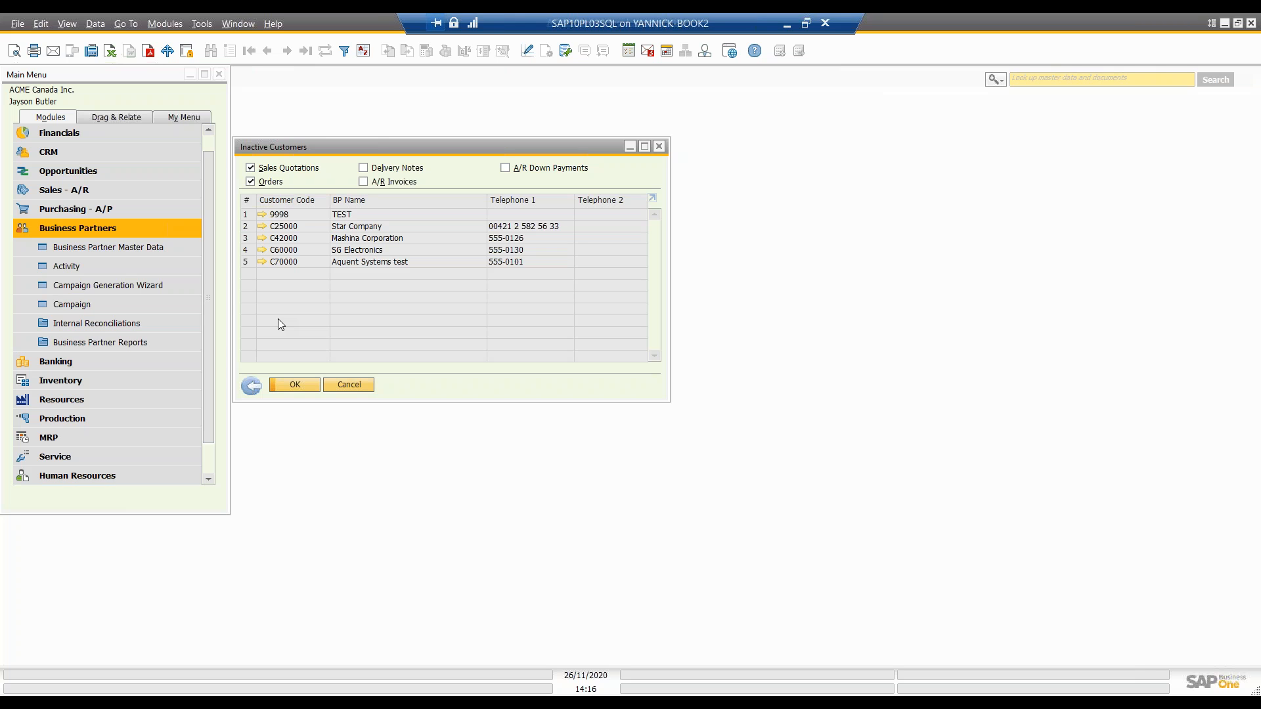
left_click(252, 386)
left_click(510, 316)
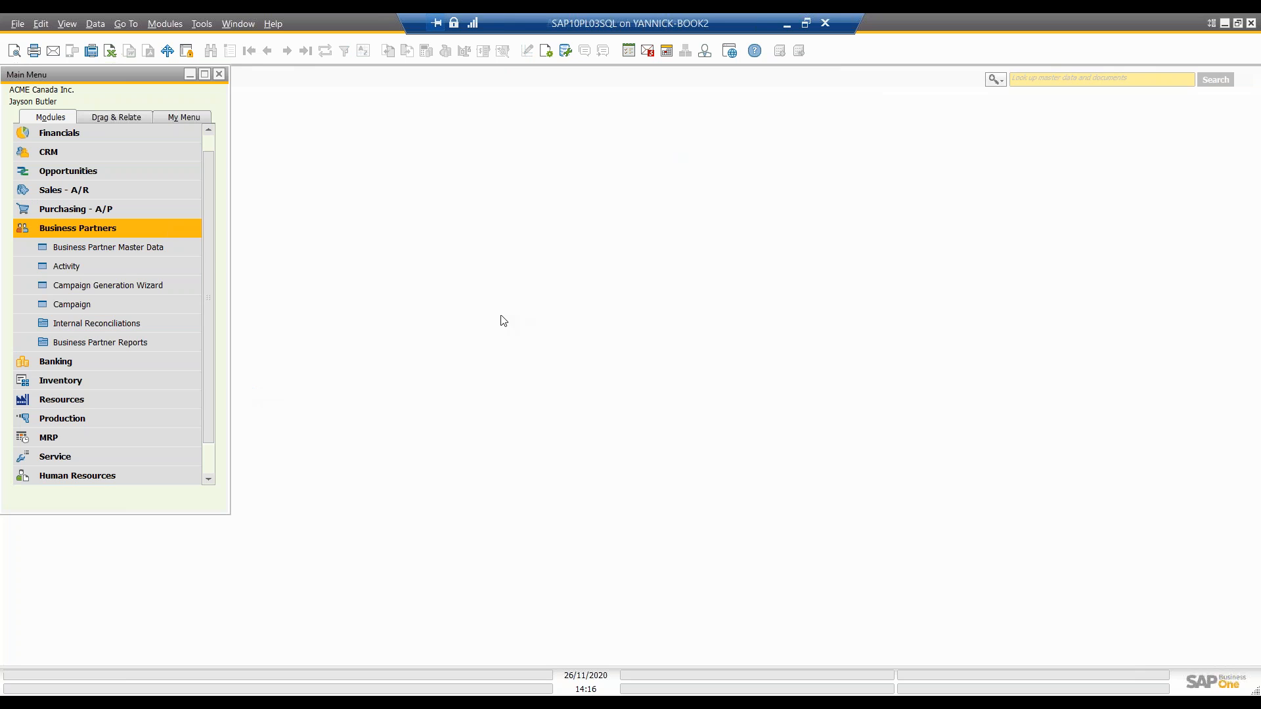
Step: Return to the CRM reports and run the Campaigns List report for customers with the default selection criteria
left_click(67, 151)
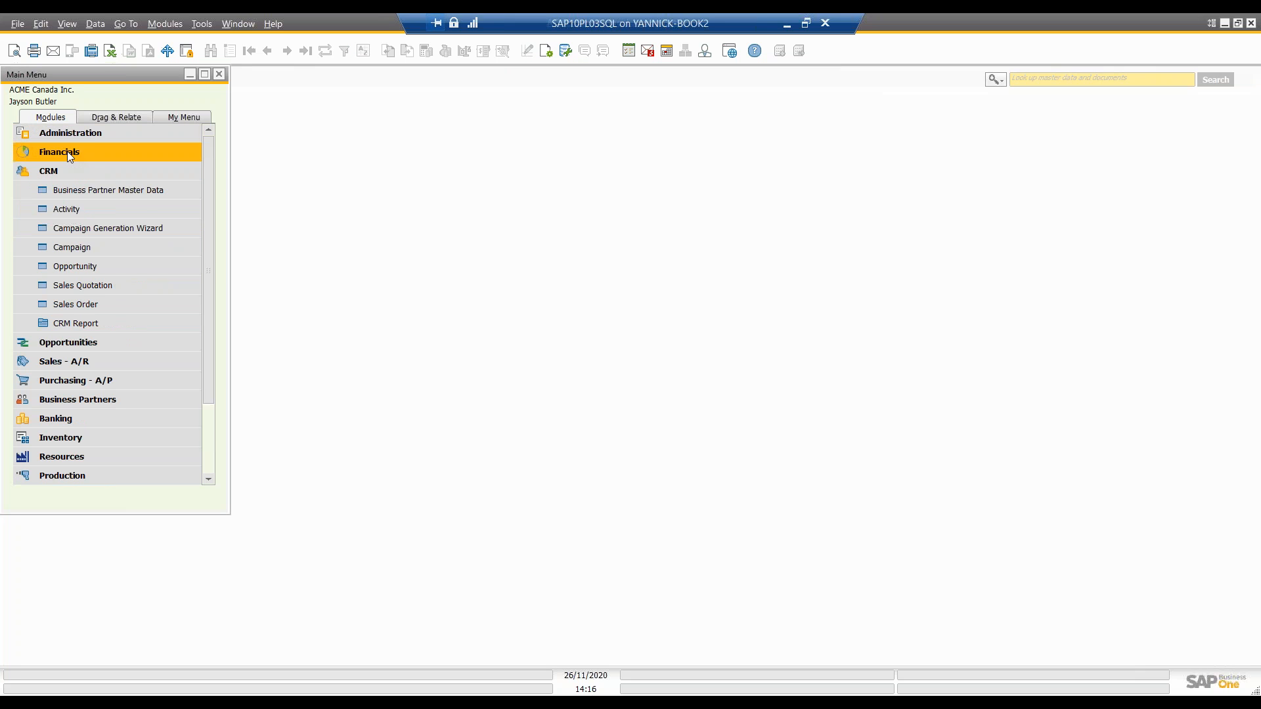
left_click(51, 324)
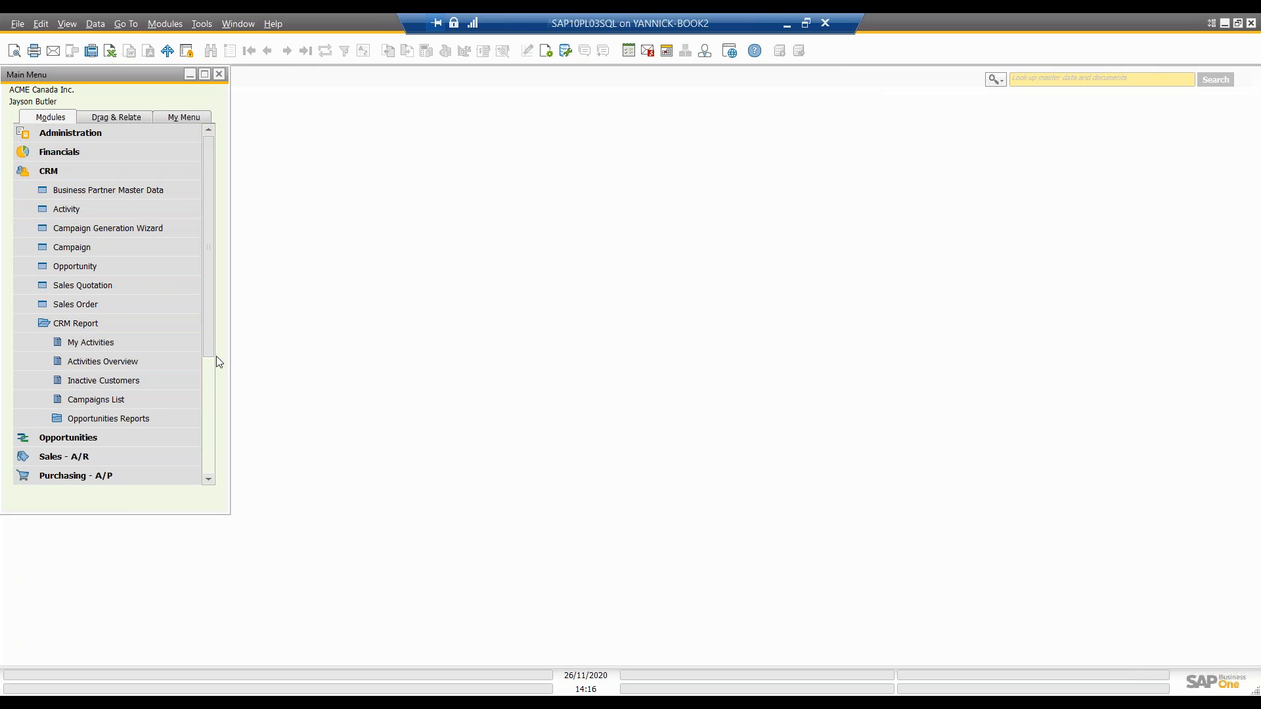
left_click_drag(212, 349, 212, 367)
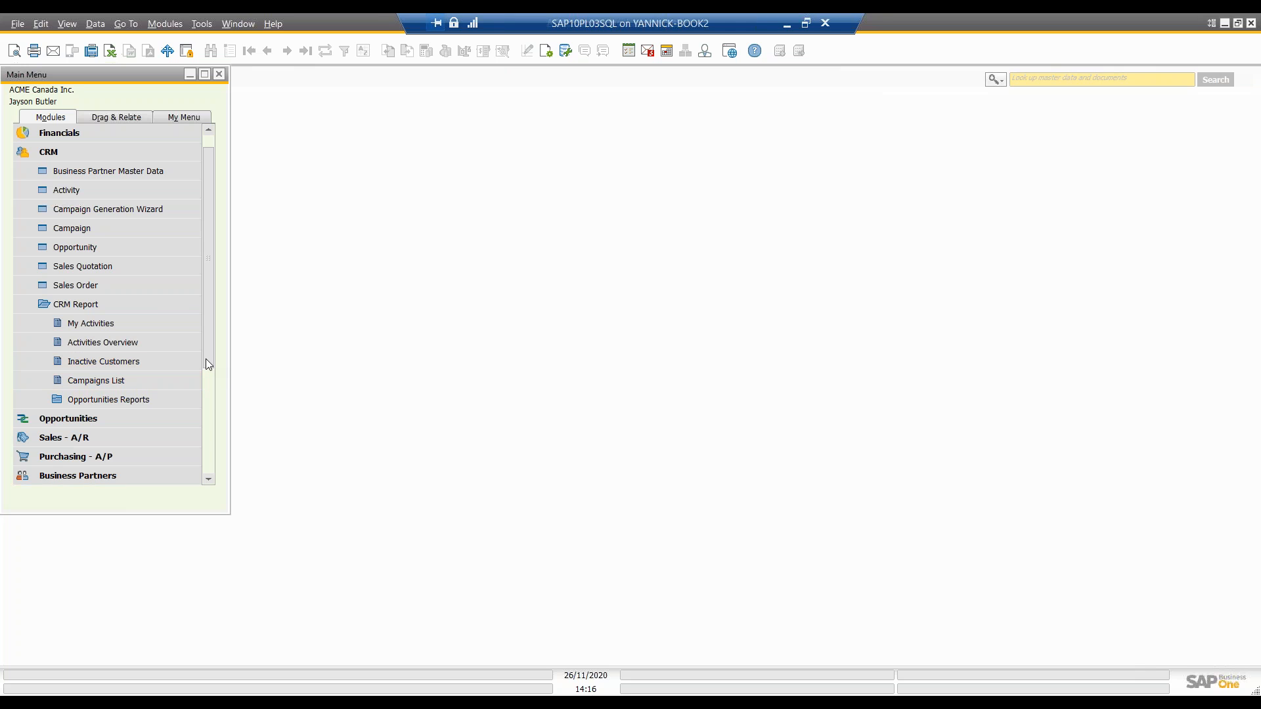
left_click_drag(207, 359, 213, 378)
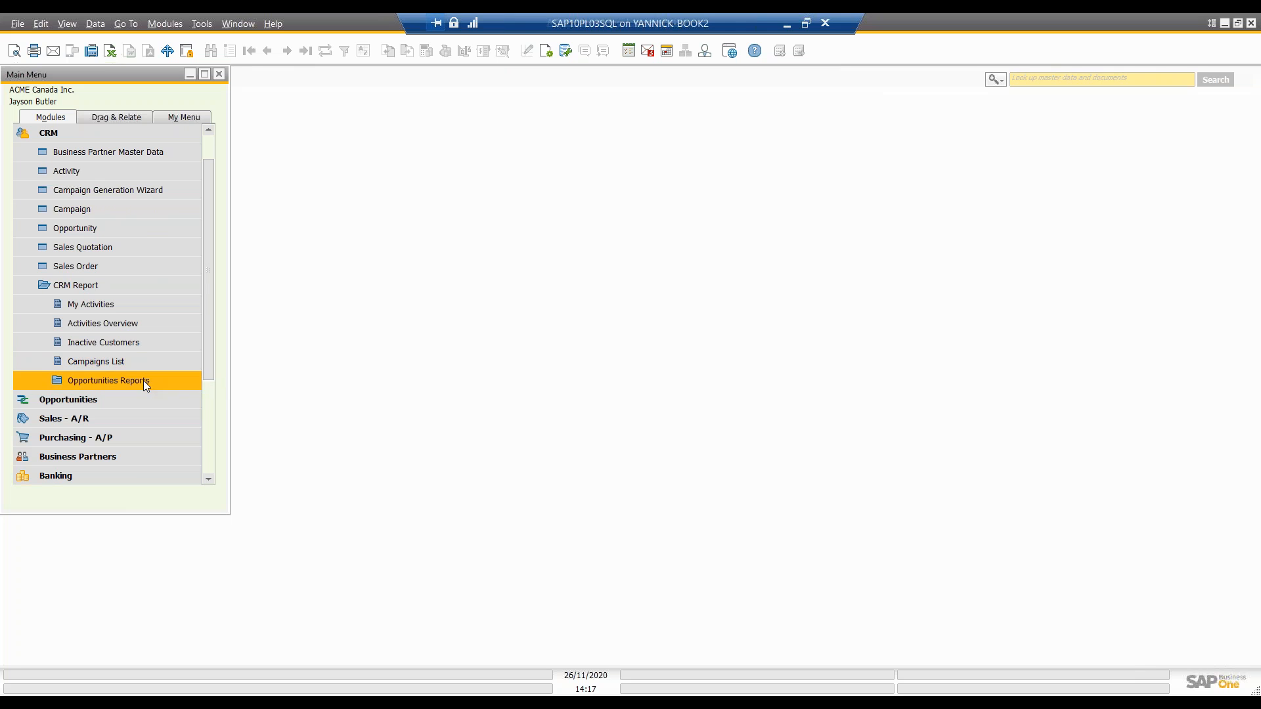
left_click(102, 364)
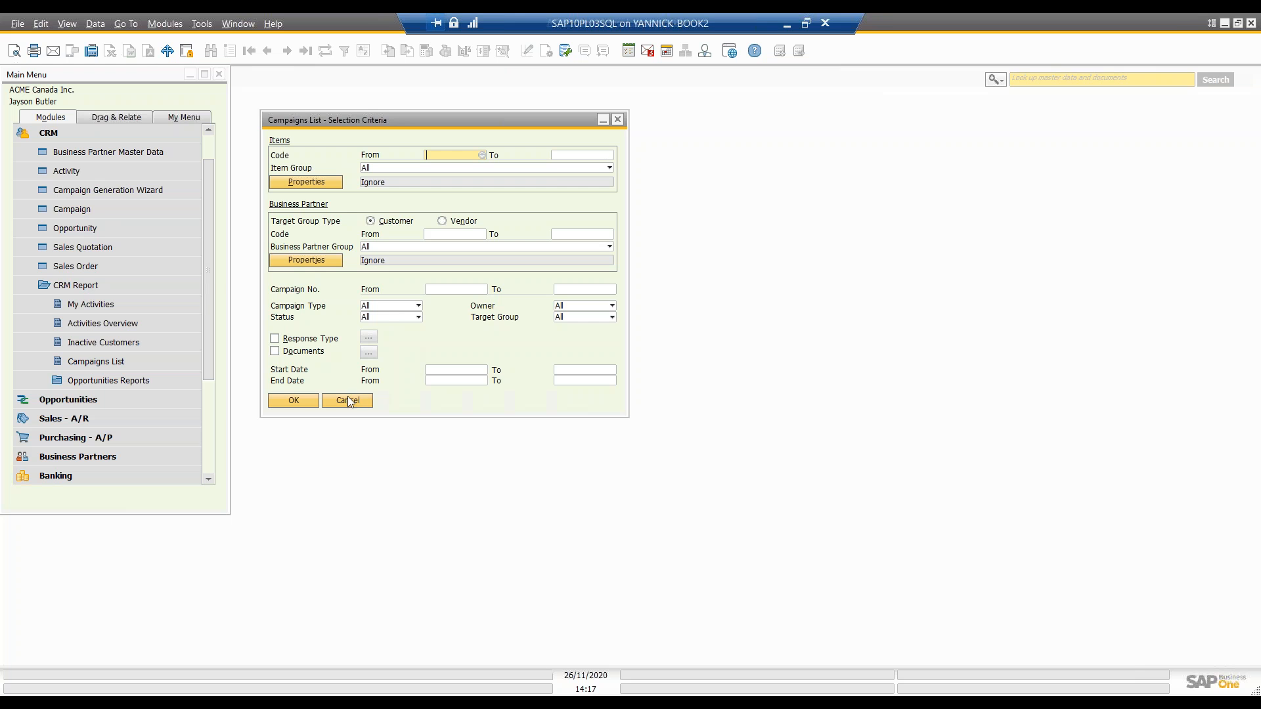
left_click(309, 402)
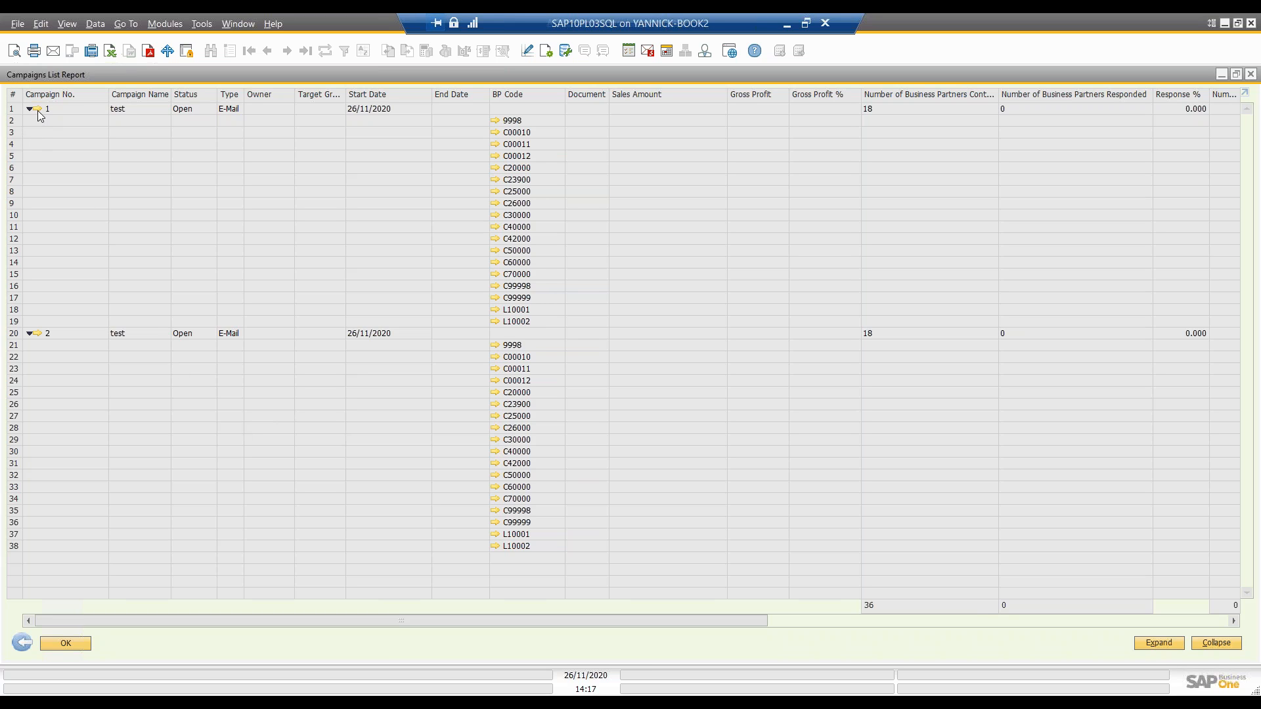
Step: Collapse the Campaigns List Report to one row per campaign, review its columns, and close it
left_click(1216, 642)
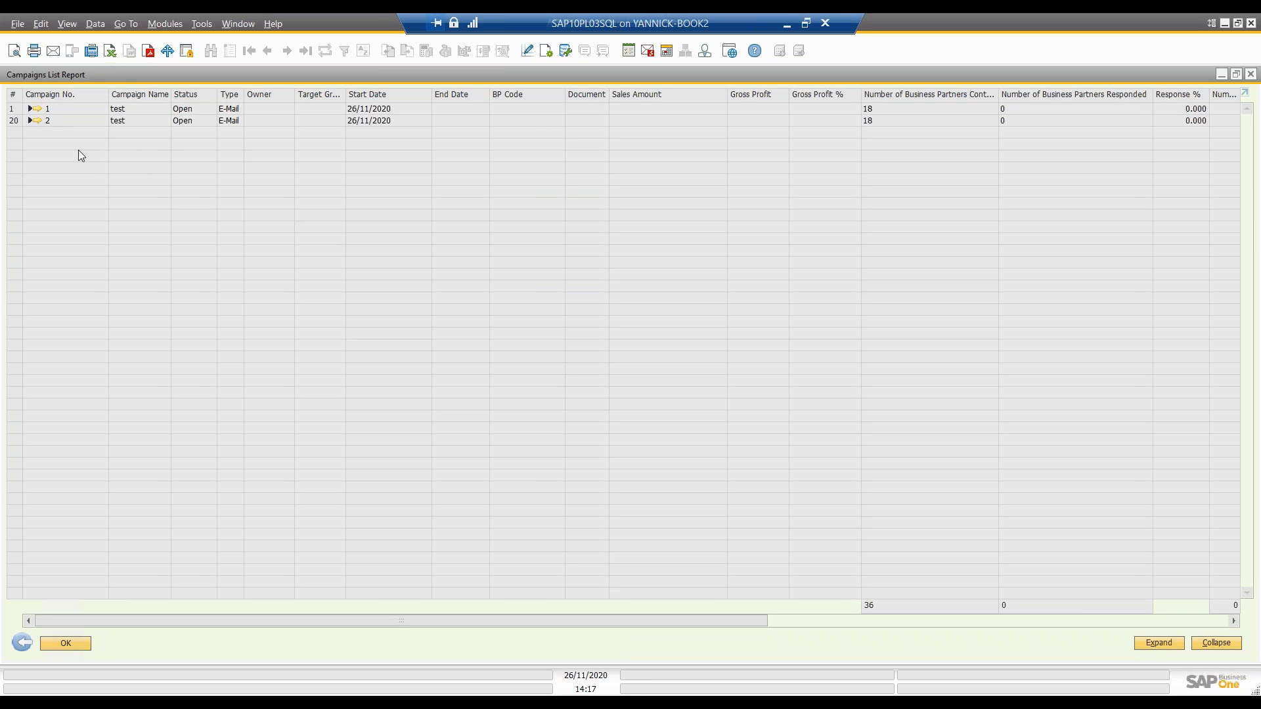
left_click_drag(753, 622, 612, 577)
left_click(1250, 74)
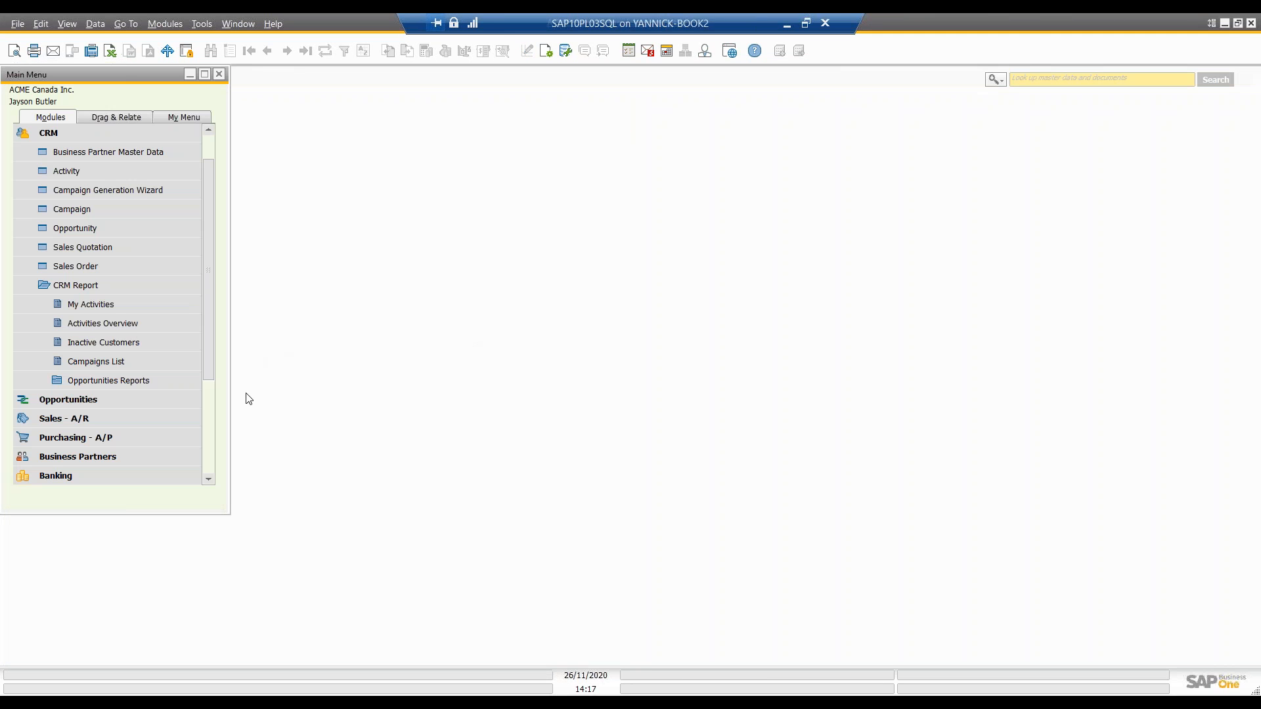
Step: List the available Opportunities Reports and widen the main menu so their full names fit
left_click(68, 384)
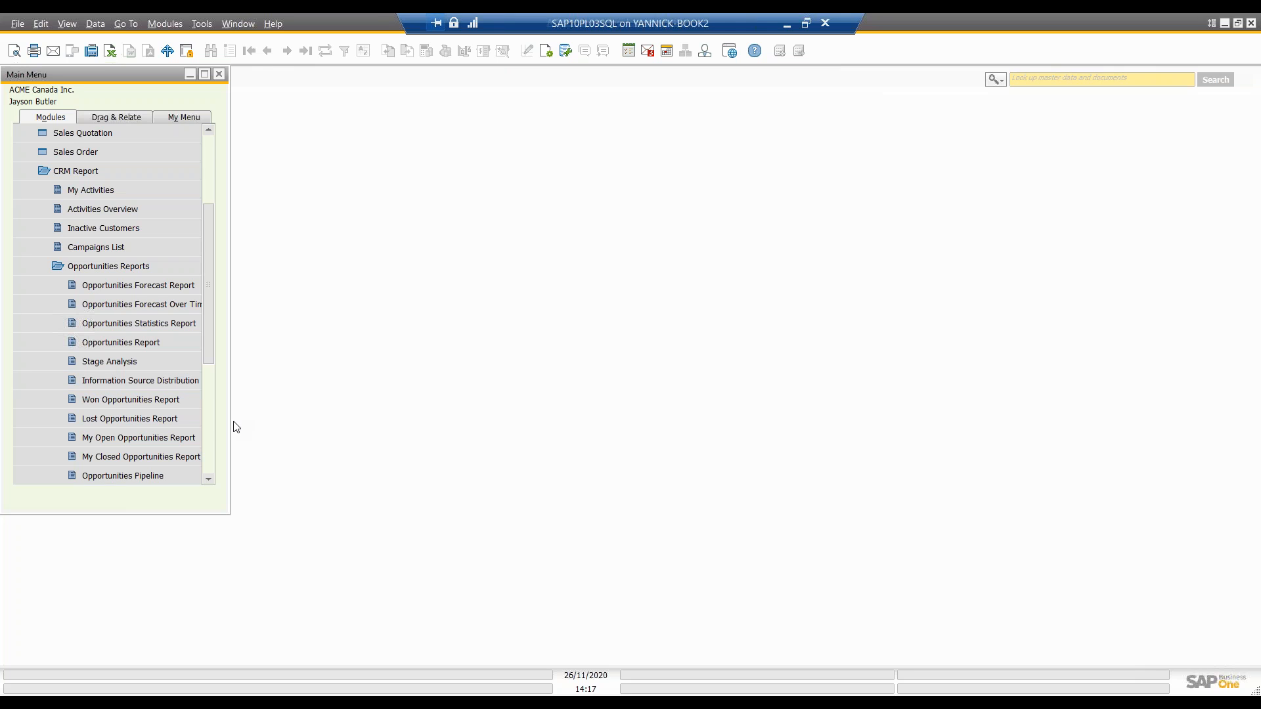
left_click_drag(231, 423, 293, 415)
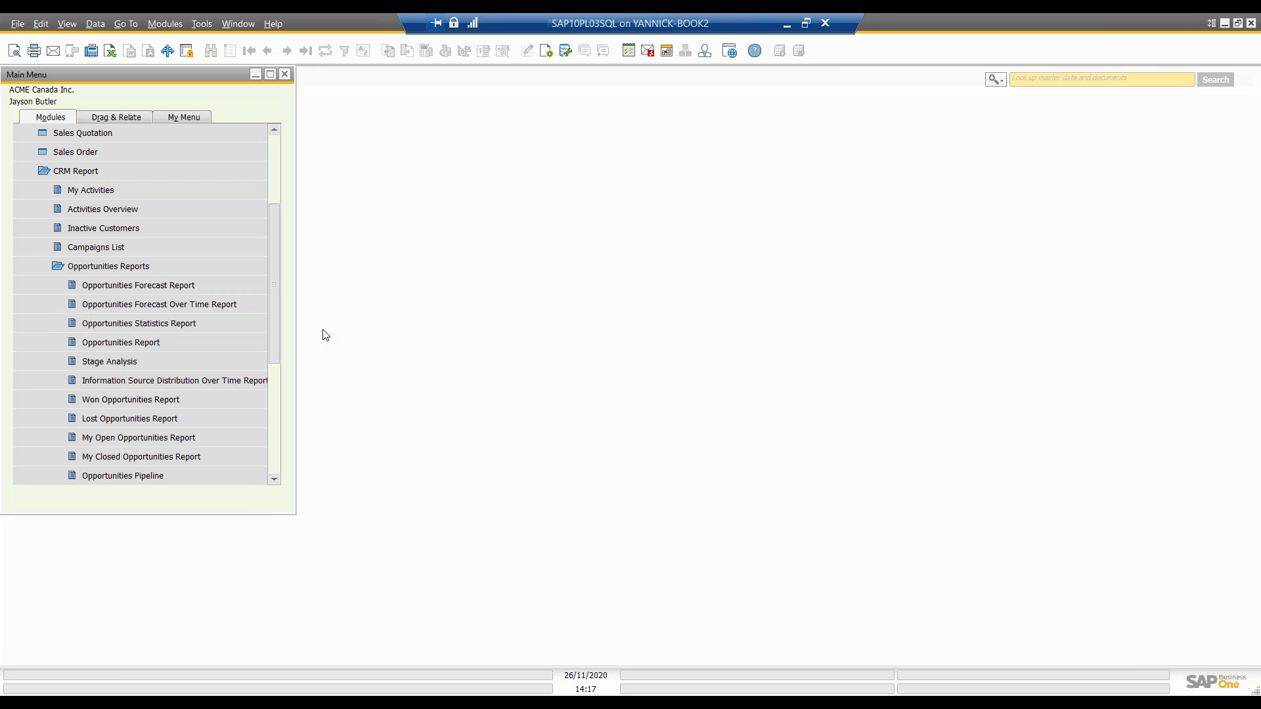
Step: Run the Stage Analysis report with default selection criteria and view its stage filter without choosing any stage
left_click(135, 366)
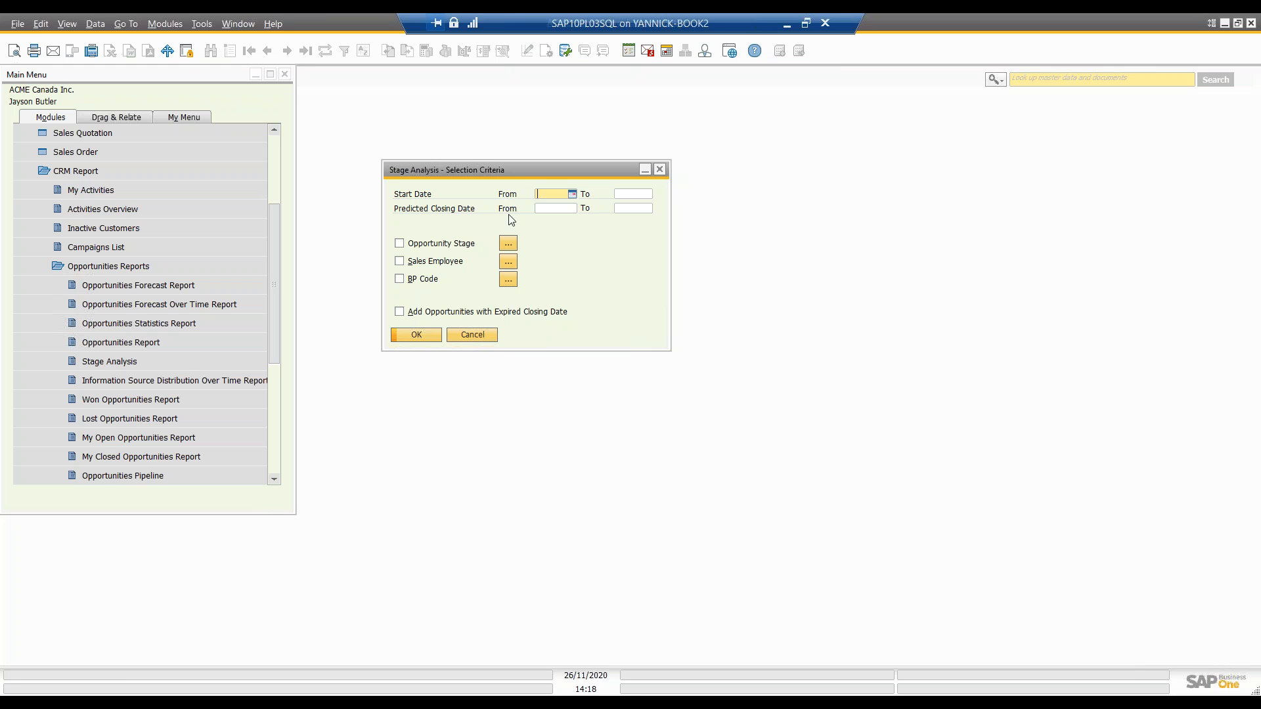
left_click(417, 335)
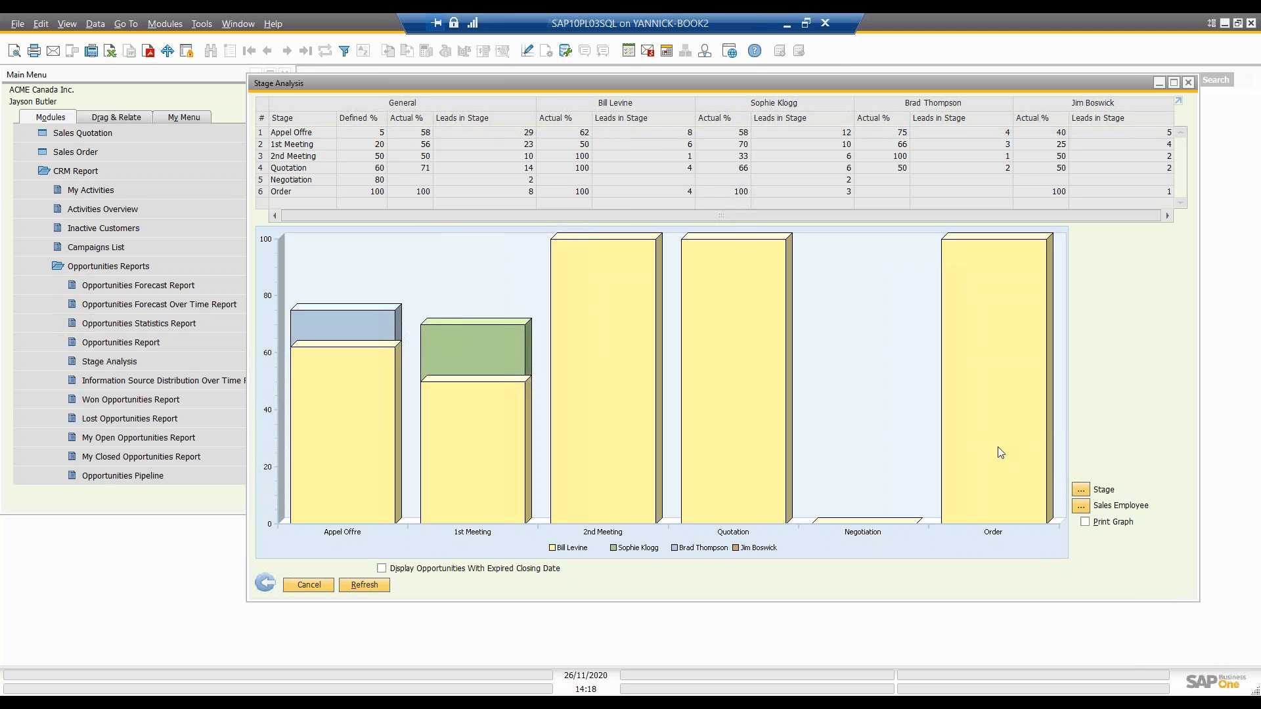
left_click(1082, 491)
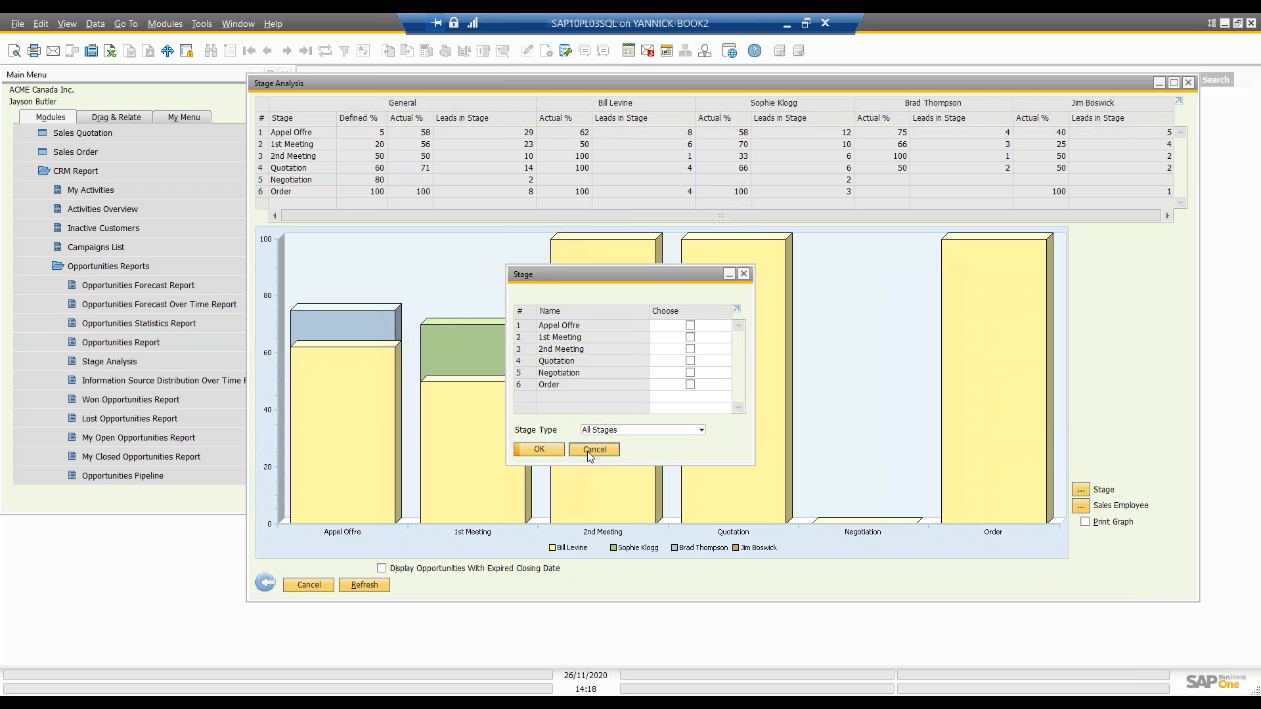
left_click(590, 453)
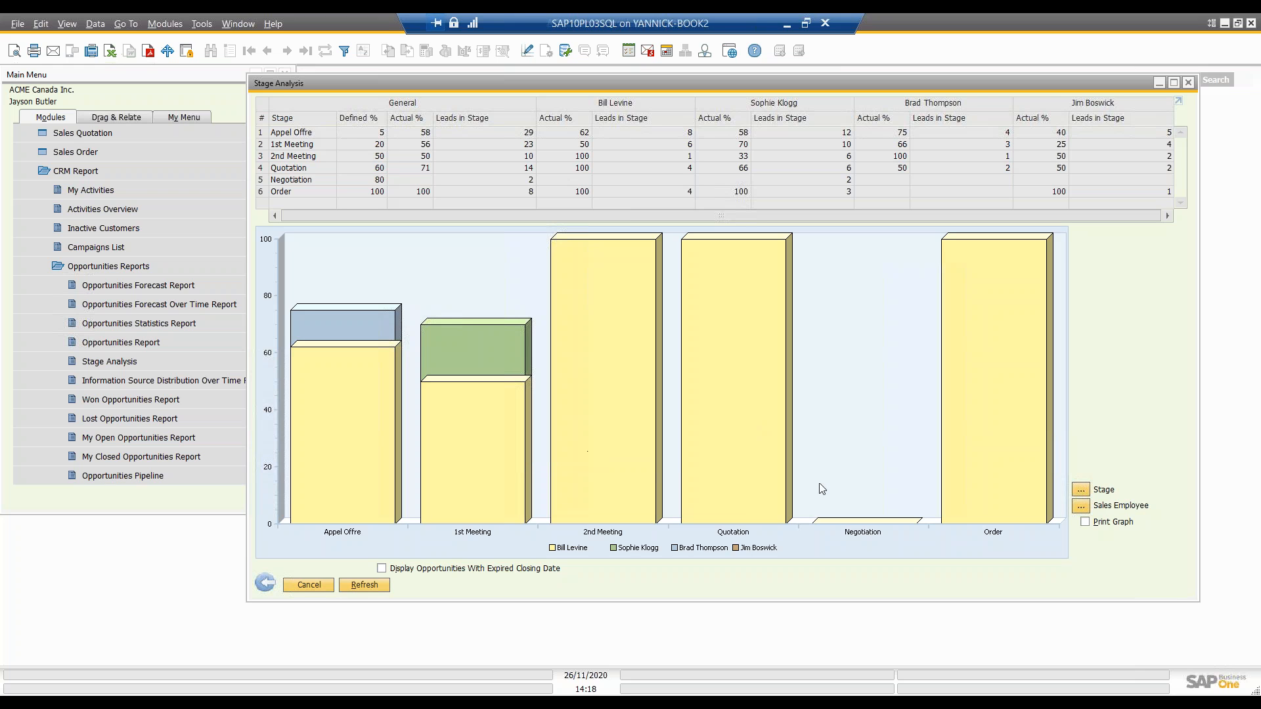
Step: View the Stage Analysis report's sales employee filter without choosing anyone, and shift the report window aside
left_click(1081, 507)
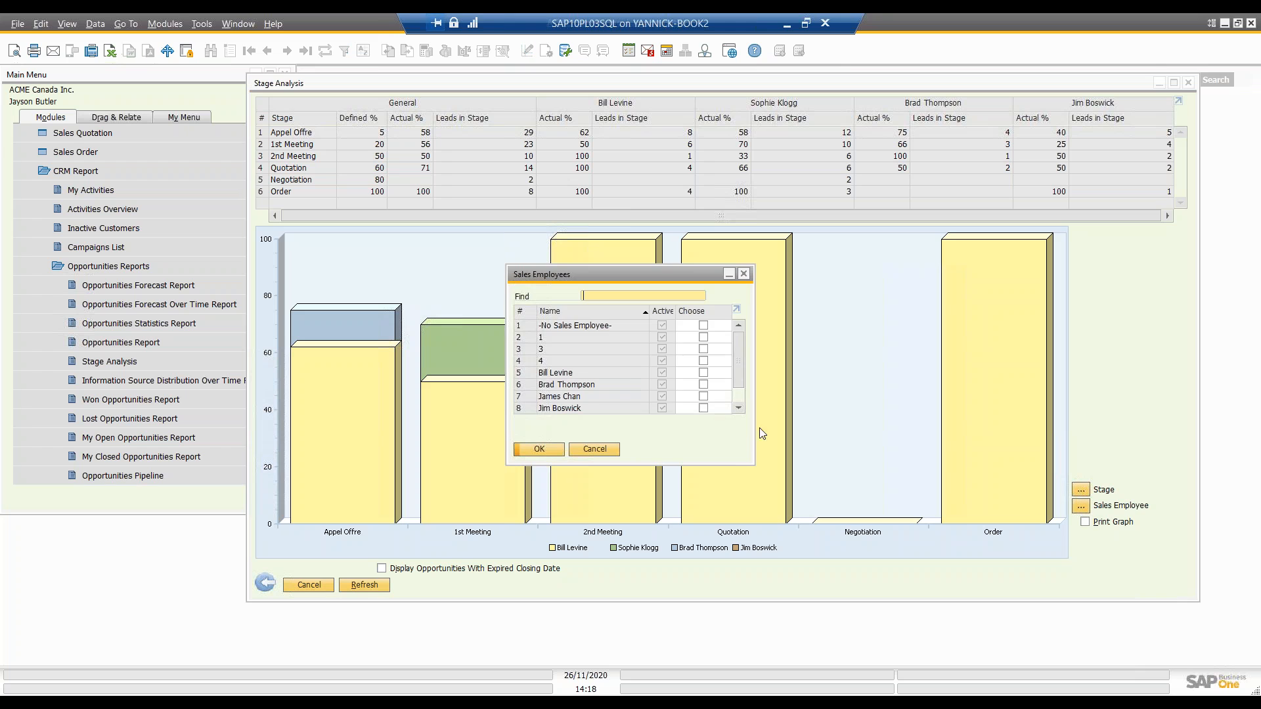
left_click(601, 449)
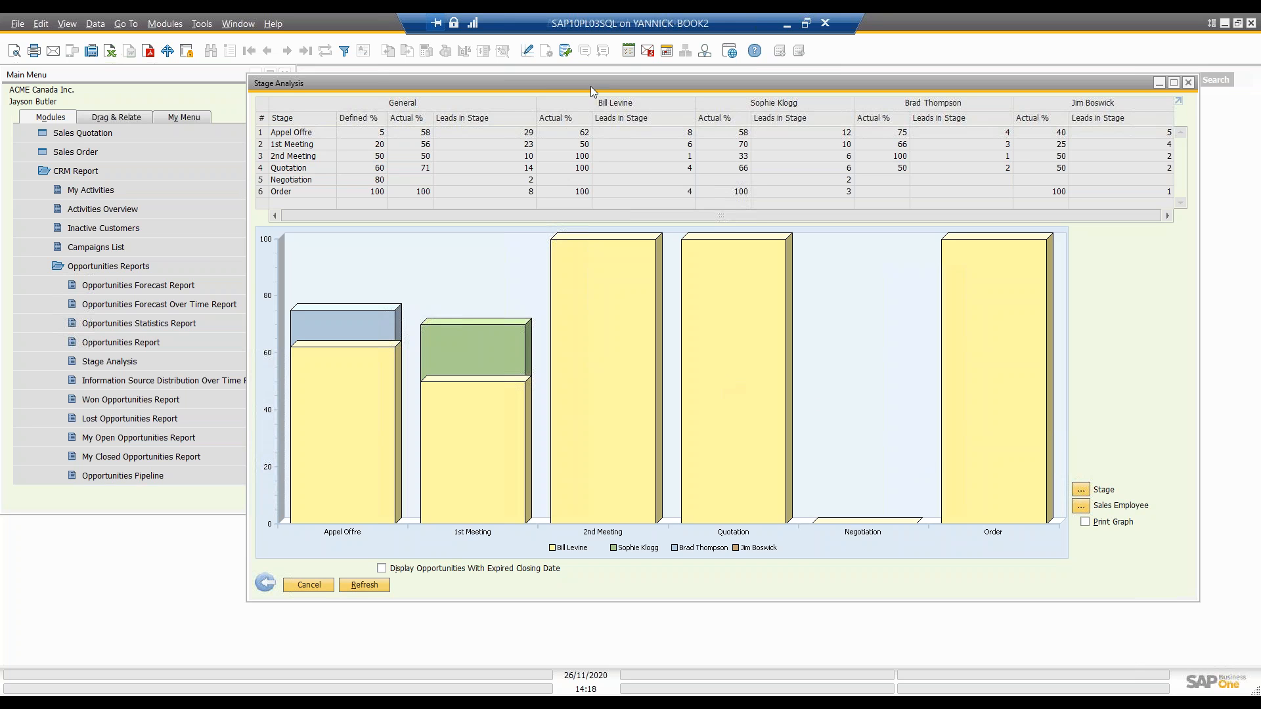
left_click_drag(591, 84, 513, 90)
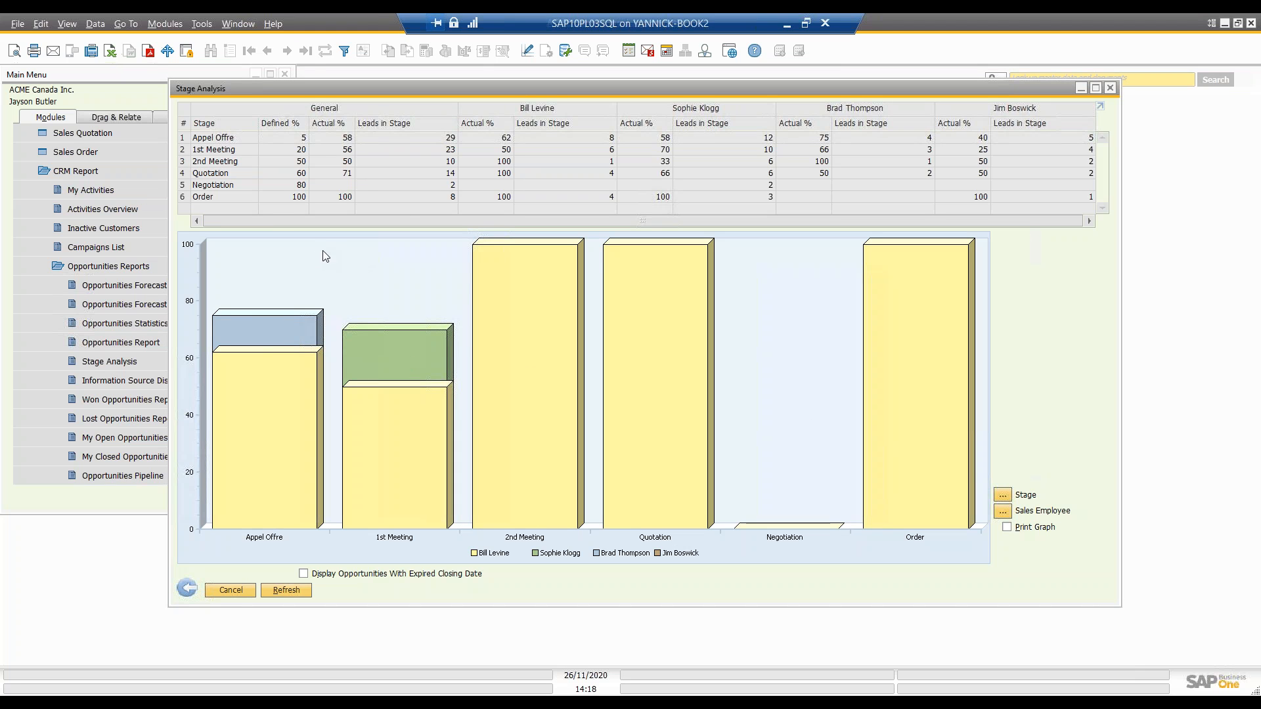
Step: Drill into the 2nd Meeting stage and refresh its analysis with an interval of 7 days
double_click(184, 167)
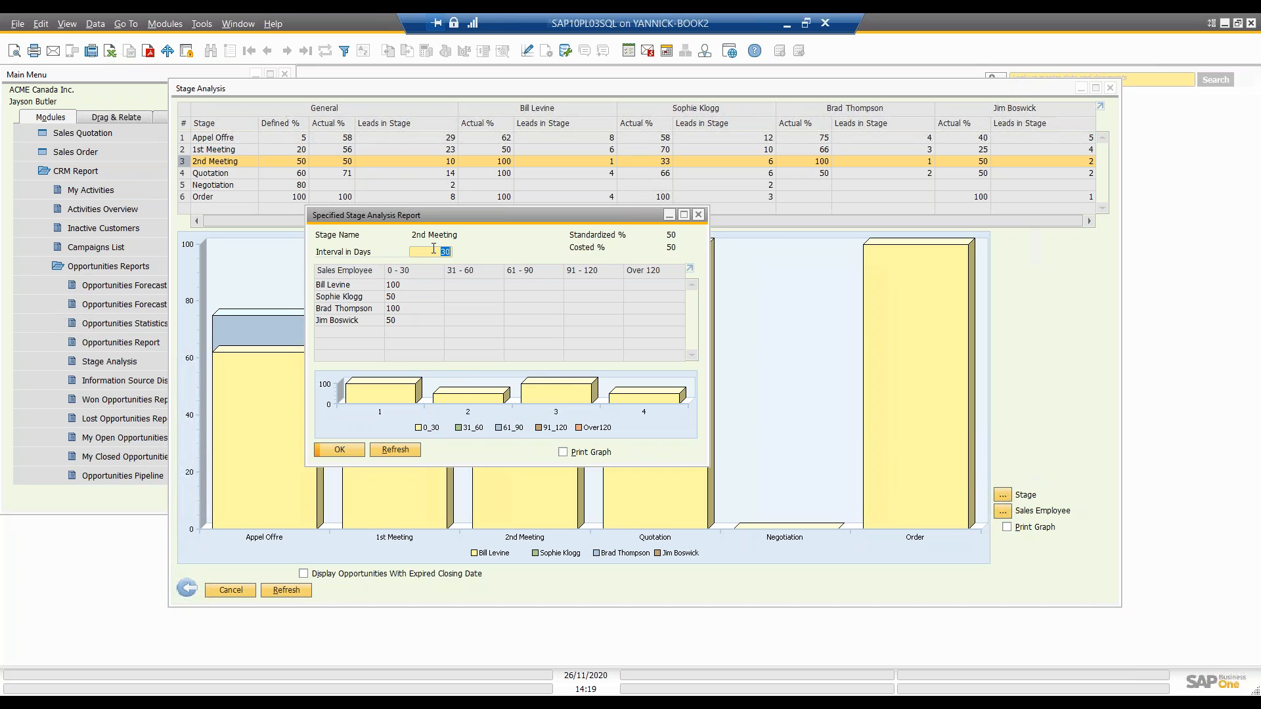
type("7")
left_click(394, 451)
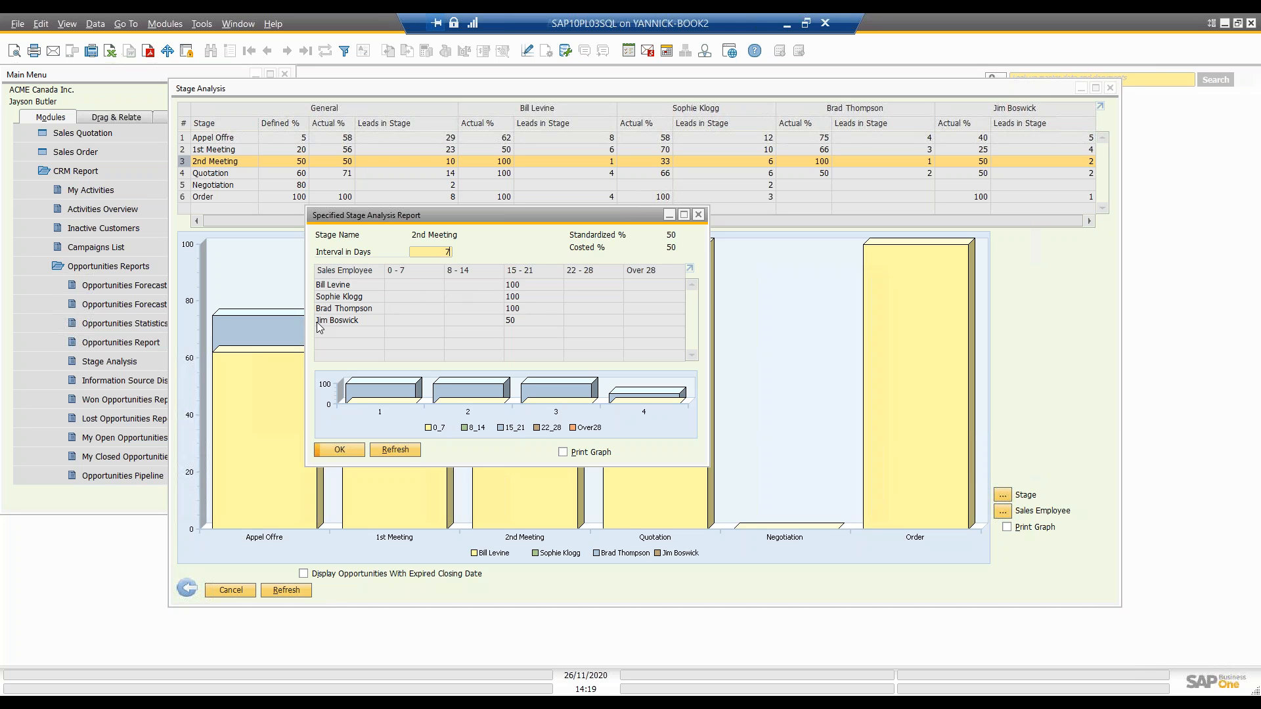
Step: Drill into the last sales employee's 15 - 21 day figure, view the ADA Technologies opportunity, and close the stage details
double_click(512, 320)
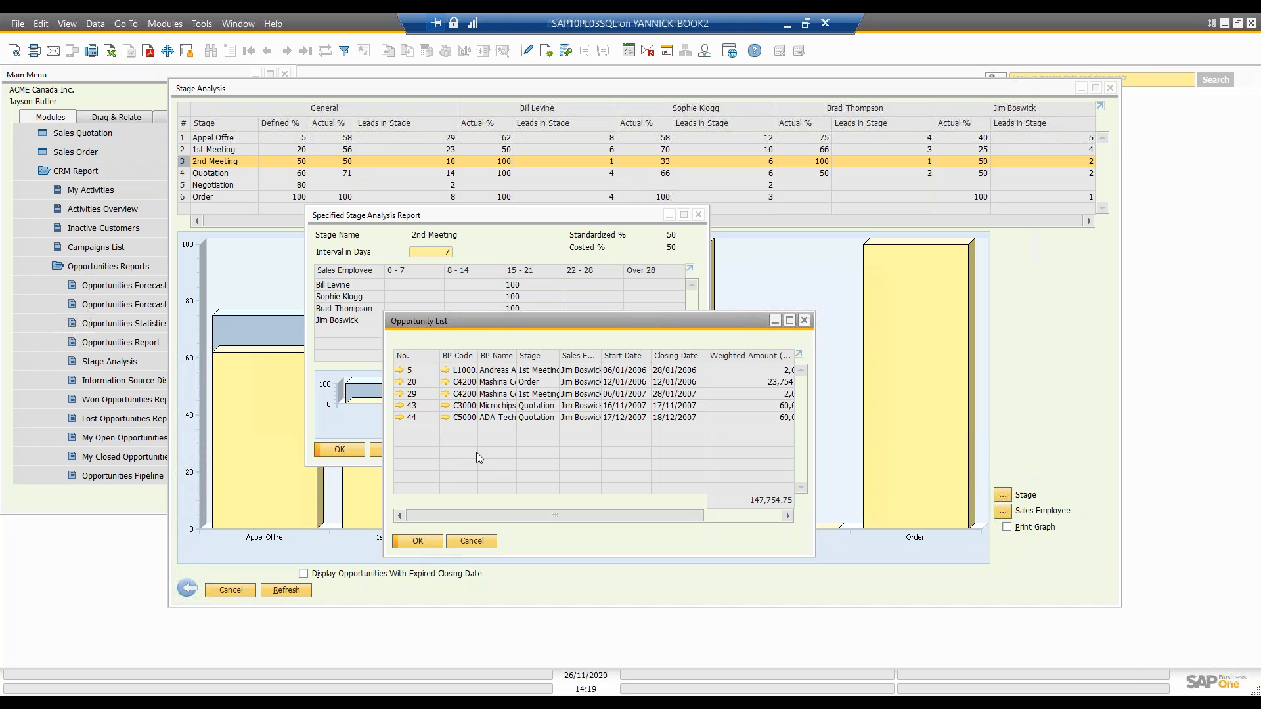
left_click_drag(519, 320, 489, 340)
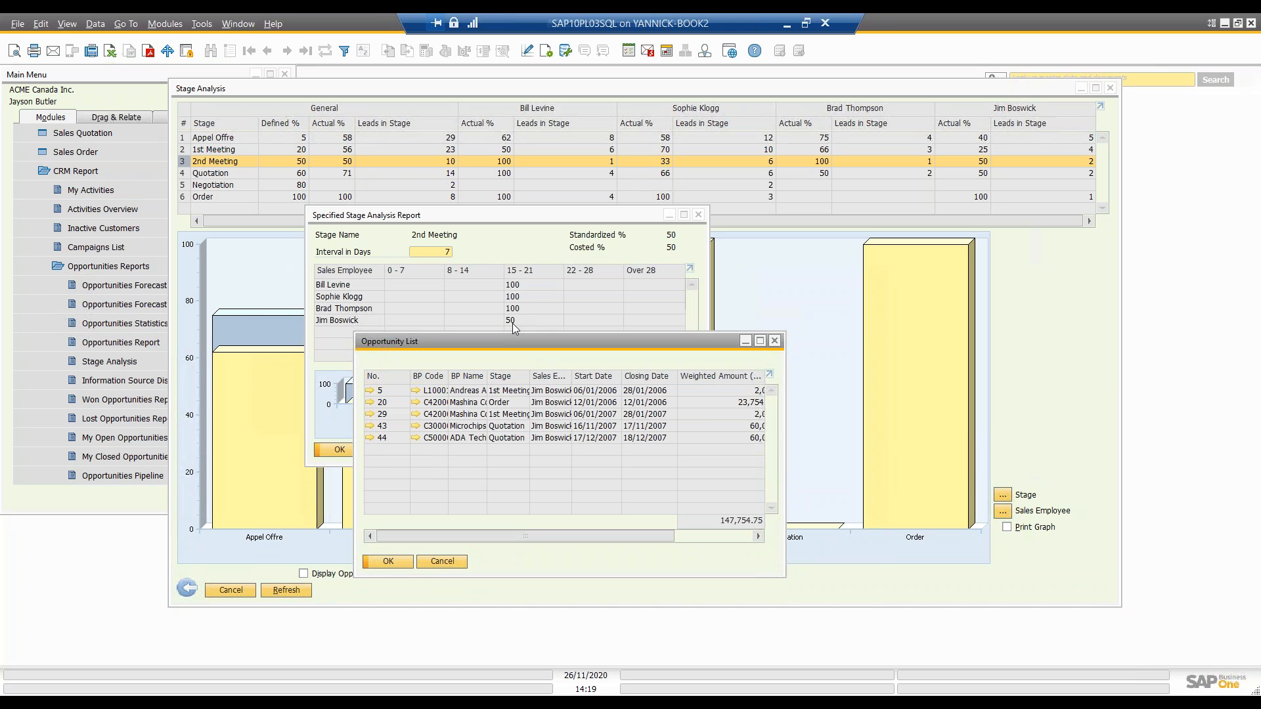
left_click(370, 438)
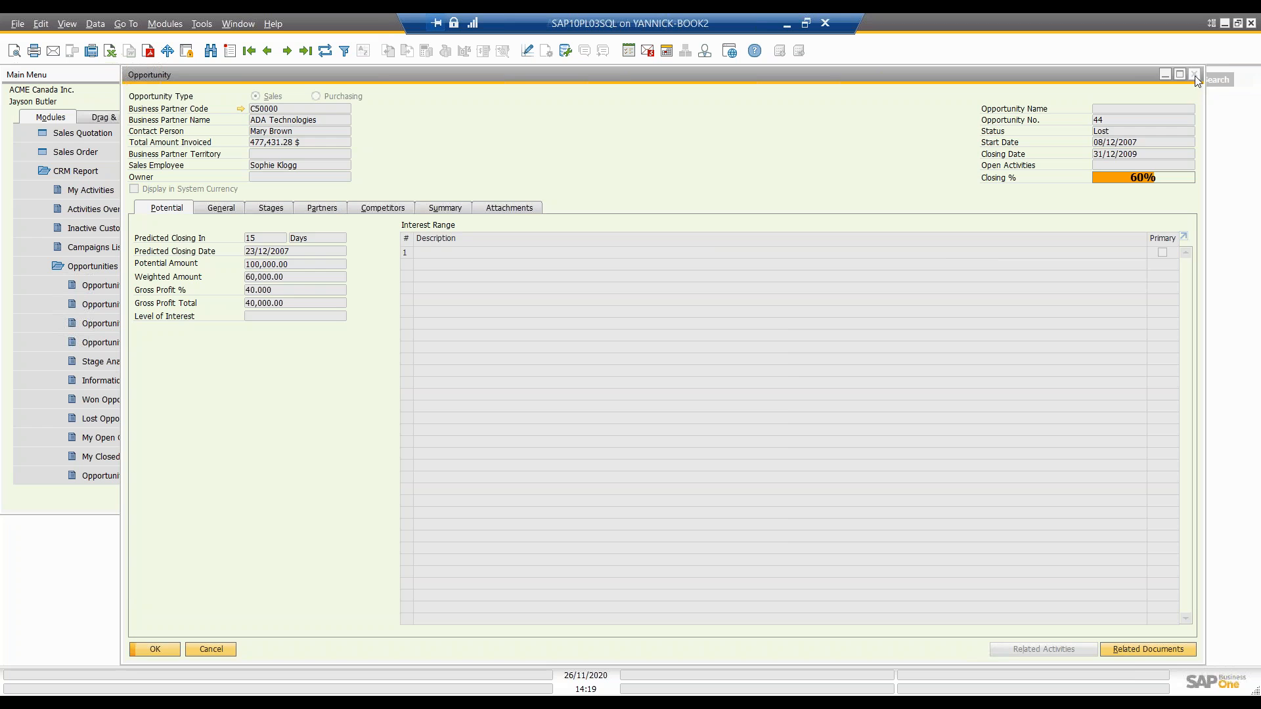
left_click(1195, 76)
left_click(775, 341)
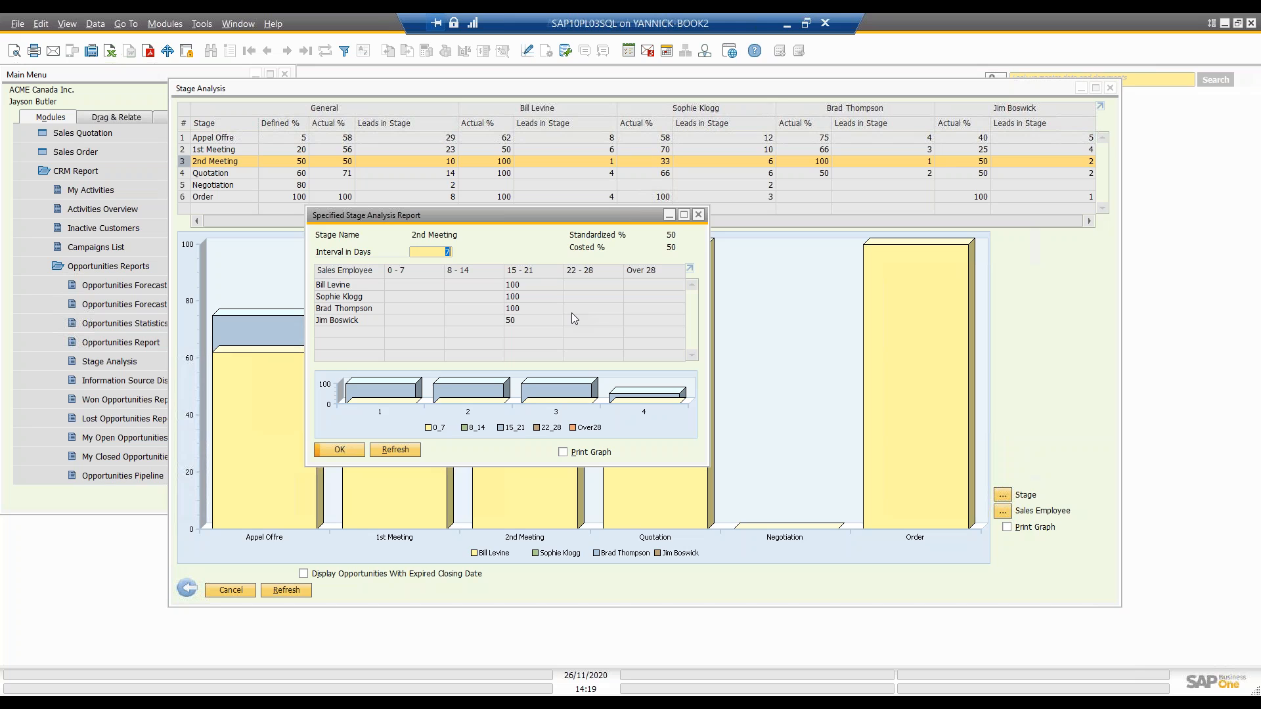
left_click(699, 215)
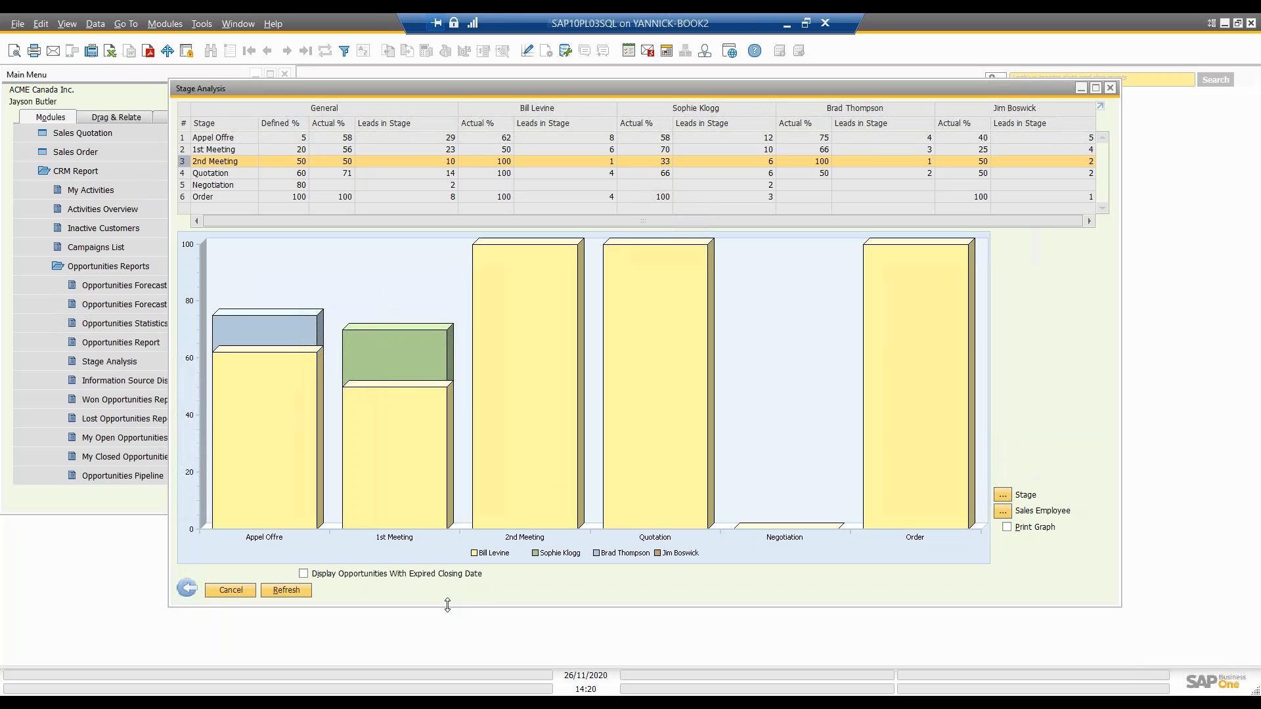
Step: Enable the display of opportunities with expired closing dates, return to the Stage Analysis selection criteria, and close them
left_click(306, 576)
left_click(187, 590)
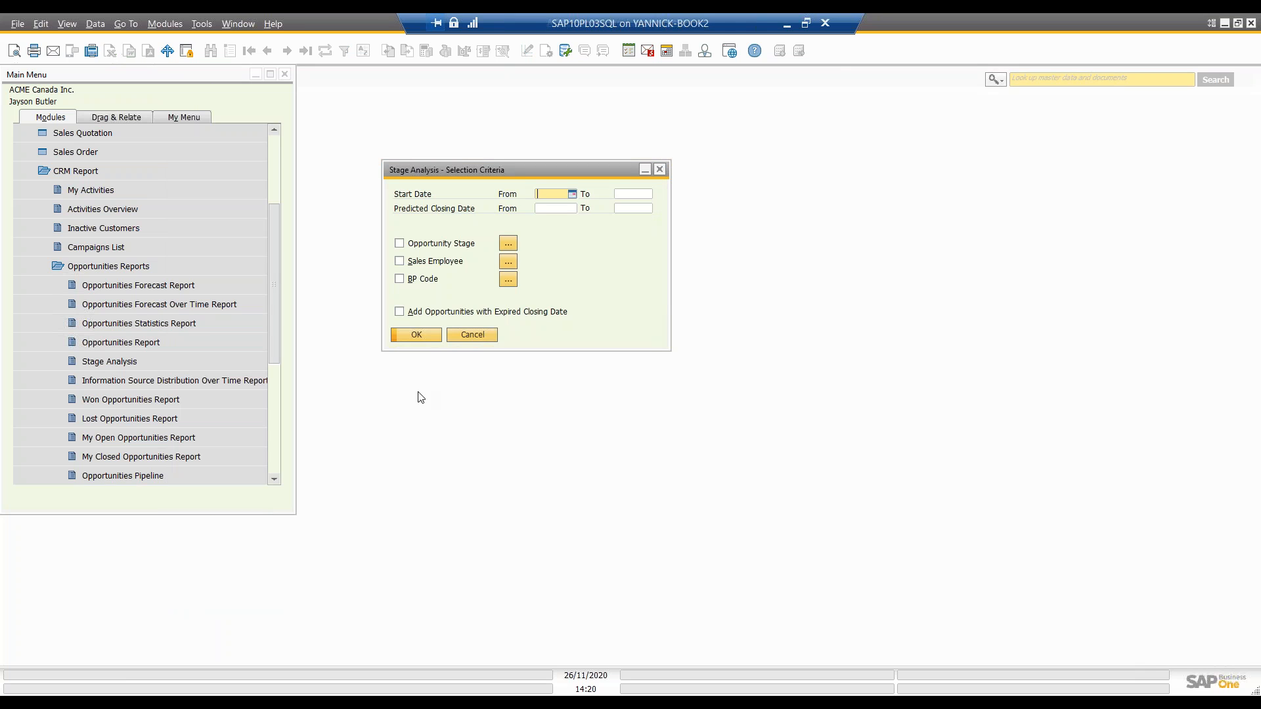
left_click(662, 172)
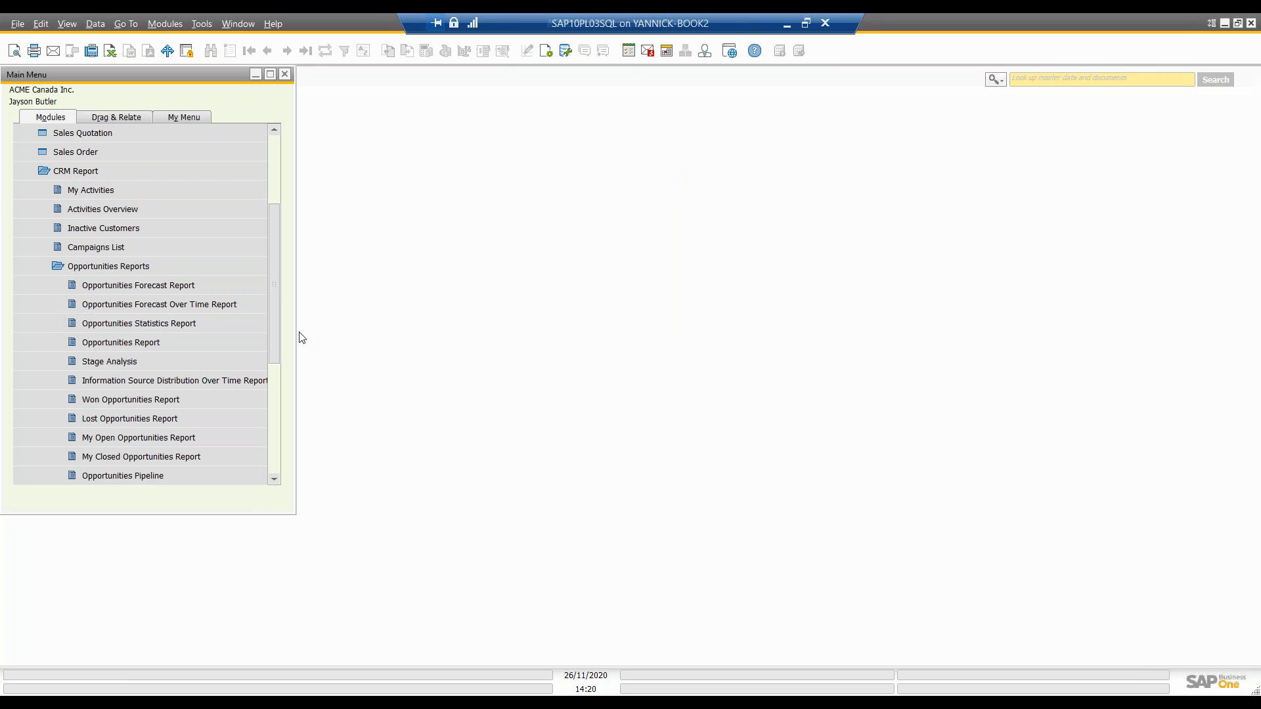
Step: Run the Won Opportunities Report with the default selection criteria
left_click_drag(274, 342, 273, 384)
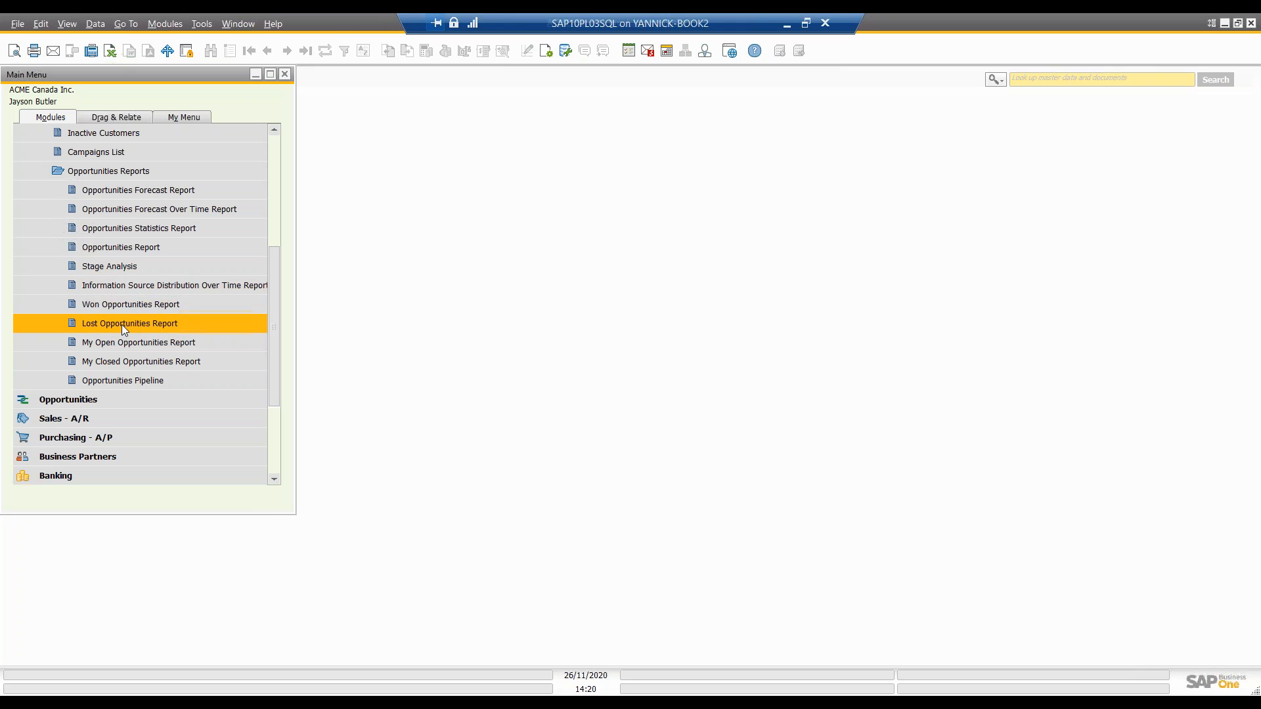
left_click(108, 306)
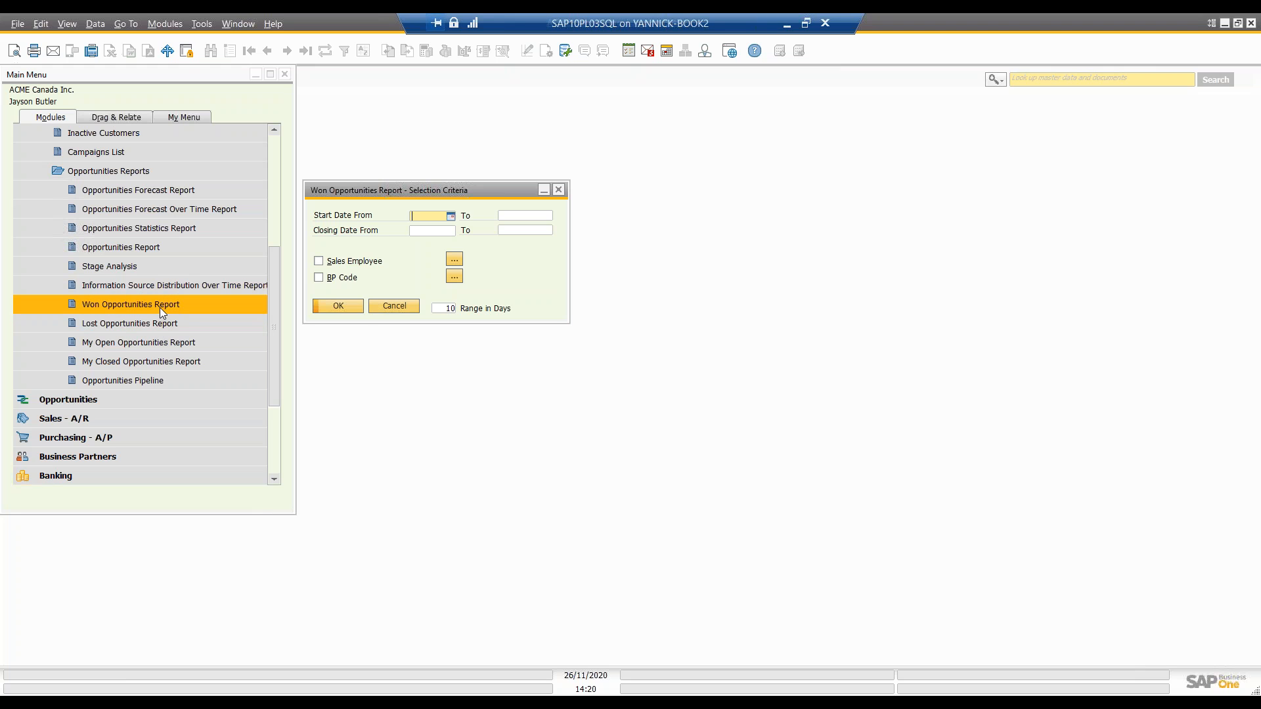
left_click(338, 306)
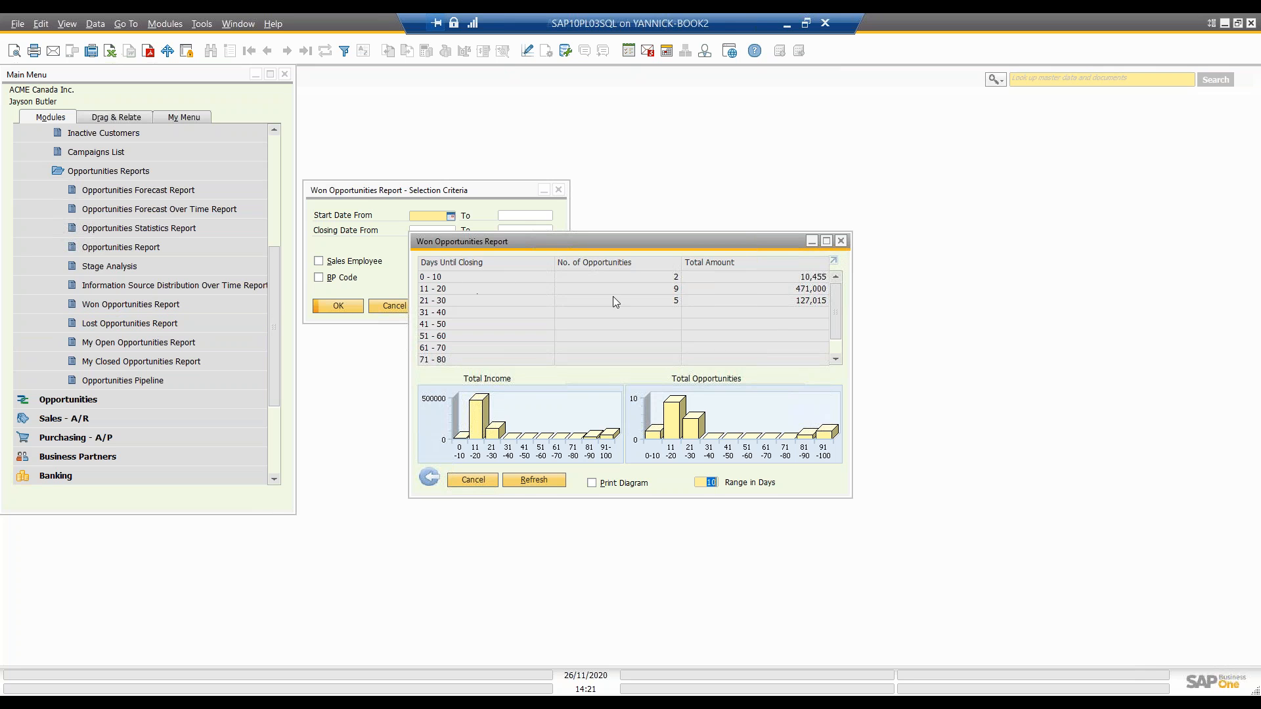
Step: View the won opportunities closed in 11 - 20 days, and close the report with its selection criteria
double_click(645, 288)
left_click(633, 347)
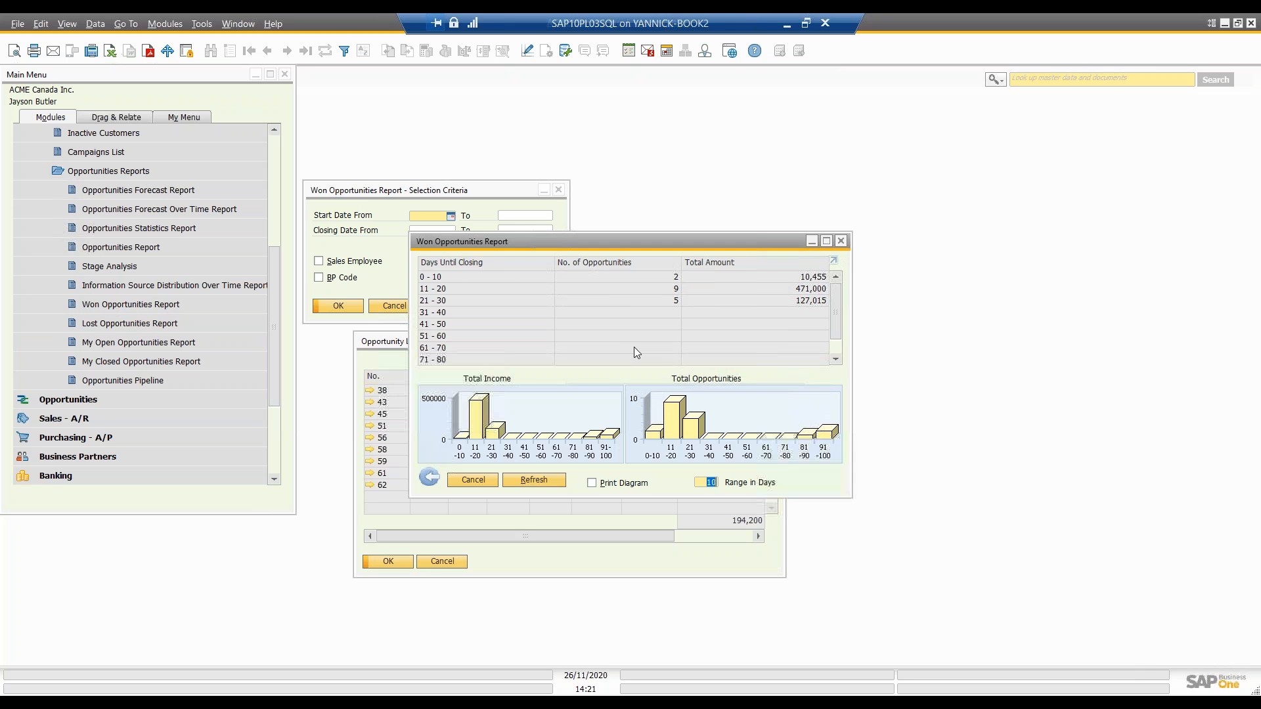
left_click(396, 505)
left_click(775, 341)
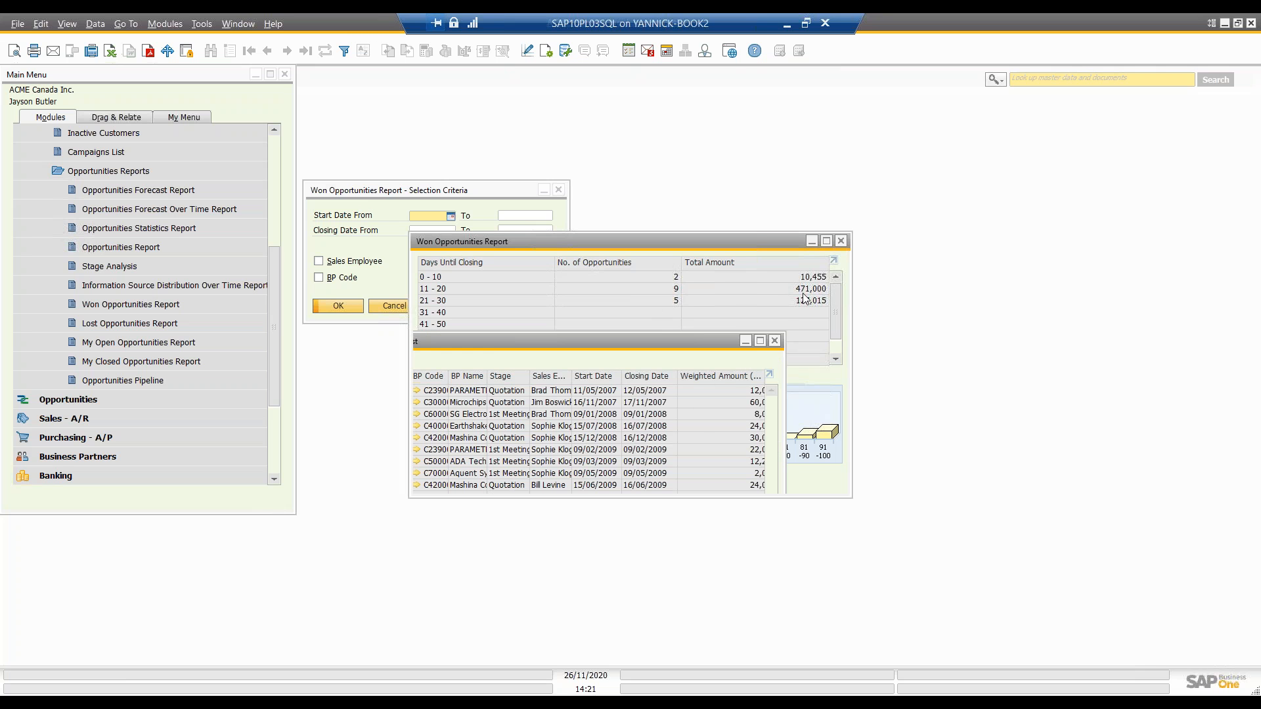
left_click(842, 241)
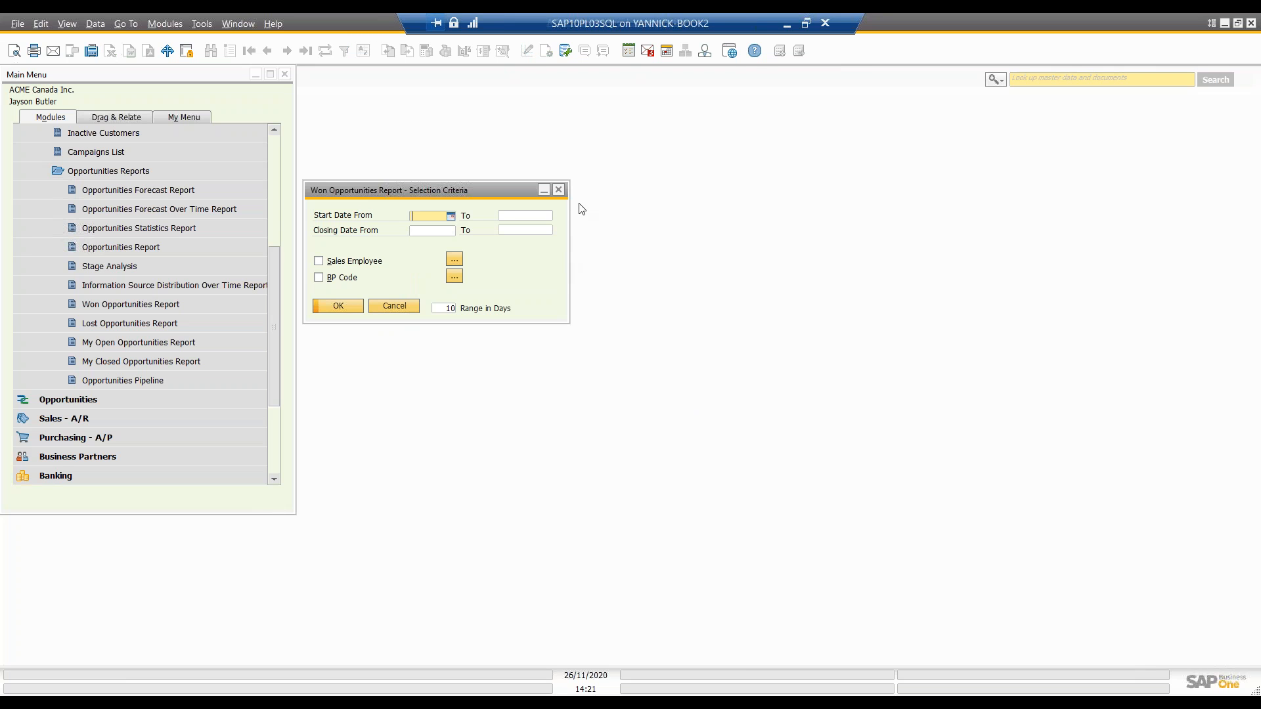
left_click(558, 190)
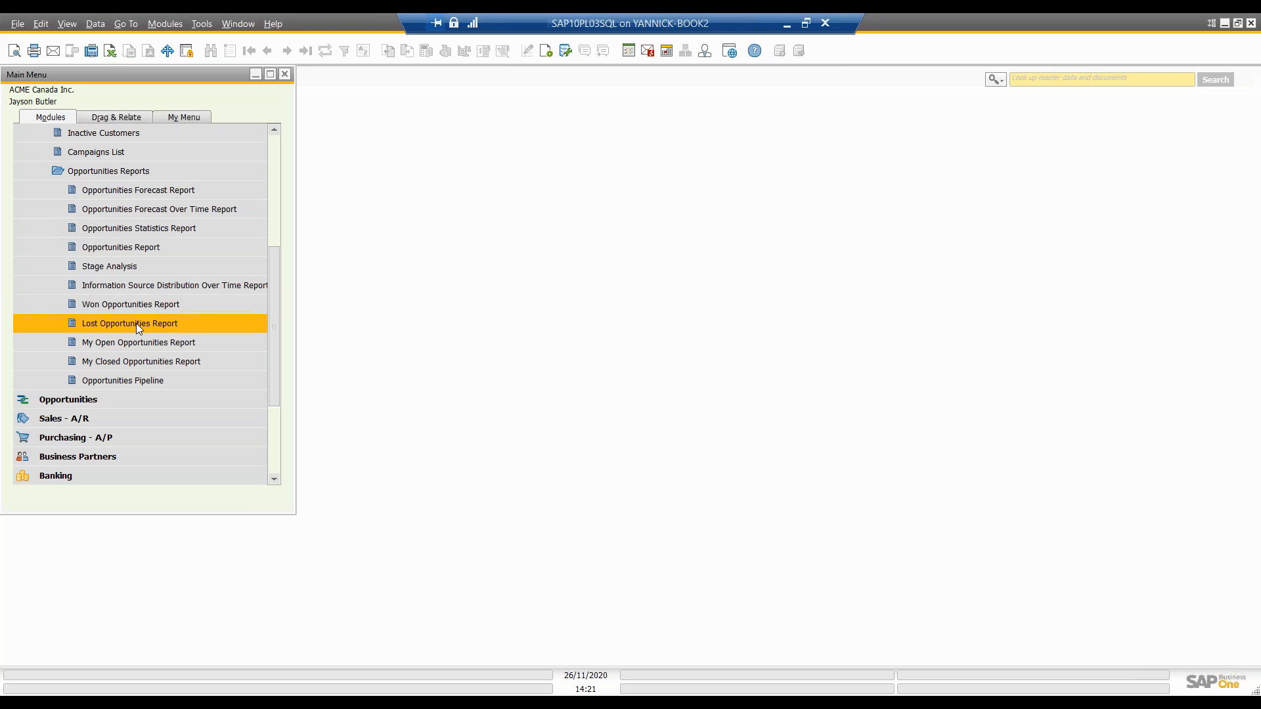
Step: Open the Opportunities Pipeline and switch its display to Weighted Total Amount and finally to Closing Percentage
left_click(91, 384)
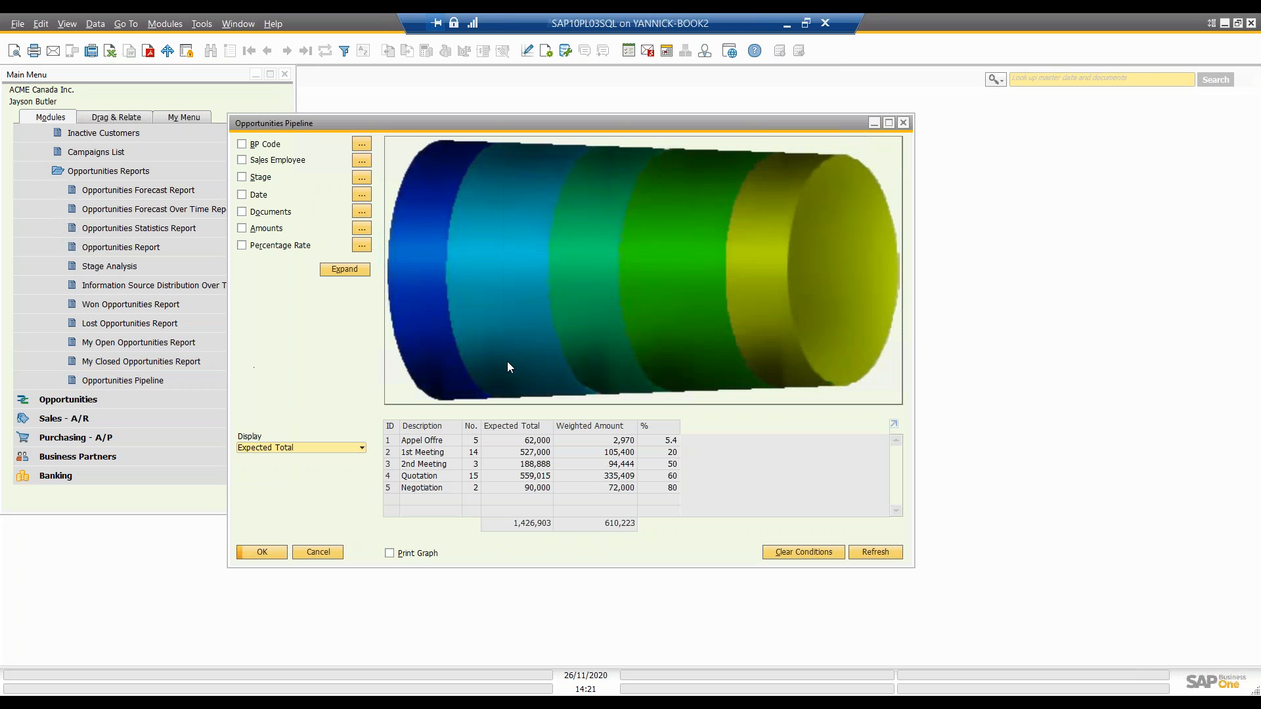
mouse_move(743, 315)
mouse_move(503, 283)
left_click(294, 451)
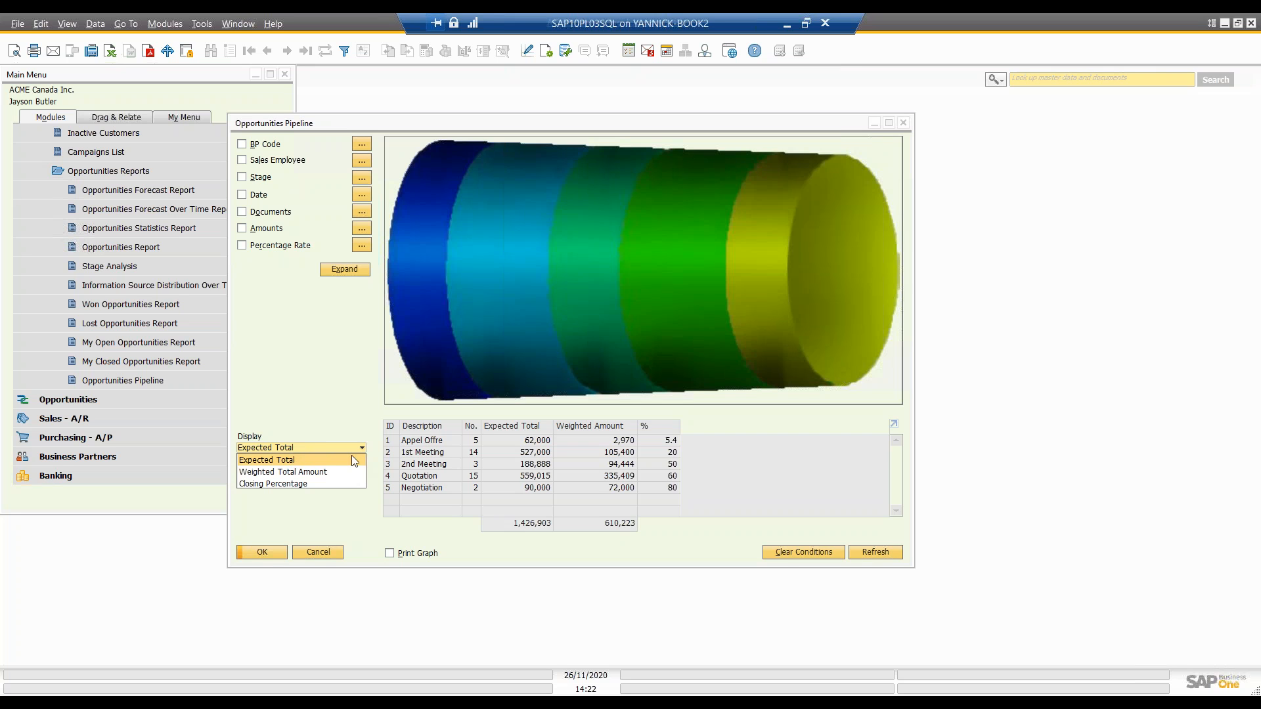
left_click(305, 472)
left_click(302, 449)
left_click(306, 485)
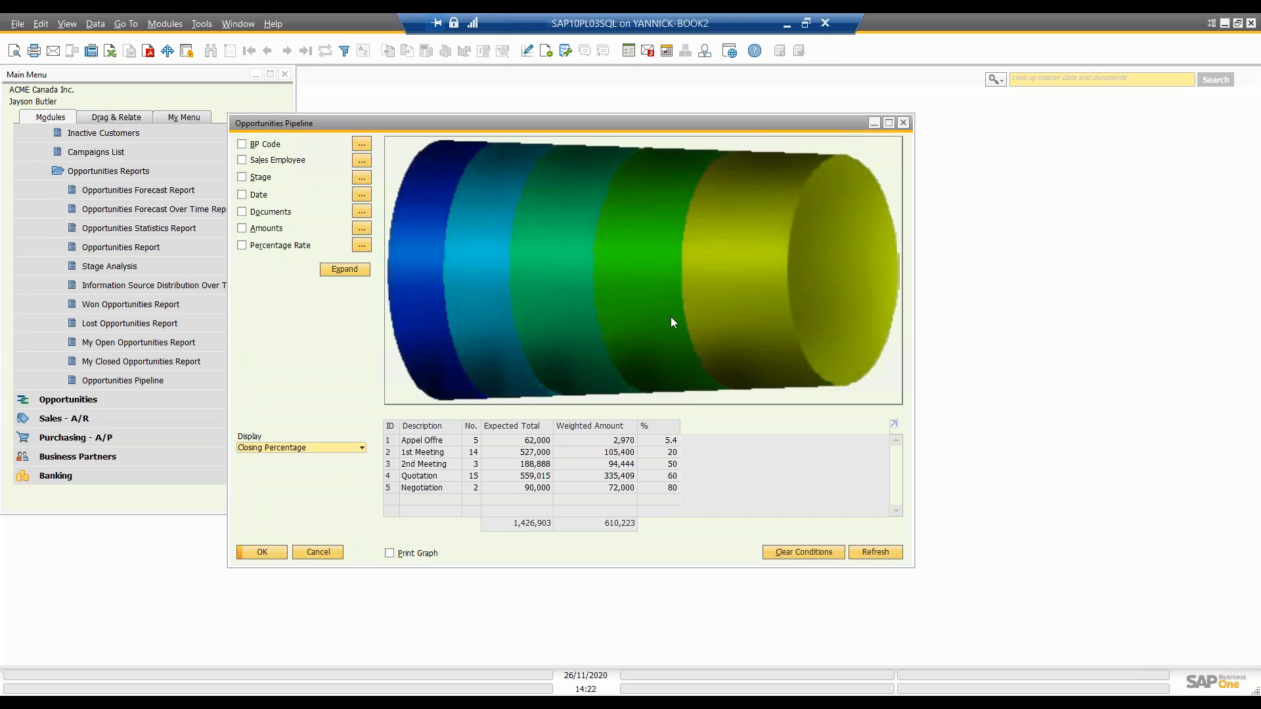
Step: Drill into the pipeline's Negotiation segment, review all columns of its opportunity list, and close the list
double_click(754, 277)
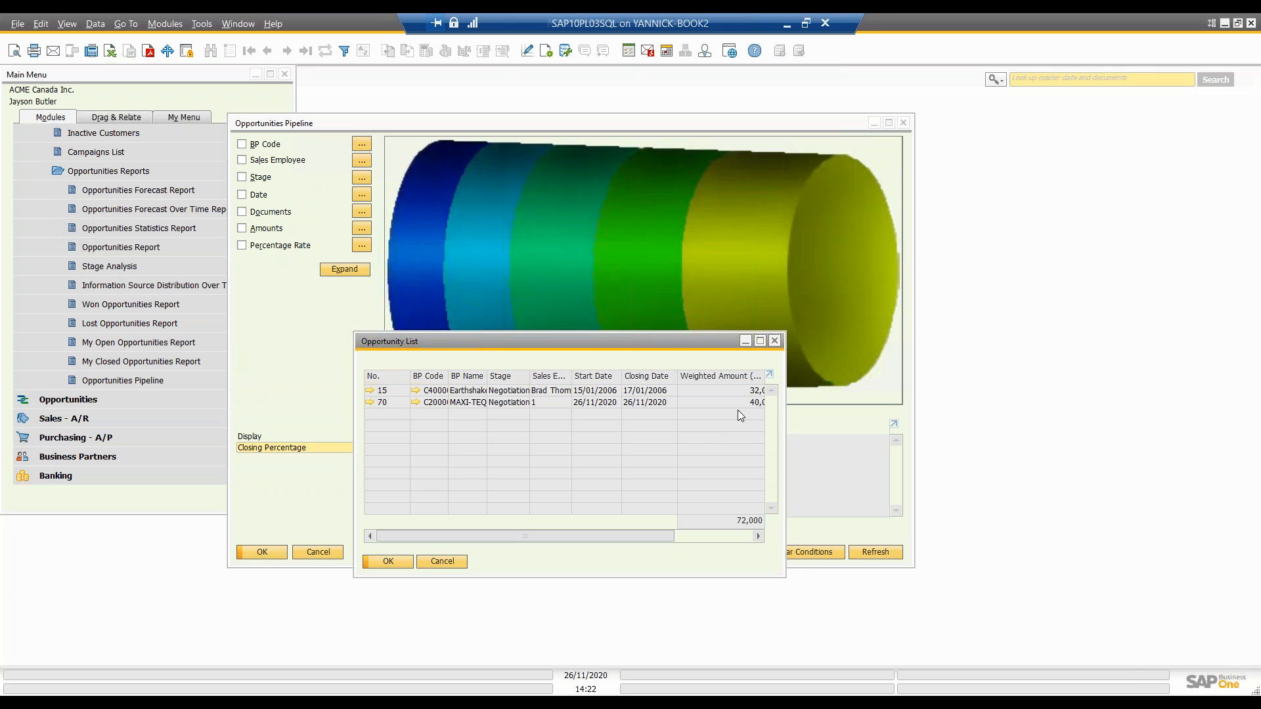
left_click_drag(651, 341, 568, 371)
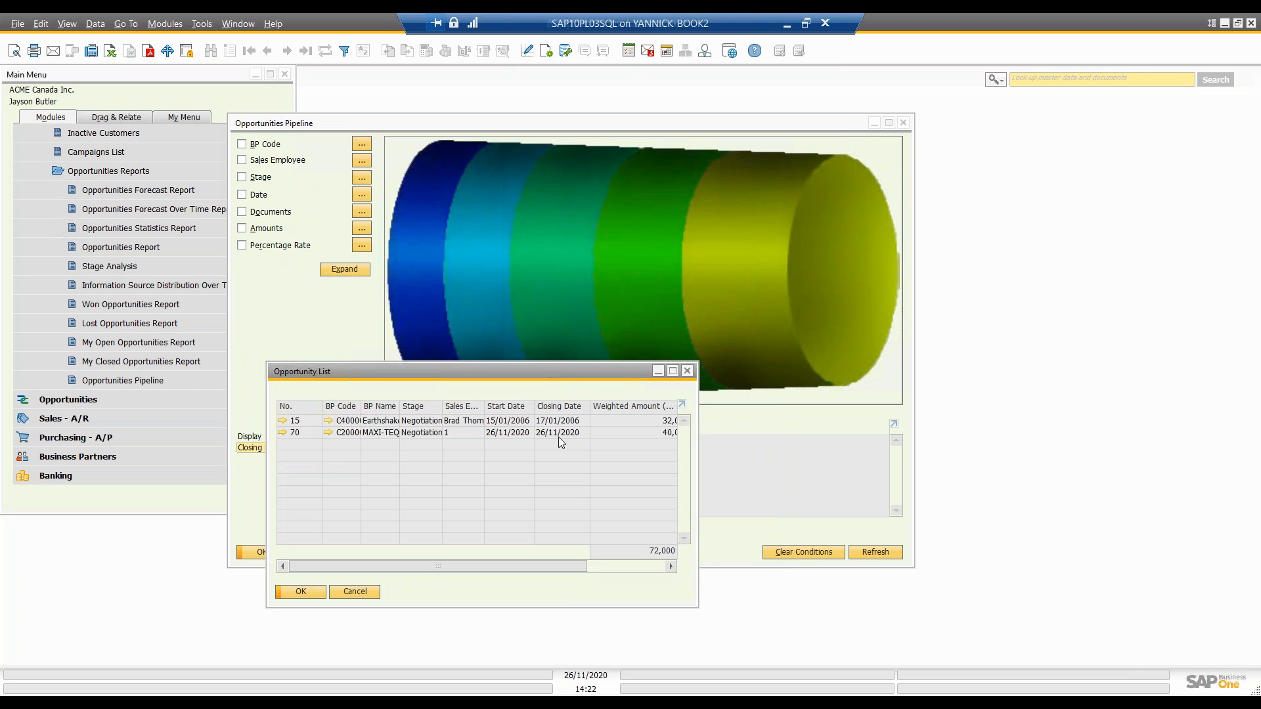
left_click_drag(566, 566, 666, 566)
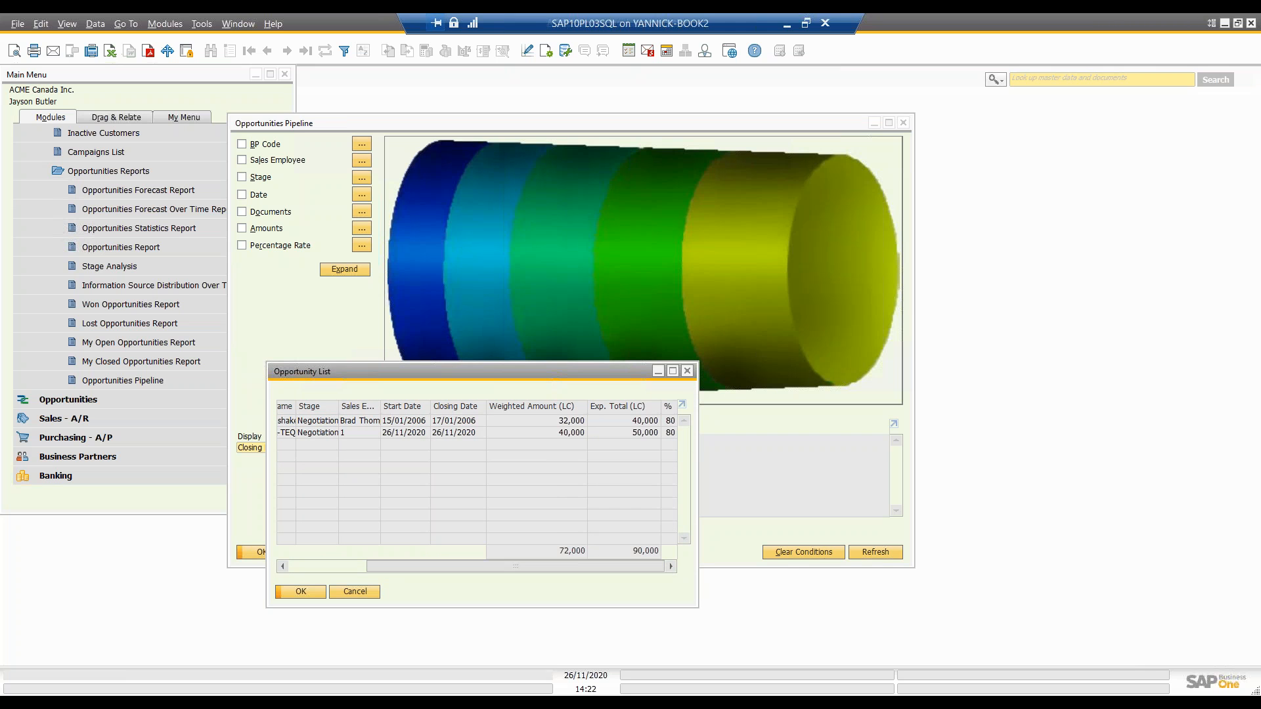
left_click(688, 372)
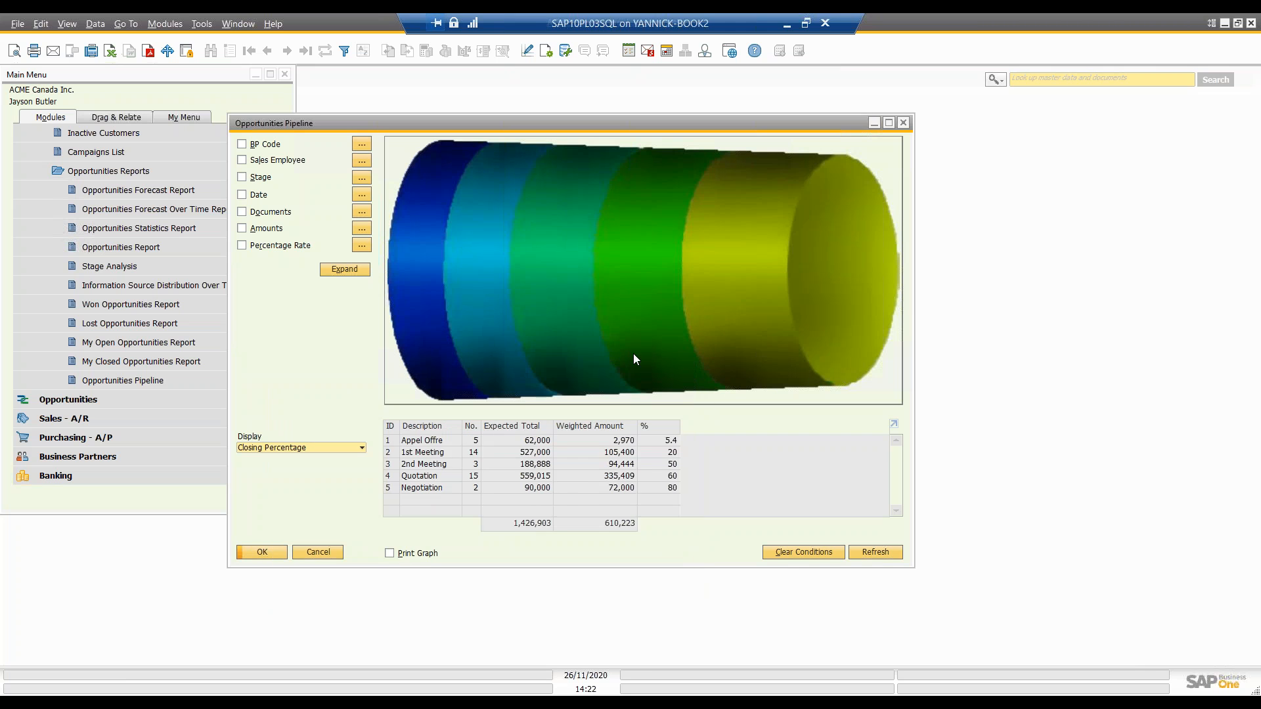
Step: Open the Dynamic Opportunity Analysis from the pipeline, play its animation, and stop it at 24/01/2006
mouse_move(662, 372)
mouse_move(705, 366)
left_click_drag(353, 120, 427, 89)
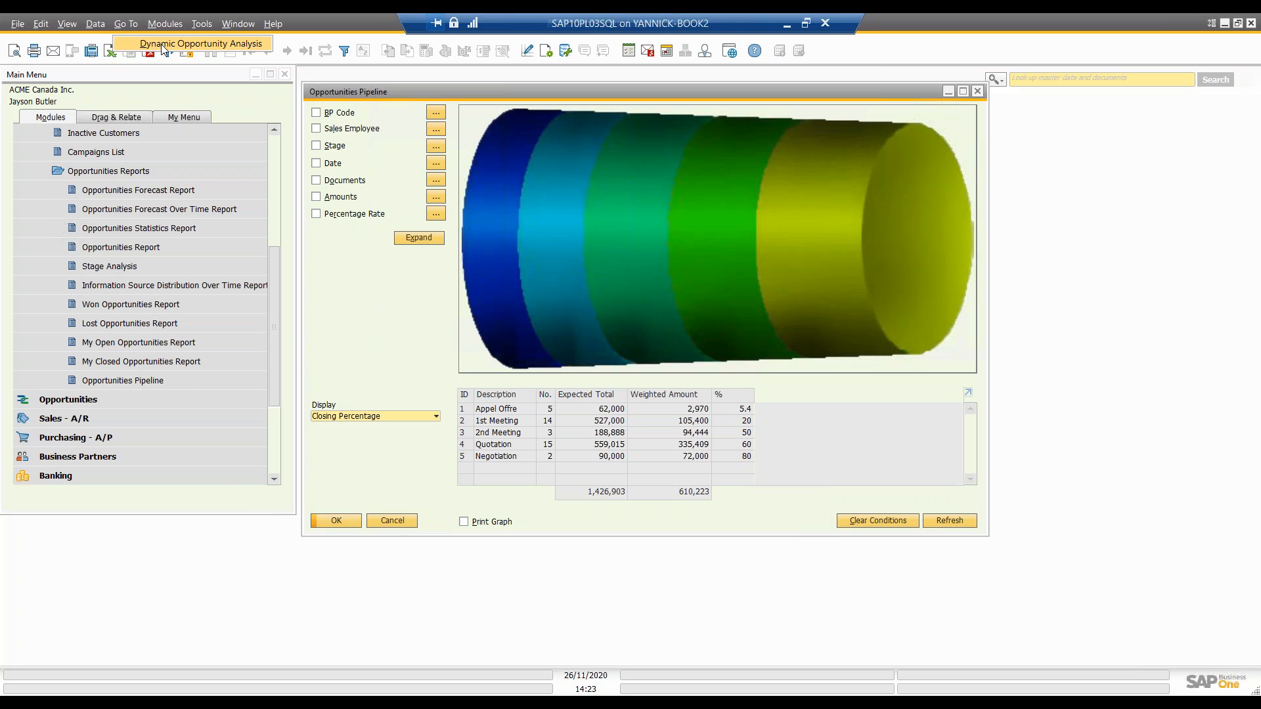
left_click(163, 46)
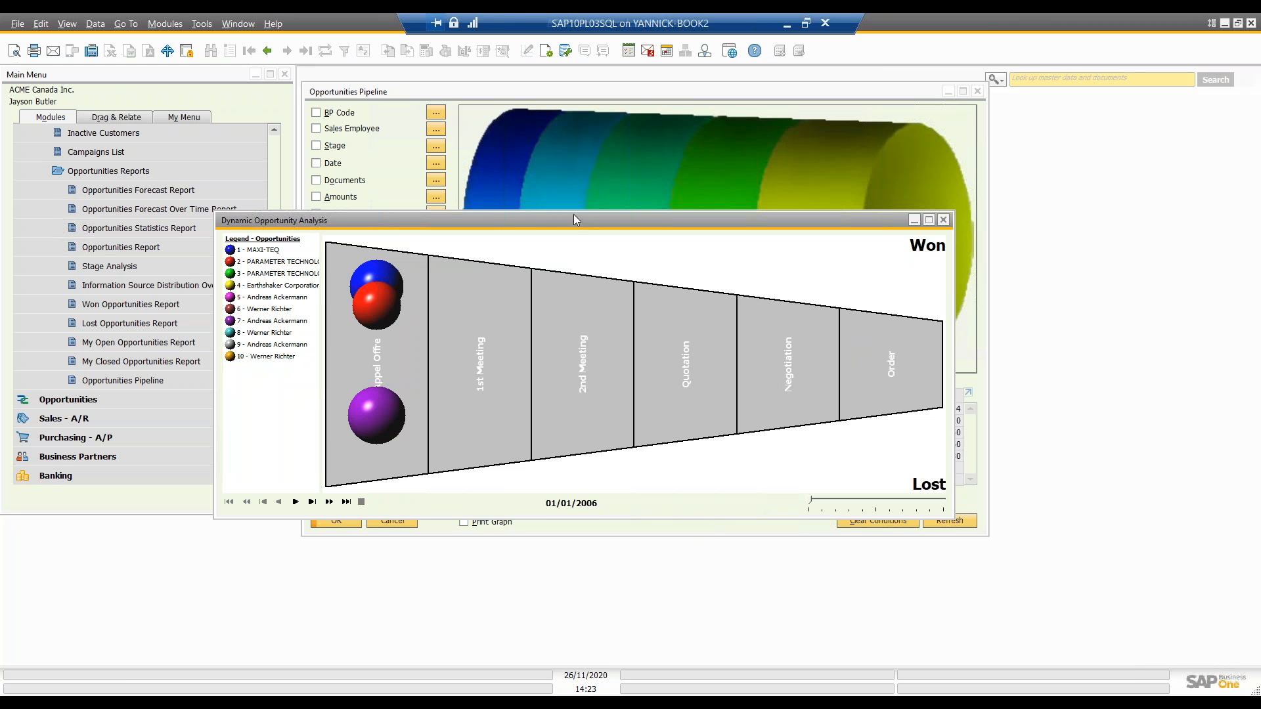
left_click_drag(573, 214, 573, 127)
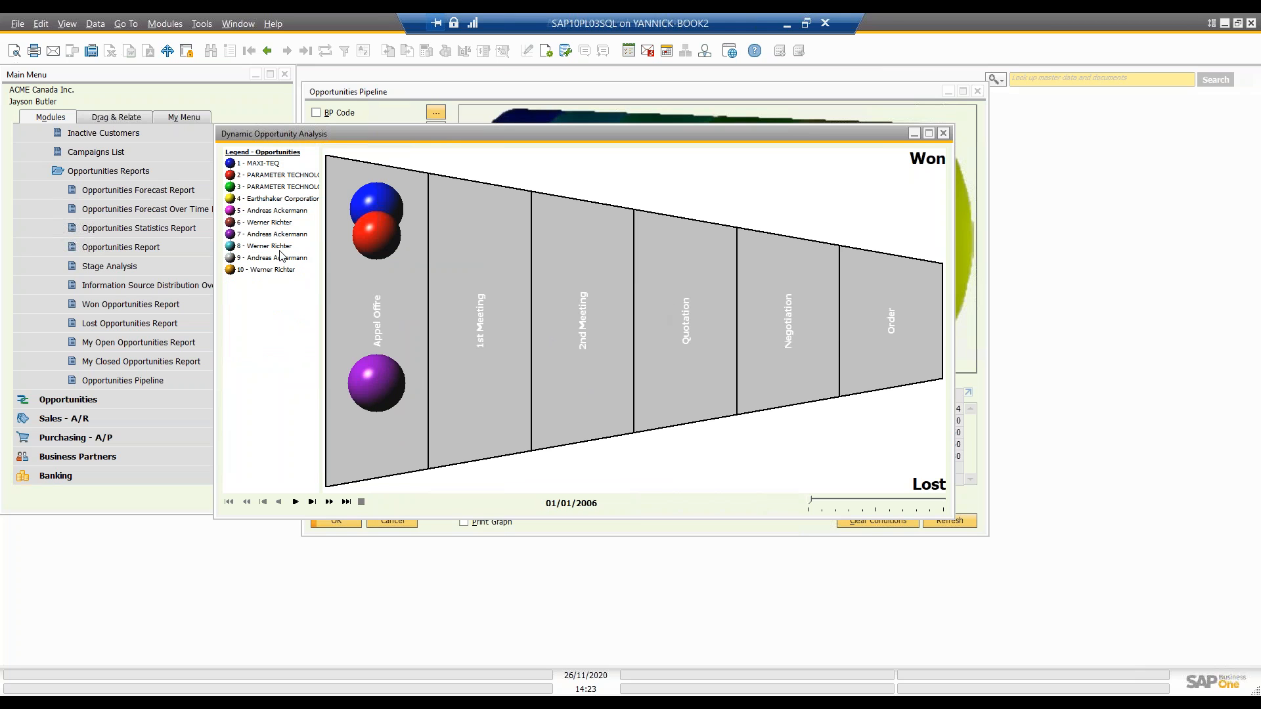
left_click(295, 501)
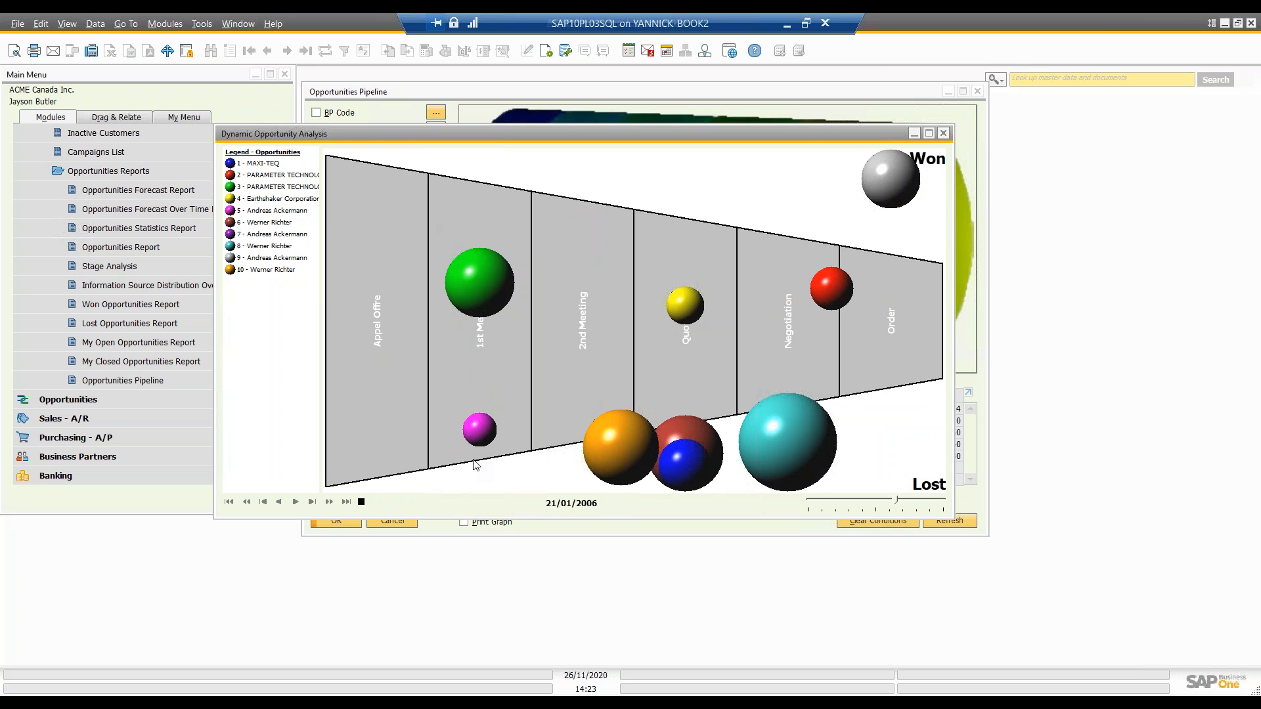
left_click(361, 502)
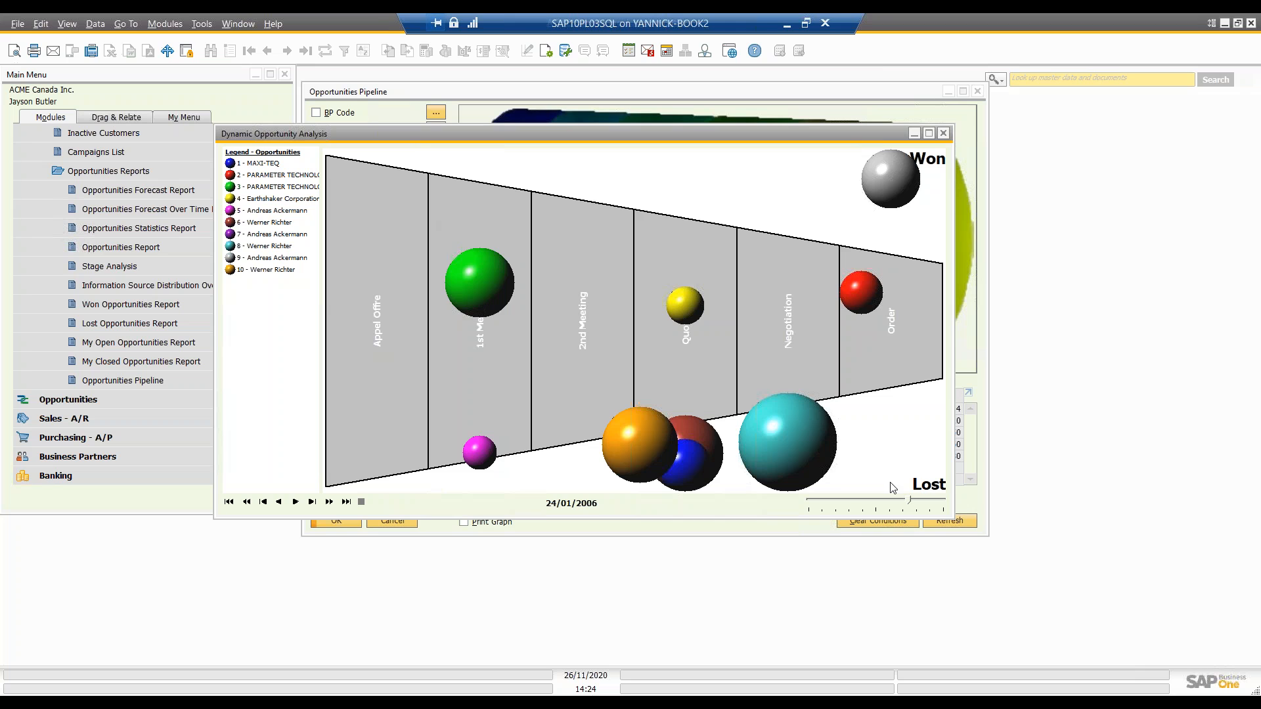
Step: Examine the green 1st Meeting opportunity's summary and the magenta opportunity's record, closing each one
double_click(469, 282)
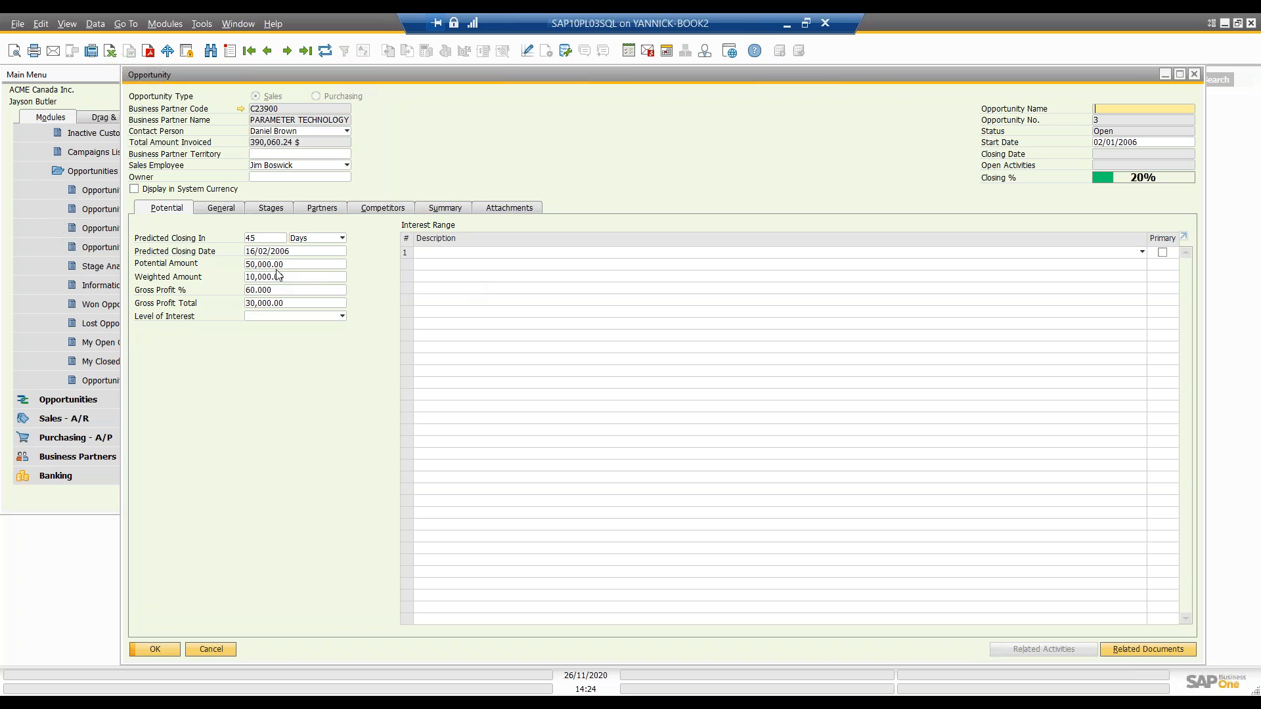
left_click(433, 210)
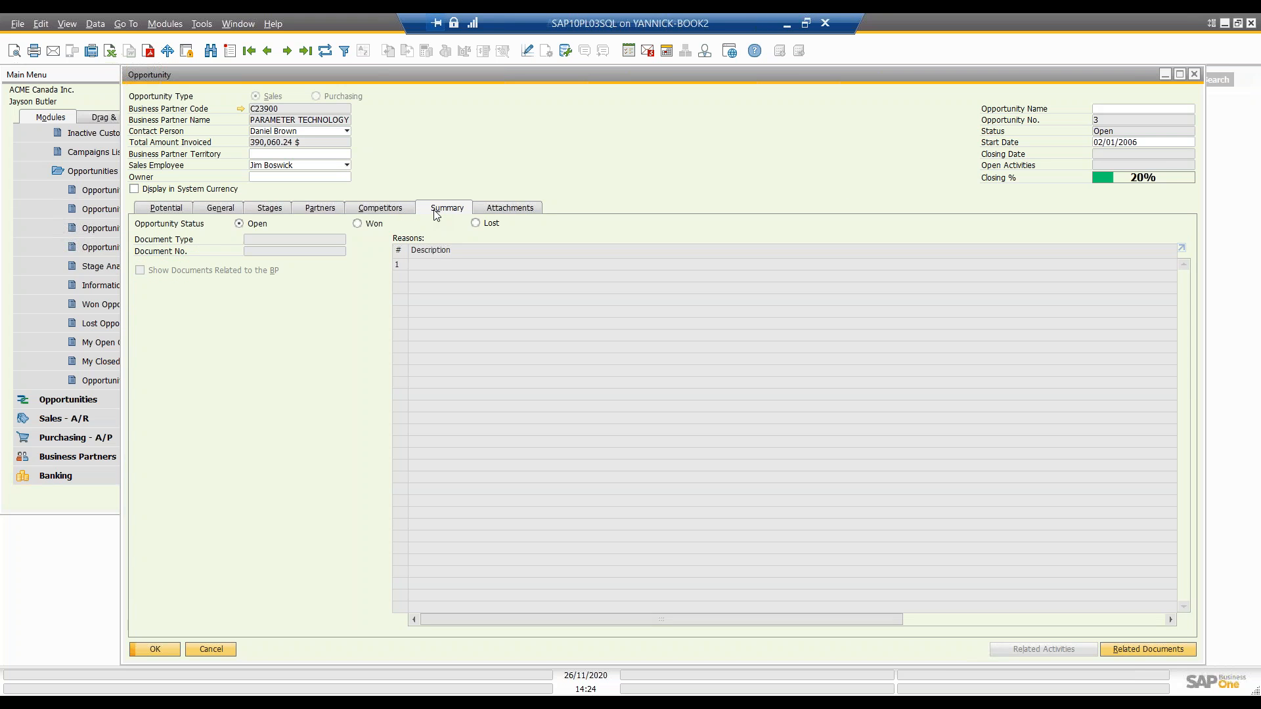
left_click(1194, 75)
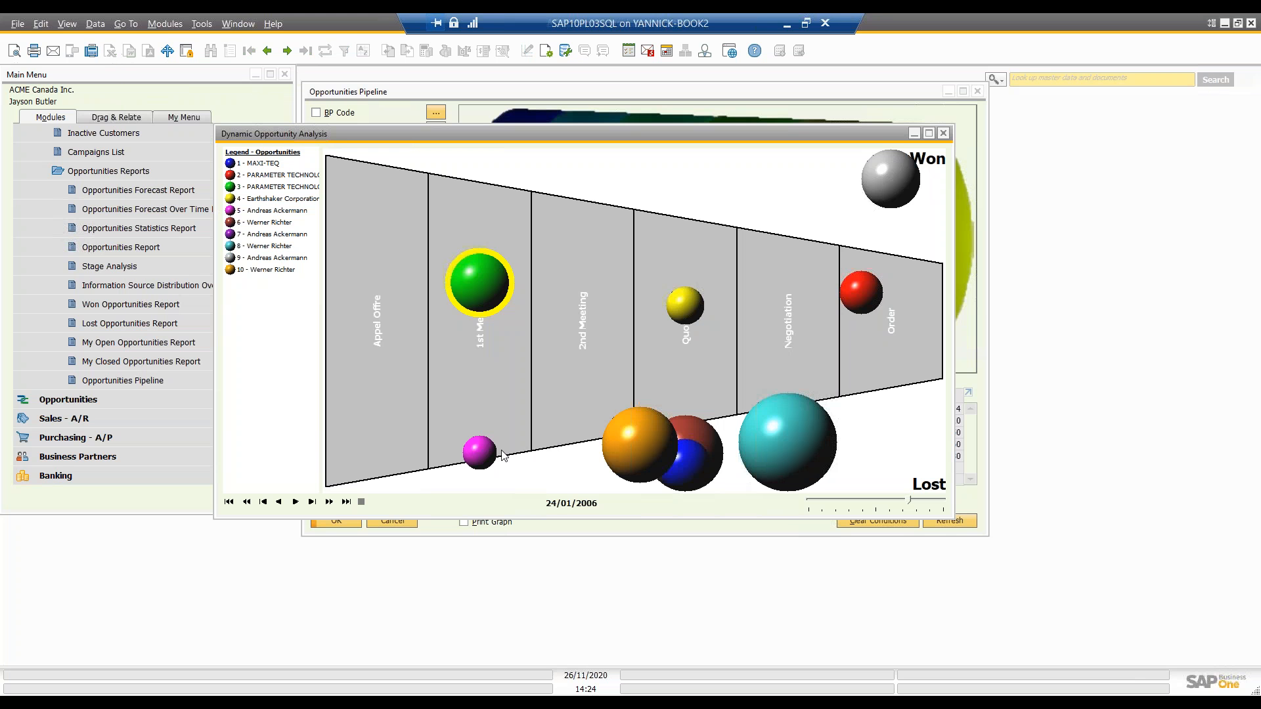
double_click(484, 462)
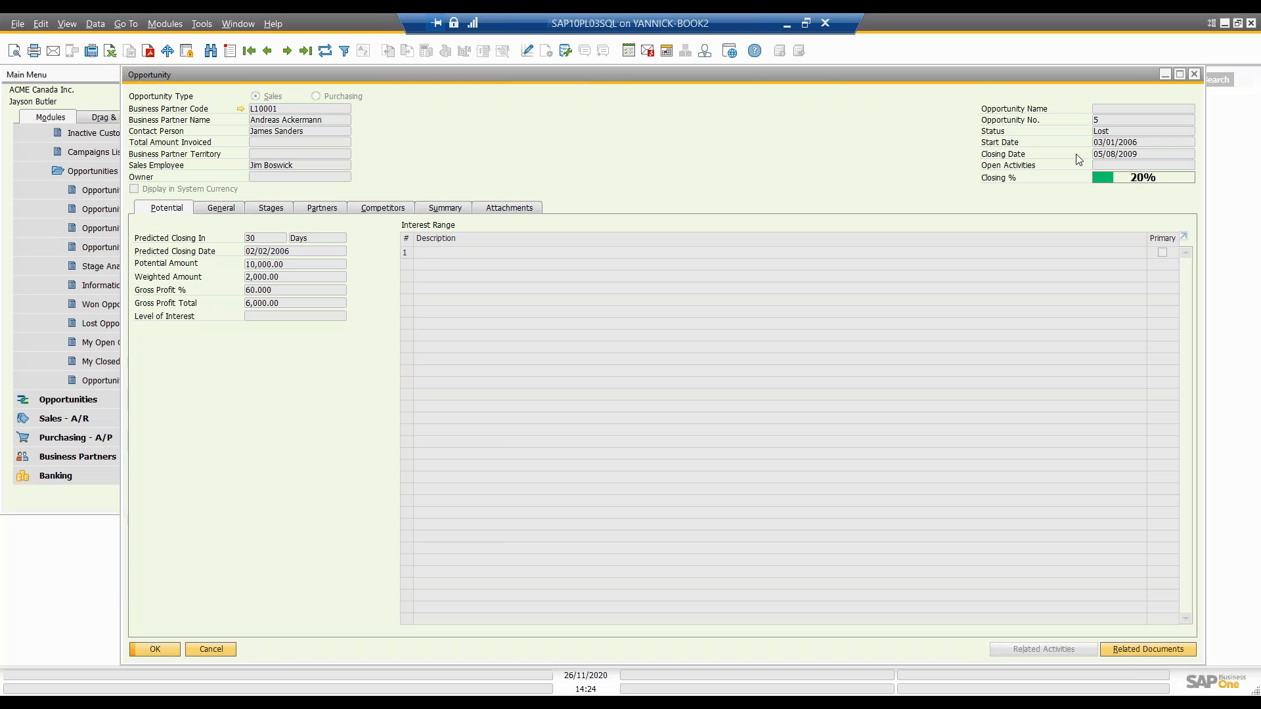
left_click(1194, 75)
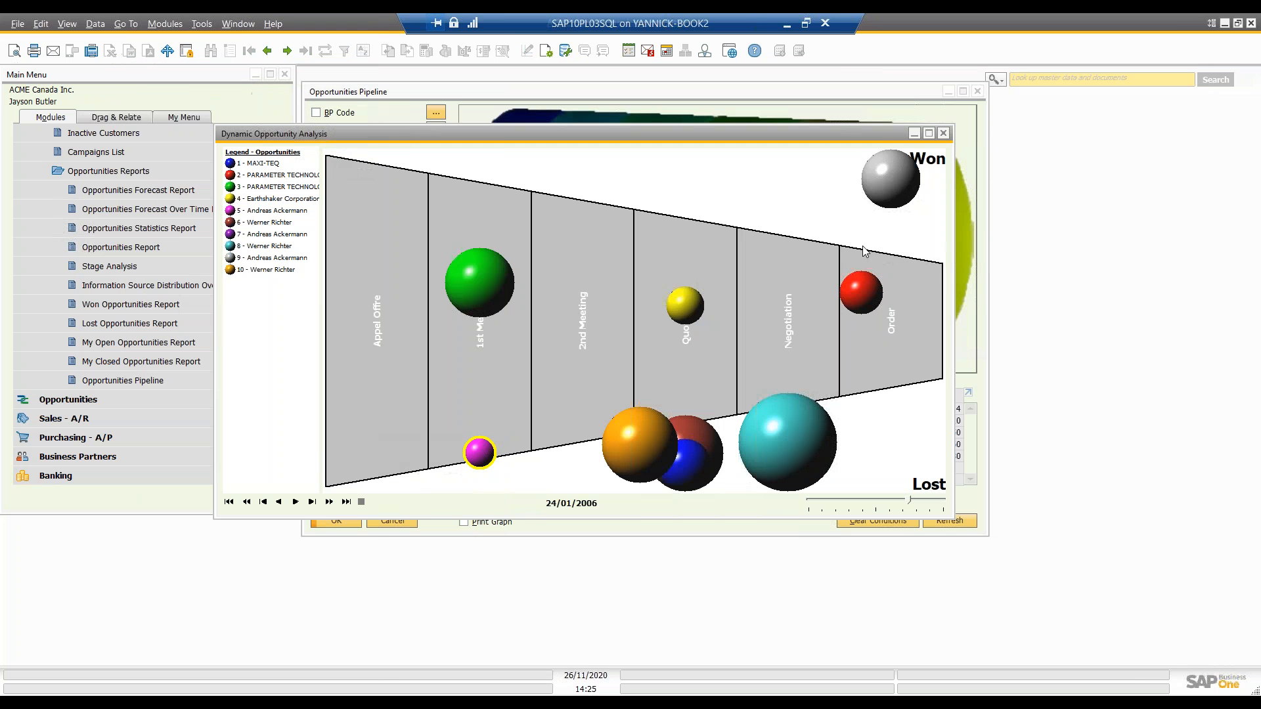